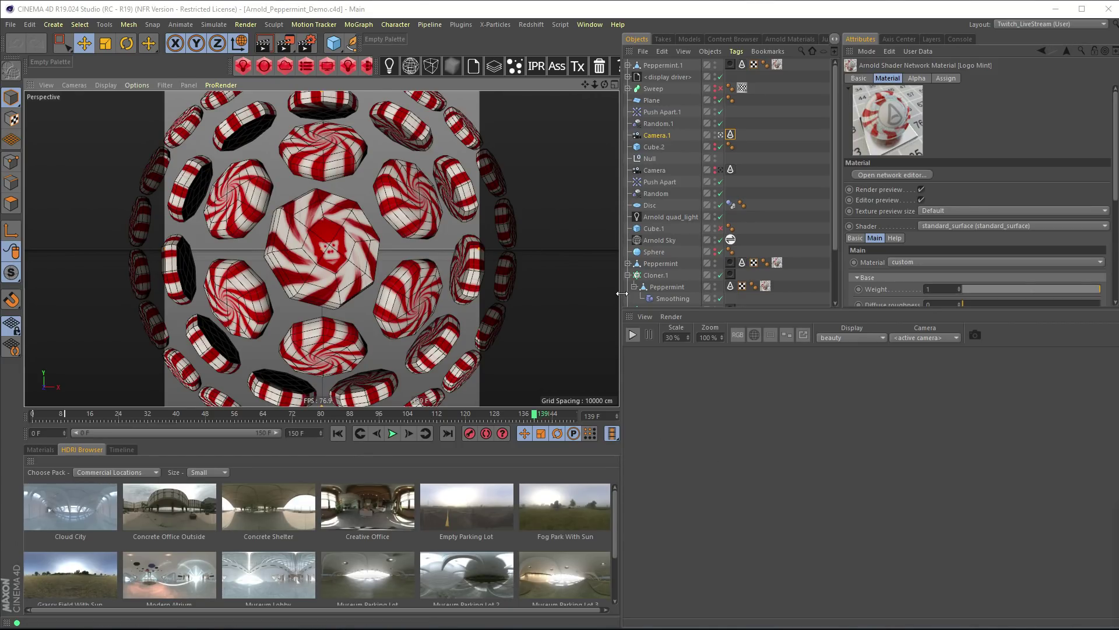
# - Enlarge the perspective viewport and preview the animation from frame 0, finishing back at the start frame
pyautogui.moveTo(622, 304); pyautogui.dragTo(654, 309)
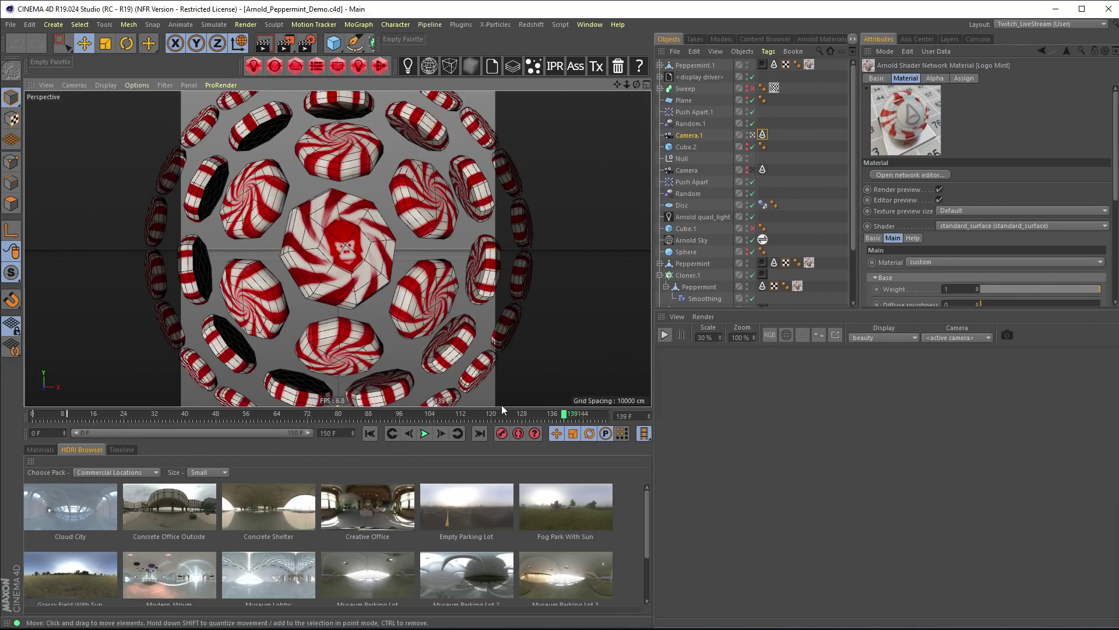
pyautogui.moveTo(503, 447); pyautogui.dragTo(505, 492)
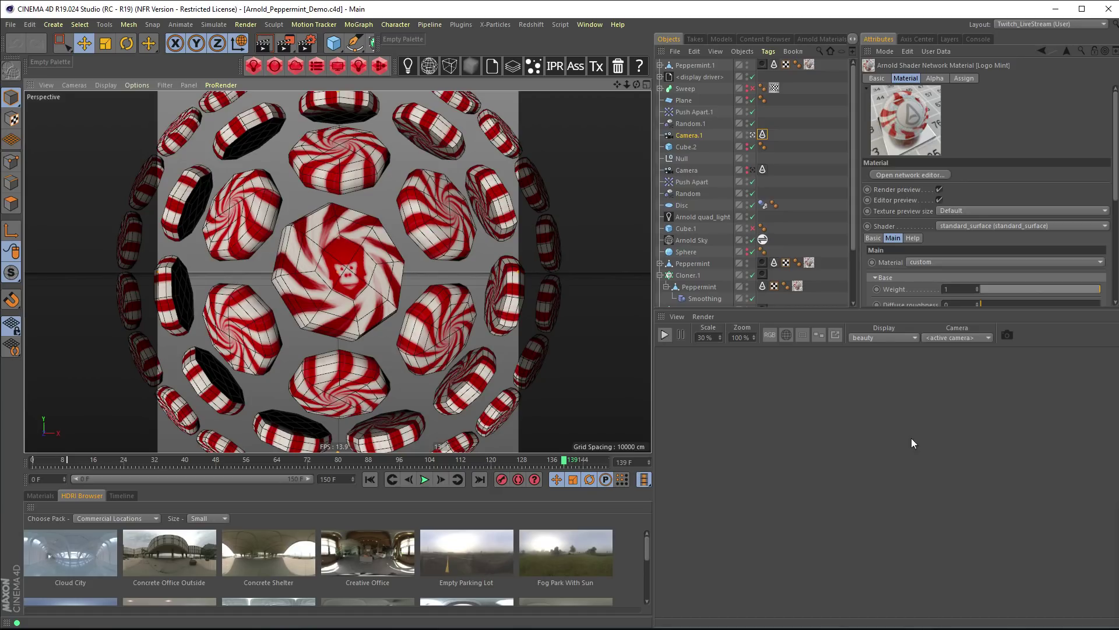
pyautogui.click(371, 479)
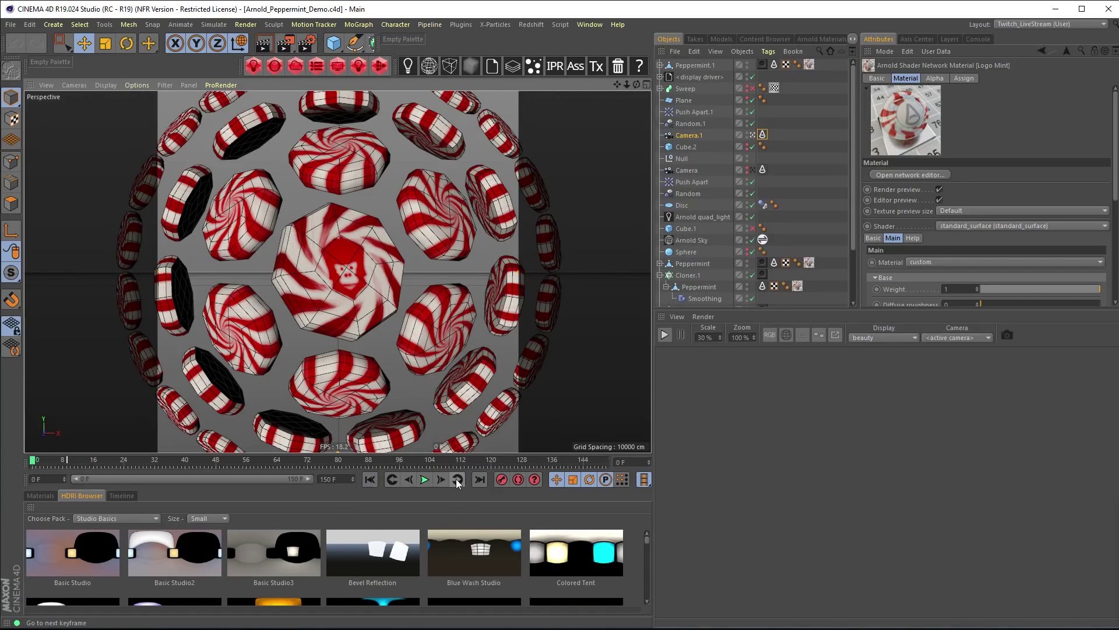
pyautogui.click(425, 479)
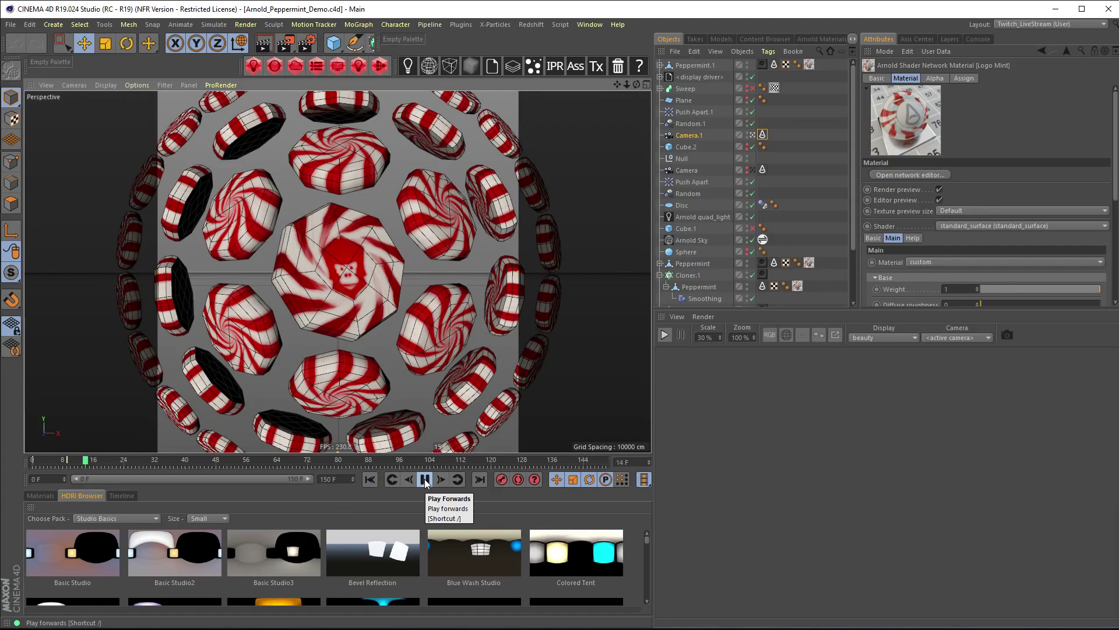
pyautogui.click(425, 479)
pyautogui.click(392, 480)
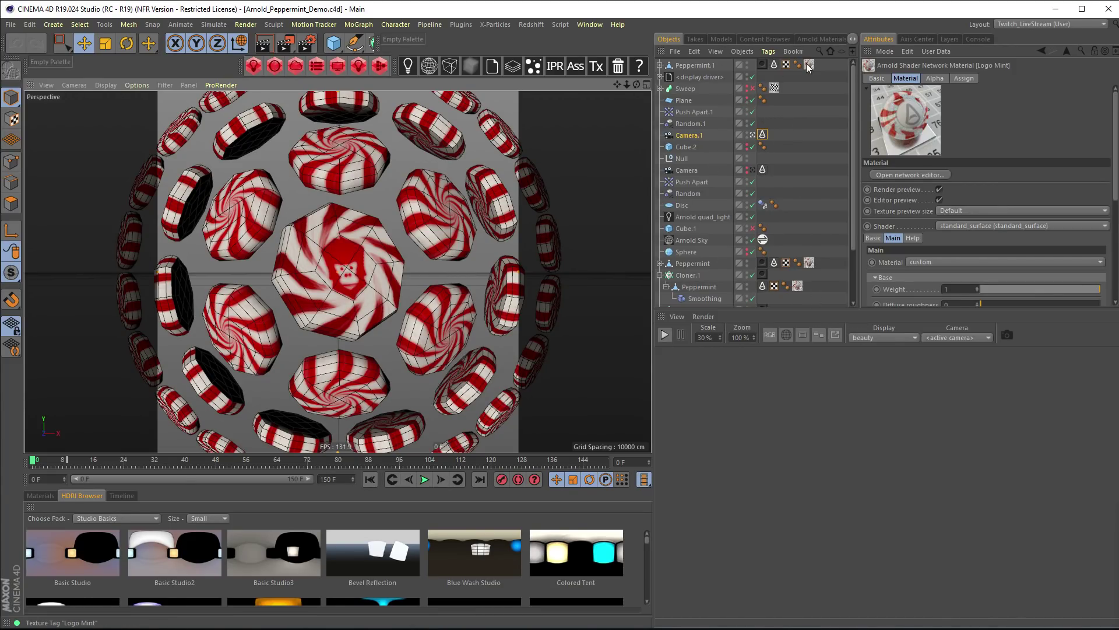
# - Review the subdivision settings in the Arnold tag of the Peppermint.1 object
pyautogui.click(775, 65)
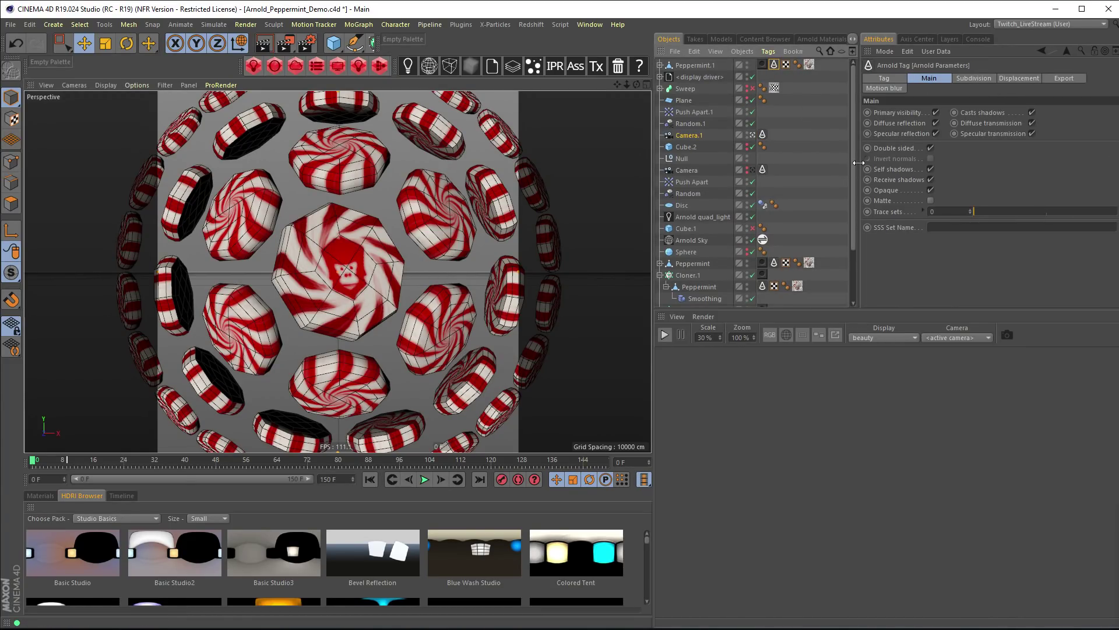
pyautogui.click(951, 78)
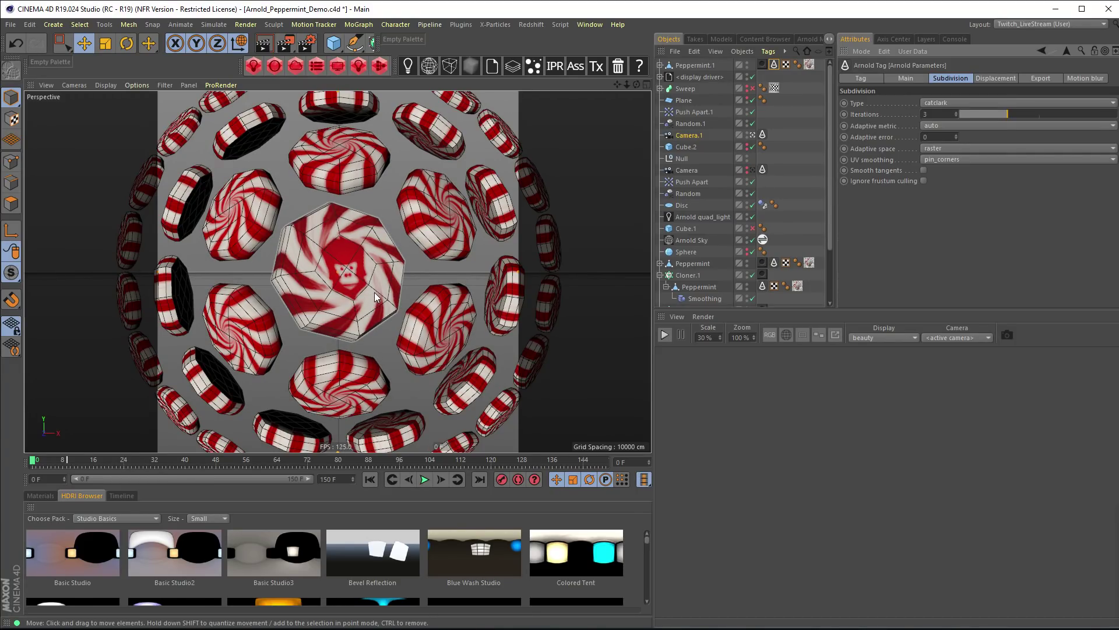
# - Open the Logo Mint material's shader network and inspect its normal map image, C4D Noise and diffuse image nodes
pyautogui.click(40, 496)
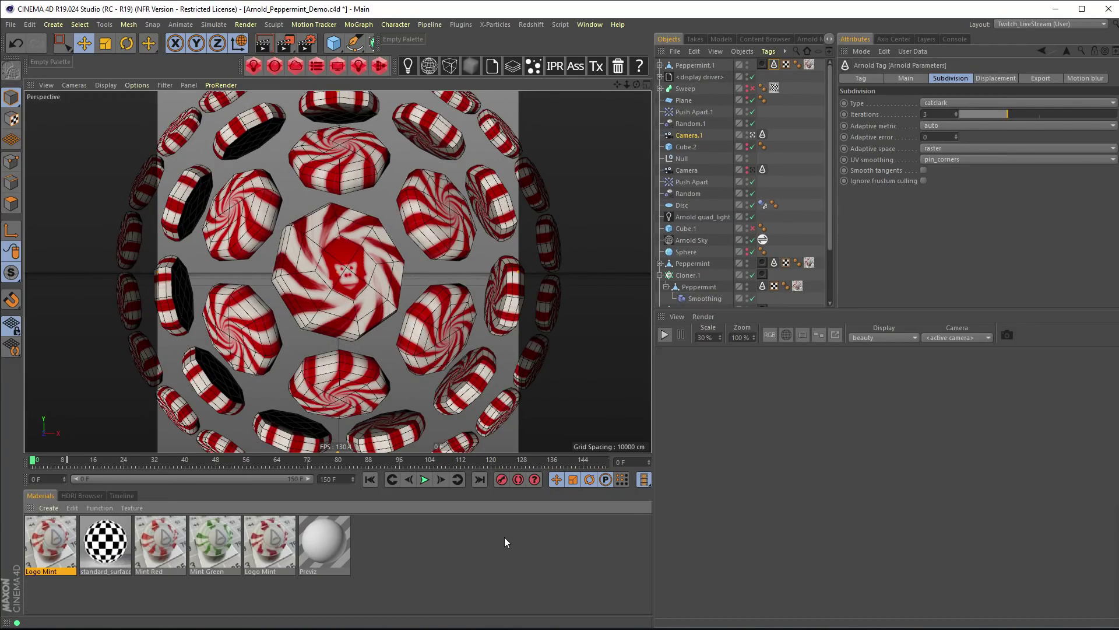
pyautogui.doubleClick(54, 548)
pyautogui.moveTo(372, 92)
pyautogui.mouseDown()
pyautogui.moveTo(387, 105)
pyautogui.moveTo(373, 106)
pyautogui.mouseUp()
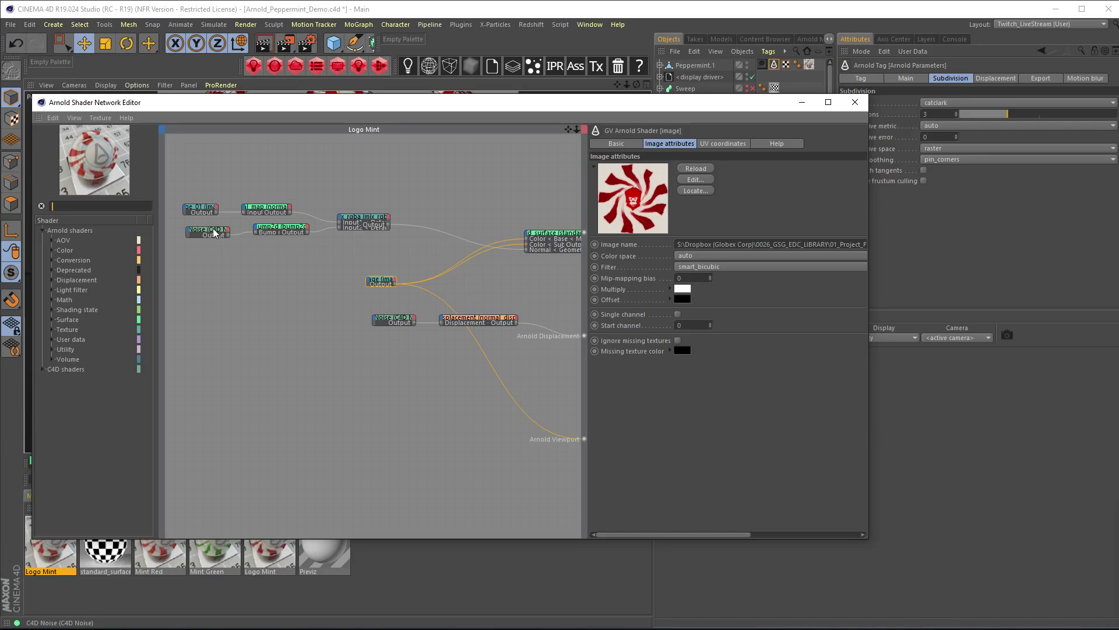
pyautogui.click(216, 209)
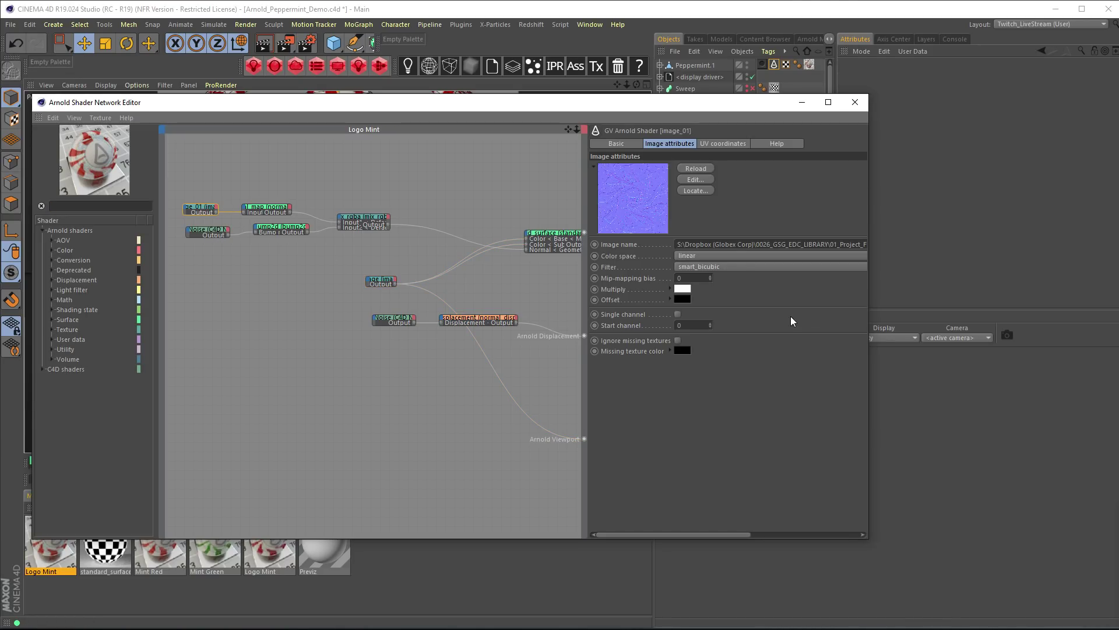
pyautogui.click(204, 232)
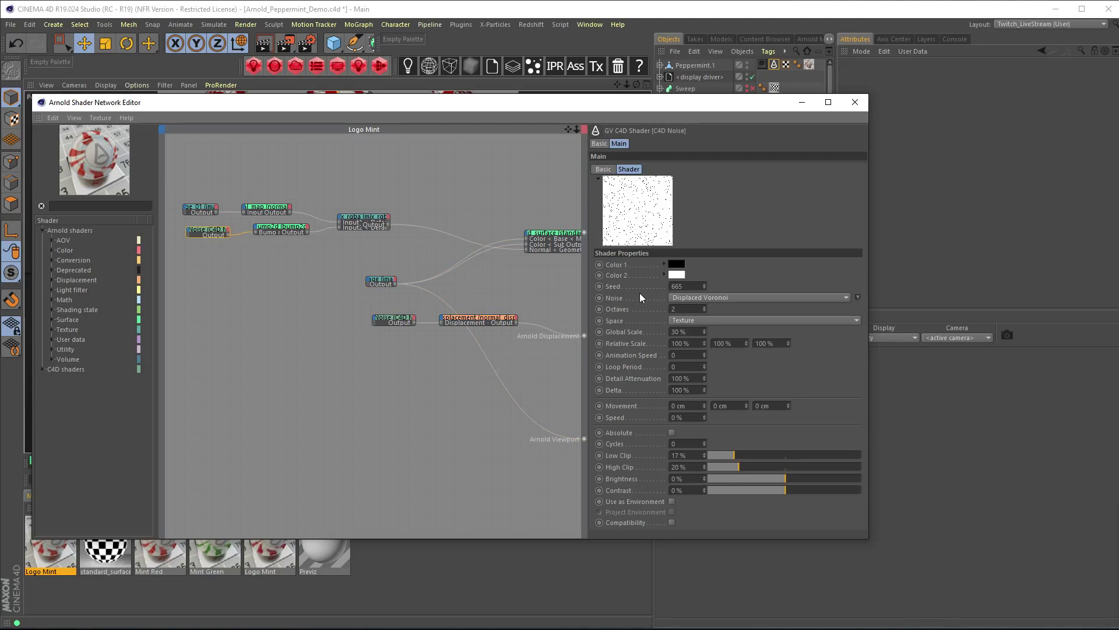
pyautogui.click(386, 284)
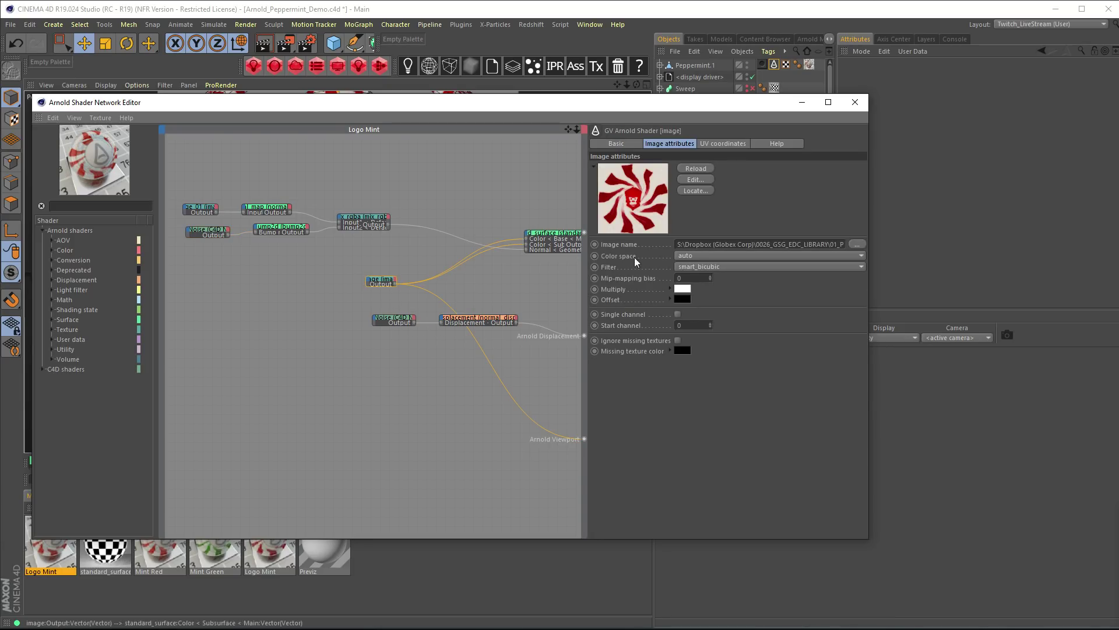
# - Locate the diffuse image on disk, open Peppermint_Logo_diffuse_v3.png in XnView MP and minimize the tex folder window
pyautogui.click(695, 190)
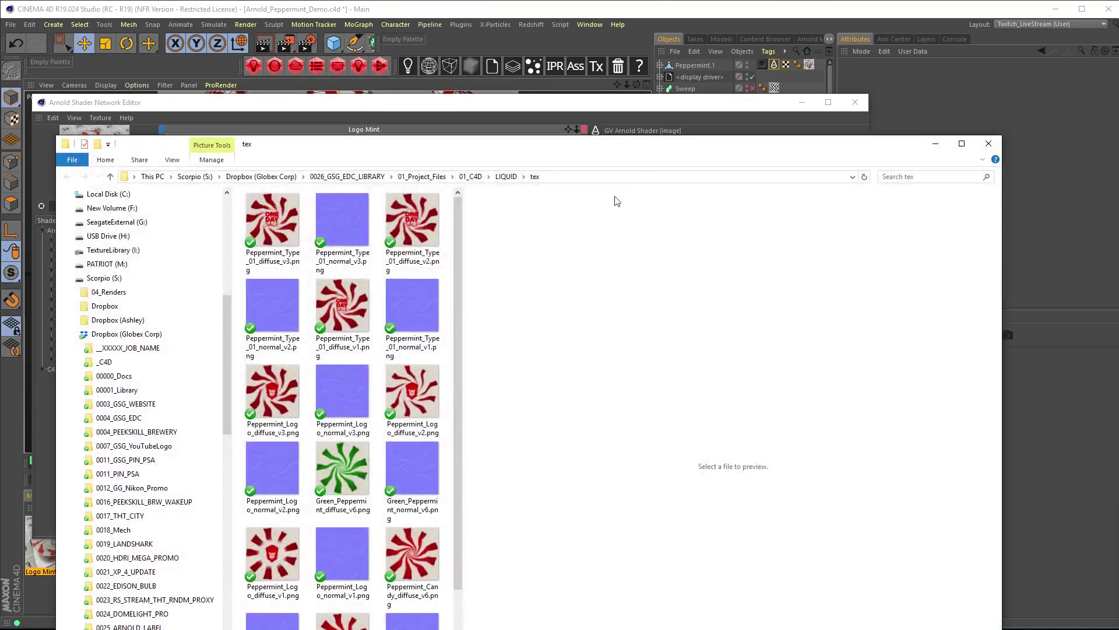
pyautogui.click(280, 394)
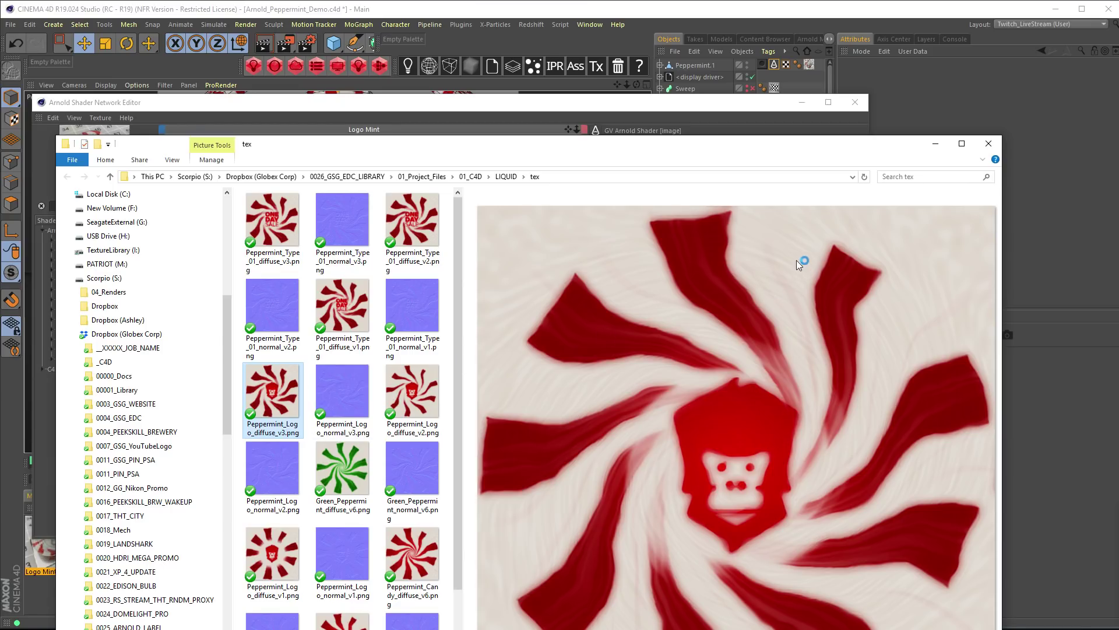
pyautogui.press('Return')
pyautogui.press('super+Down')
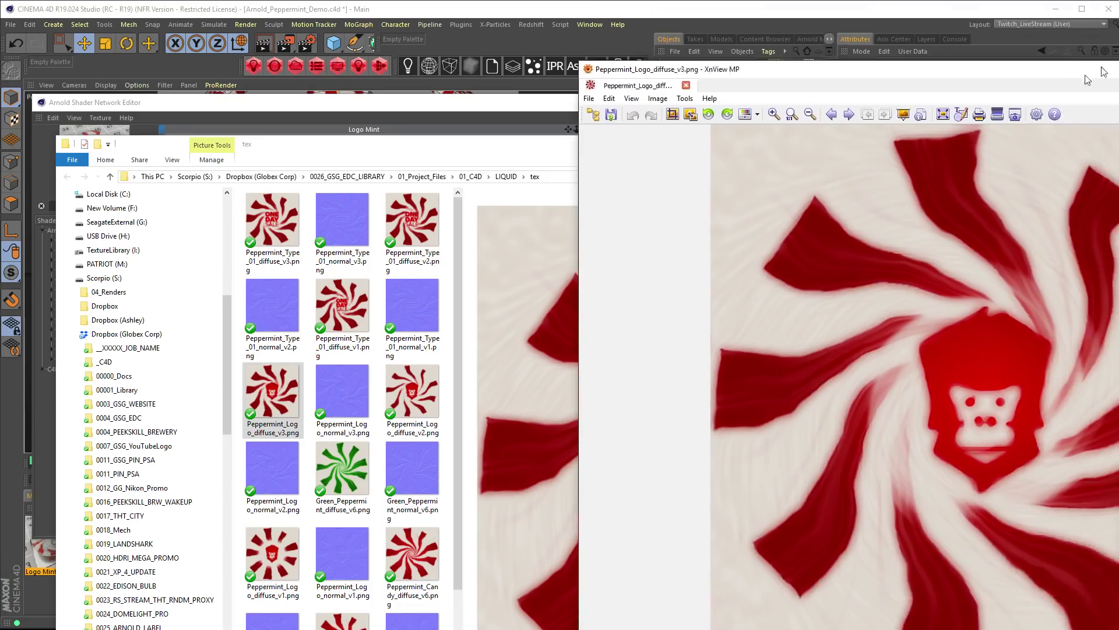
pyautogui.moveTo(1112, 128); pyautogui.dragTo(650, 23)
pyautogui.click(935, 147)
pyautogui.click(934, 146)
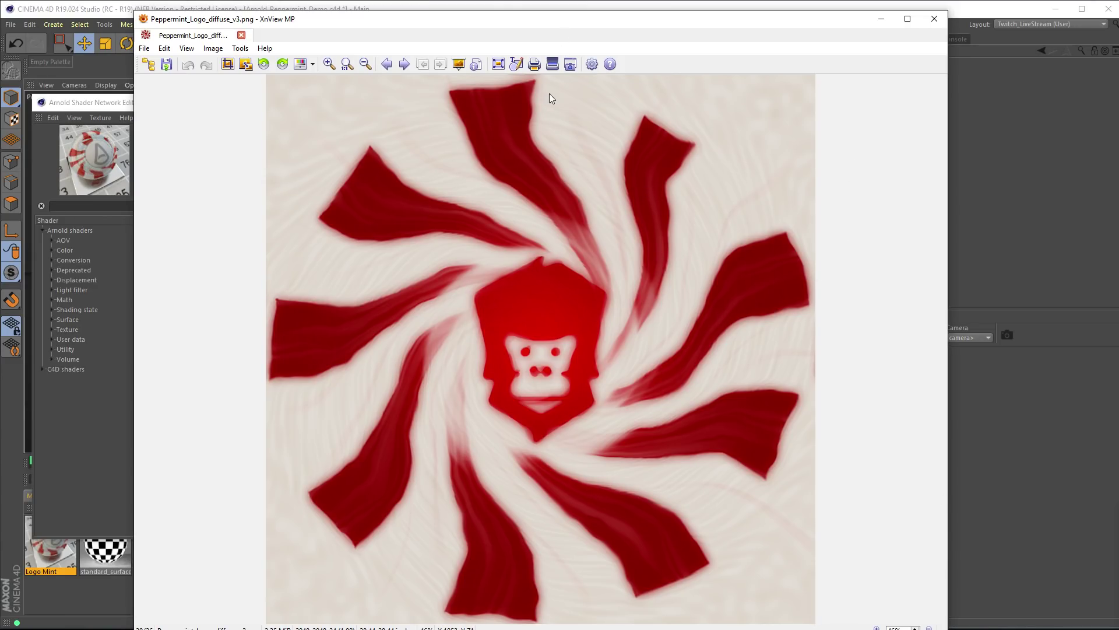
# - Examine the logo diffuse texture up close and the matching normal map, then return to Cinema 4D and close the shader network editor
pyautogui.click(346, 65)
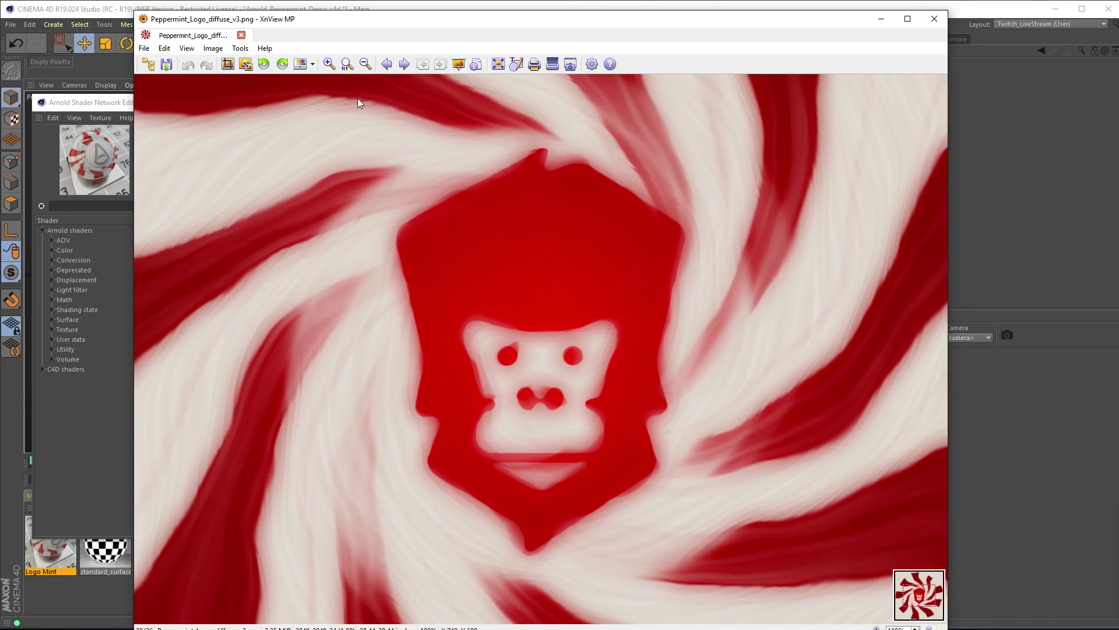
pyautogui.click(365, 64)
pyautogui.click(365, 64)
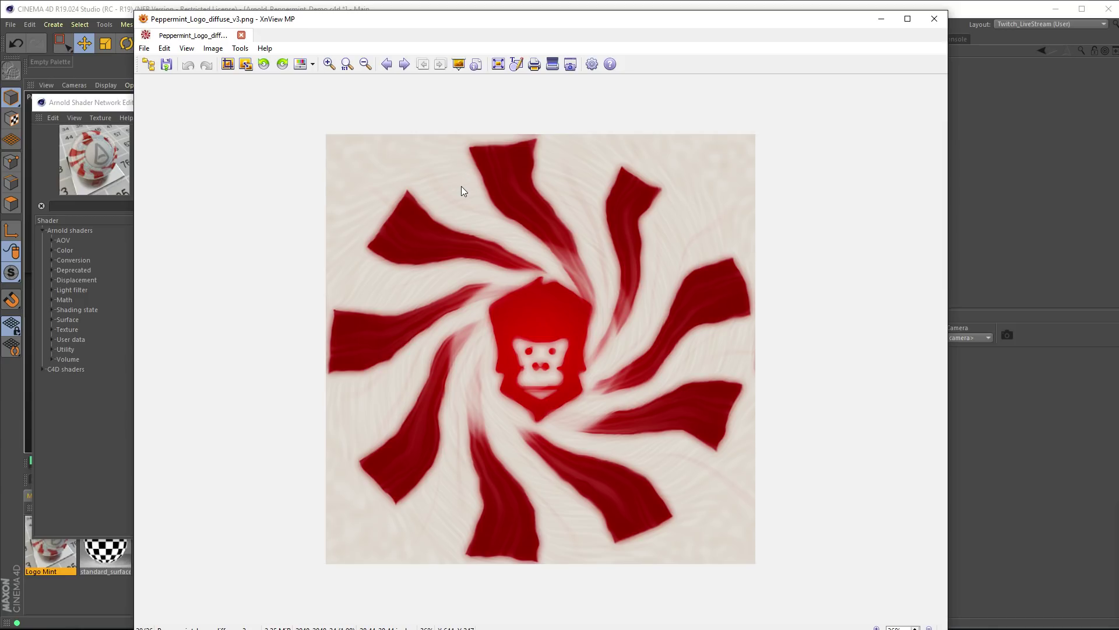
pyautogui.scroll(-1, 462, 190)
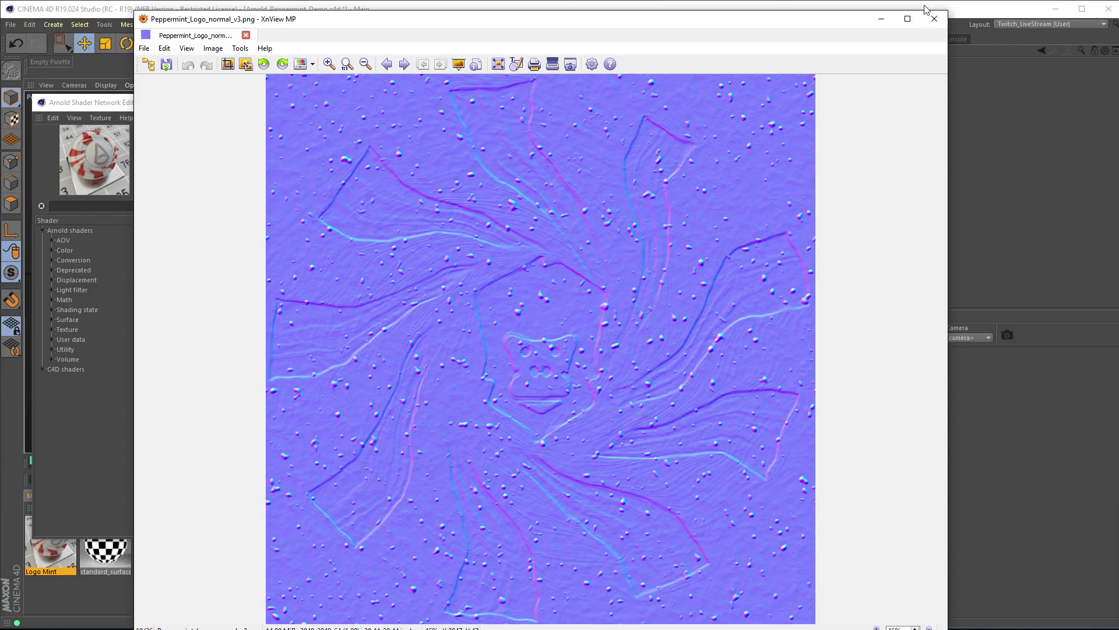
pyautogui.click(881, 19)
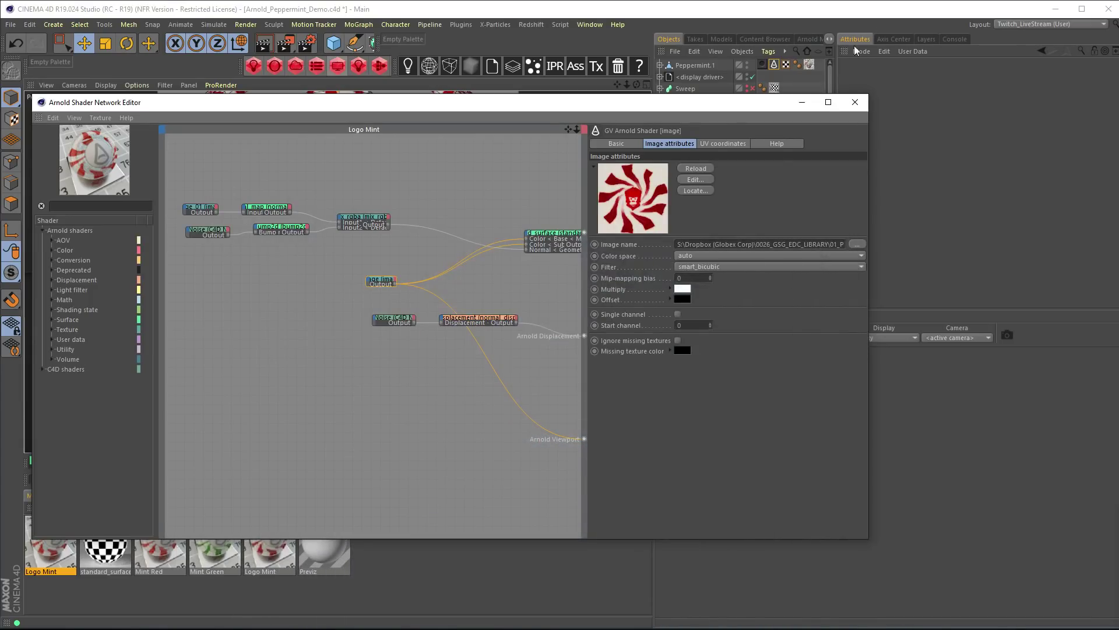
pyautogui.click(854, 102)
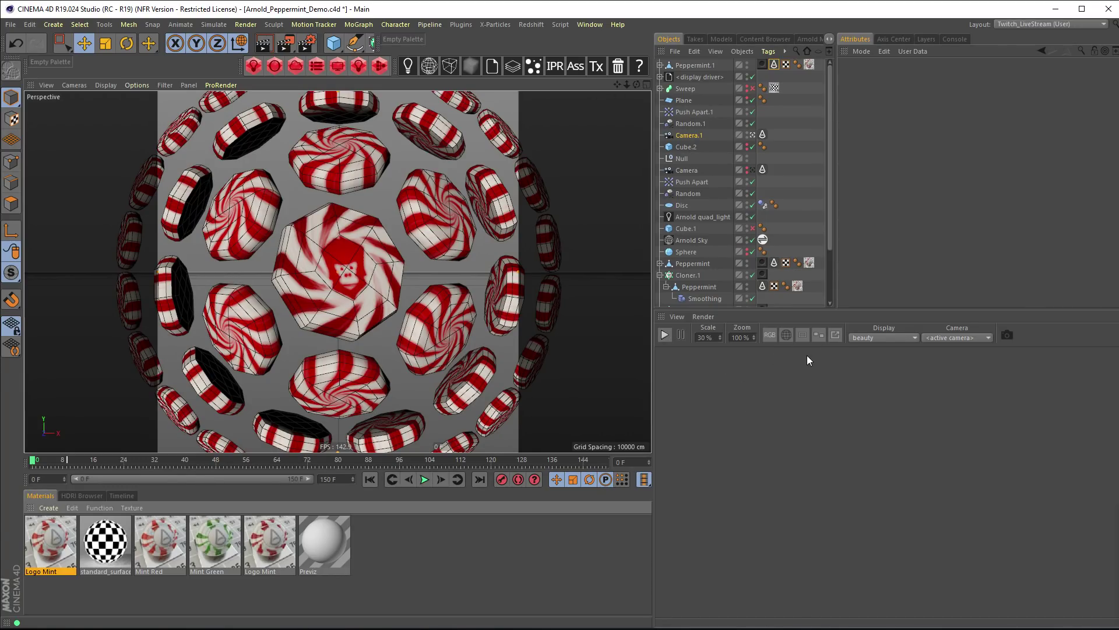
# - Enlarge the object list and add a Plain effector to Cloner.1
pyautogui.moveTo(711, 310); pyautogui.dragTo(711, 445)
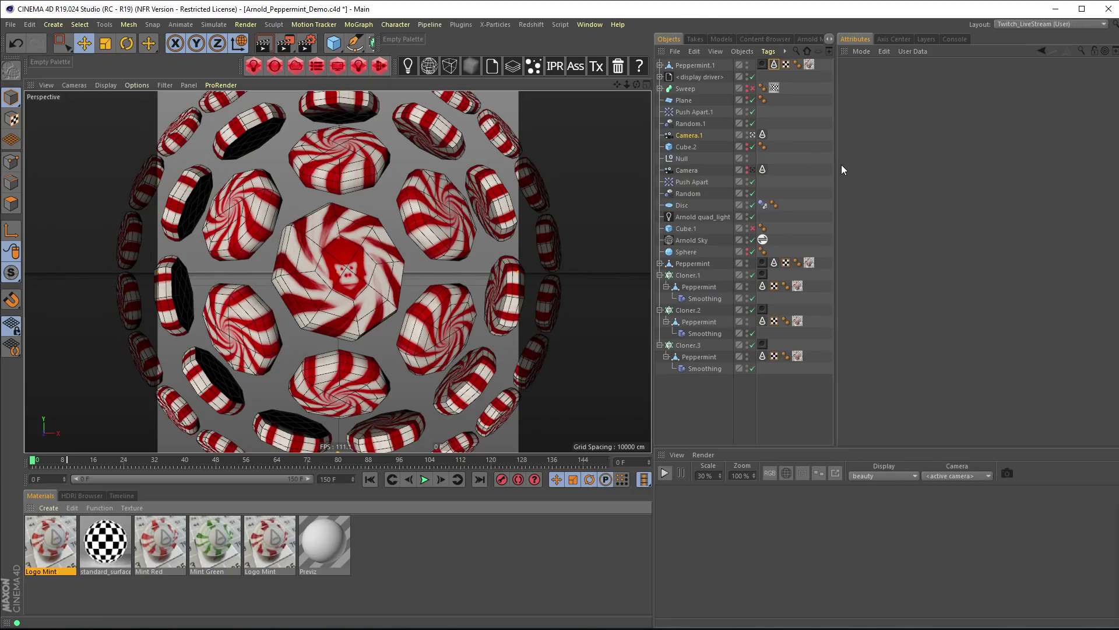
pyautogui.moveTo(835, 165); pyautogui.dragTo(934, 163)
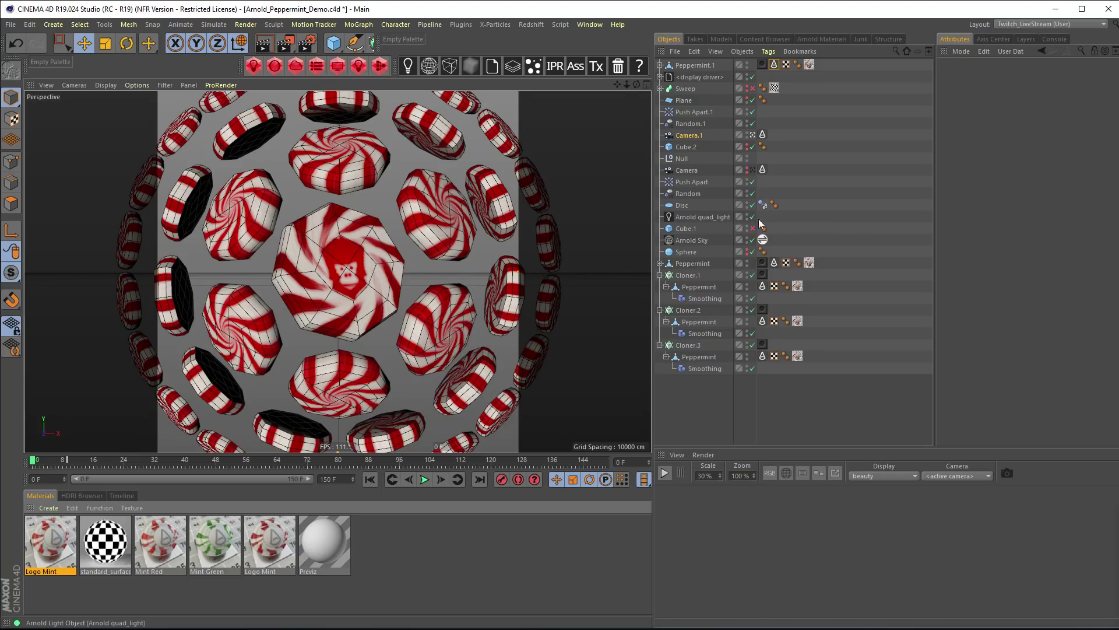
pyautogui.click(689, 275)
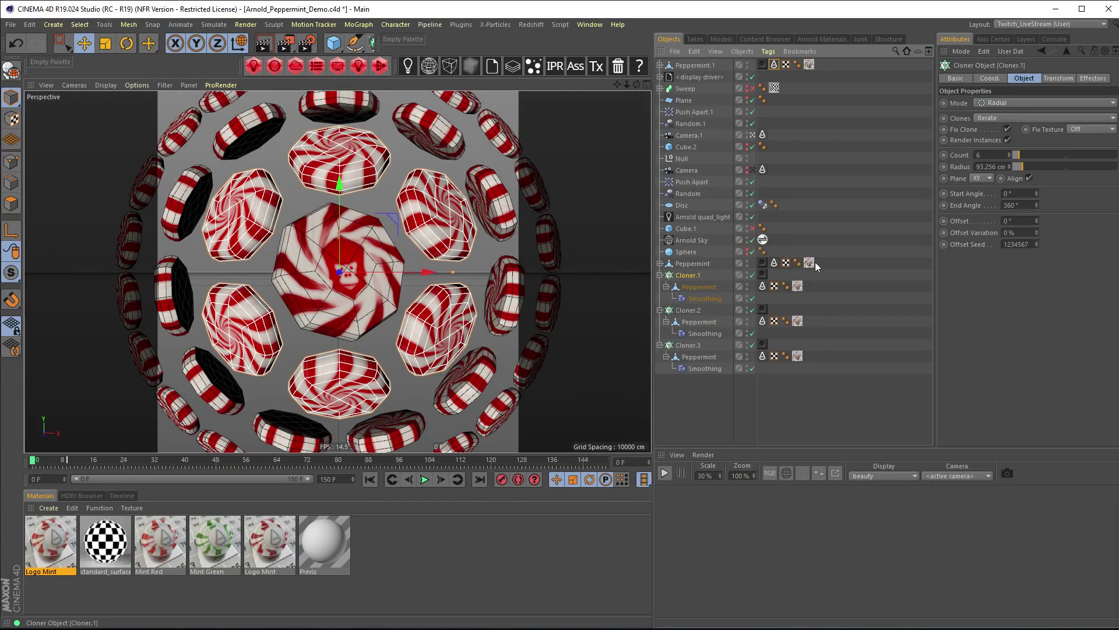
pyautogui.click(313, 24)
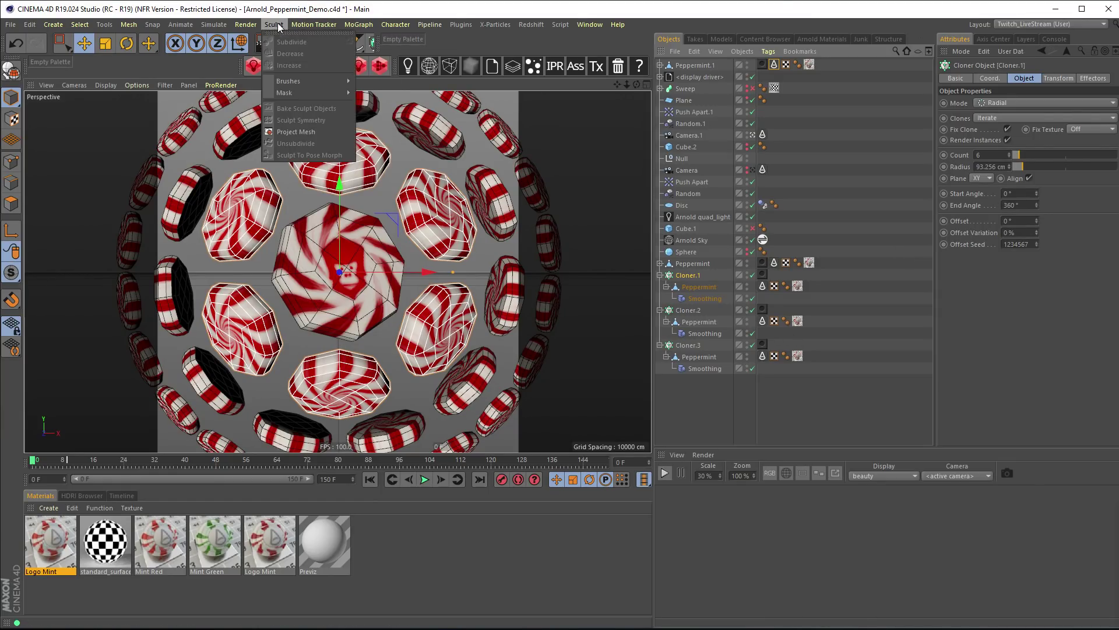
pyautogui.click(242, 23)
pyautogui.click(310, 23)
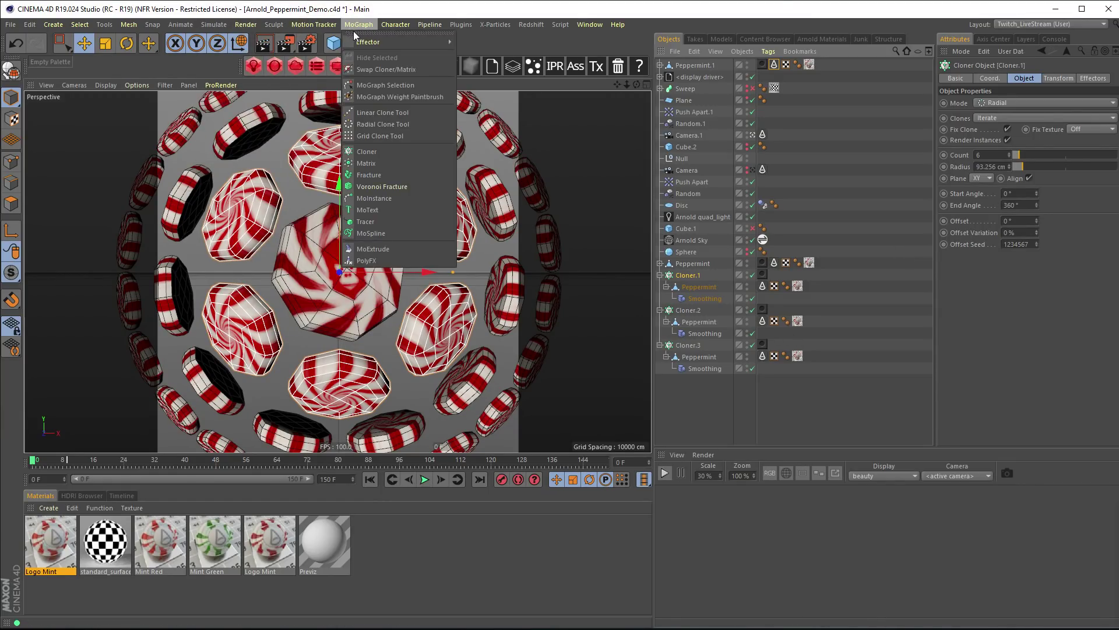
pyautogui.moveTo(378, 44)
pyautogui.click(473, 58)
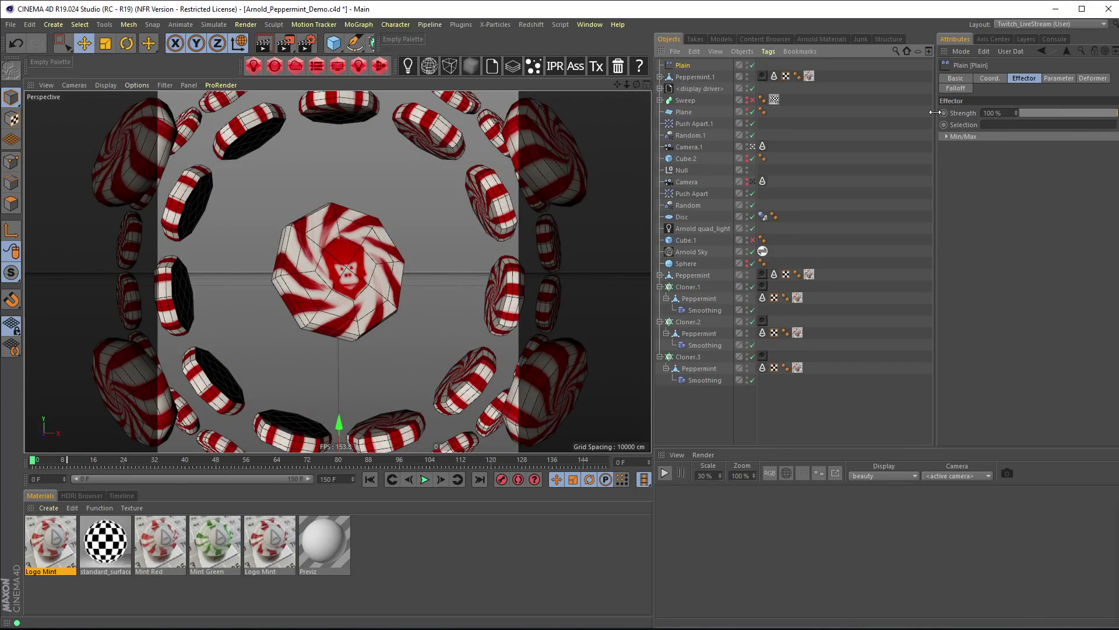
# - Disable the Plain effector's position influence, enable rotation and set its R.P value to -5°
pyautogui.moveTo(935, 112); pyautogui.dragTo(848, 113)
pyautogui.click(972, 79)
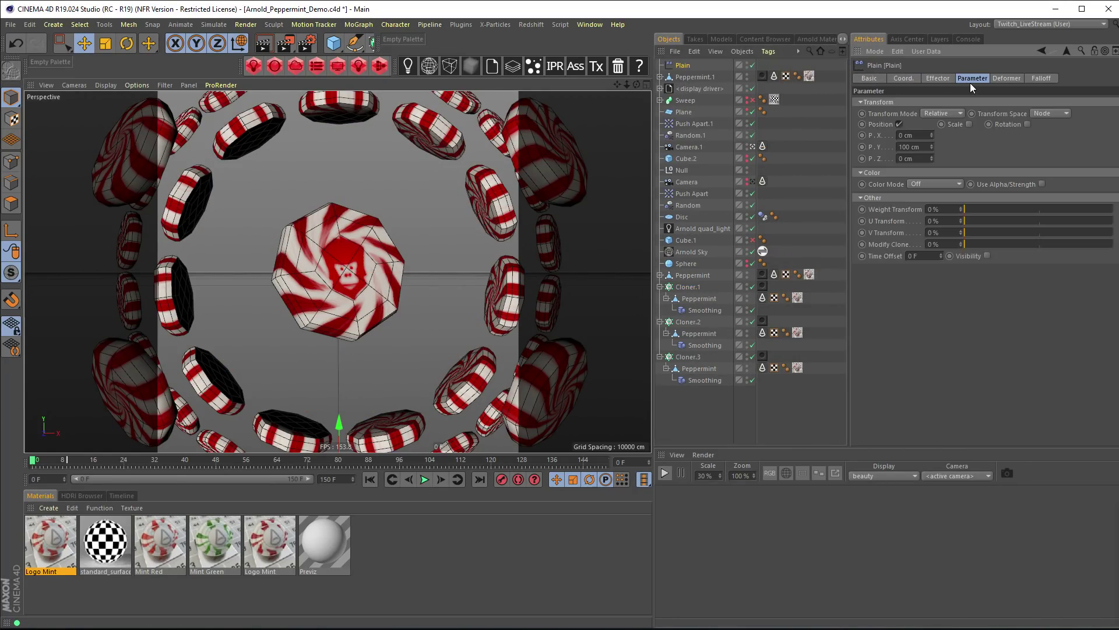
pyautogui.click(899, 125)
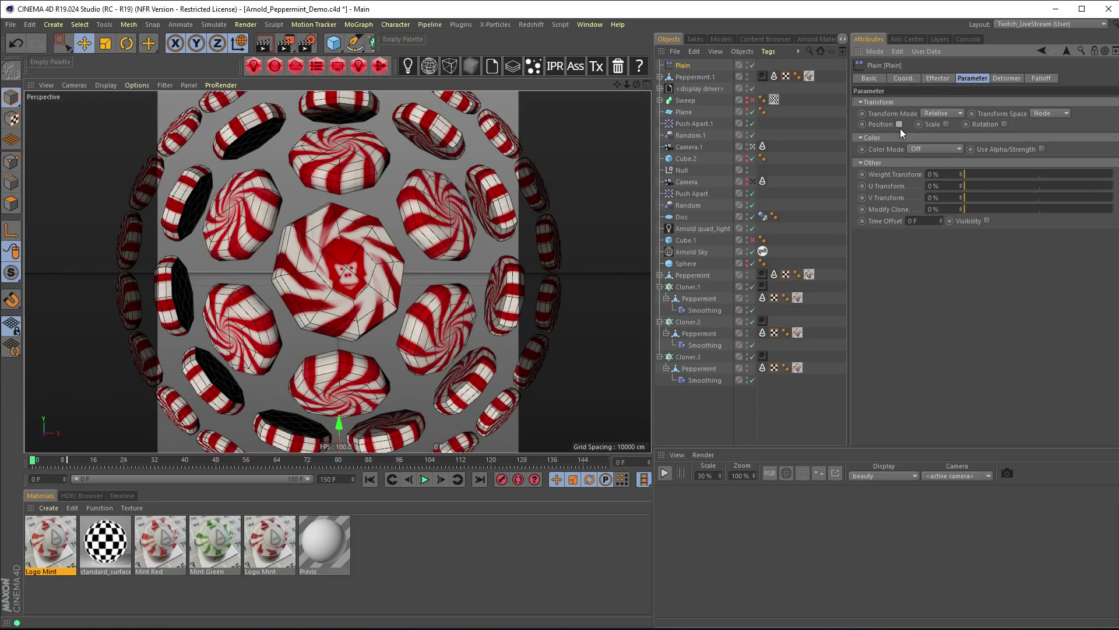
pyautogui.click(1005, 124)
pyautogui.moveTo(1038, 149)
pyautogui.mouseDown()
pyautogui.moveTo(1048, 163)
pyautogui.moveTo(1041, 146)
pyautogui.mouseUp()
pyautogui.hotkey('ctrl', 'z')
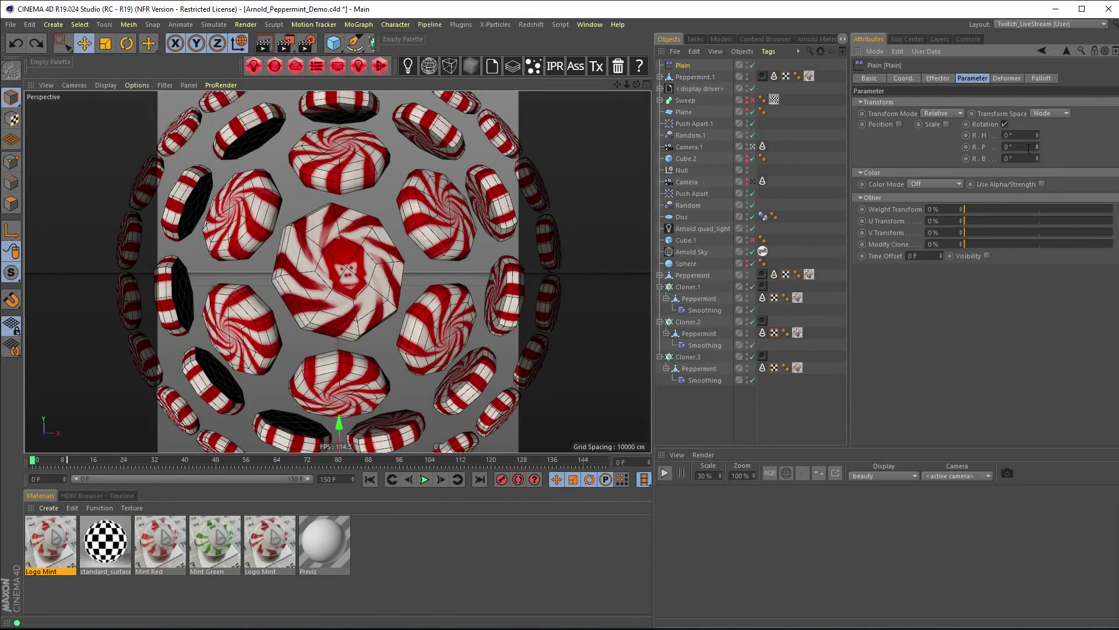
pyautogui.moveTo(1037, 149); pyautogui.dragTo(1038, 150)
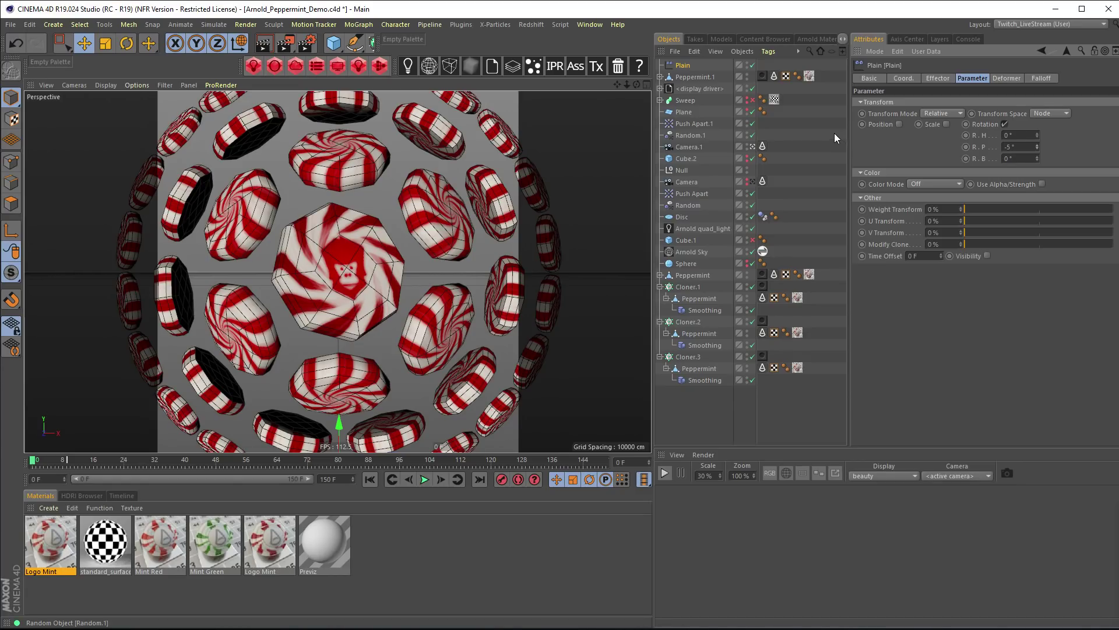
# - Add a Signal tag to the Plain effector
pyautogui.moveTo(849, 157); pyautogui.dragTo(885, 149)
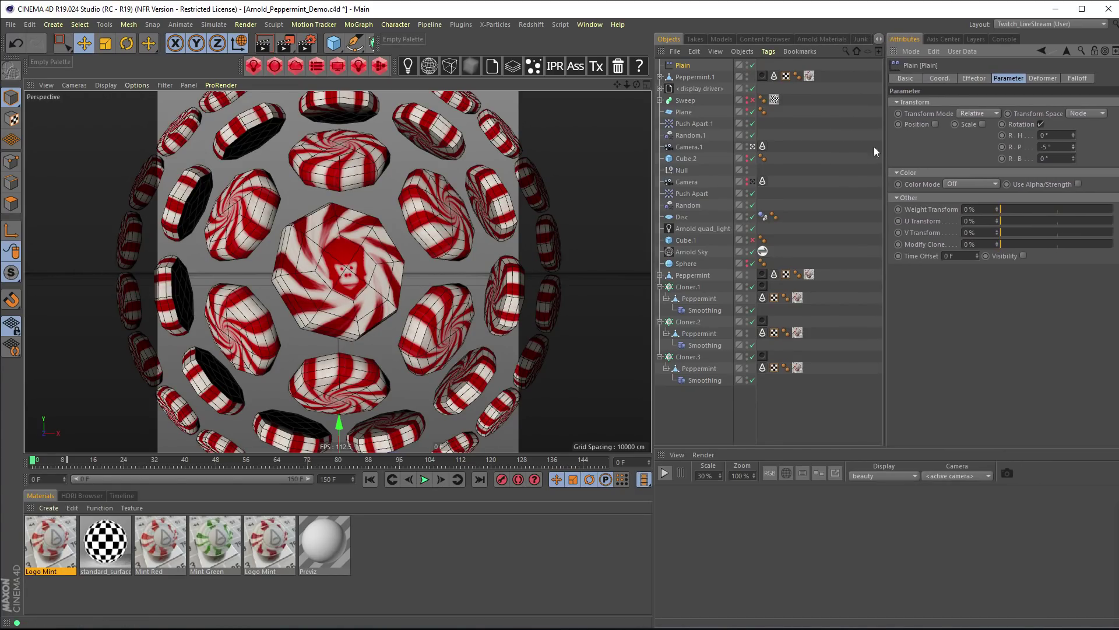
pyautogui.click(768, 51)
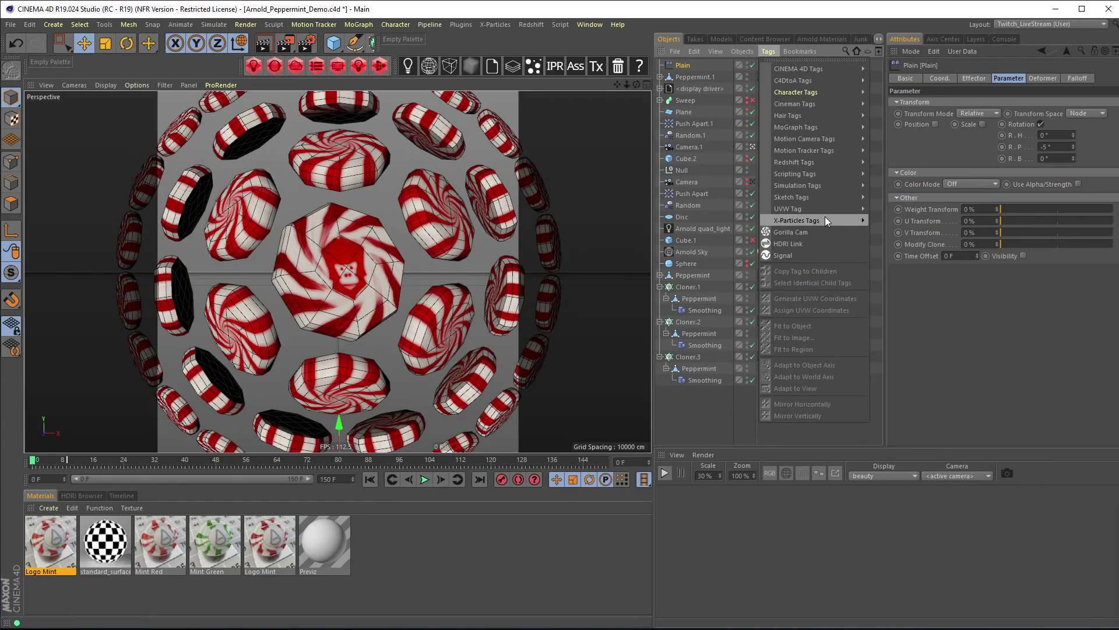
pyautogui.click(782, 255)
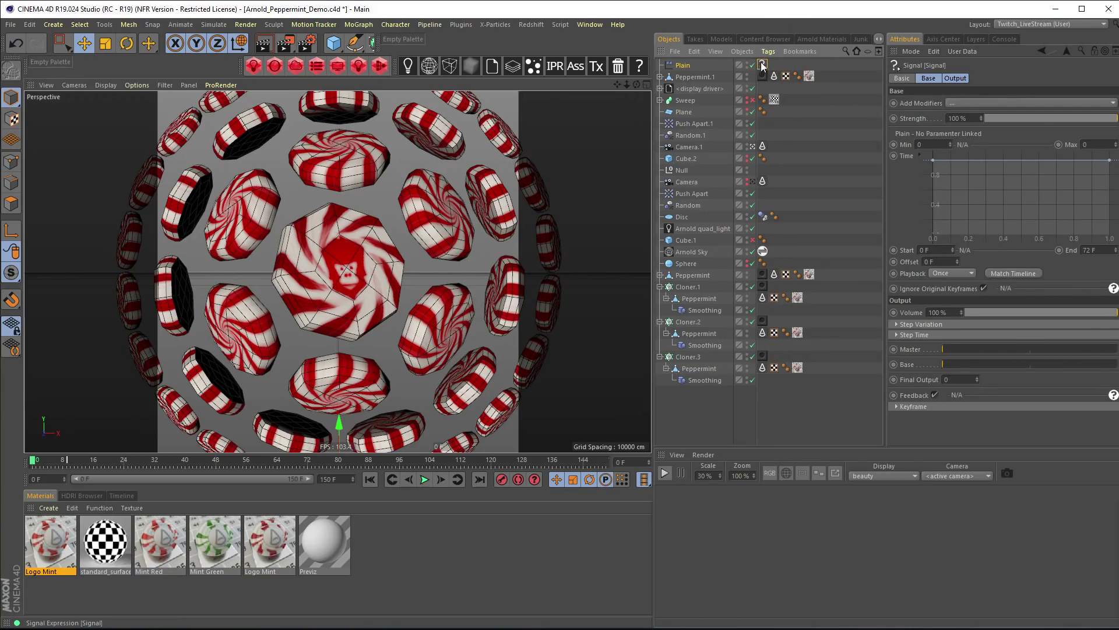
# - Set the Plain effector's R.P rotation to -13° and link that parameter to its Signal tag
pyautogui.click(695, 78)
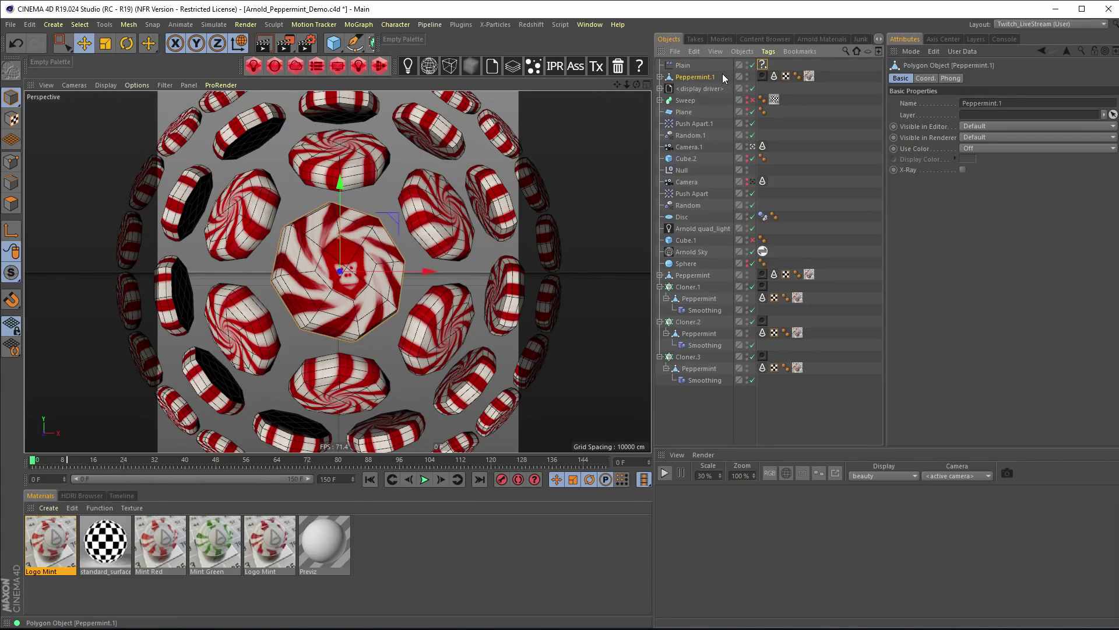
pyautogui.click(688, 65)
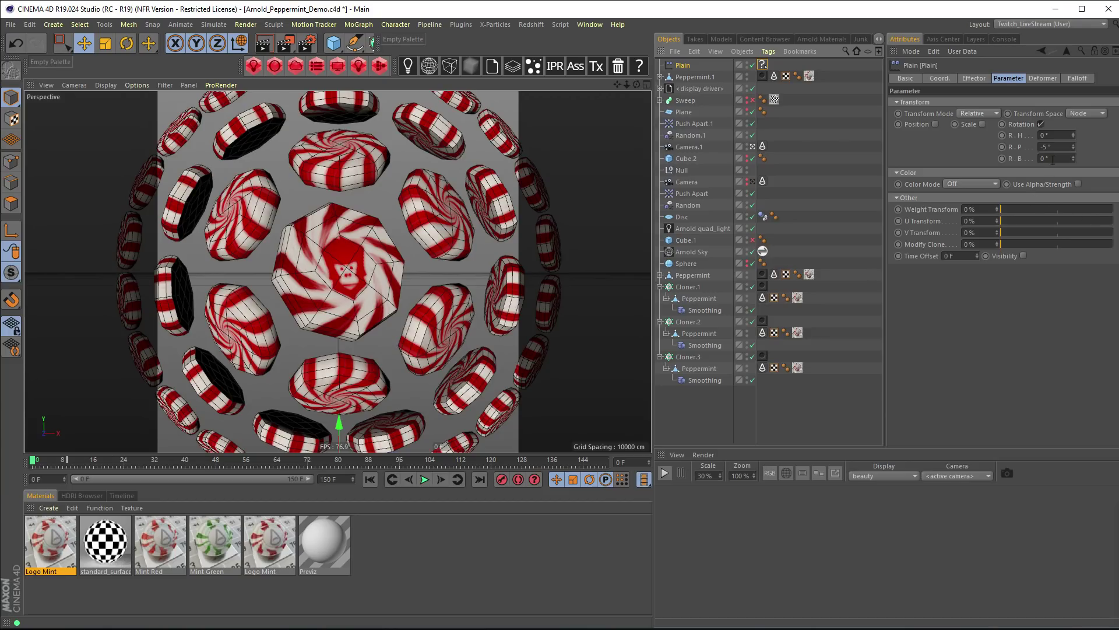
pyautogui.moveTo(1073, 147); pyautogui.dragTo(1079, 158)
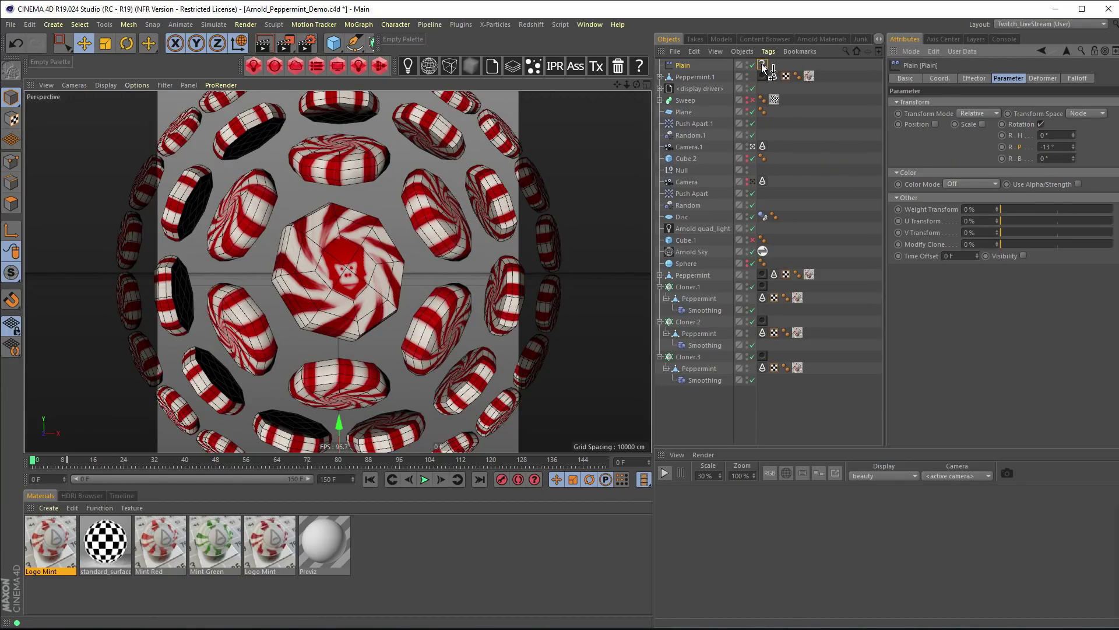
pyautogui.moveTo(761, 64); pyautogui.dragTo(761, 64)
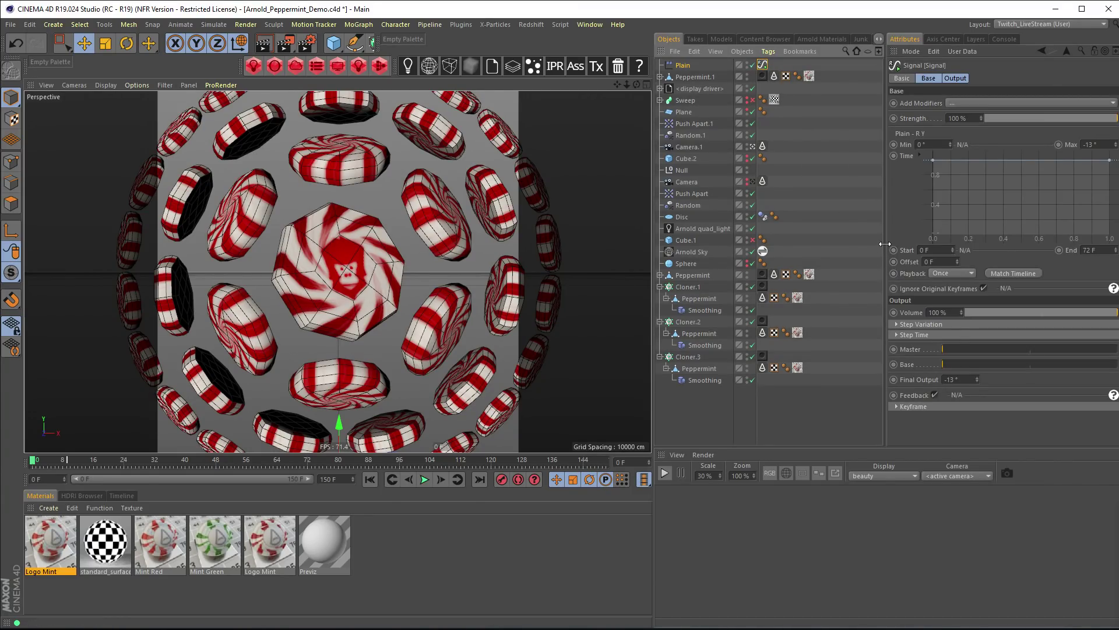
# - Widen the attributes area, set the signal's Max to 180° and preview the animation
pyautogui.moveTo(885, 244); pyautogui.dragTo(827, 243)
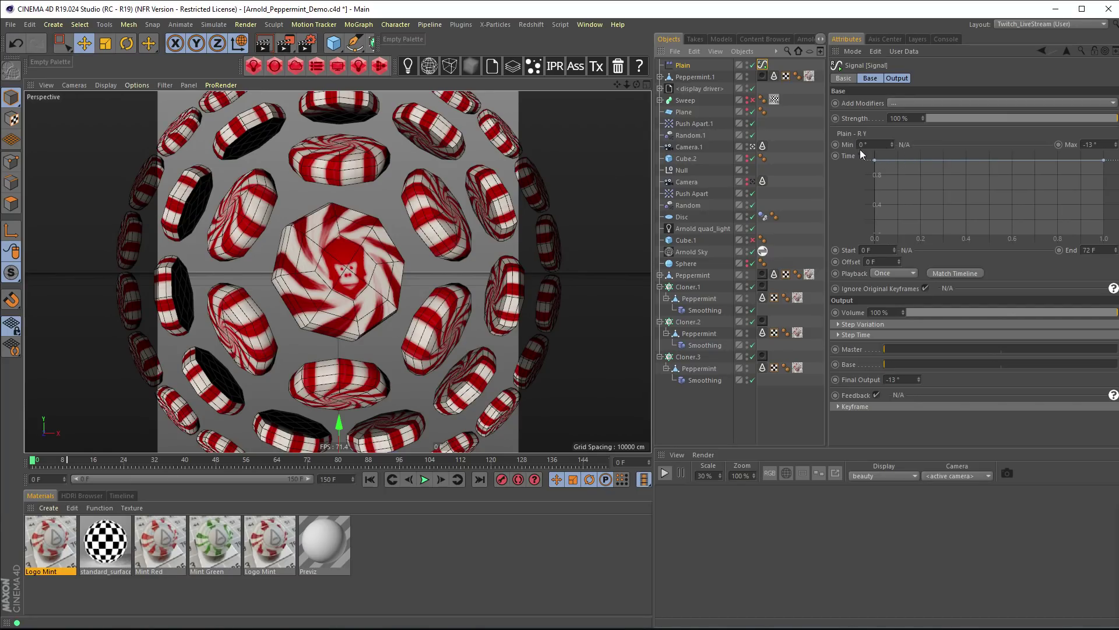
pyautogui.click(880, 144)
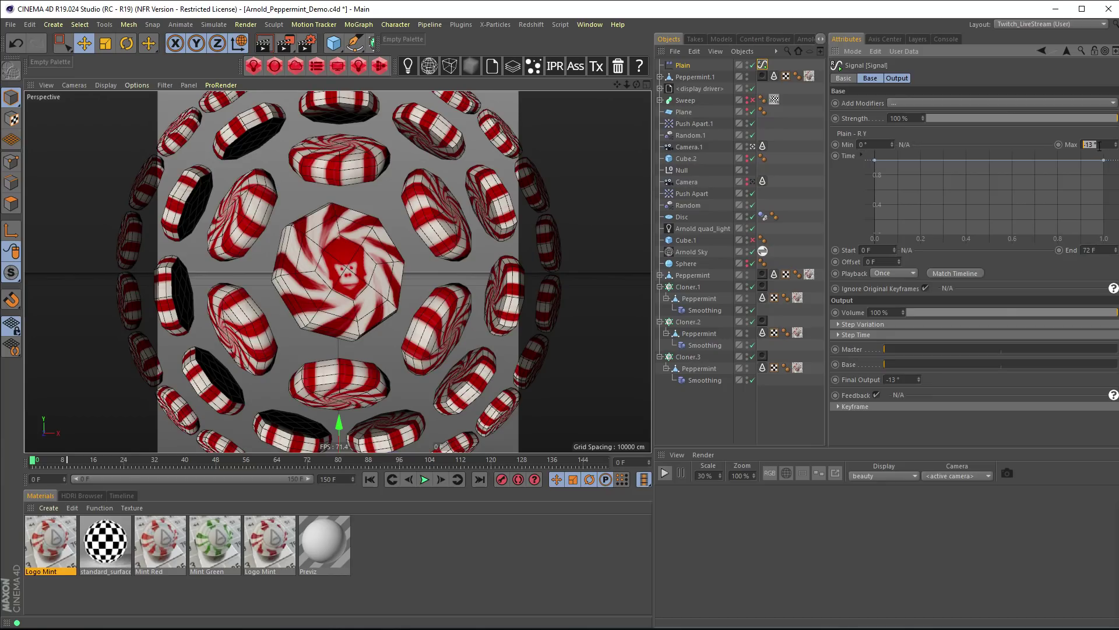
pyautogui.press('Return')
pyautogui.write('180')
pyautogui.press('Return')
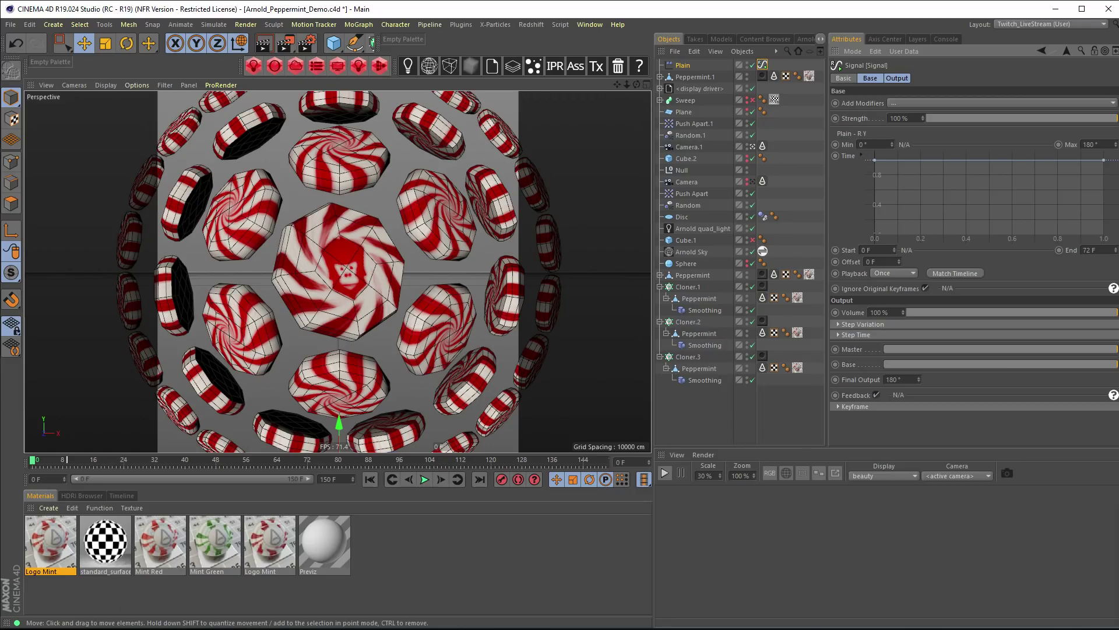
pyautogui.click(426, 479)
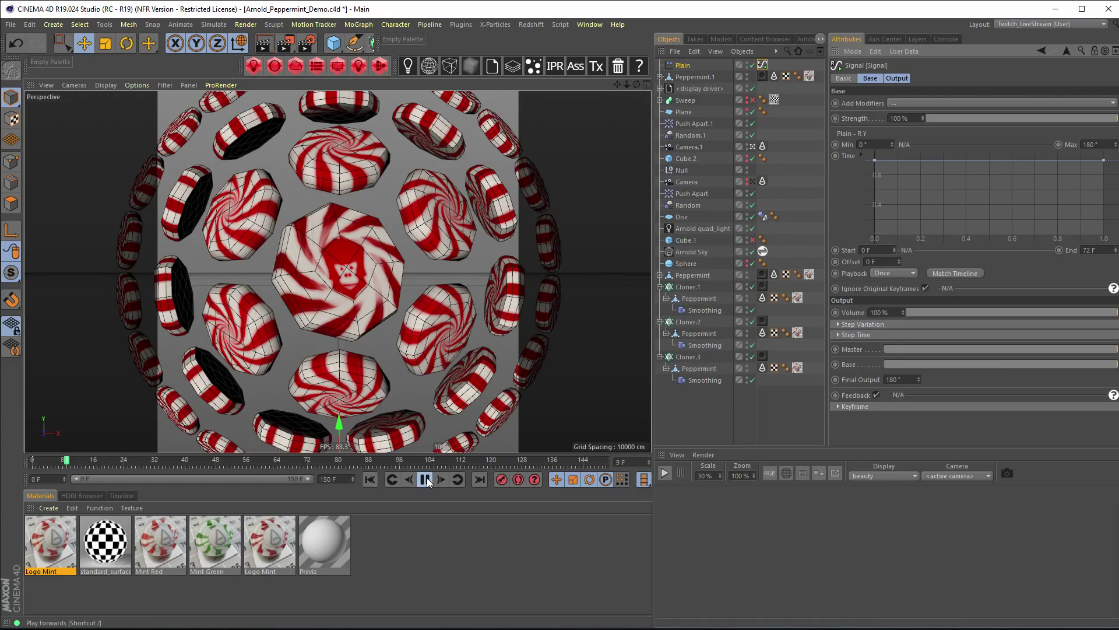
pyautogui.click(426, 480)
# - Lower the signal curve's first point to 0 so the value eases up over time, and preview the motion
pyautogui.click(875, 159)
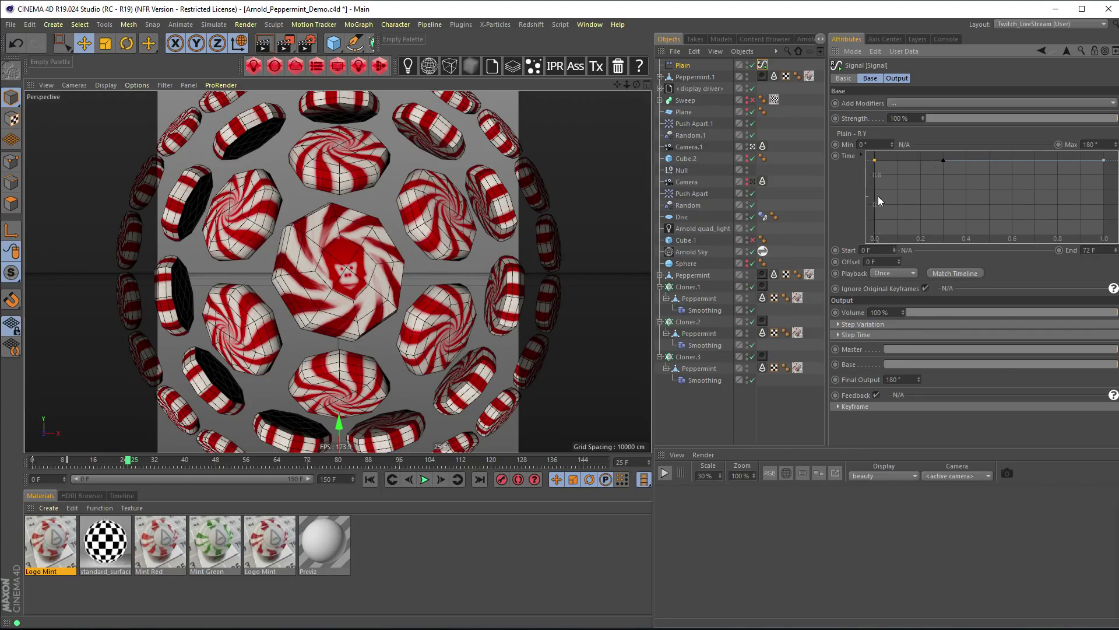
pyautogui.moveTo(880, 166); pyautogui.dragTo(752, 279)
pyautogui.click(424, 480)
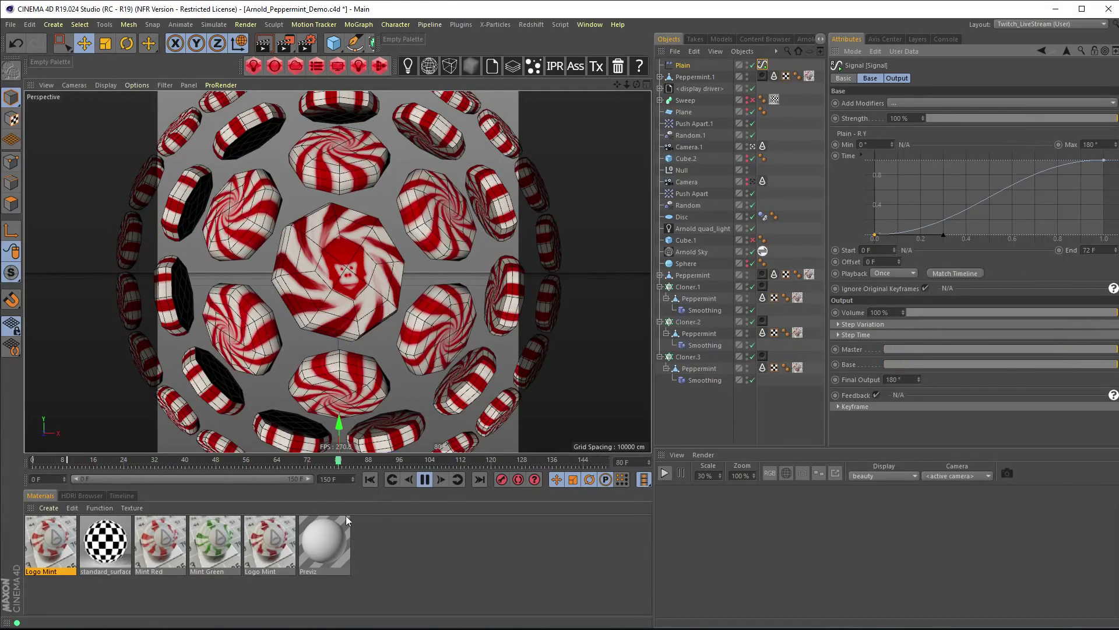
pyautogui.click(426, 478)
# - Set the signal's End to 30 F, move the curve's last point to about 0.5 at full height, and play from the start
pyautogui.click(1108, 249)
pyautogui.write('30')
pyautogui.click(1104, 160)
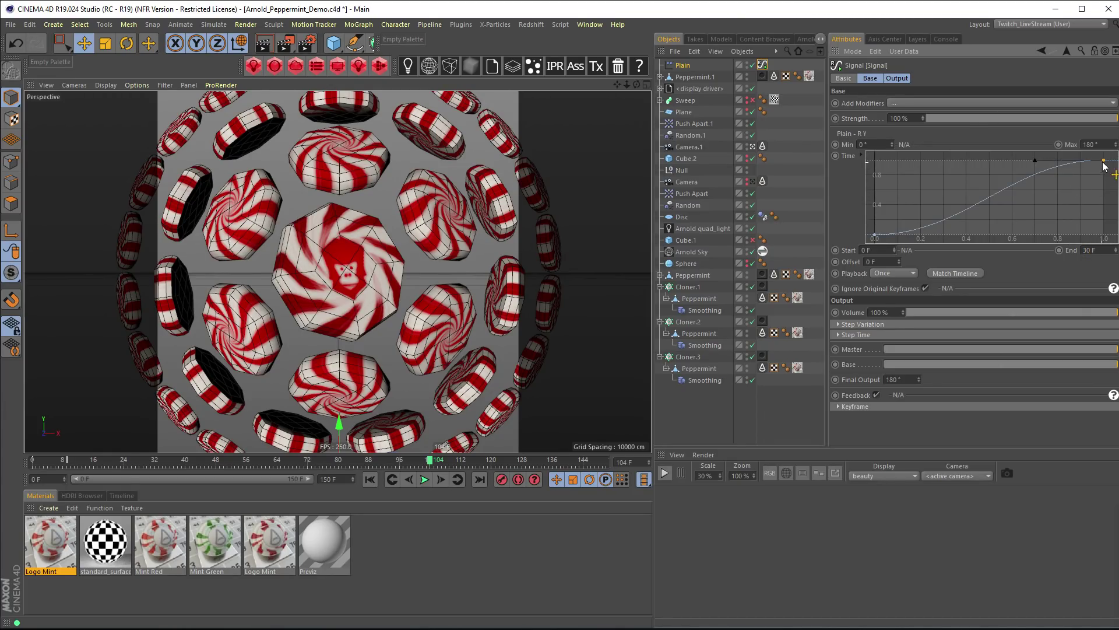
pyautogui.moveTo(1103, 163); pyautogui.dragTo(989, 151)
pyautogui.moveTo(991, 162); pyautogui.dragTo(992, 162)
pyautogui.click(370, 479)
pyautogui.click(425, 479)
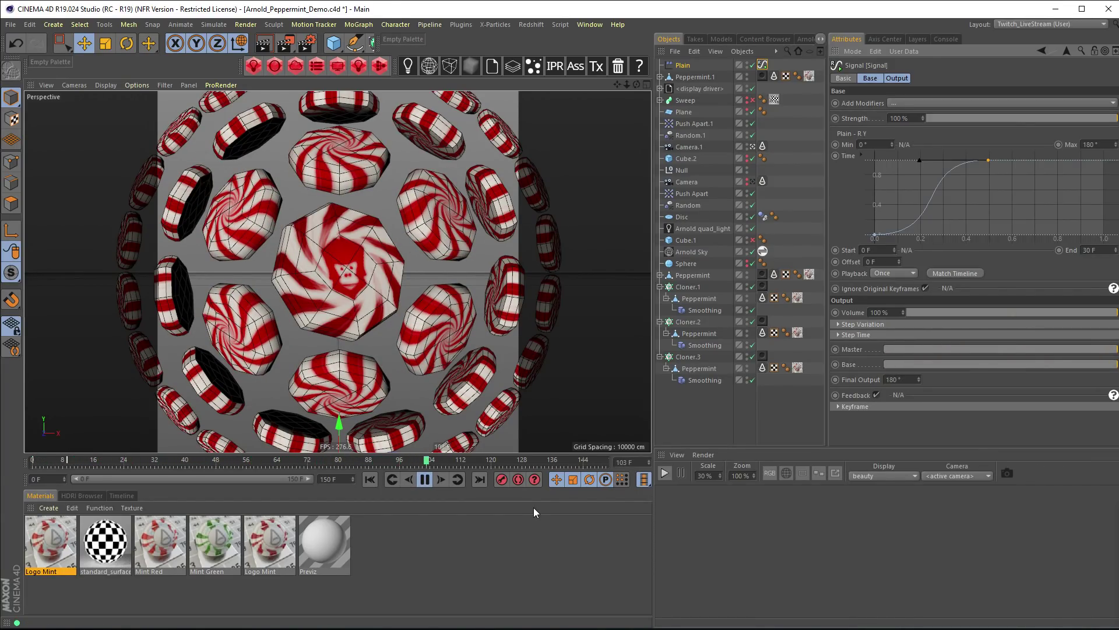
pyautogui.click(424, 481)
# - Set the signal's playback mode to Loop, then play and scrub through the repeating rotation
pyautogui.click(889, 275)
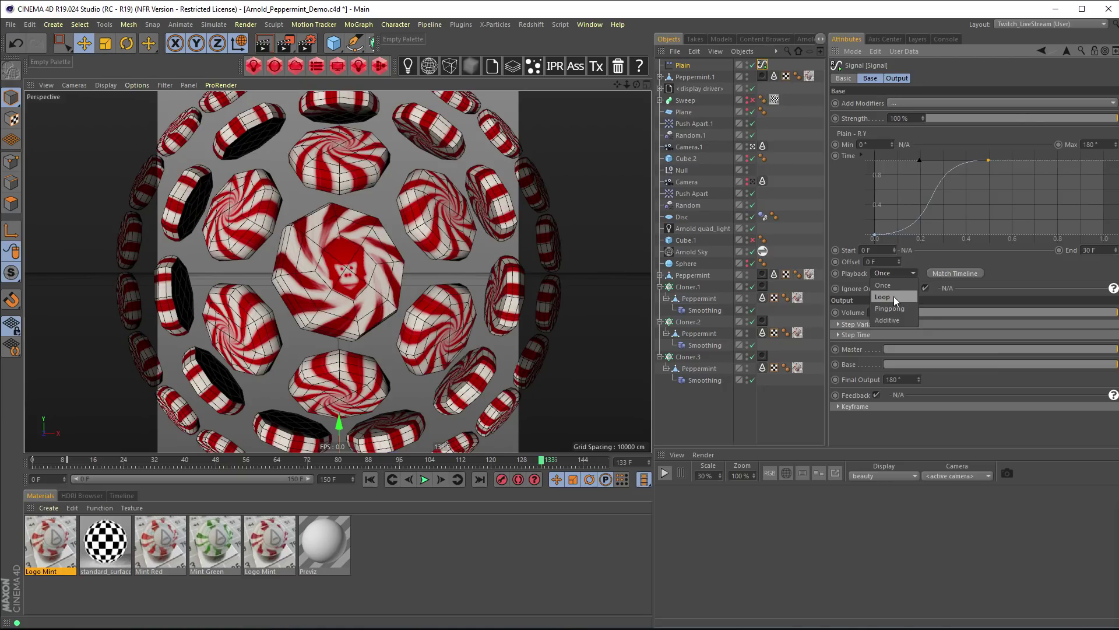
pyautogui.click(893, 297)
pyautogui.click(425, 480)
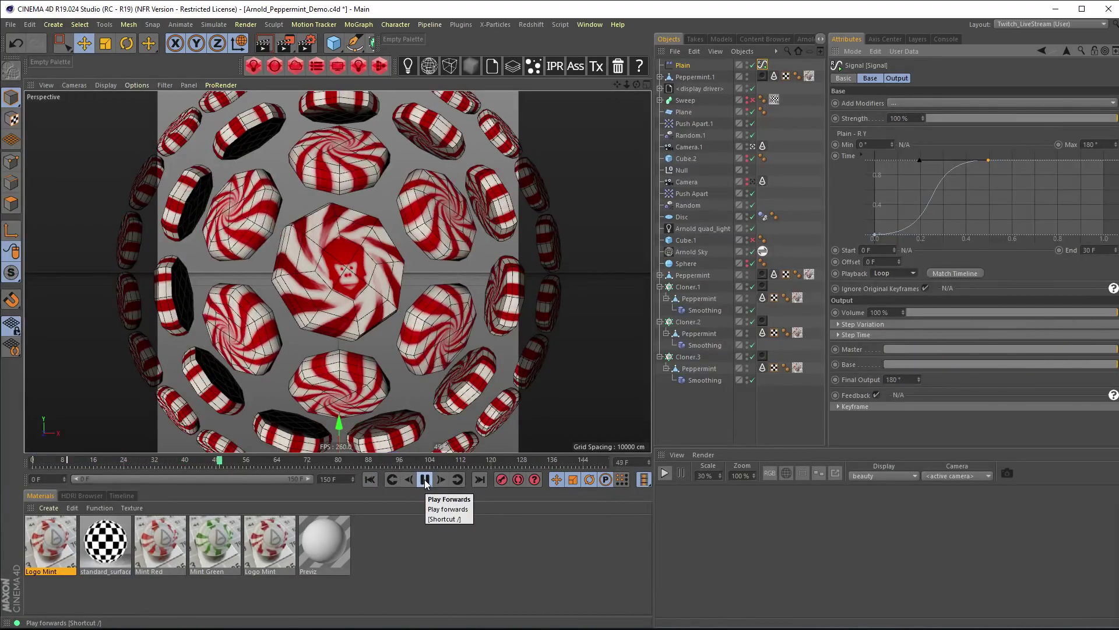
pyautogui.click(424, 479)
pyautogui.click(236, 464)
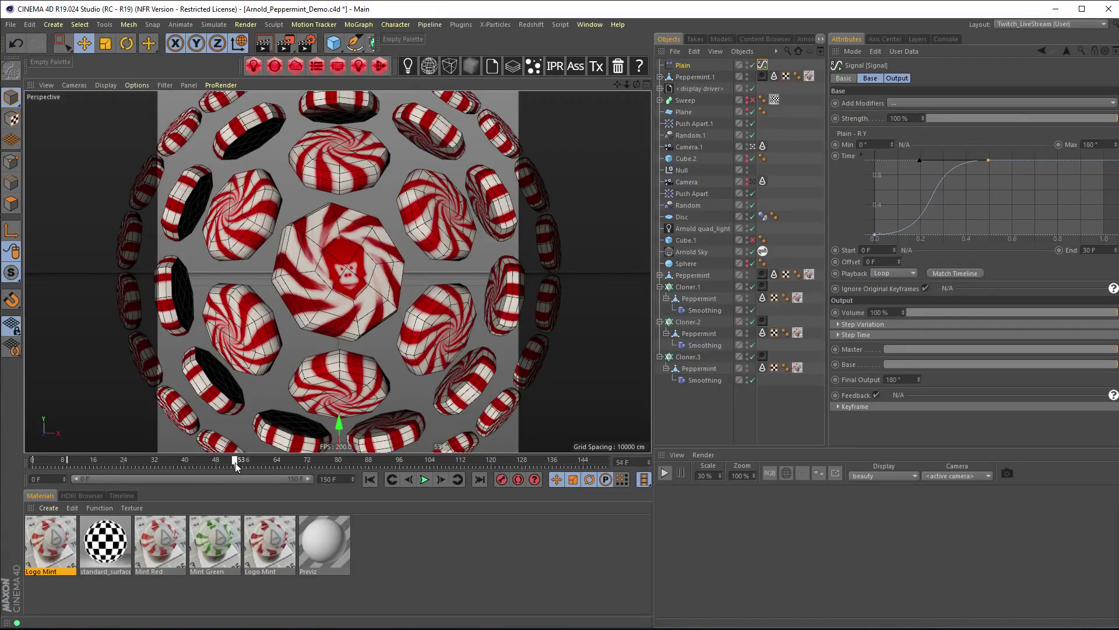
pyautogui.moveTo(237, 464); pyautogui.dragTo(266, 460)
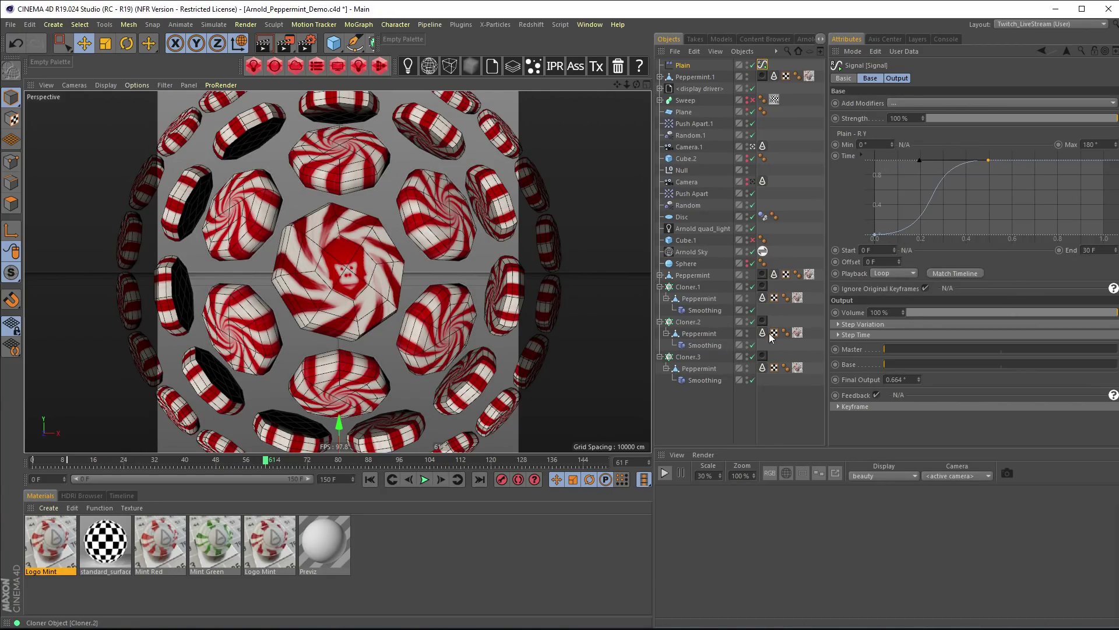
# - Change the signal's playback mode to Additive and preview the animation from the first frame
pyautogui.click(904, 273)
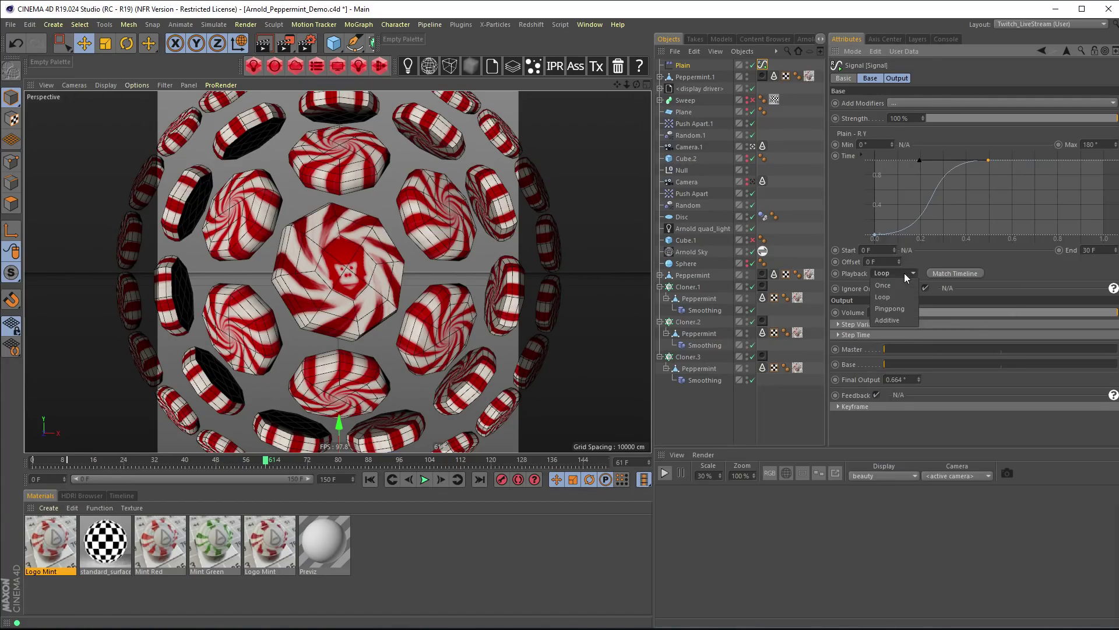
pyautogui.click(892, 322)
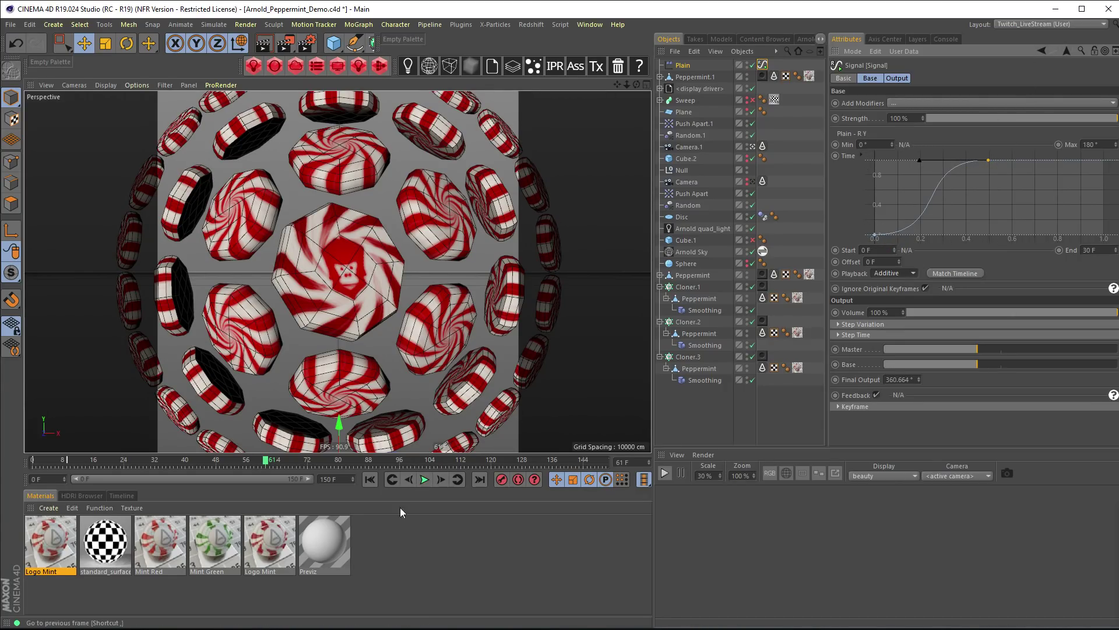
pyautogui.click(370, 479)
pyautogui.click(424, 479)
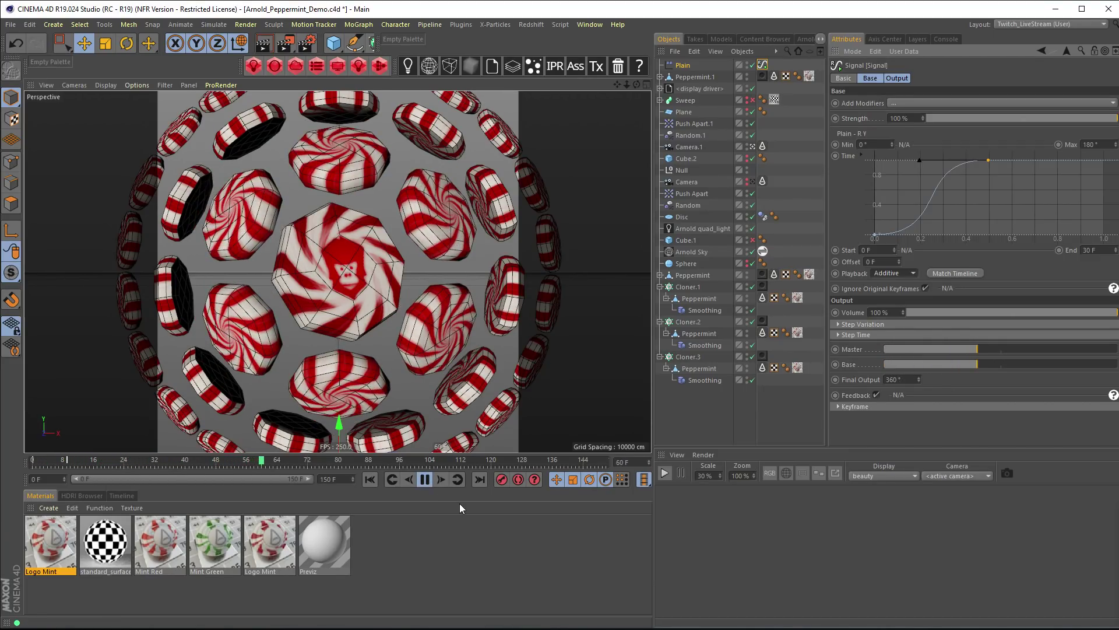
pyautogui.click(425, 480)
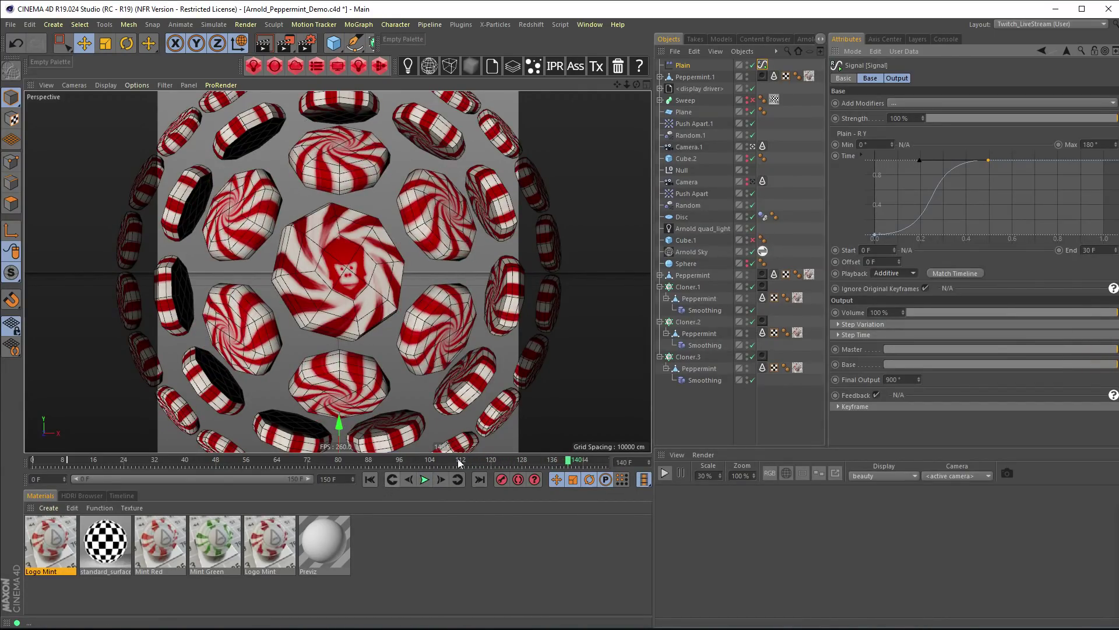
# - Enlarge the object list and add a second Signal tag to the Plain effector
pyautogui.click(685, 66)
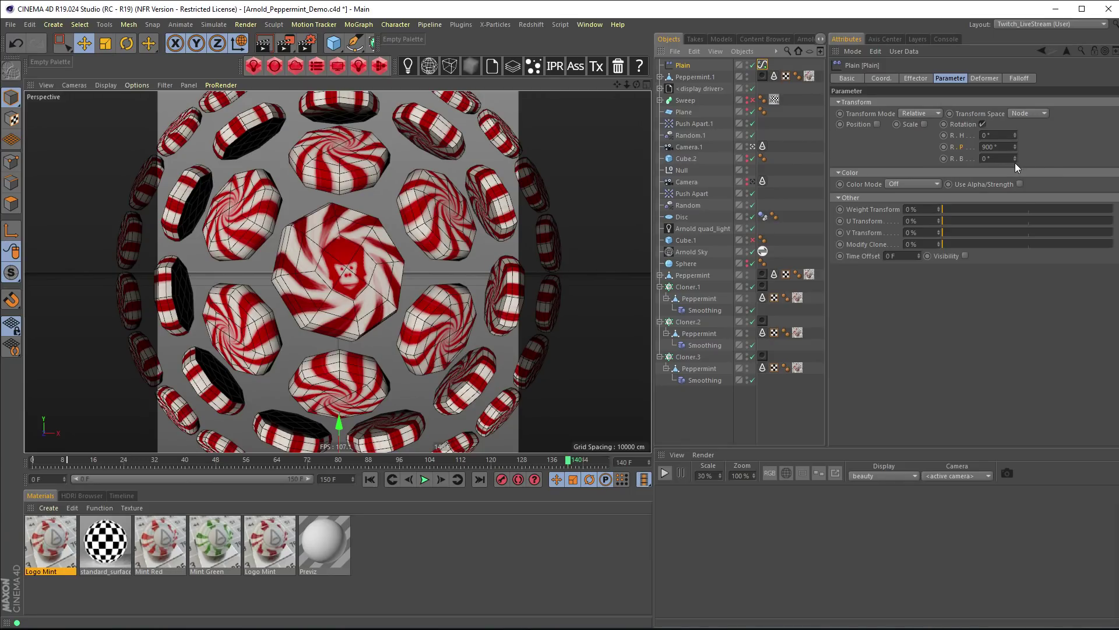
pyautogui.moveTo(1016, 159); pyautogui.dragTo(1020, 128)
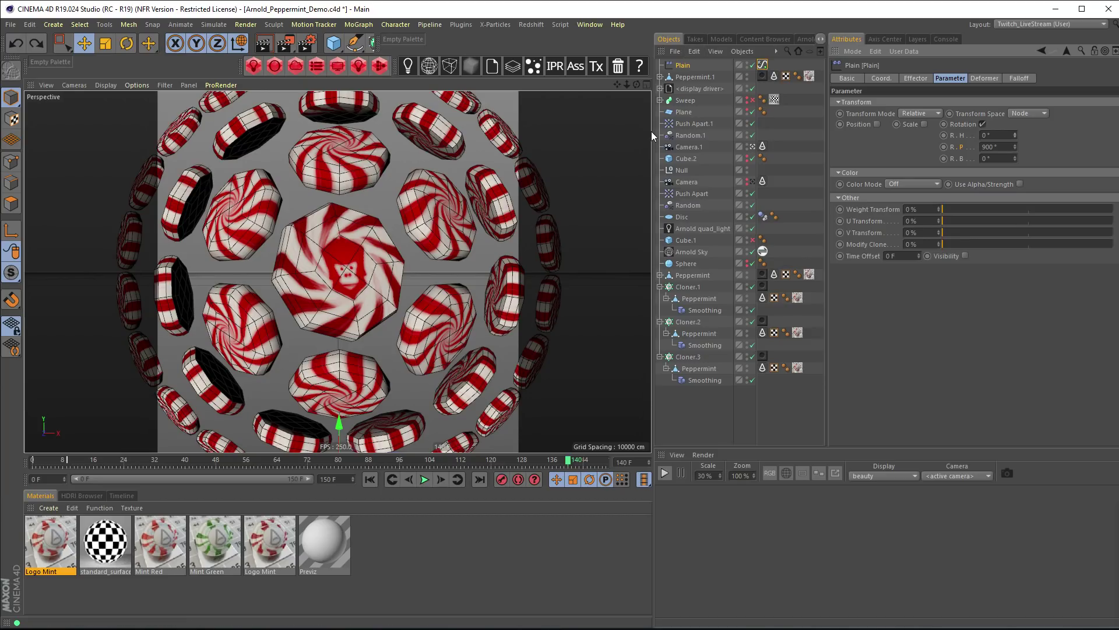
pyautogui.moveTo(653, 132); pyautogui.dragTo(603, 134)
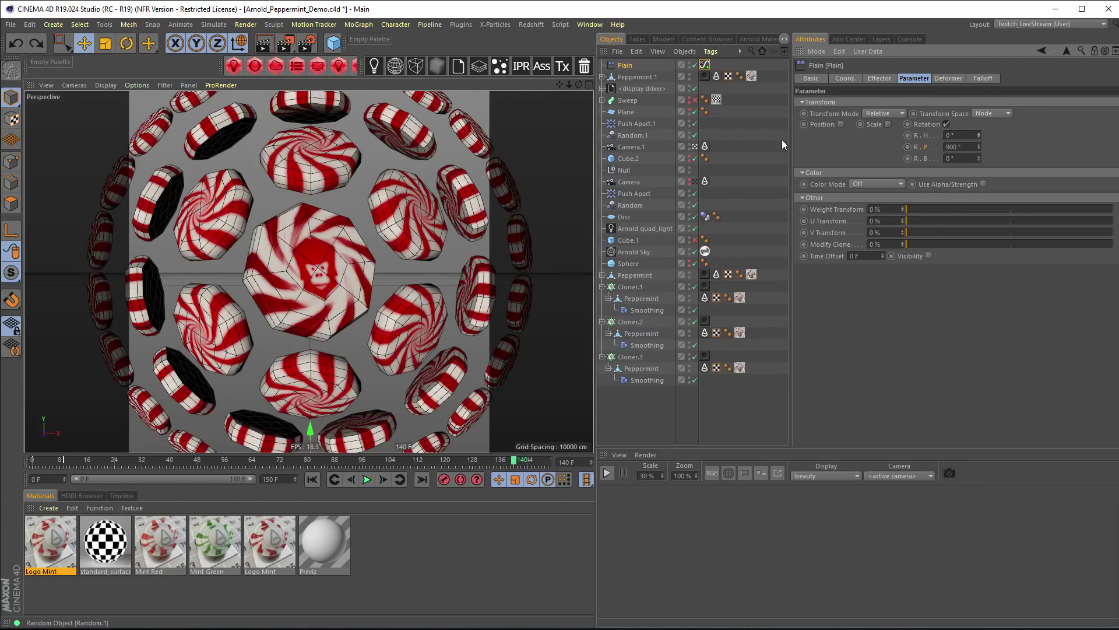
pyautogui.moveTo(788, 139); pyautogui.dragTo(810, 139)
pyautogui.click(709, 51)
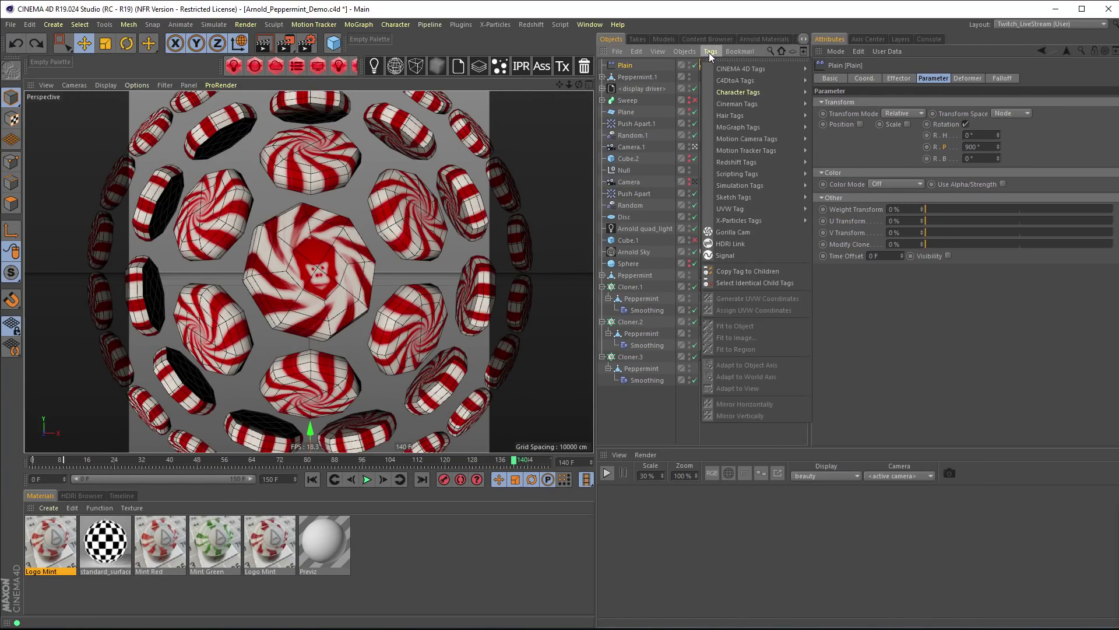
pyautogui.click(735, 255)
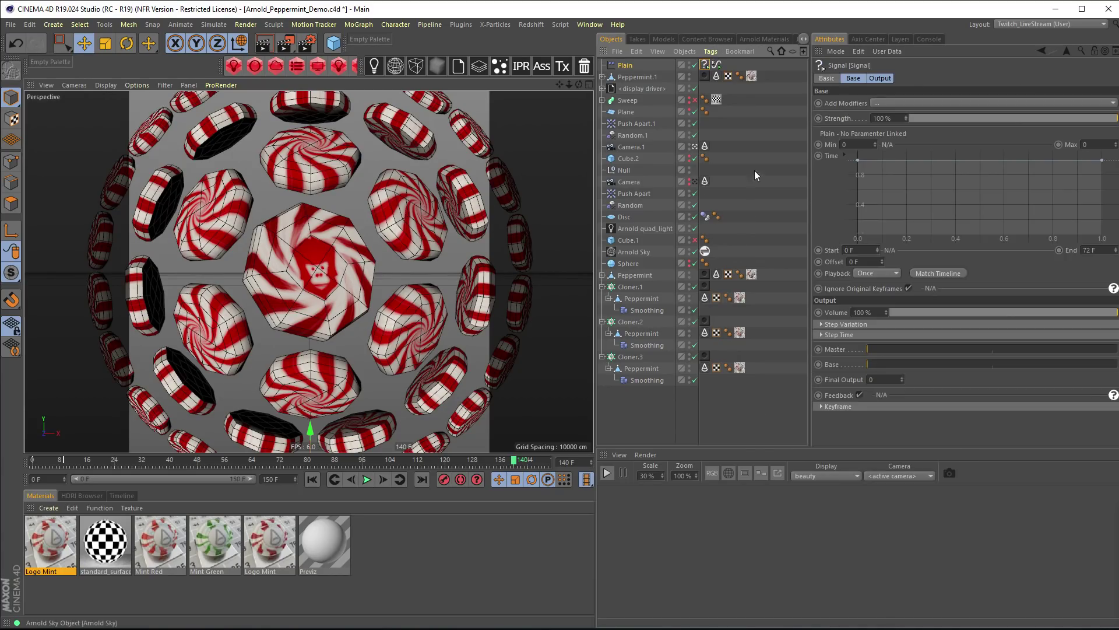
# - Link the Plain effector's R.H rotation to the new Signal tag and open that tag's settings
pyautogui.click(630, 62)
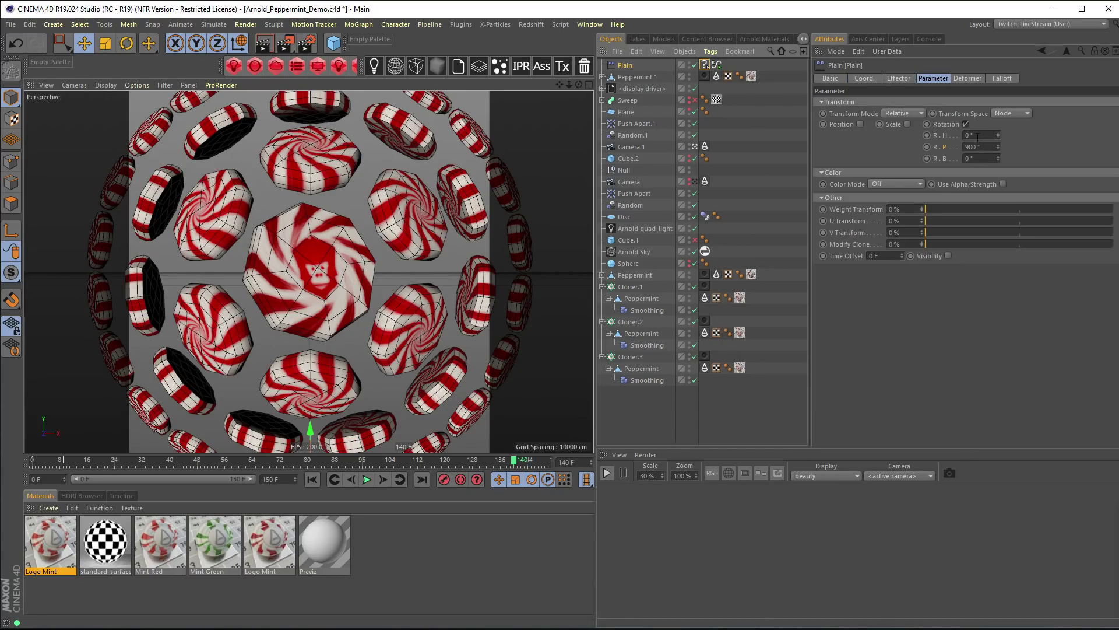
pyautogui.click(947, 137)
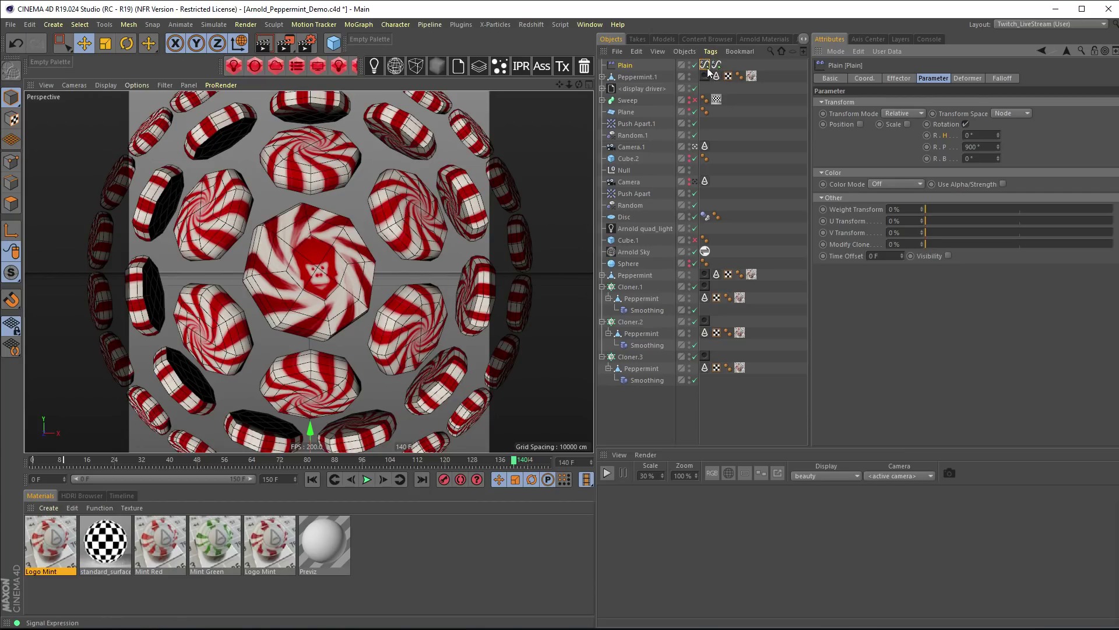
pyautogui.click(707, 66)
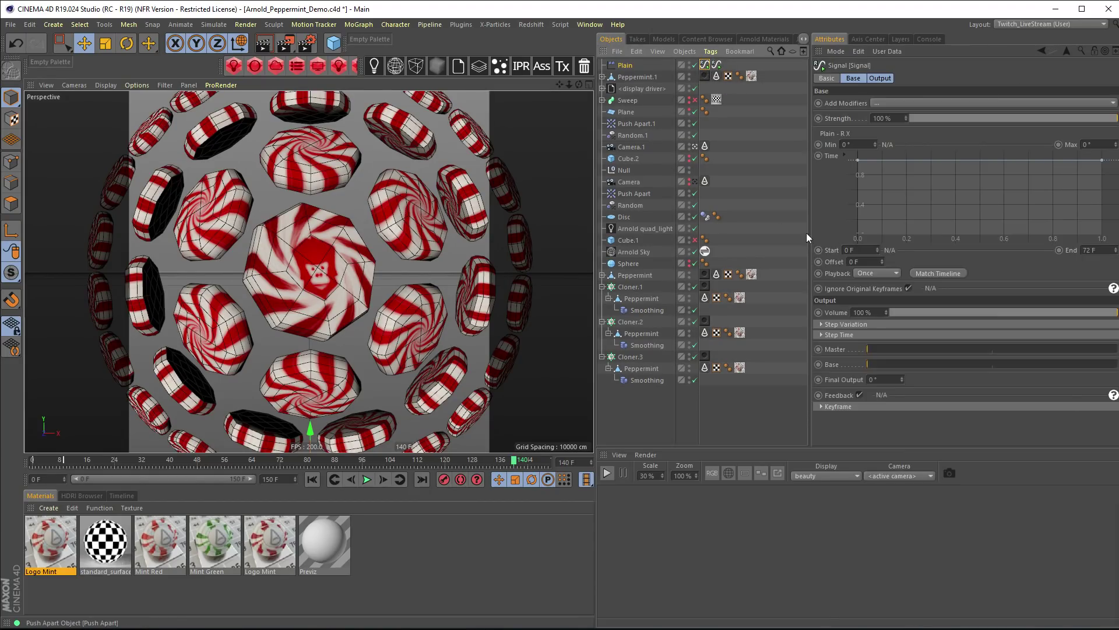
# - Set the R.H signal's Max to 360° and lower the curve's first point to 0 for an eased ramp
pyautogui.click(862, 144)
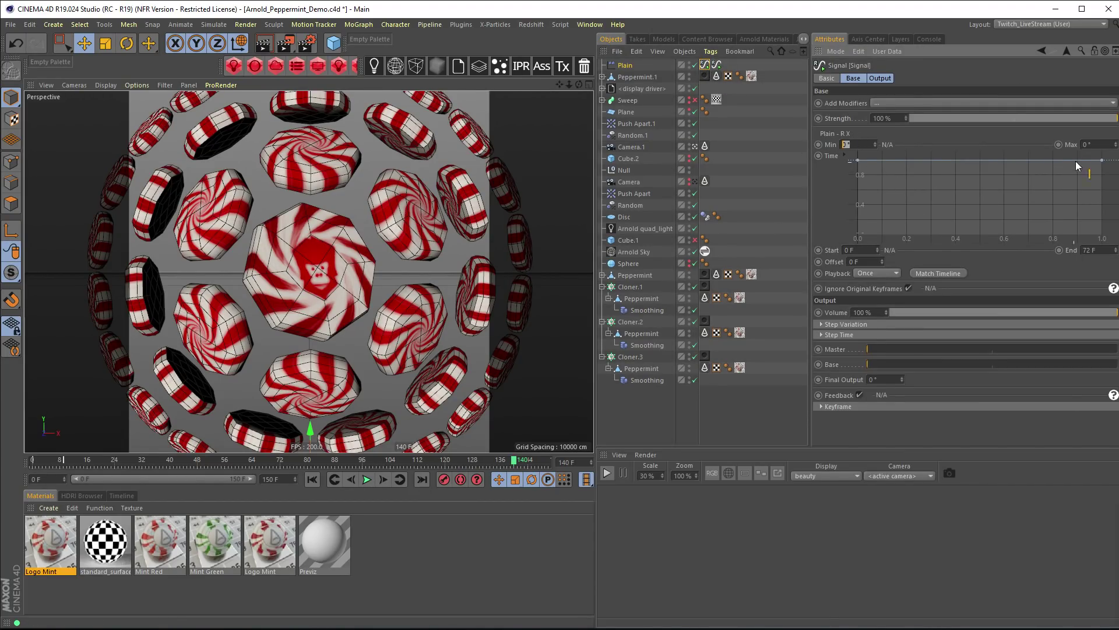
pyautogui.press('Tab')
pyautogui.write('360')
pyautogui.press('Return')
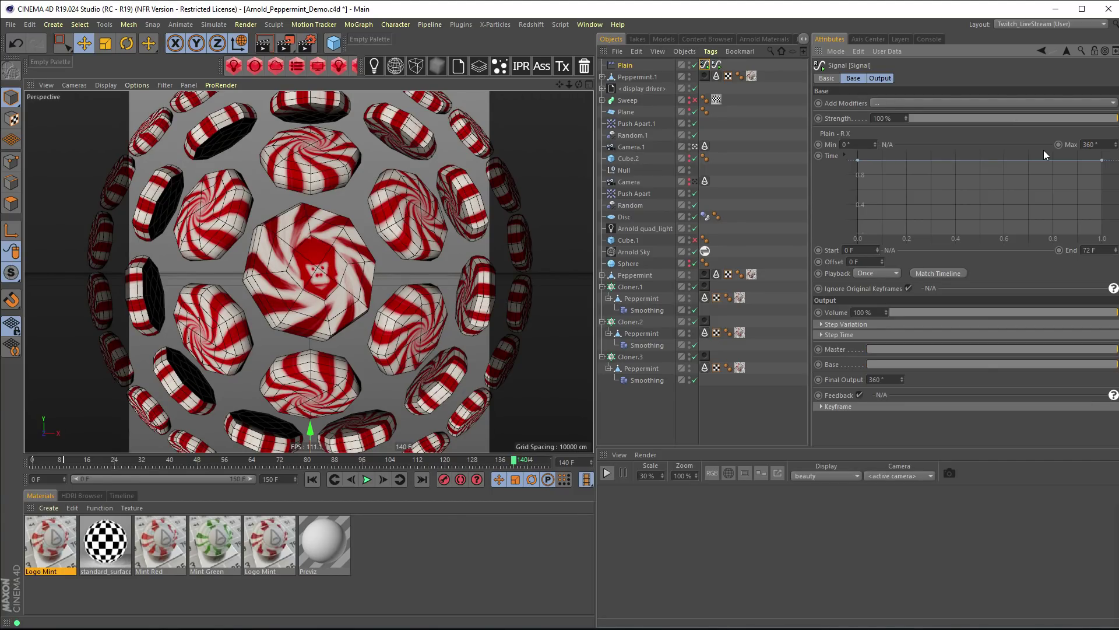
pyautogui.moveTo(857, 160); pyautogui.dragTo(857, 234)
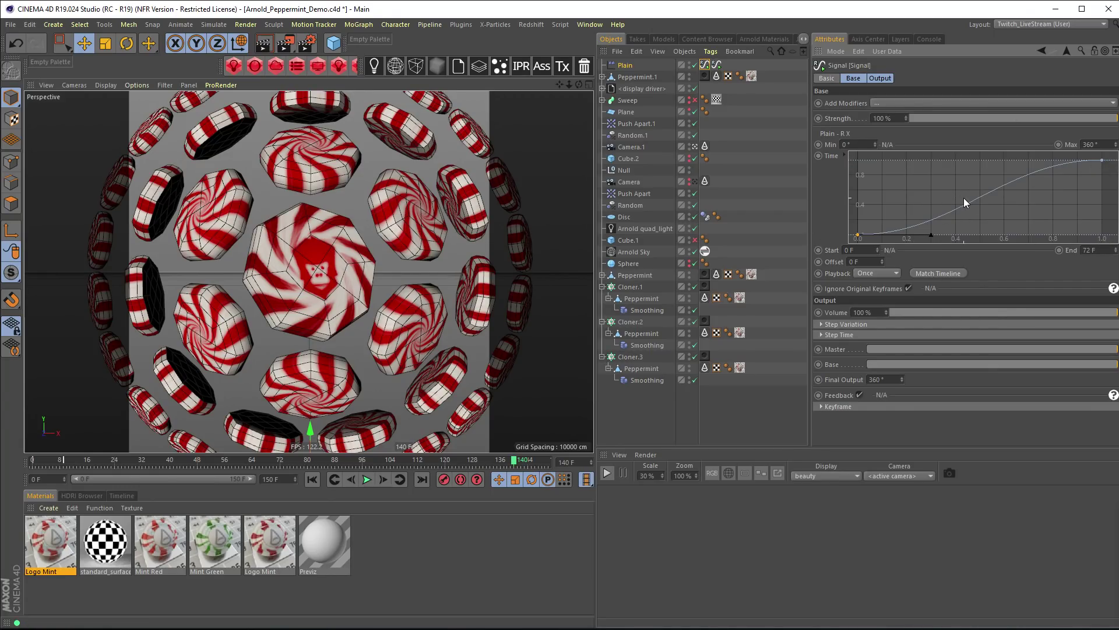
# - Set the R.H signal's End to 30 F and its playback to Additive, then preview from the first frame
pyautogui.click(1090, 250)
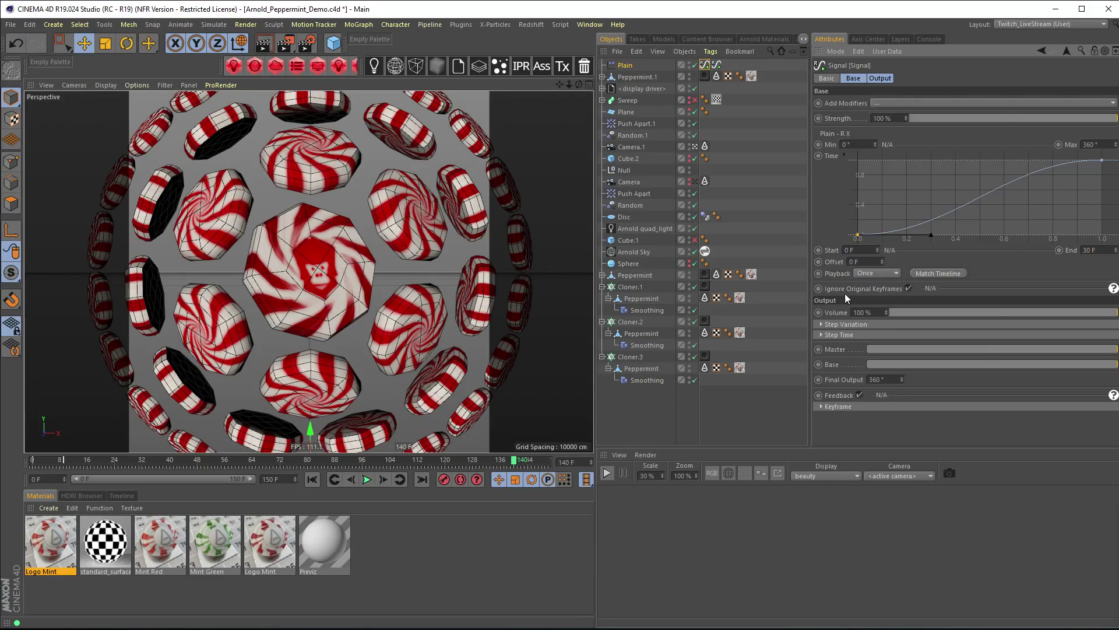
pyautogui.click(876, 273)
pyautogui.click(886, 323)
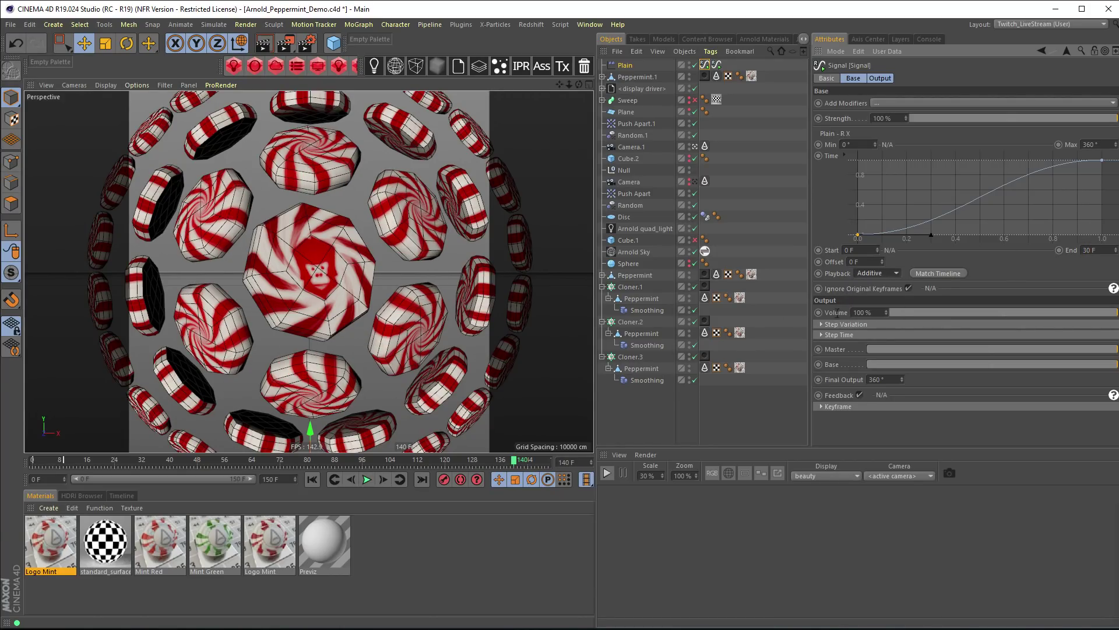
pyautogui.click(312, 479)
pyautogui.click(366, 480)
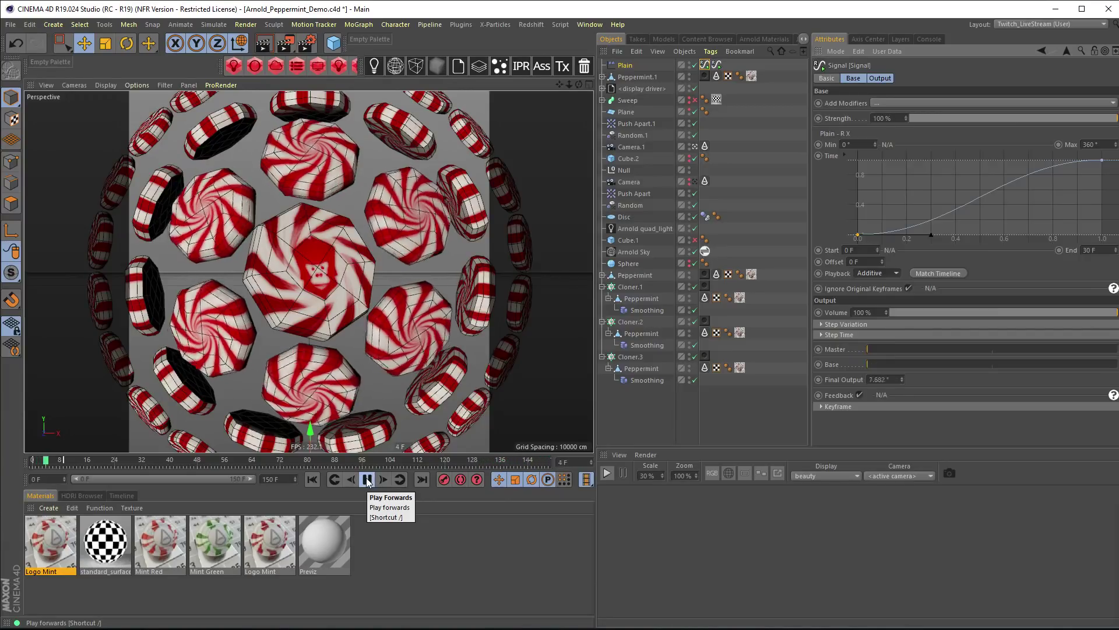
pyautogui.click(366, 479)
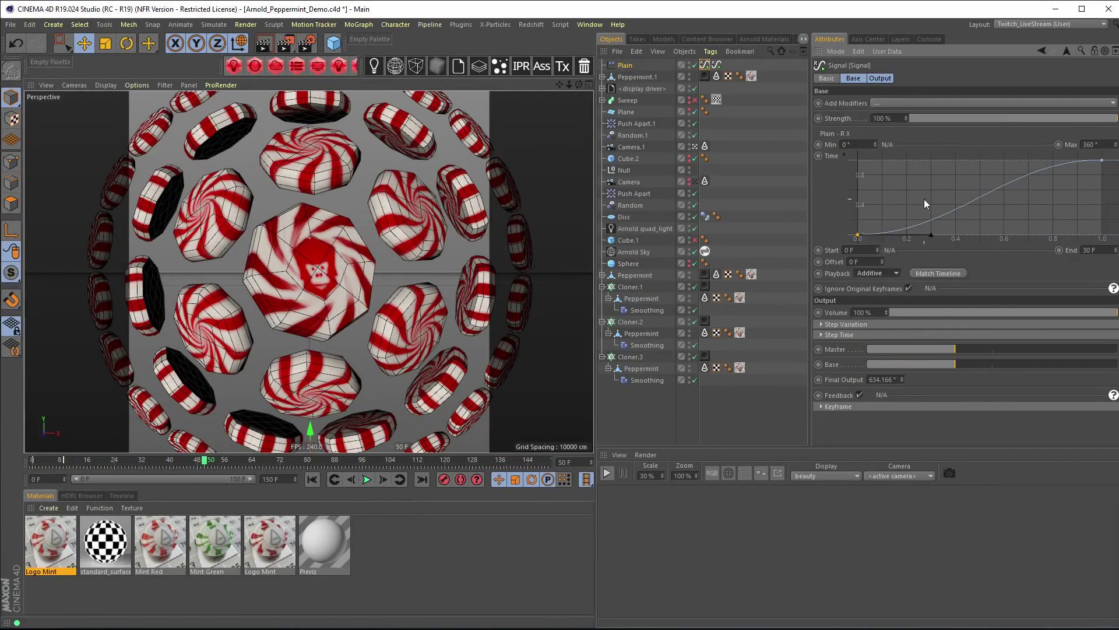
# - Apply the Linear spline preset to the R.H signal's curve and preview the animation from the first frame
pyautogui.rightClick(932, 179)
pyautogui.click(894, 180)
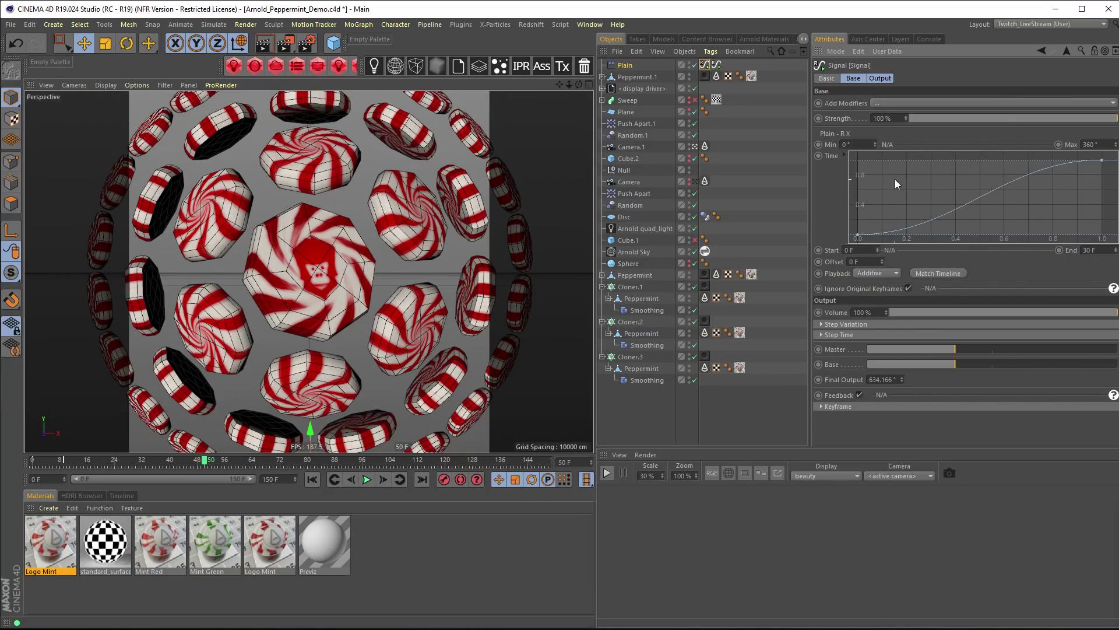
pyautogui.rightClick(907, 179)
pyautogui.moveTo(997, 352)
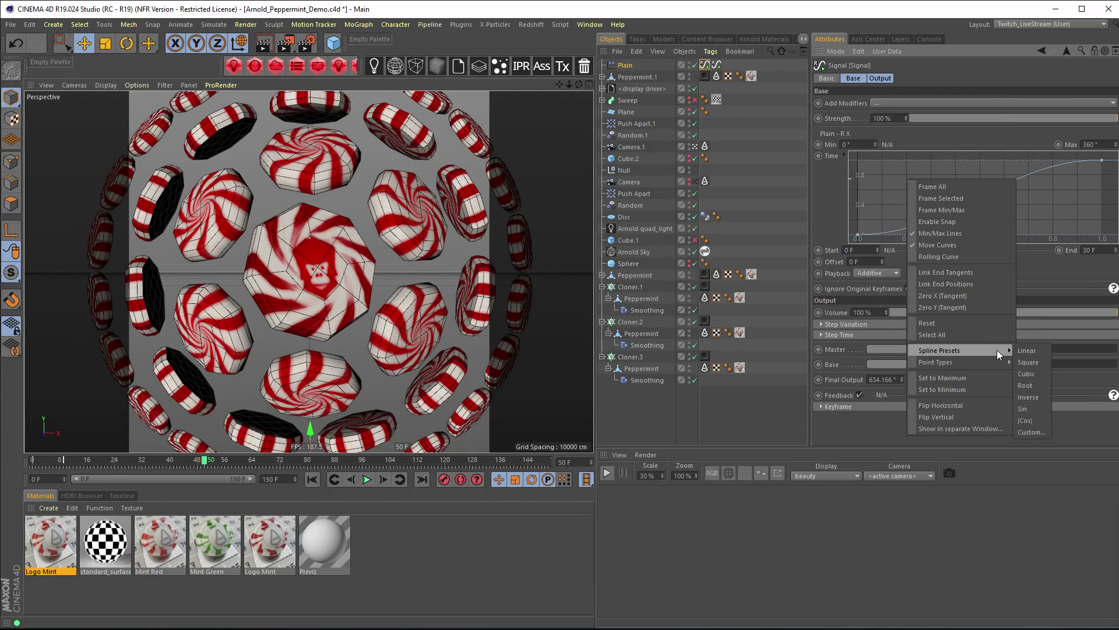
pyautogui.click(1034, 351)
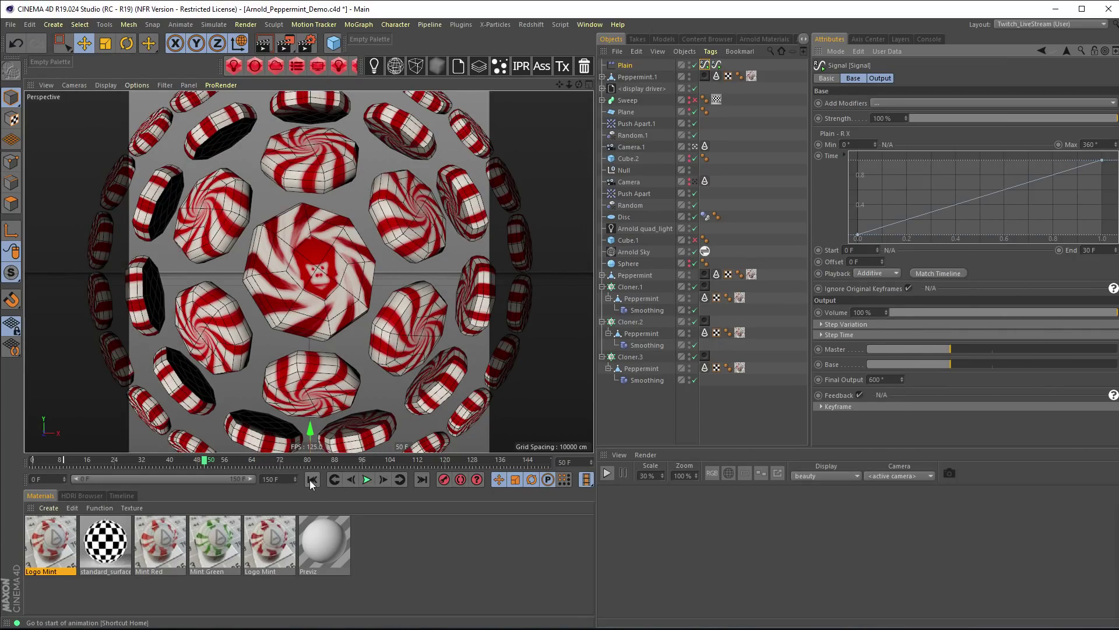
pyautogui.click(312, 479)
pyautogui.click(366, 480)
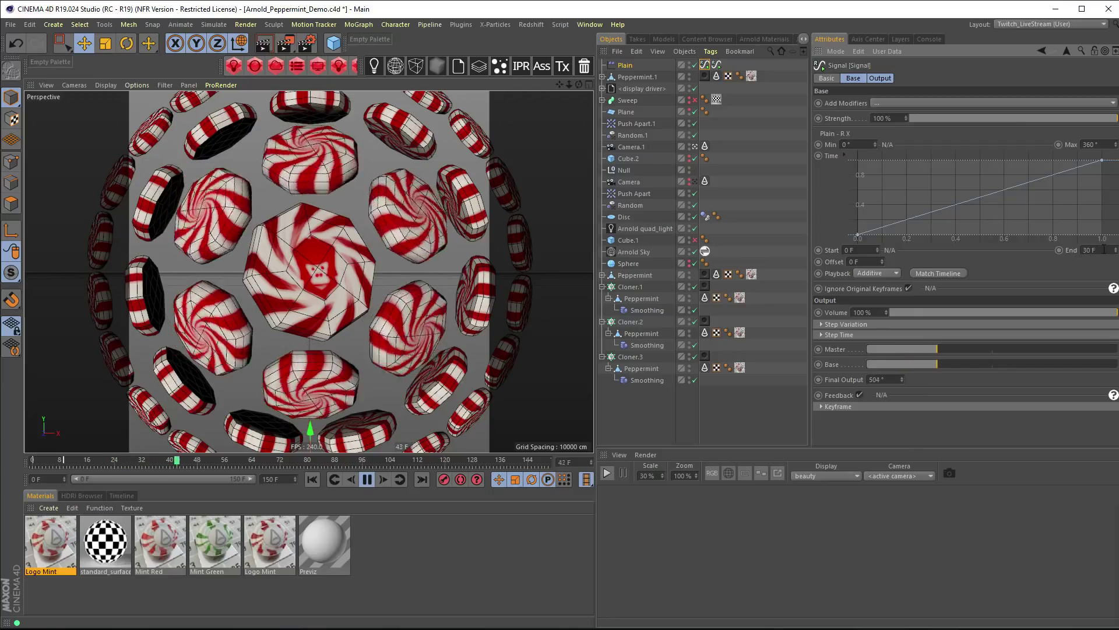
# - Set the R.H signal's End to 90 F and its Max to 90°
pyautogui.write('9')
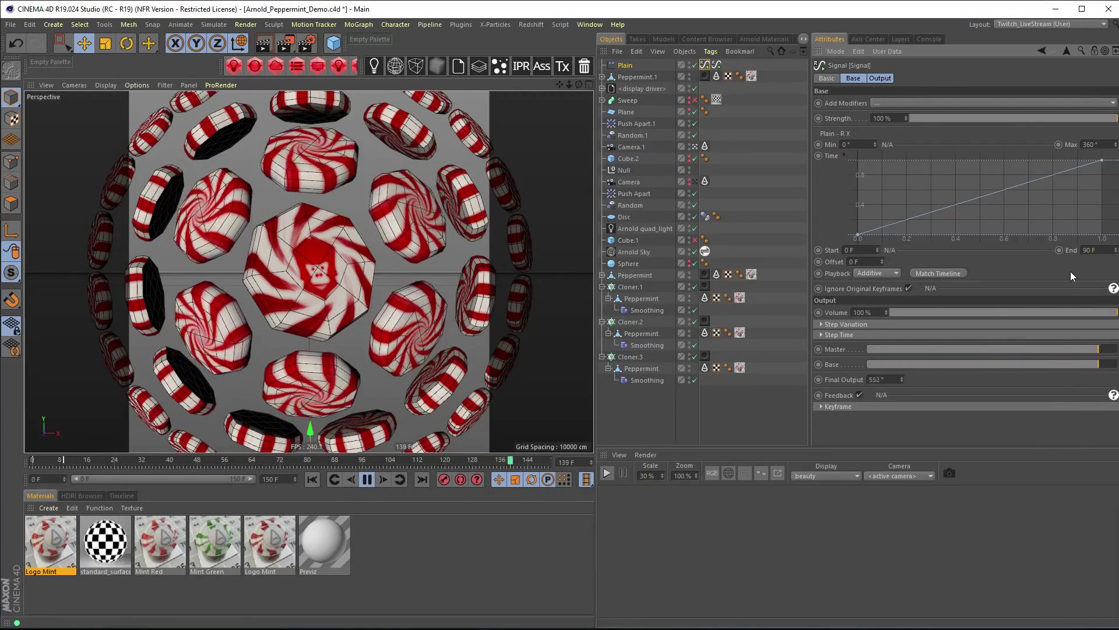
pyautogui.write('0')
pyautogui.press('Return')
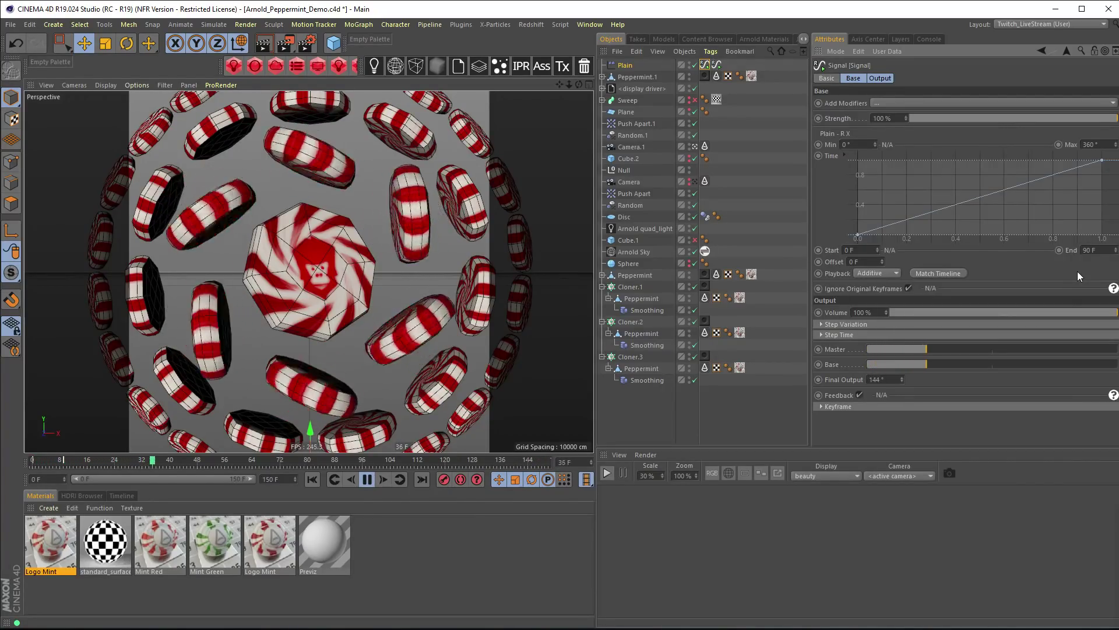
pyautogui.click(1089, 144)
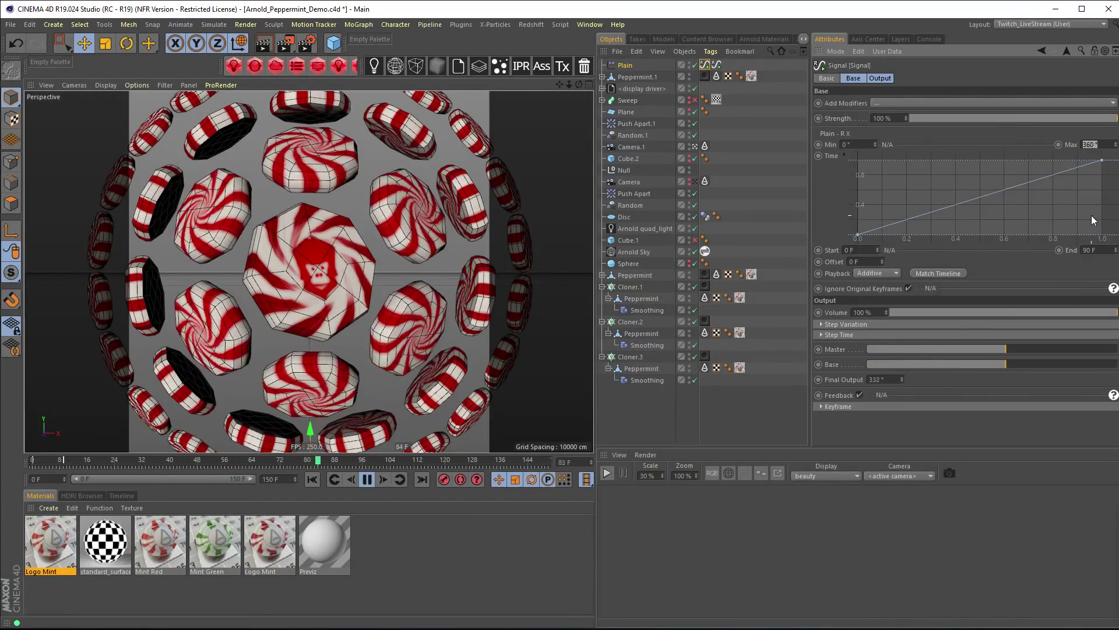
pyautogui.write('90')
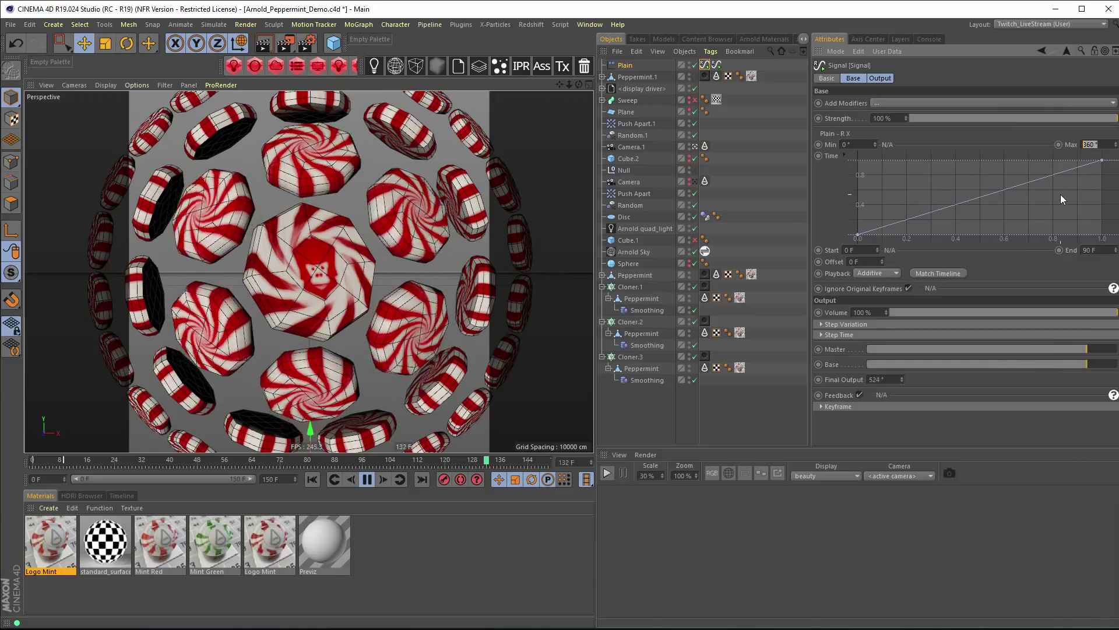
pyautogui.press('Return')
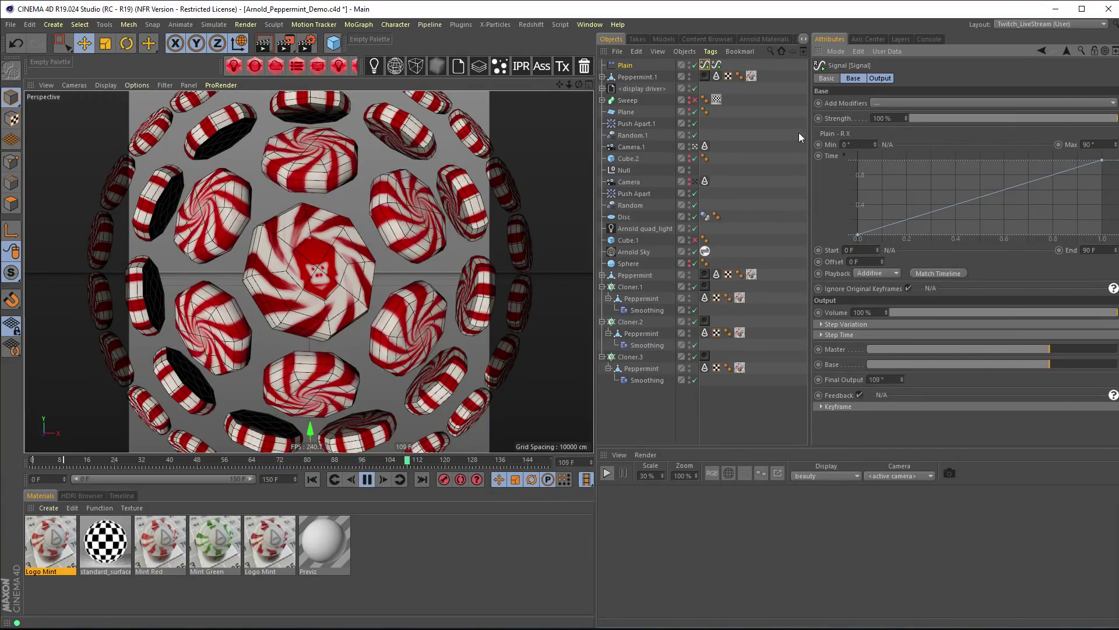
# - Flip the R.H signal's curve horizontally to reverse the rotation direction
pyautogui.rightClick(942, 194)
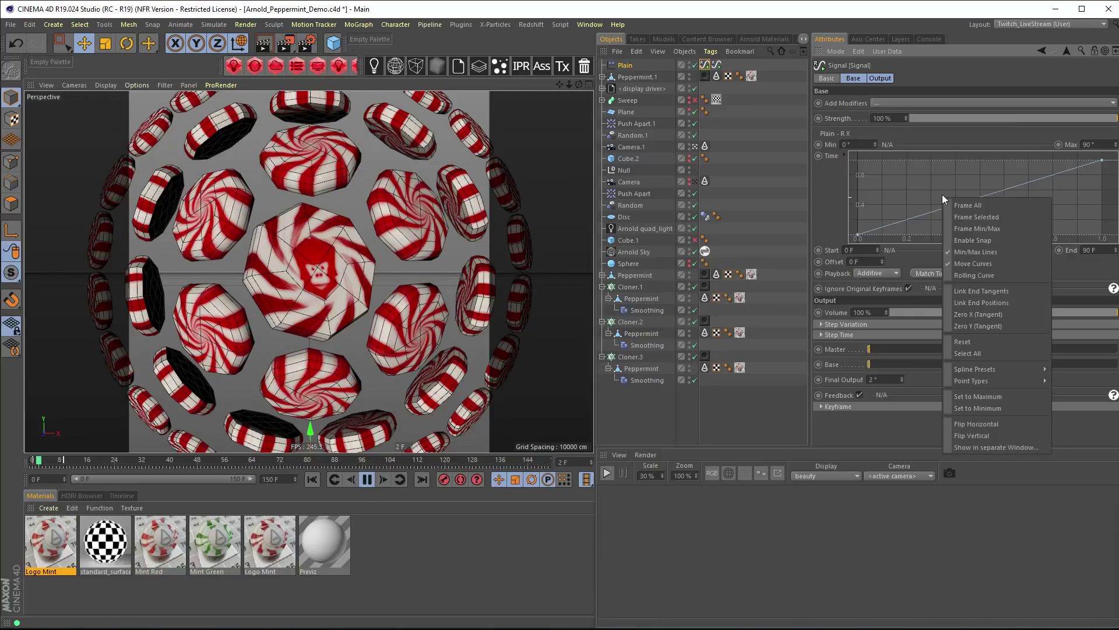
pyautogui.moveTo(1003, 372)
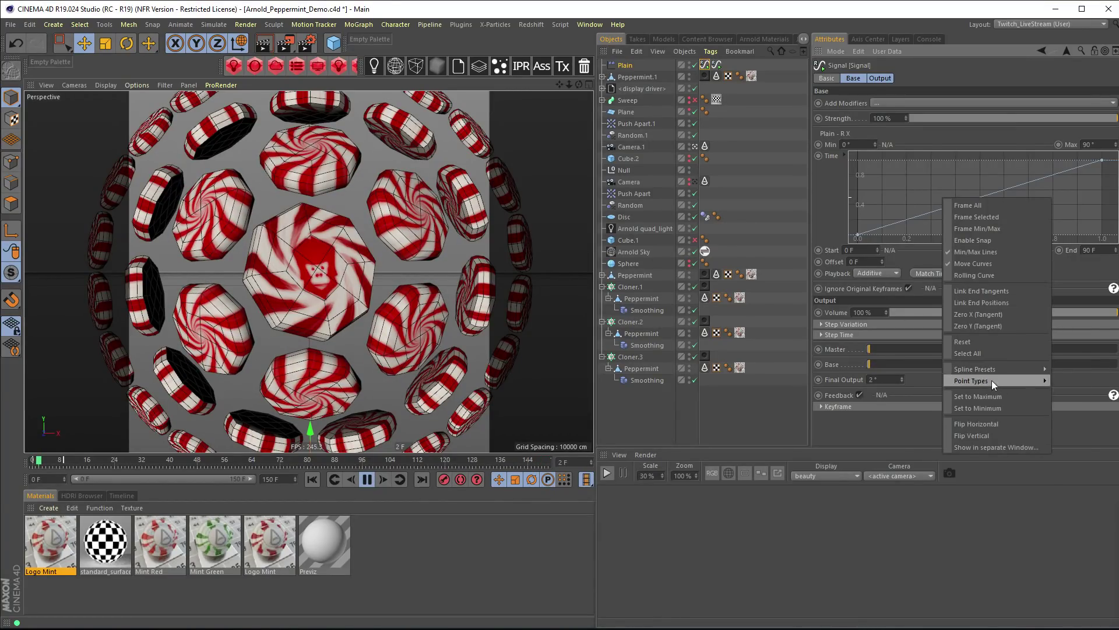
pyautogui.click(1013, 426)
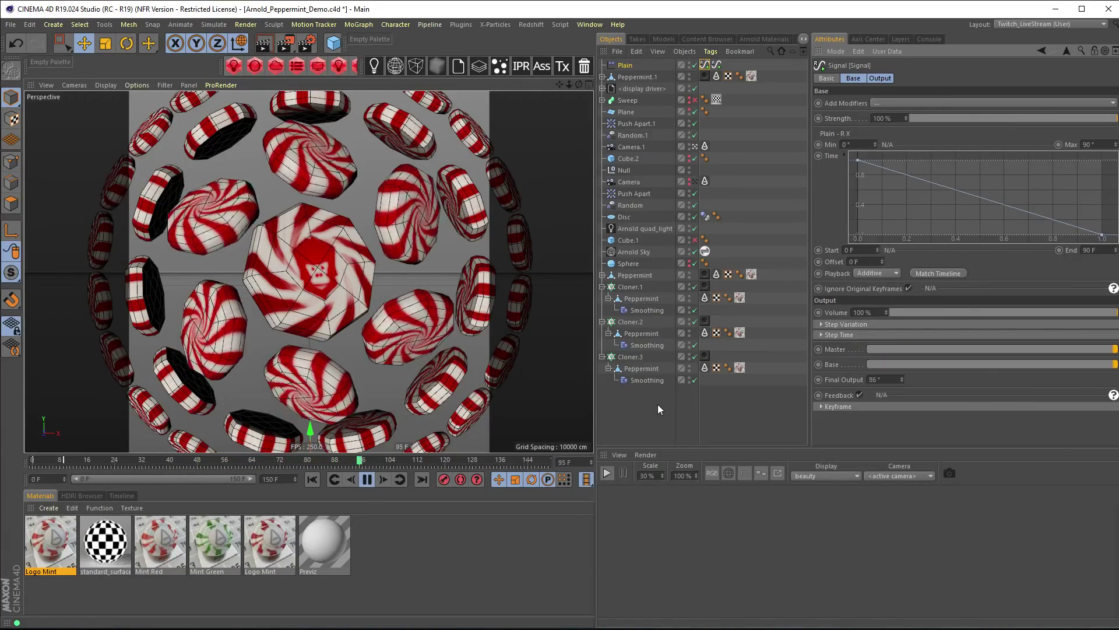
# - Add a second Plain effector to Cloner.2
pyautogui.click(634, 324)
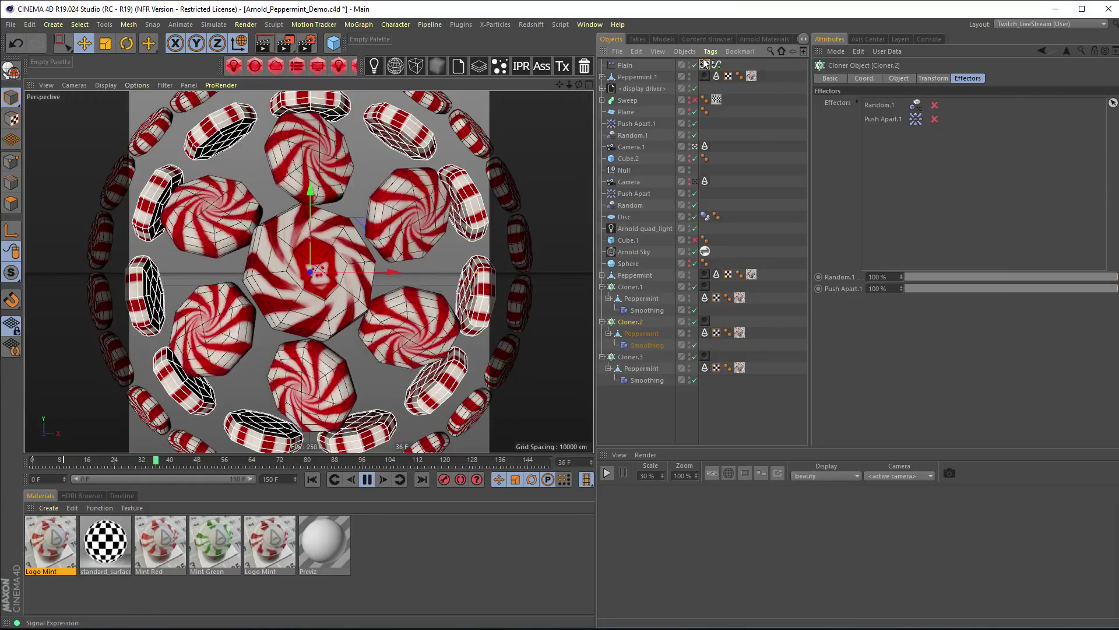
pyautogui.click(460, 24)
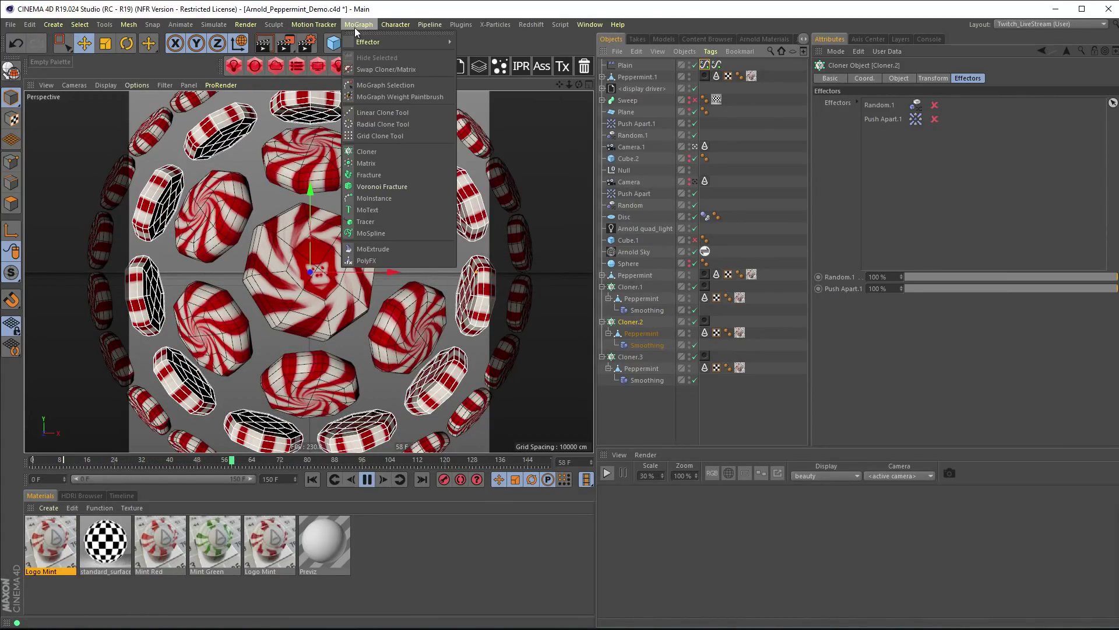
pyautogui.moveTo(365, 42)
pyautogui.click(477, 58)
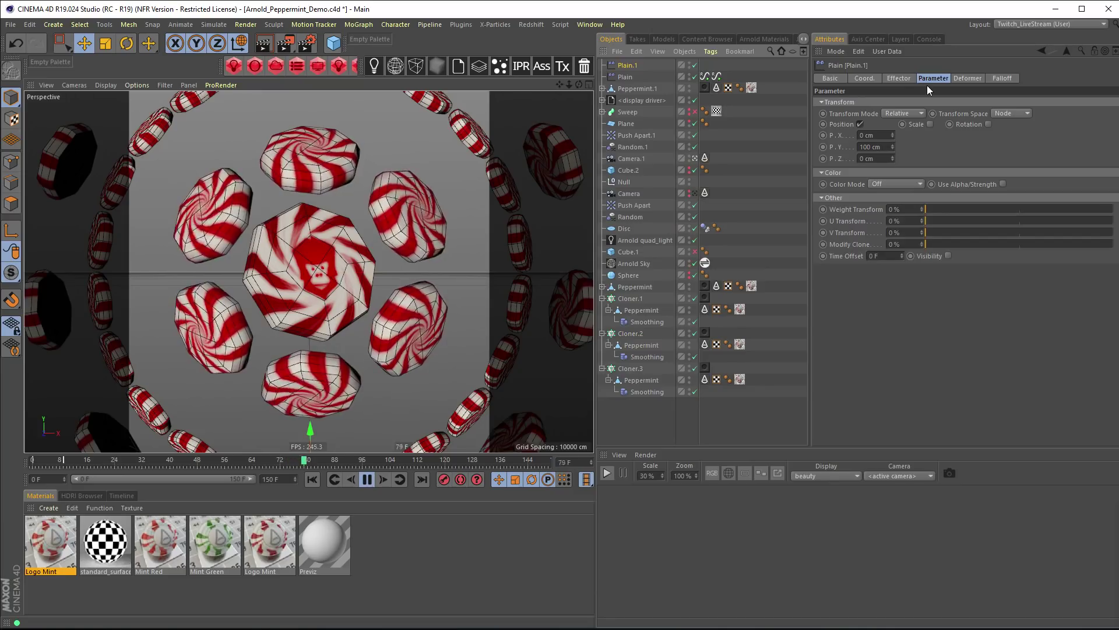
# - Disable Position and enable Rotation on the Plain.1 effector, trying out R.P and undoing that test
pyautogui.click(900, 78)
pyautogui.click(931, 78)
pyautogui.click(862, 124)
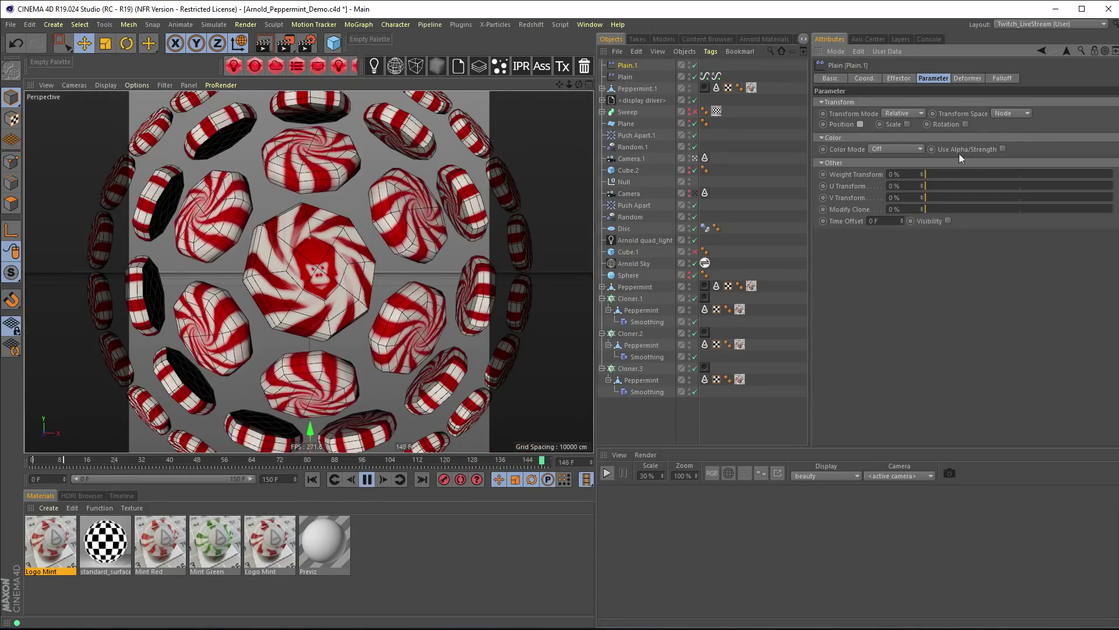
pyautogui.click(965, 124)
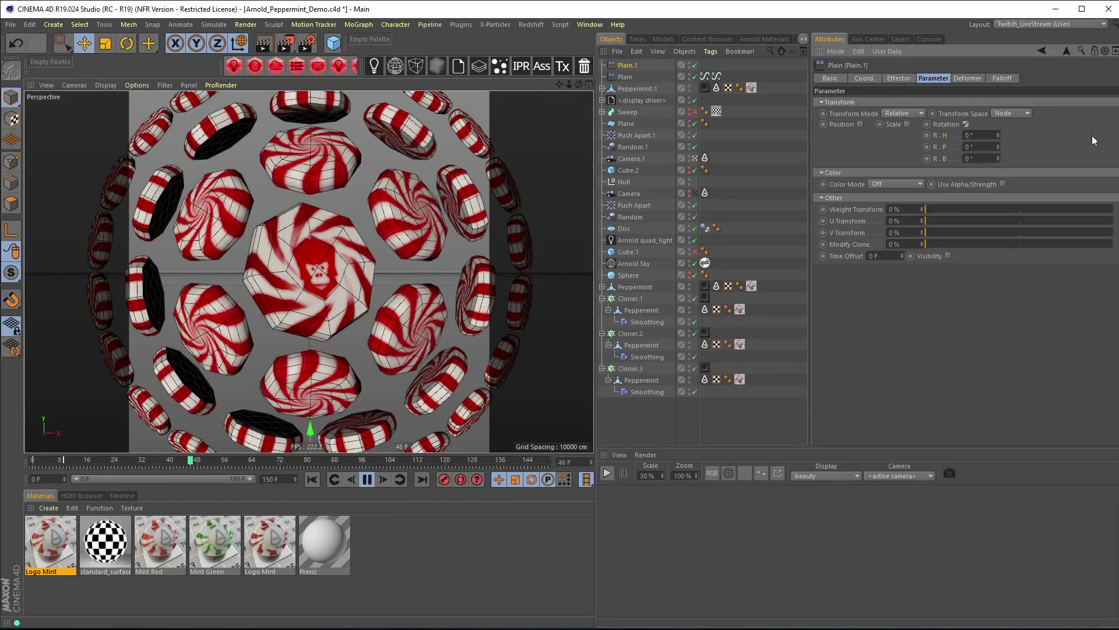
pyautogui.moveTo(996, 148); pyautogui.dragTo(996, 147)
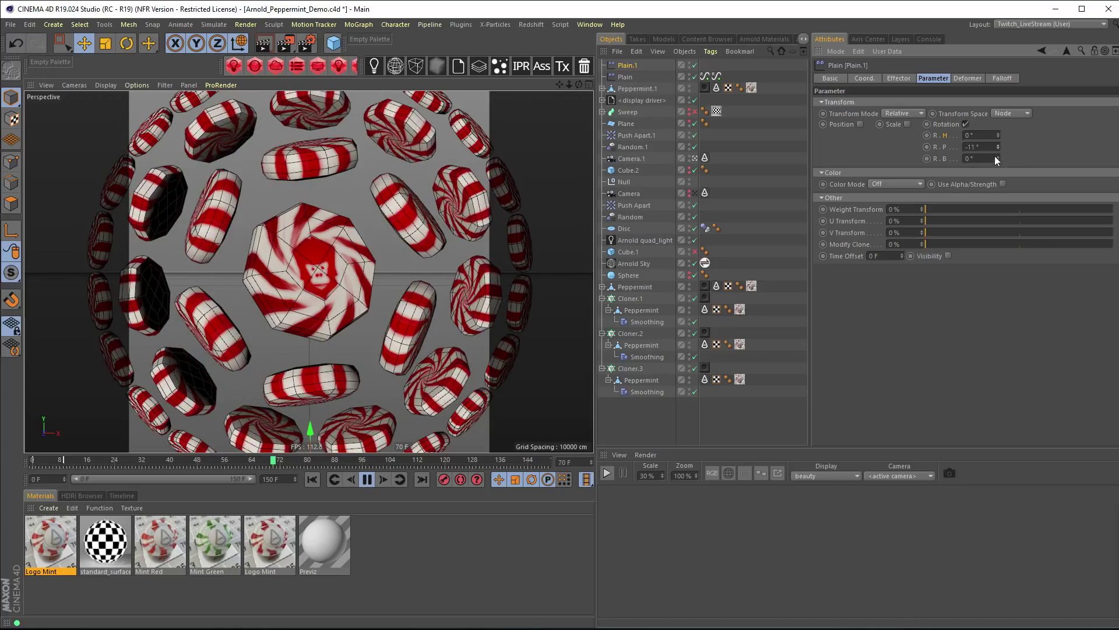
pyautogui.hotkey('ctrl', 'z')
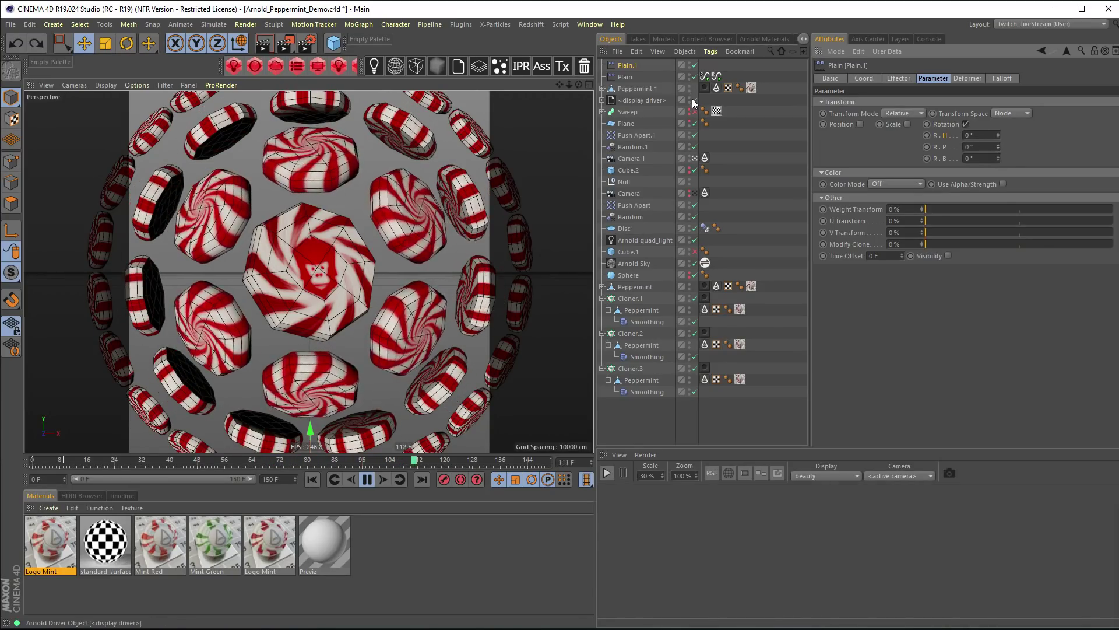
# - Add a Signal tag to Plain.1 and link its R.P rotation to the tag
pyautogui.click(710, 51)
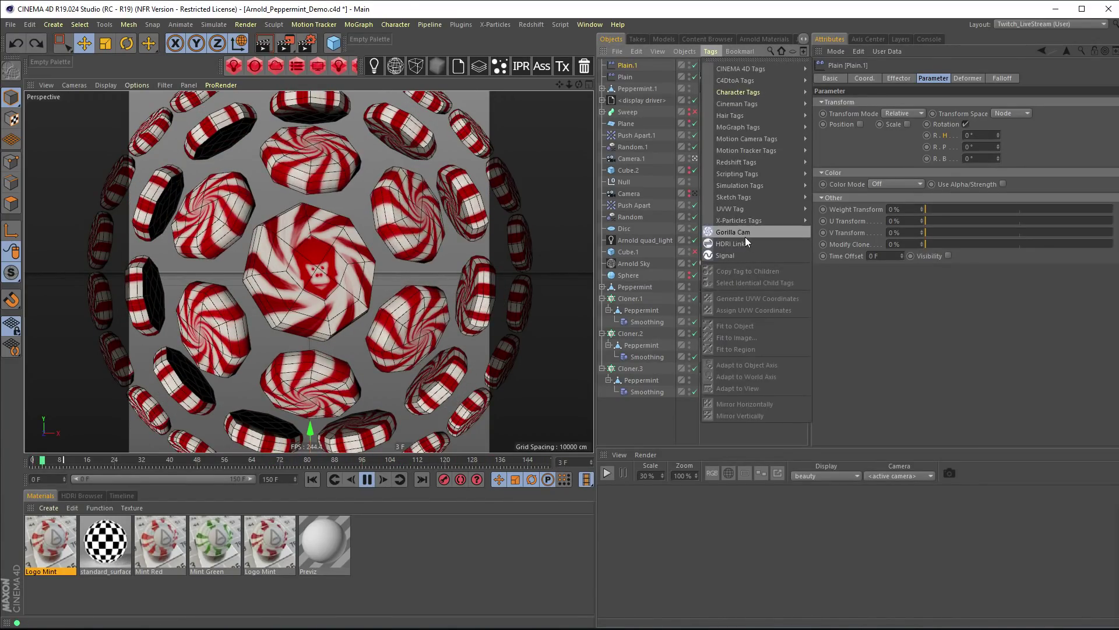
pyautogui.click(746, 254)
pyautogui.click(643, 67)
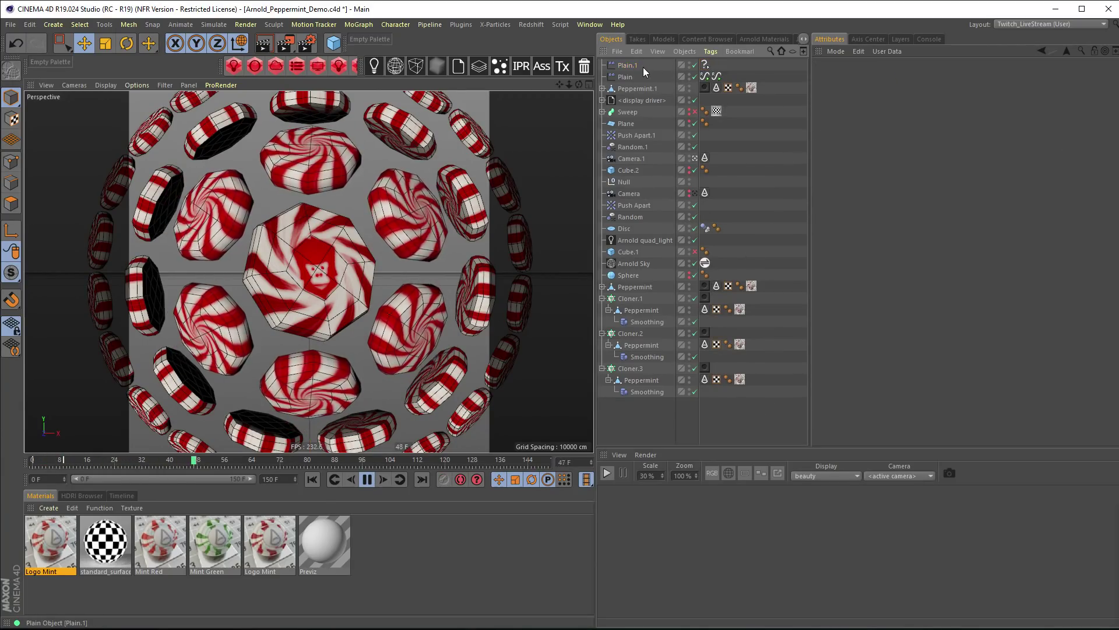
pyautogui.moveTo(945, 151); pyautogui.dragTo(705, 65)
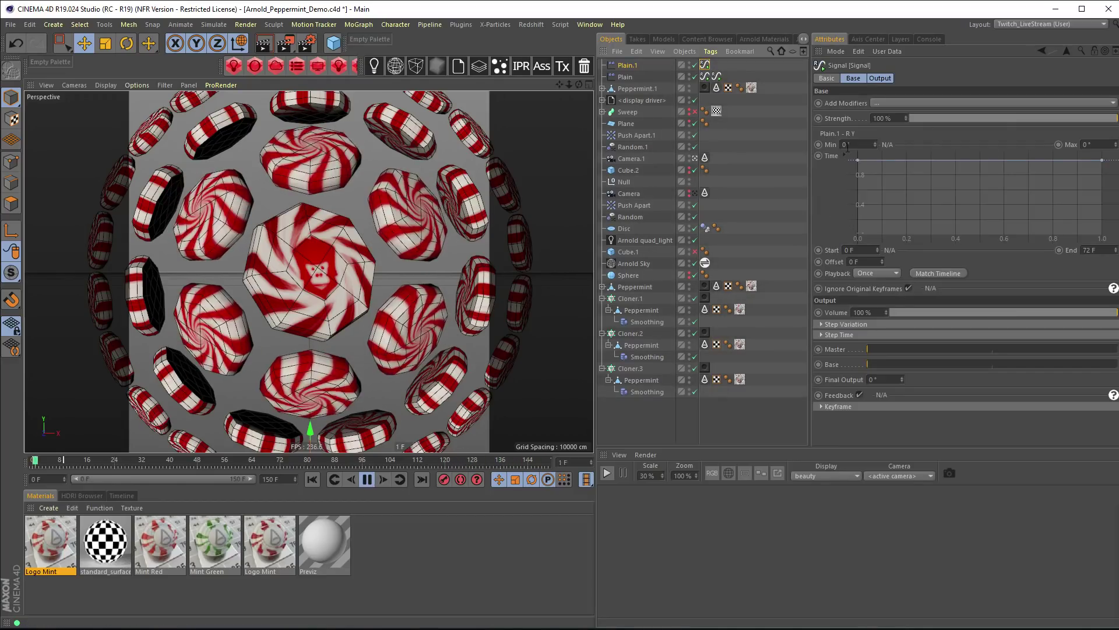
# - Set the R.P signal's Max to 360°, End to 60 F and playback to Additive, and lower the curve's first point to 0
pyautogui.doubleClick(1087, 144)
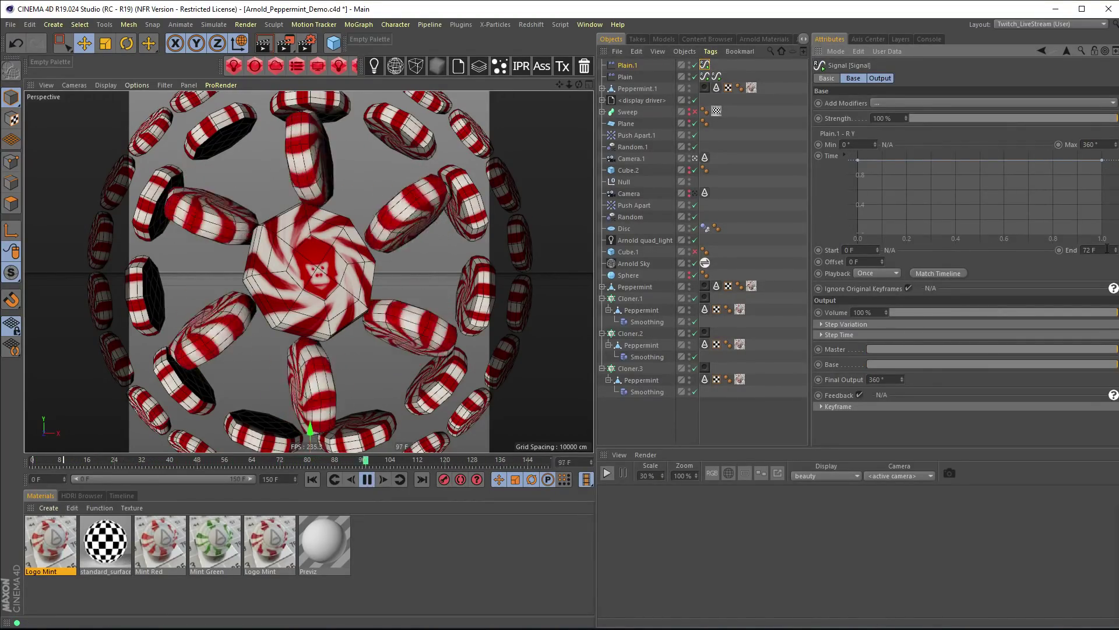
pyautogui.write('60')
pyautogui.press('Return')
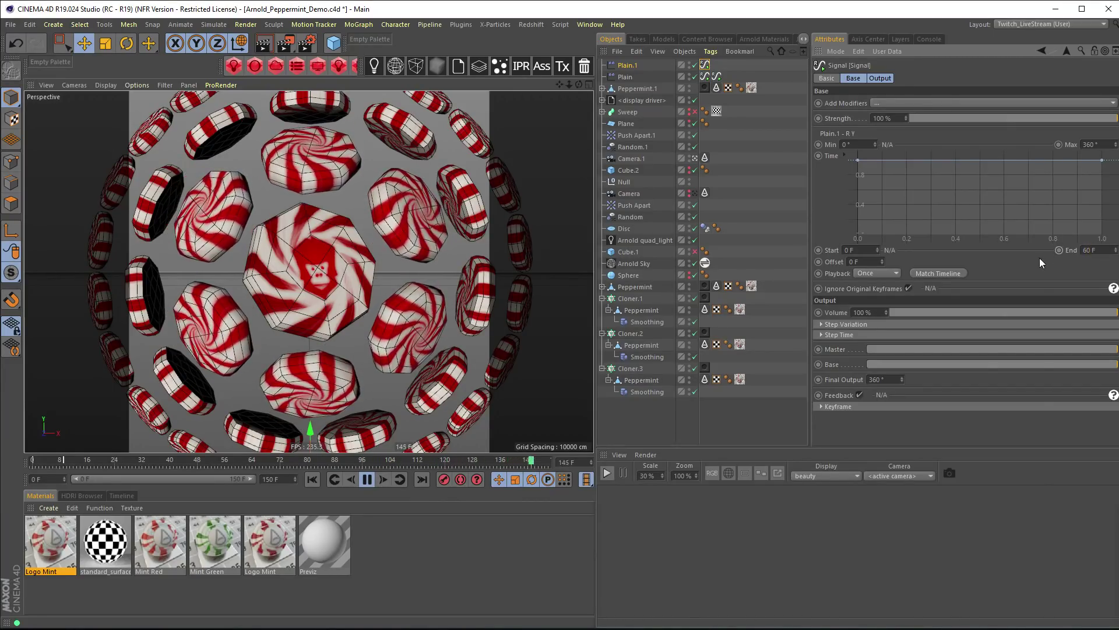
pyautogui.moveTo(857, 165); pyautogui.dragTo(857, 235)
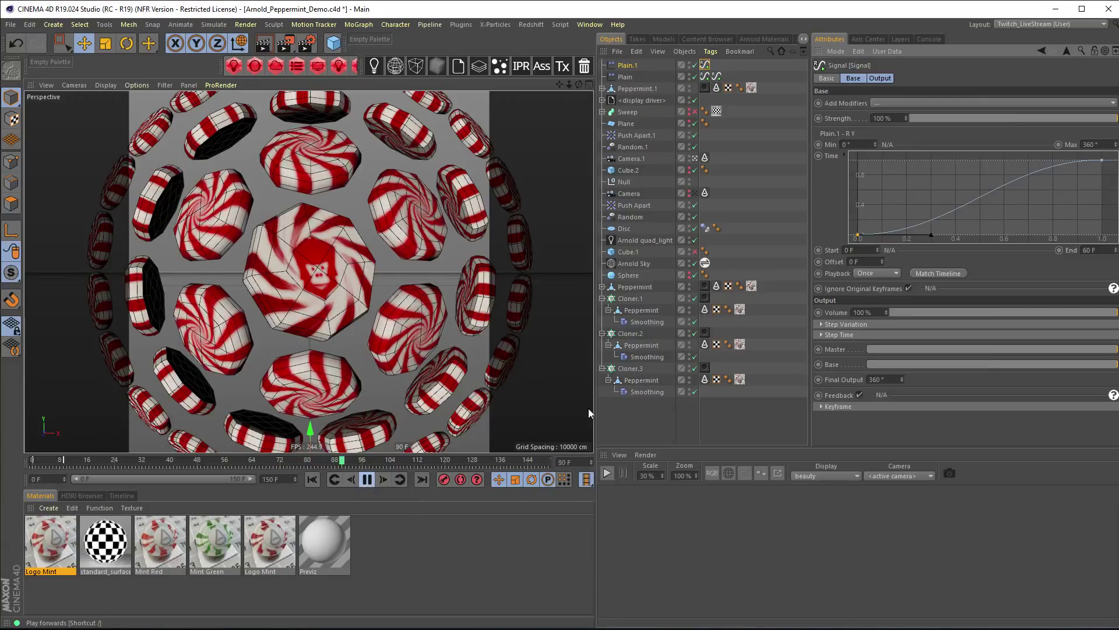
pyautogui.click(876, 319)
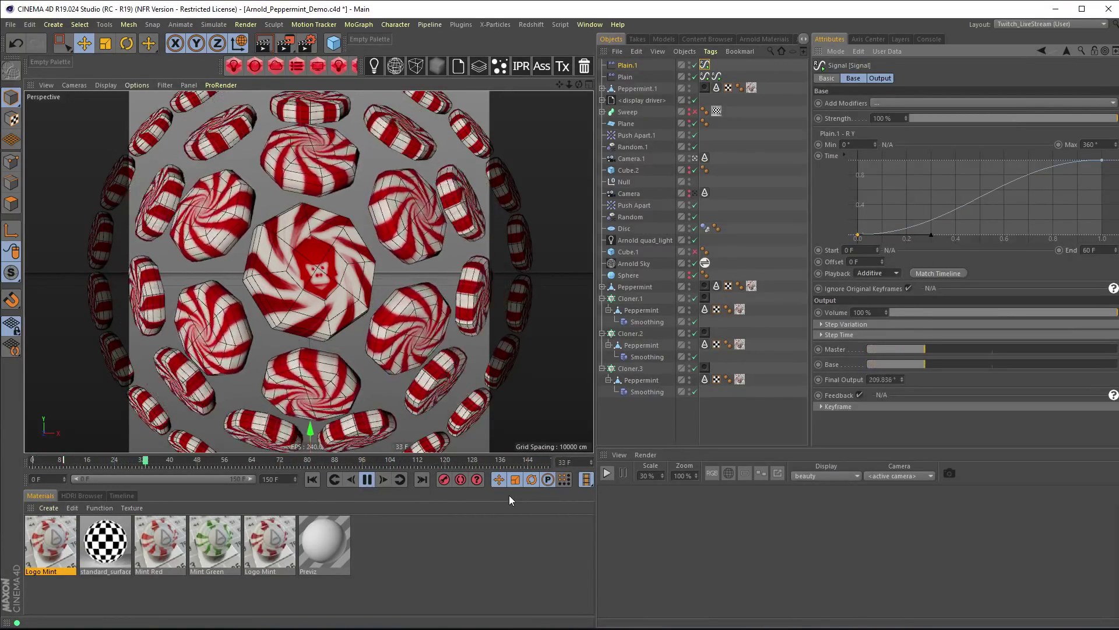
# - Move the R.P curve's last point back to about 0.36 in time and set Max to 180°
pyautogui.moveTo(1102, 160); pyautogui.dragTo(946, 160)
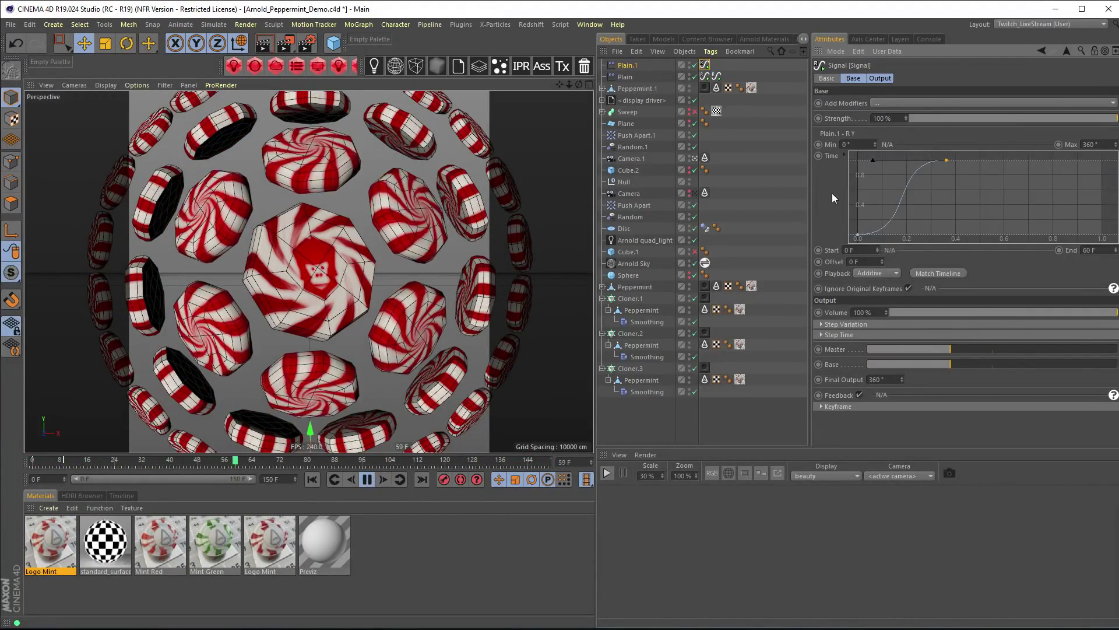
pyautogui.doubleClick(1089, 144)
pyautogui.write('180')
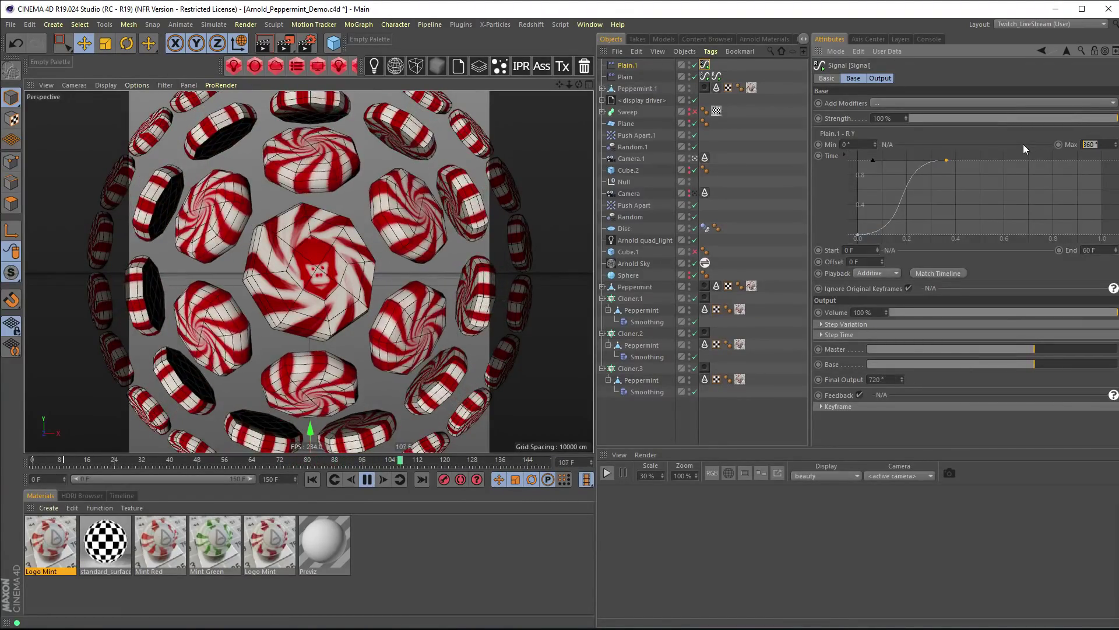
pyautogui.press('Return')
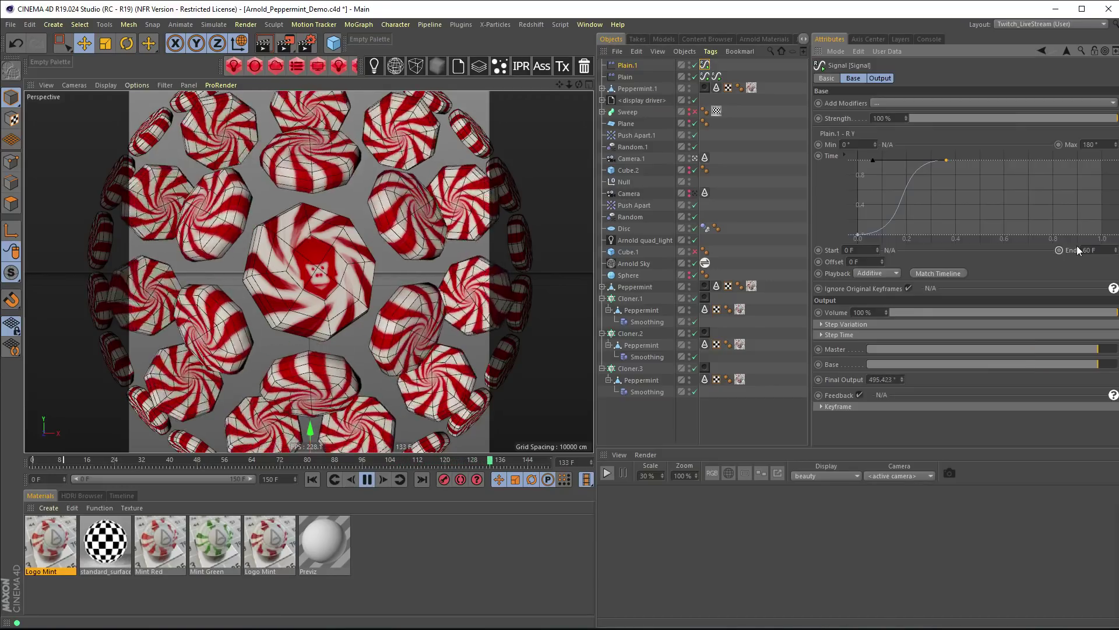
# - Try Offset values of 15 F and 5 F on the R.P signal
pyautogui.click(862, 262)
pyautogui.write('15')
pyautogui.press('Return')
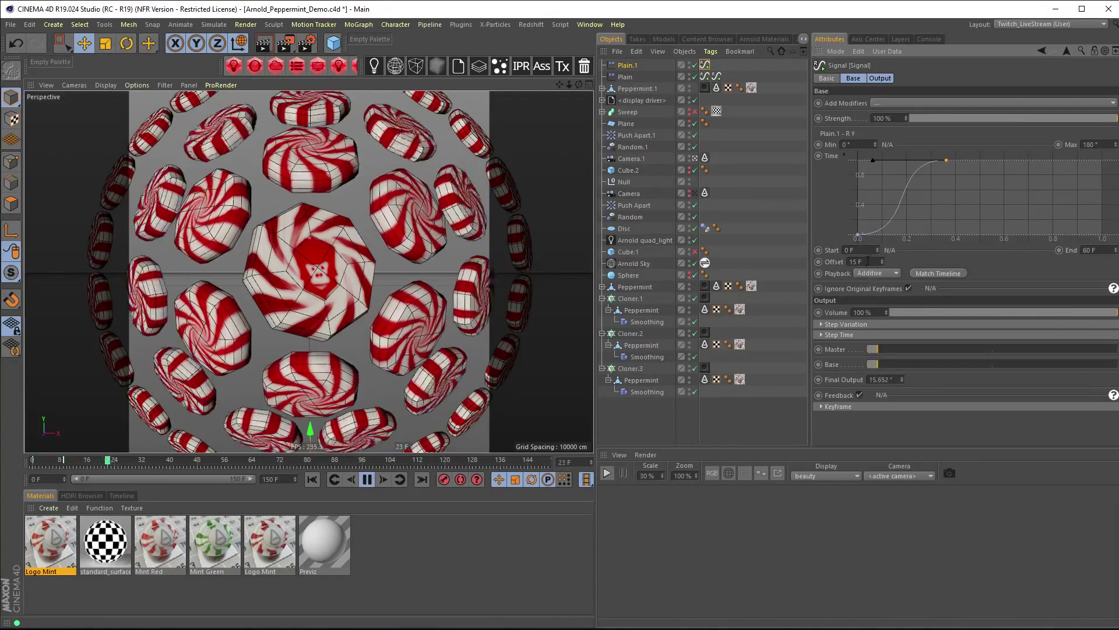
pyautogui.write('5')
pyautogui.press('Return')
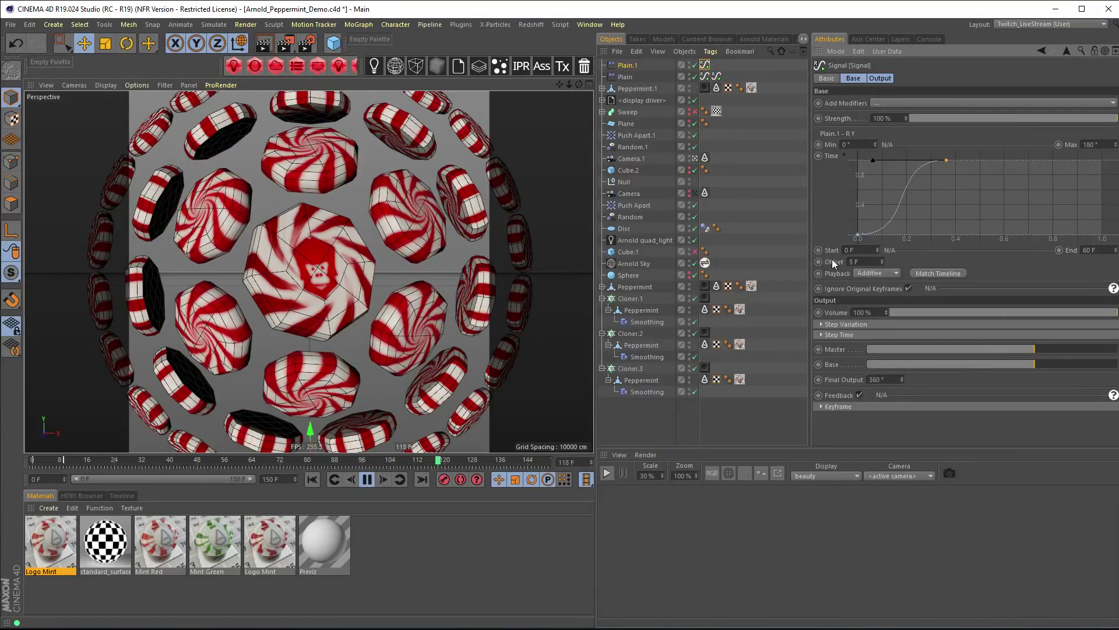
# - Shorten the R.P signal's End to 30 F and set its Offset to 8 F
pyautogui.click(706, 76)
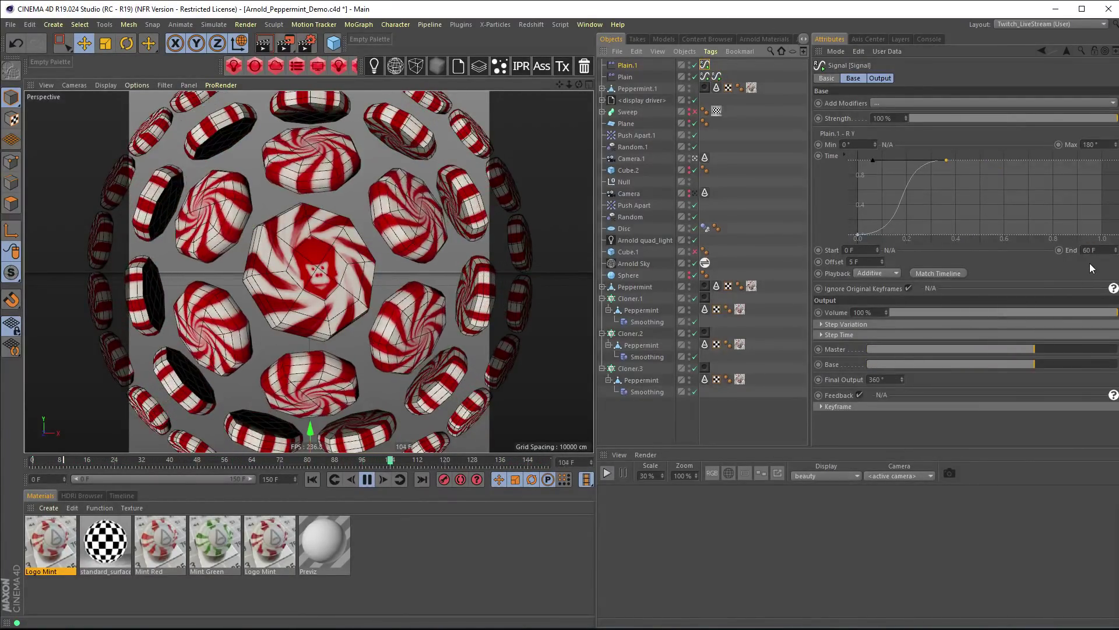
pyautogui.moveTo(1109, 252); pyautogui.dragTo(1055, 254)
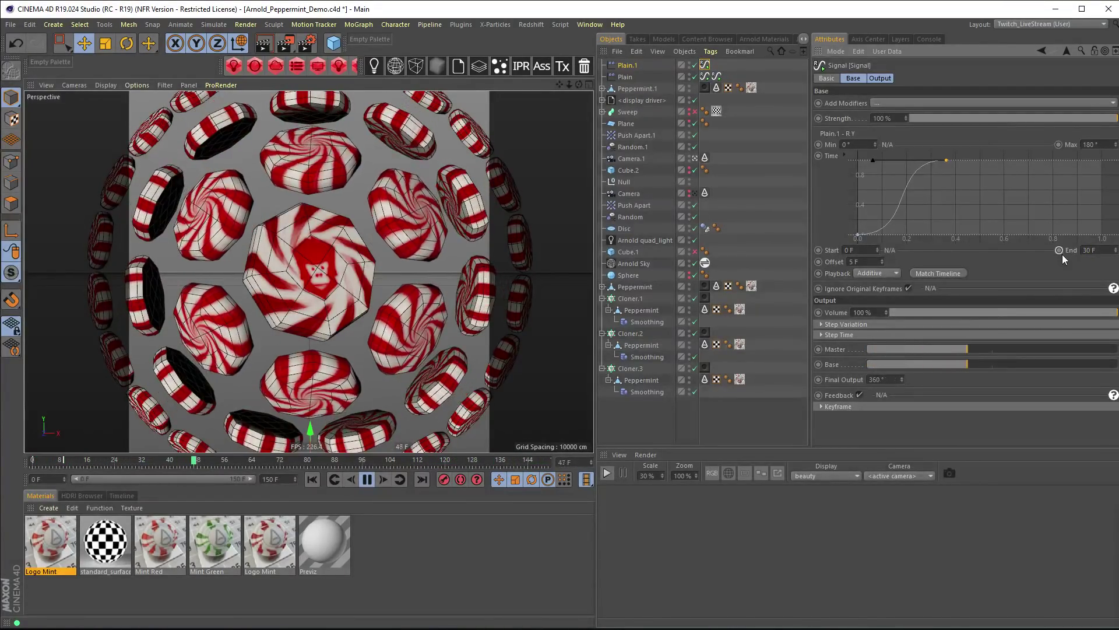
pyautogui.moveTo(882, 261); pyautogui.dragTo(796, 264)
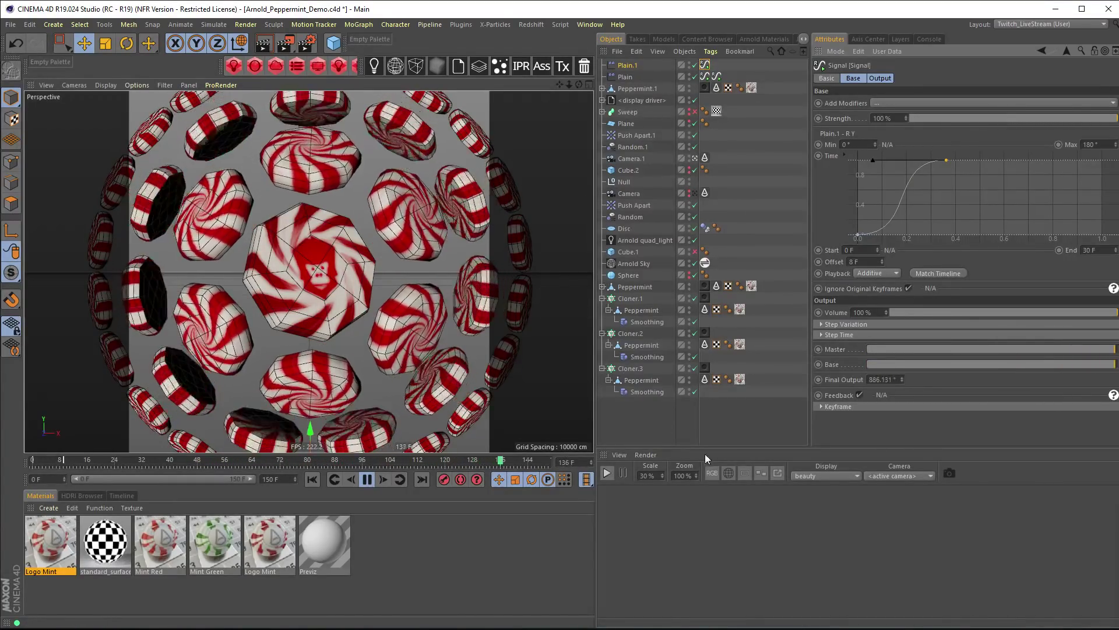
pyautogui.click(631, 369)
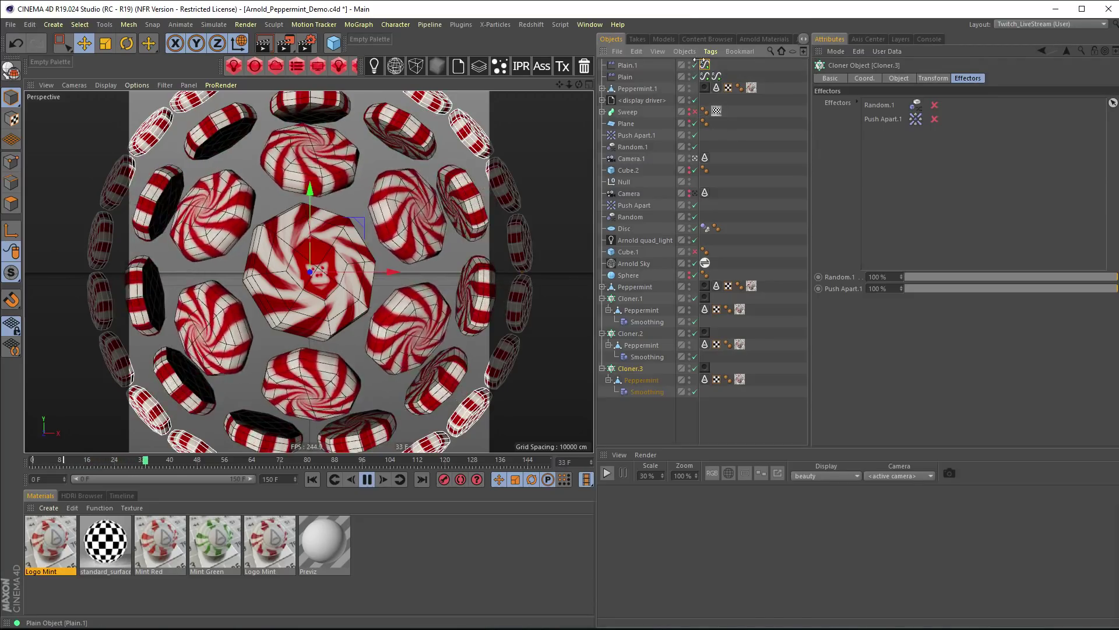
pyautogui.click(739, 51)
pyautogui.moveTo(685, 51)
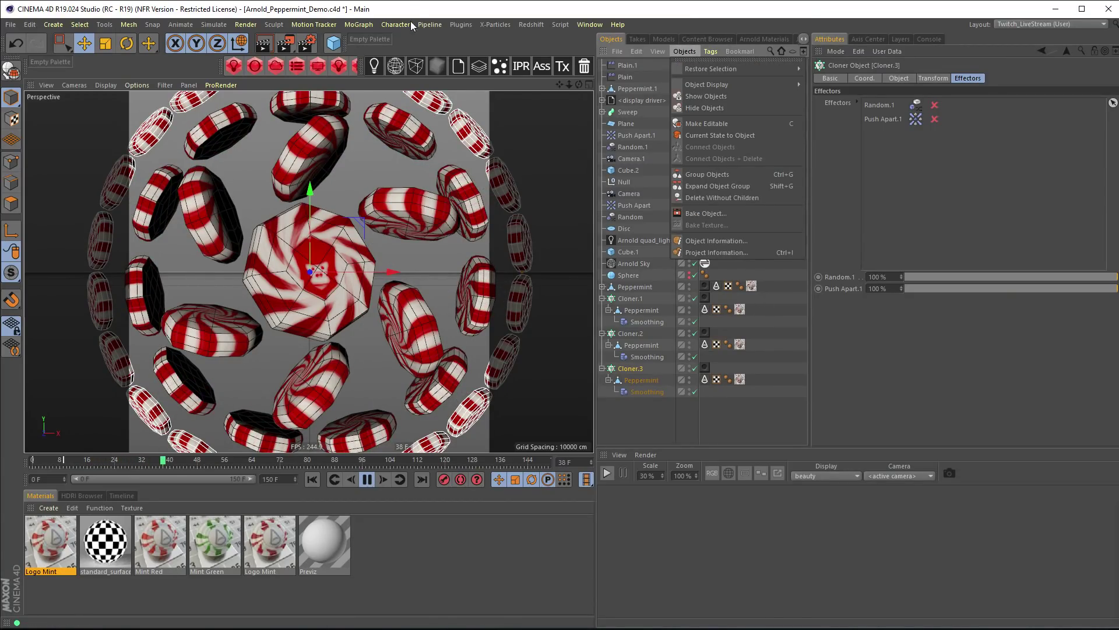
pyautogui.click(369, 23)
pyautogui.moveTo(373, 40)
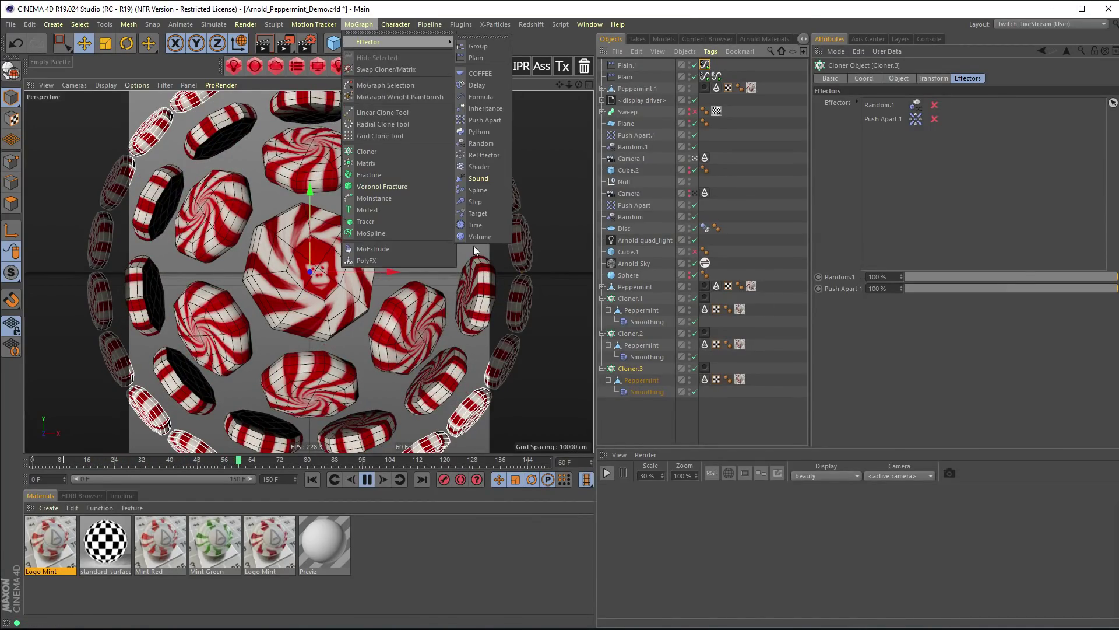
pyautogui.click(490, 57)
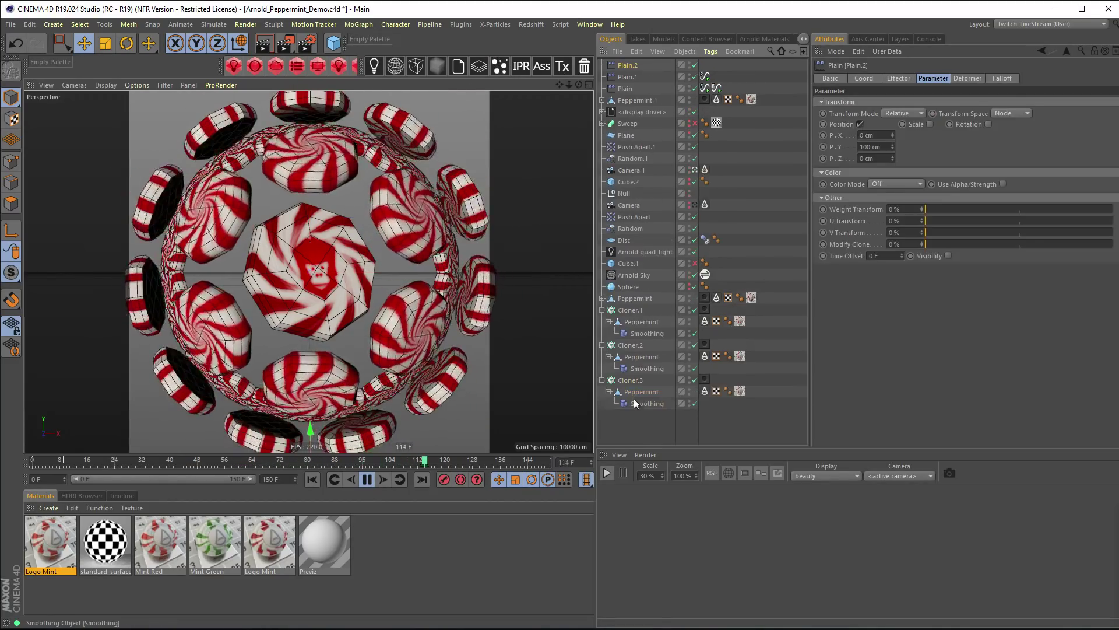
pyautogui.hotkey('ctrl', 'z')
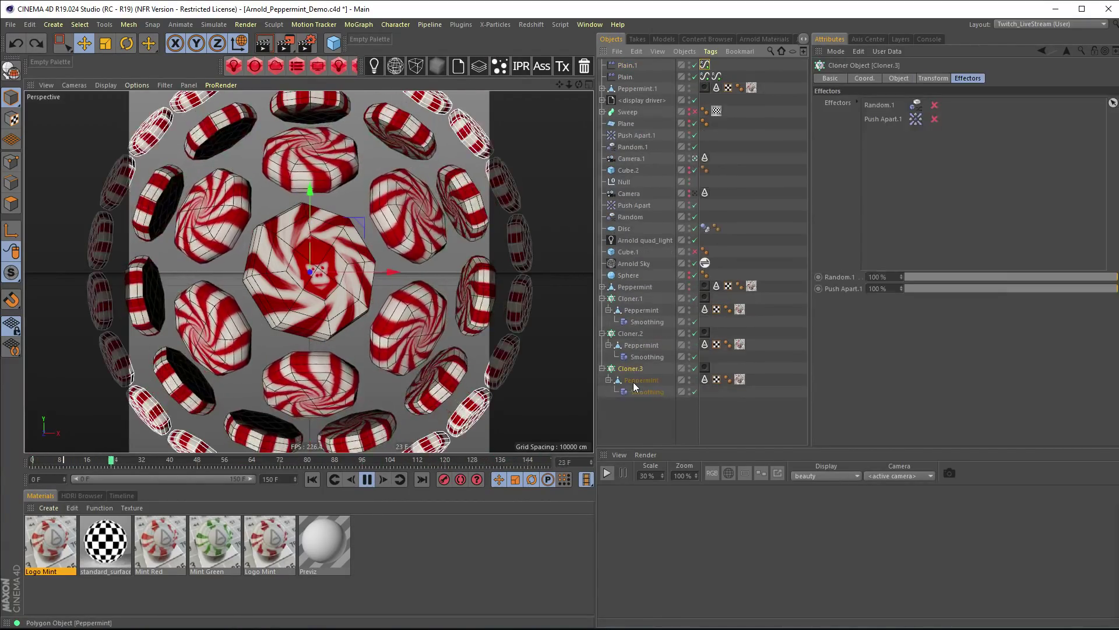
# - Add a Plain effector to Cloner.3, with Position disabled and Rotation enabled in its transform parameters
pyautogui.click(369, 25)
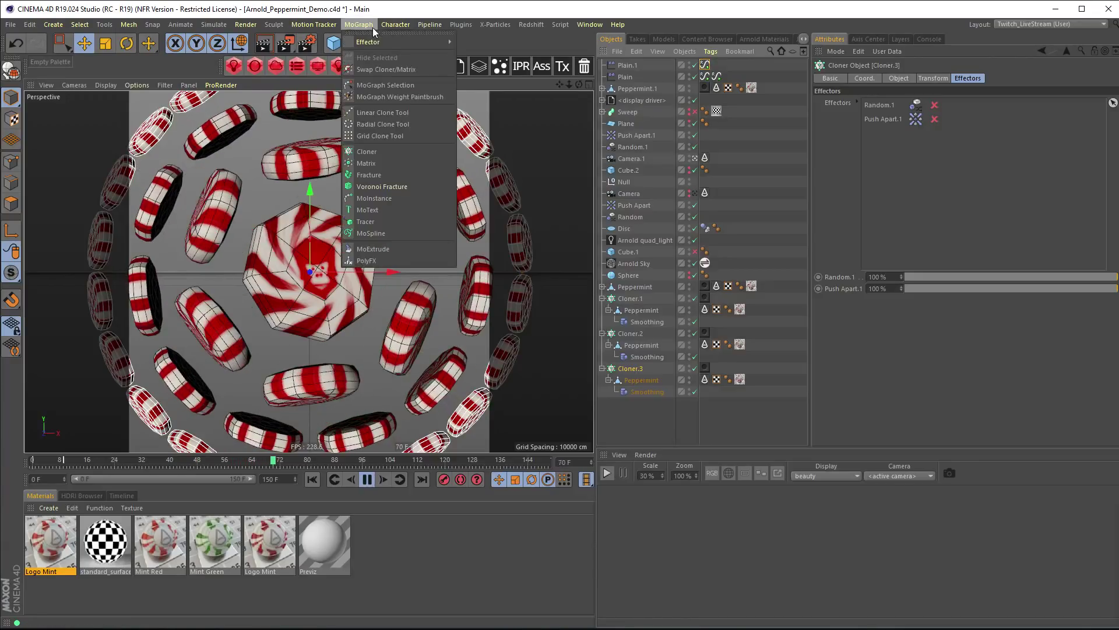
pyautogui.moveTo(421, 40)
pyautogui.click(488, 57)
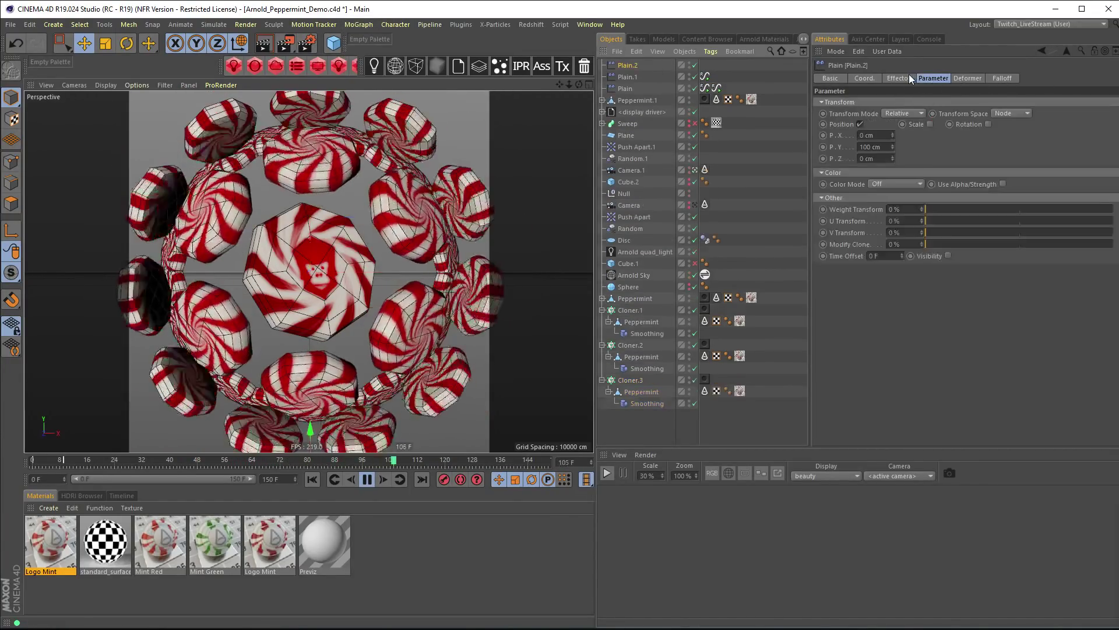
pyautogui.click(932, 78)
pyautogui.click(864, 124)
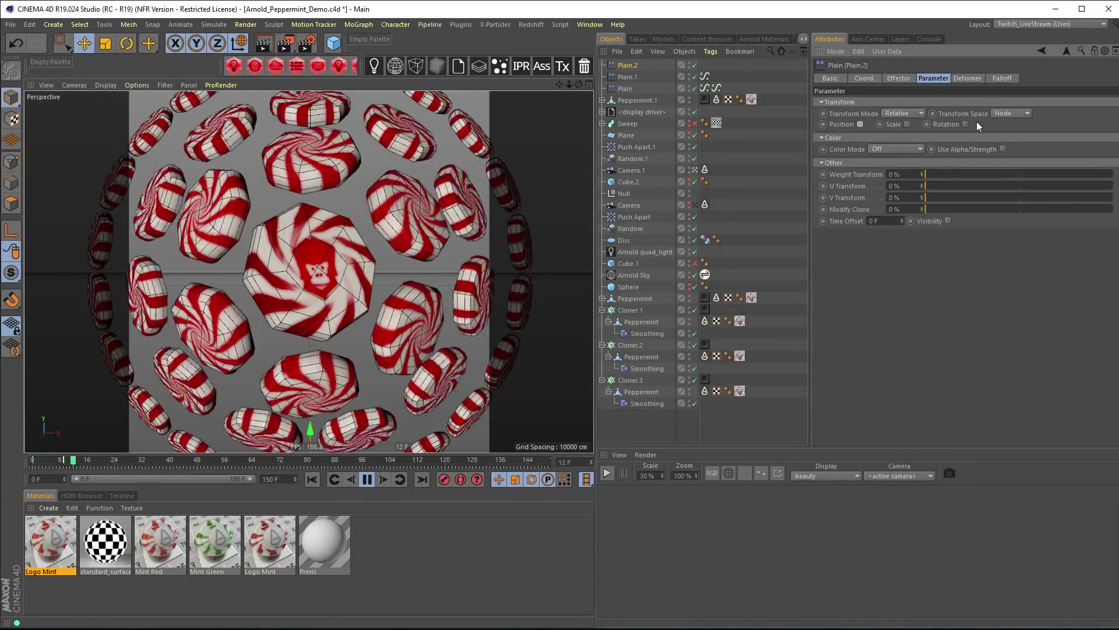
pyautogui.click(966, 123)
# - Add a Signal tag to the Plain.2 effector and link its R.P rotation parameter to the tag
pyautogui.click(710, 52)
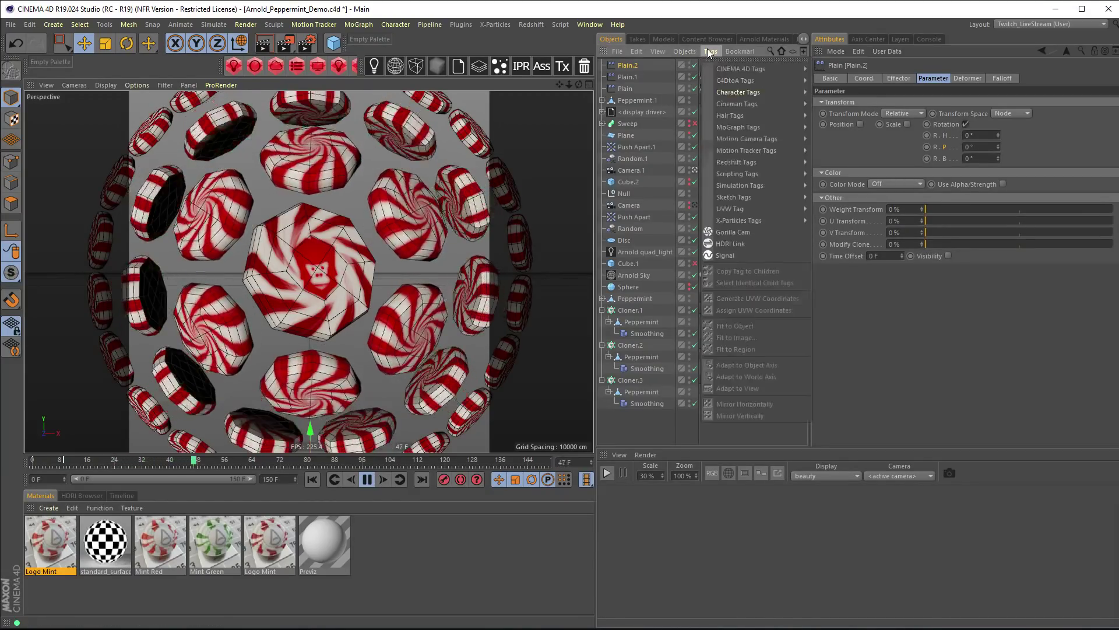
pyautogui.click(776, 256)
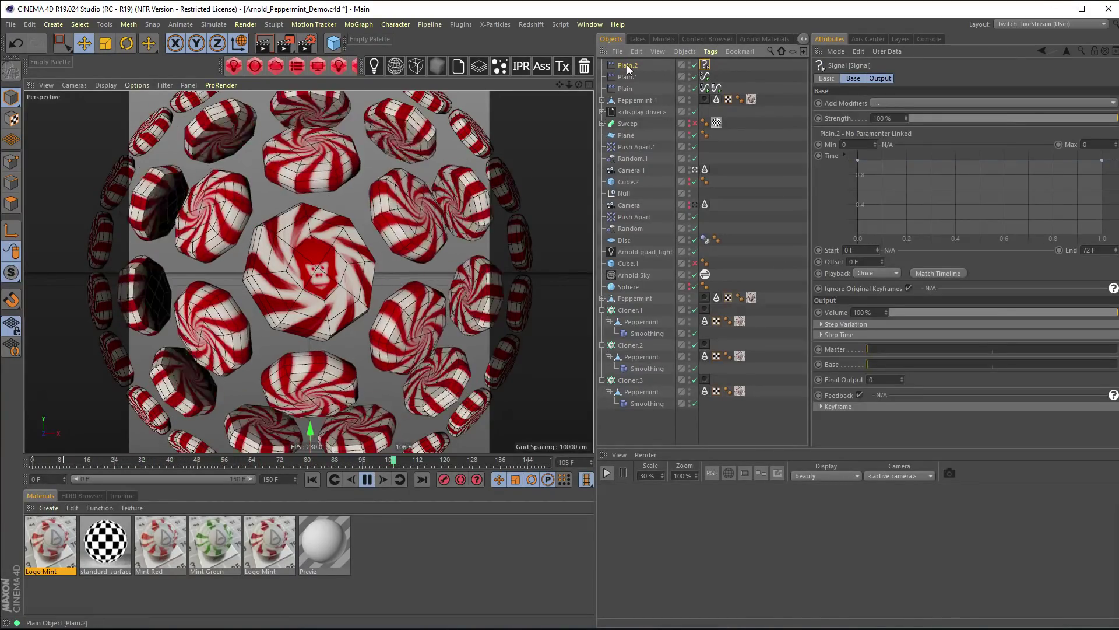
pyautogui.click(627, 66)
pyautogui.moveTo(947, 150); pyautogui.dragTo(758, 176)
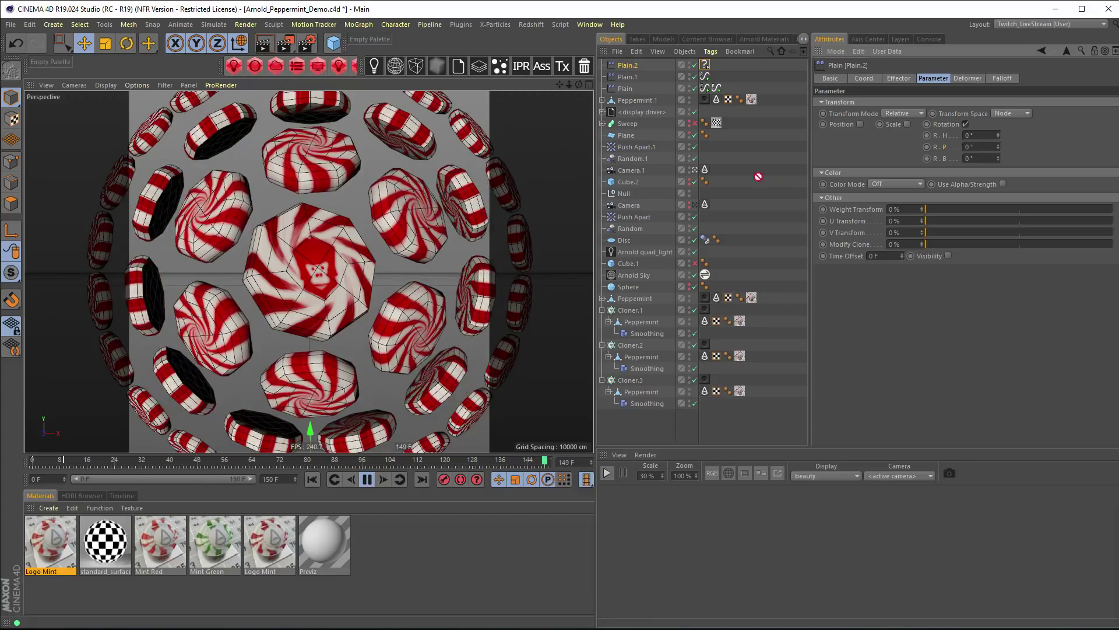
pyautogui.moveTo(704, 66); pyautogui.dragTo(704, 65)
# - Set the Plain.2 signal's Max to 180° and End to 30 F, shaping the curve to ease from 0 to full by about 0.56
pyautogui.click(707, 64)
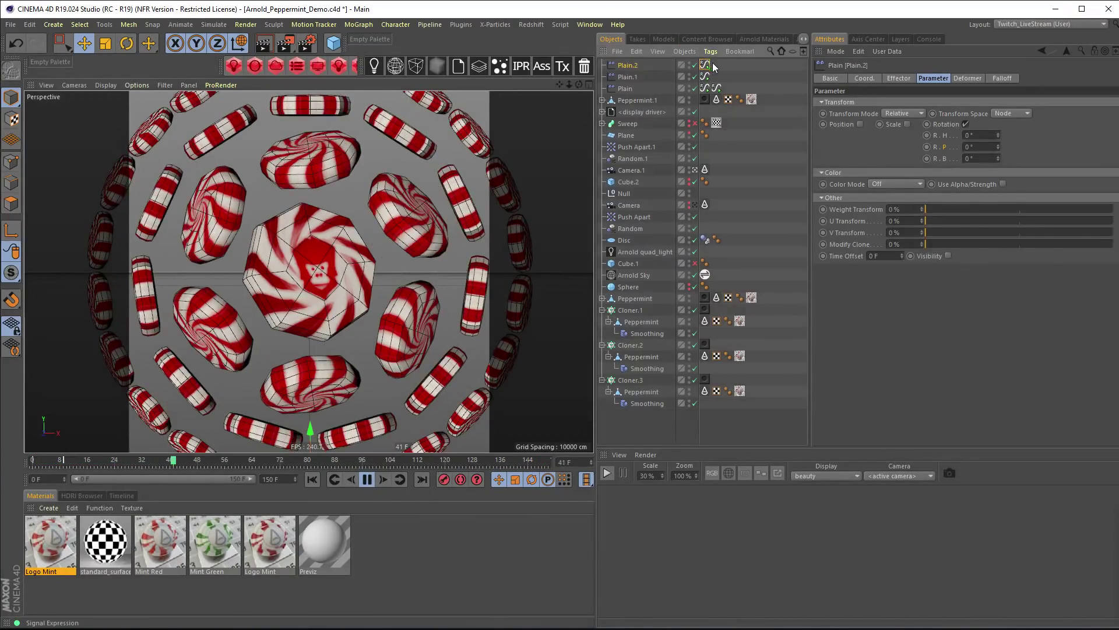
pyautogui.doubleClick(1100, 144)
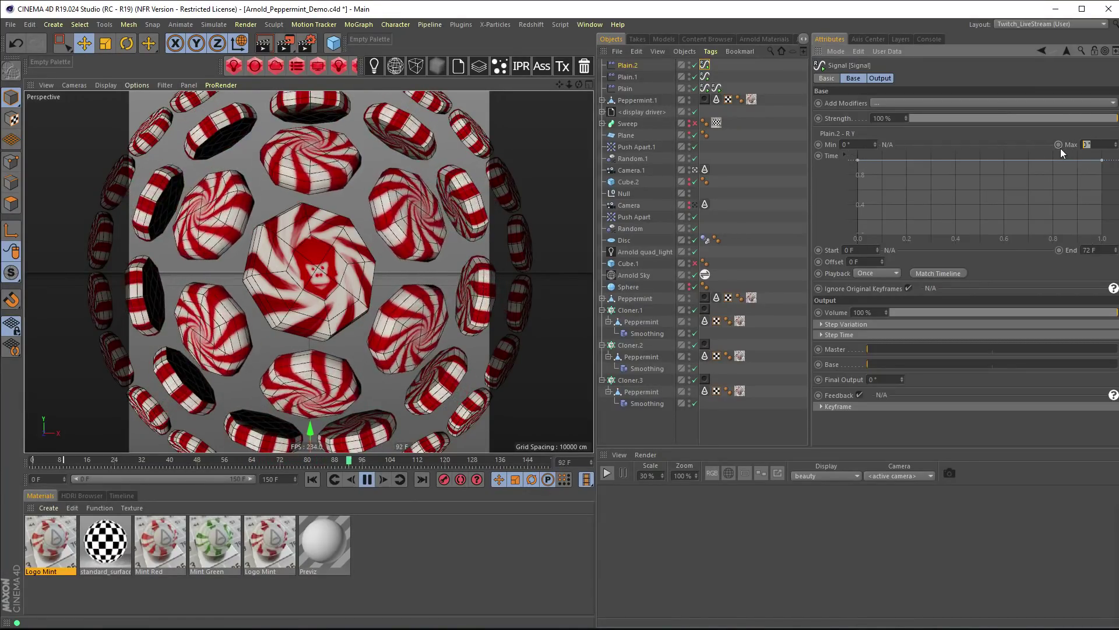
pyautogui.write('180')
pyautogui.press('Return')
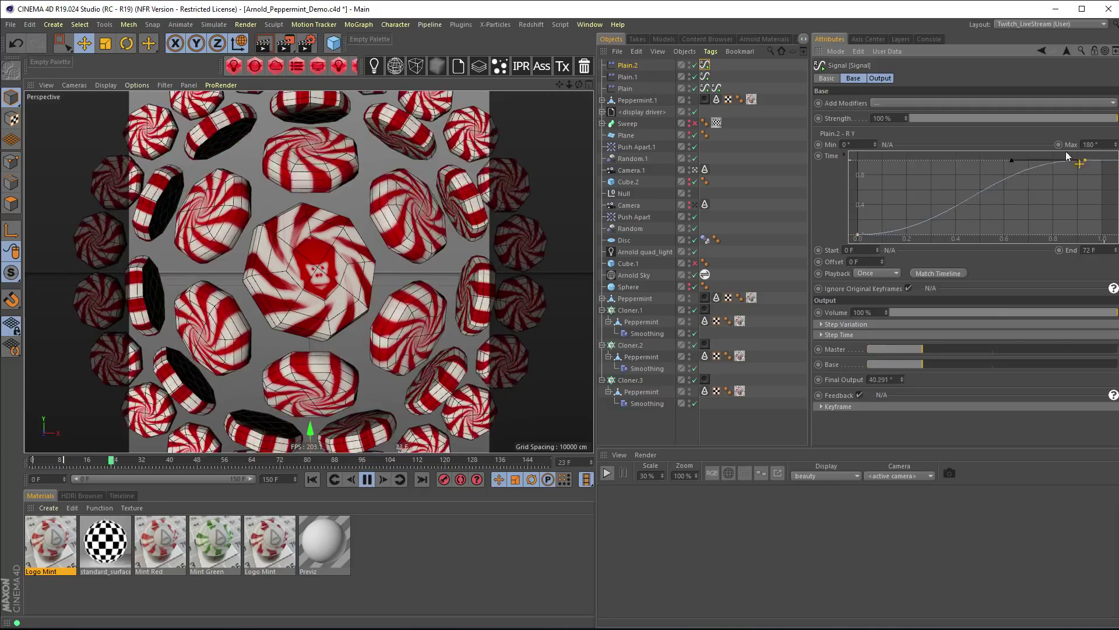
pyautogui.moveTo(1067, 156); pyautogui.dragTo(998, 141)
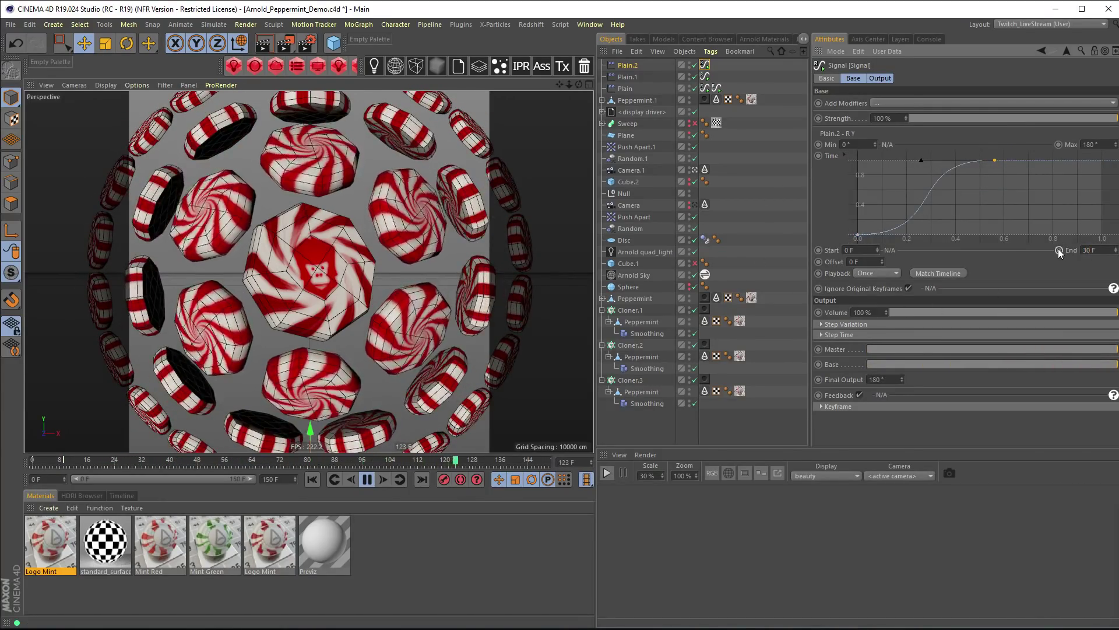
# - Set the Plain.2 signal's playback to Additive with an Offset of 10 F, and stop the animation preview
pyautogui.click(883, 274)
pyautogui.click(875, 321)
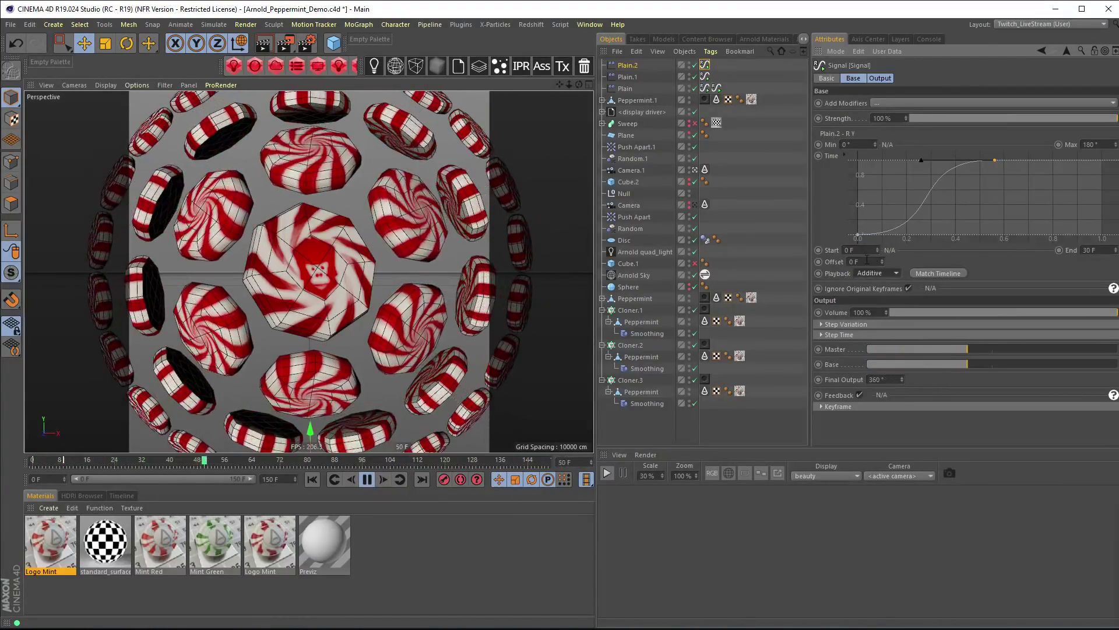
pyautogui.write('10')
pyautogui.press('Return')
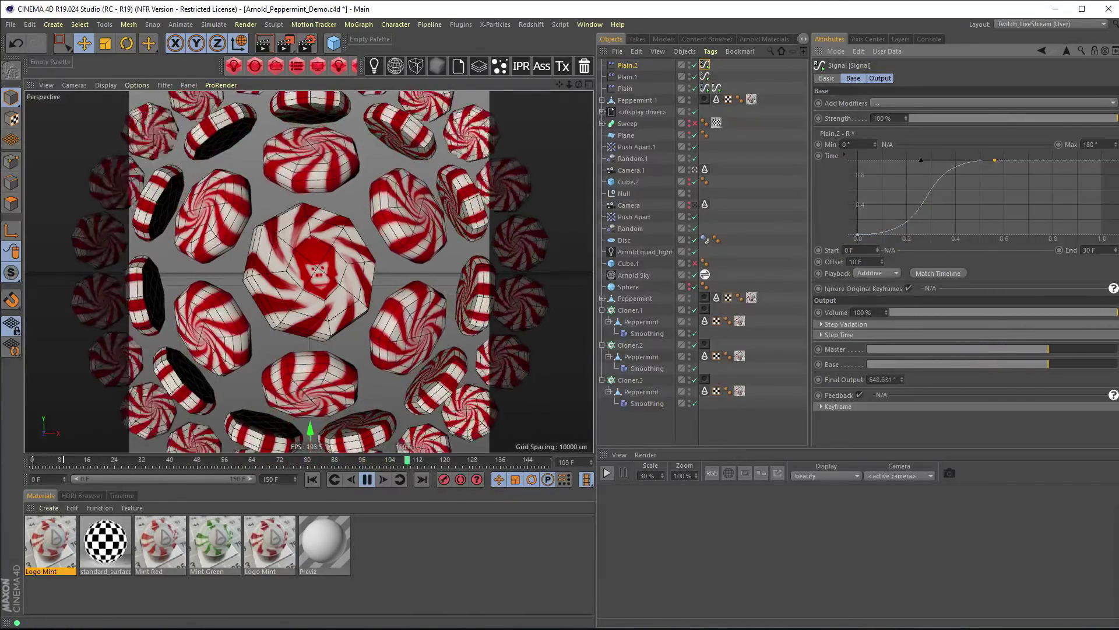
pyautogui.click(365, 481)
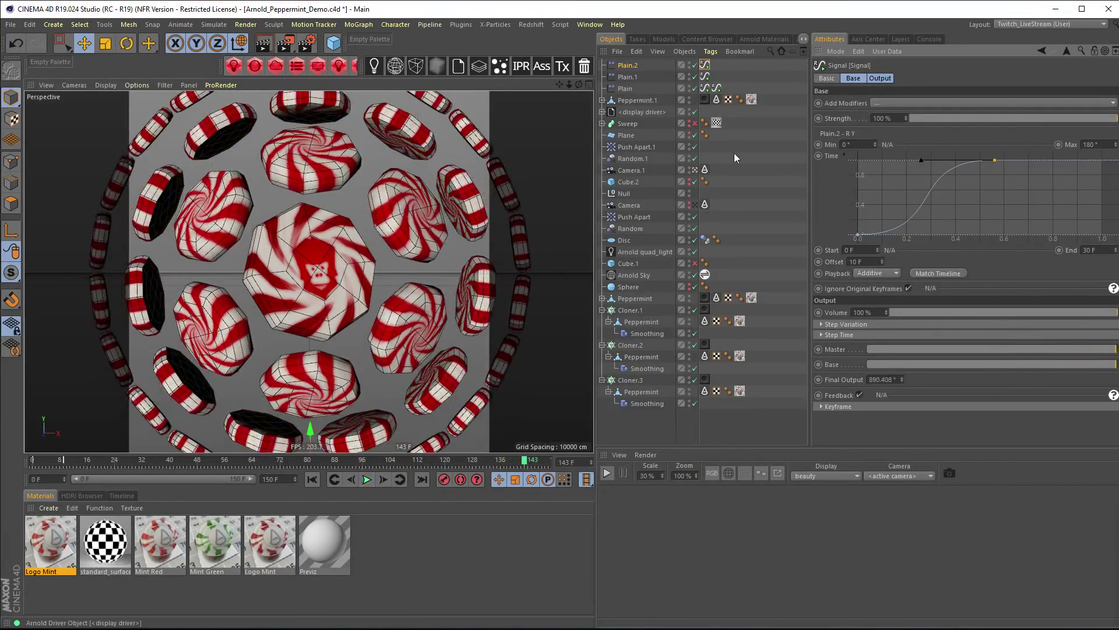
pyautogui.click(631, 100)
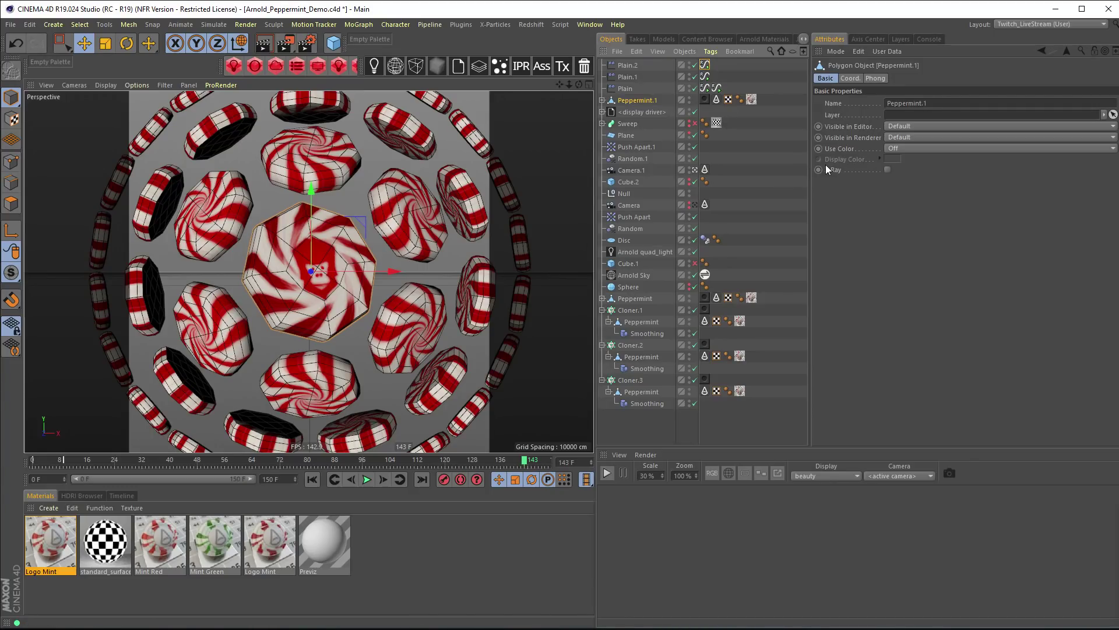
pyautogui.click(711, 52)
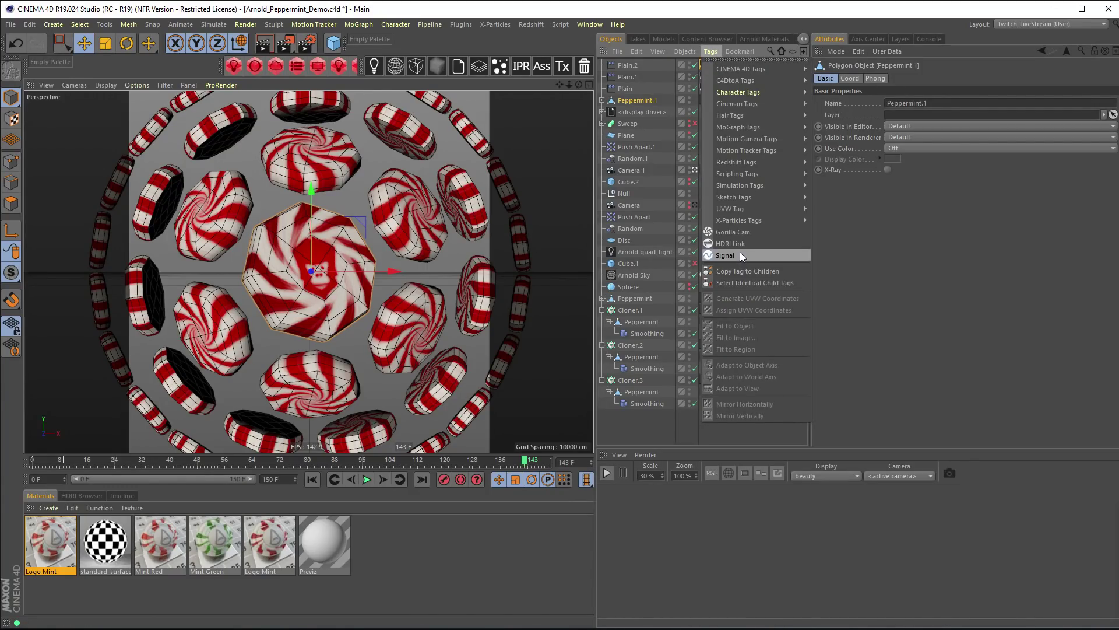
pyautogui.click(740, 251)
pyautogui.click(632, 100)
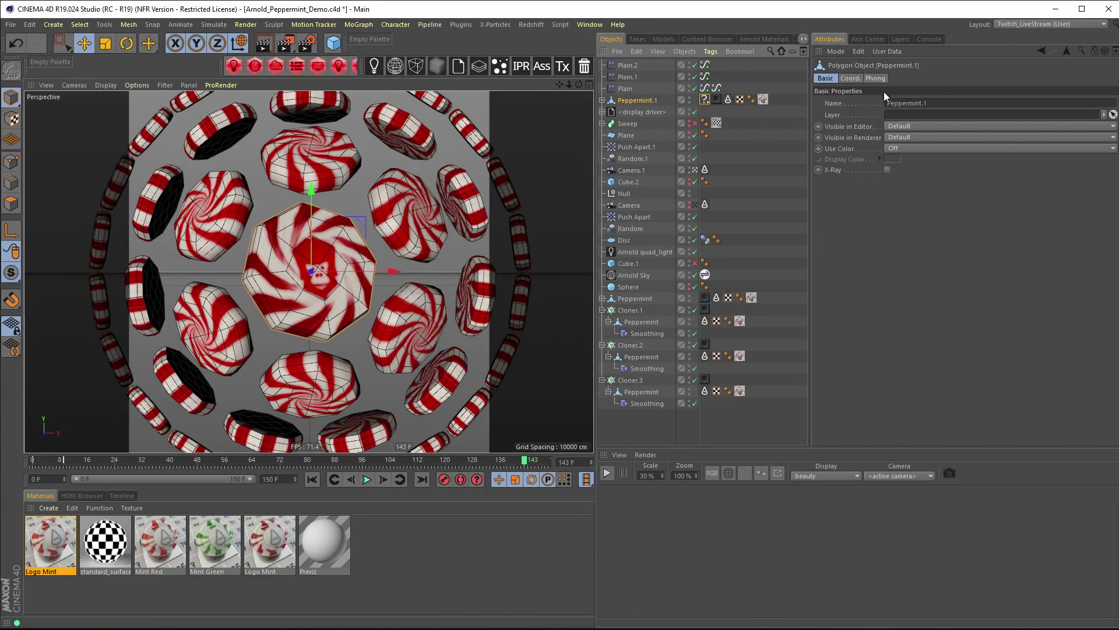
pyautogui.click(852, 78)
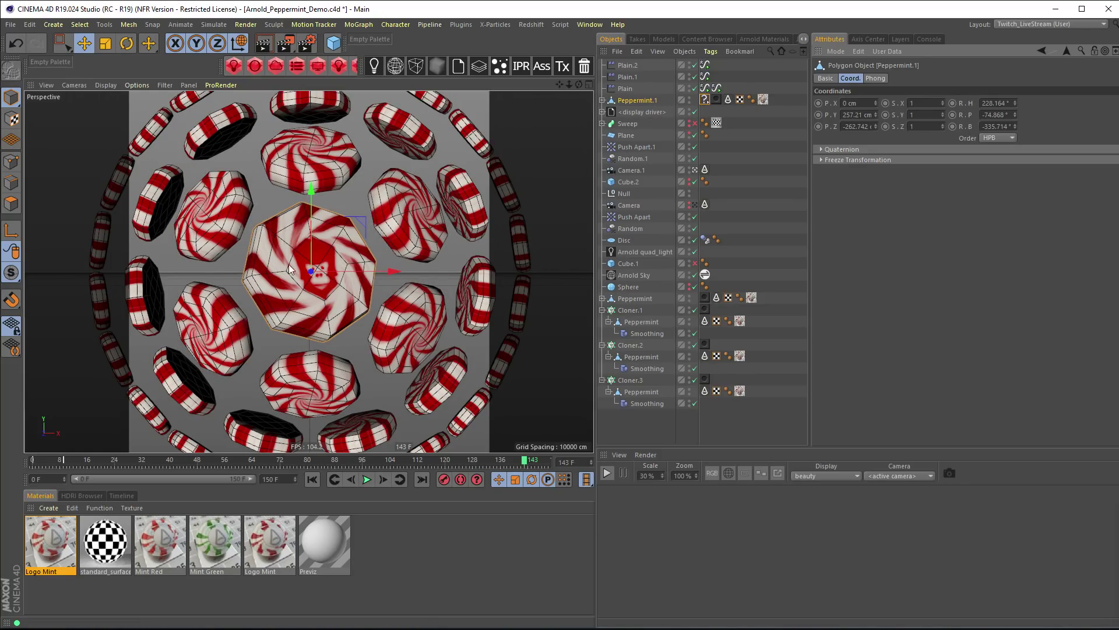
pyautogui.hotkey('ctrl', 'z')
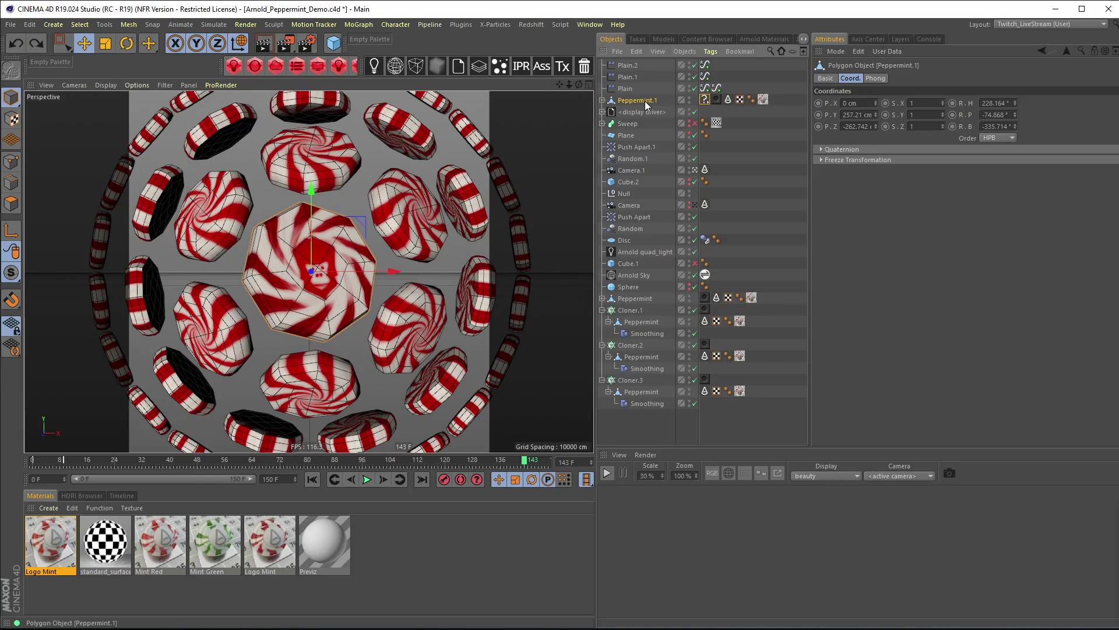
pyautogui.hotkey('ctrl', 'y')
pyautogui.click(704, 99)
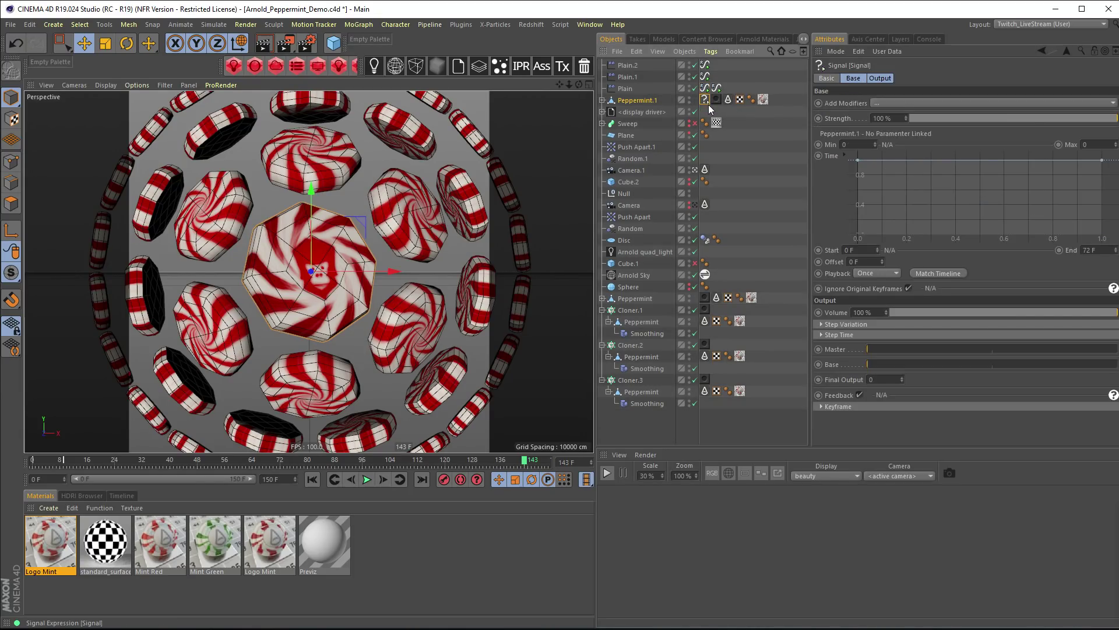
pyautogui.press('Delete')
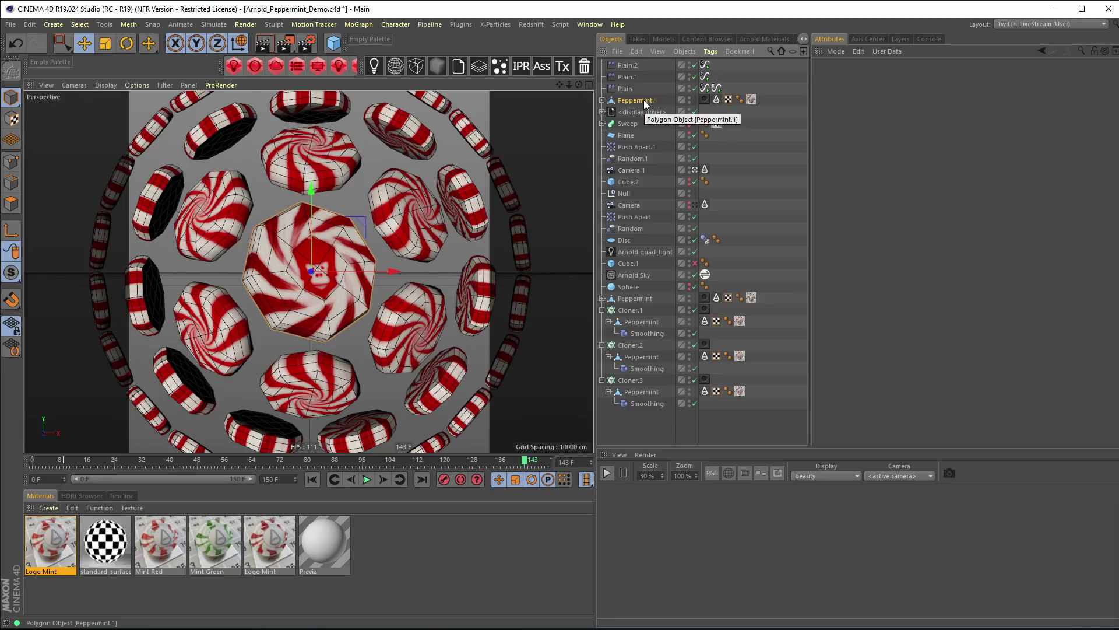
# - Group Peppermint.1 under a new null and toggle the coordinate system for rotating the null
pyautogui.hotkey('alt', 'g')
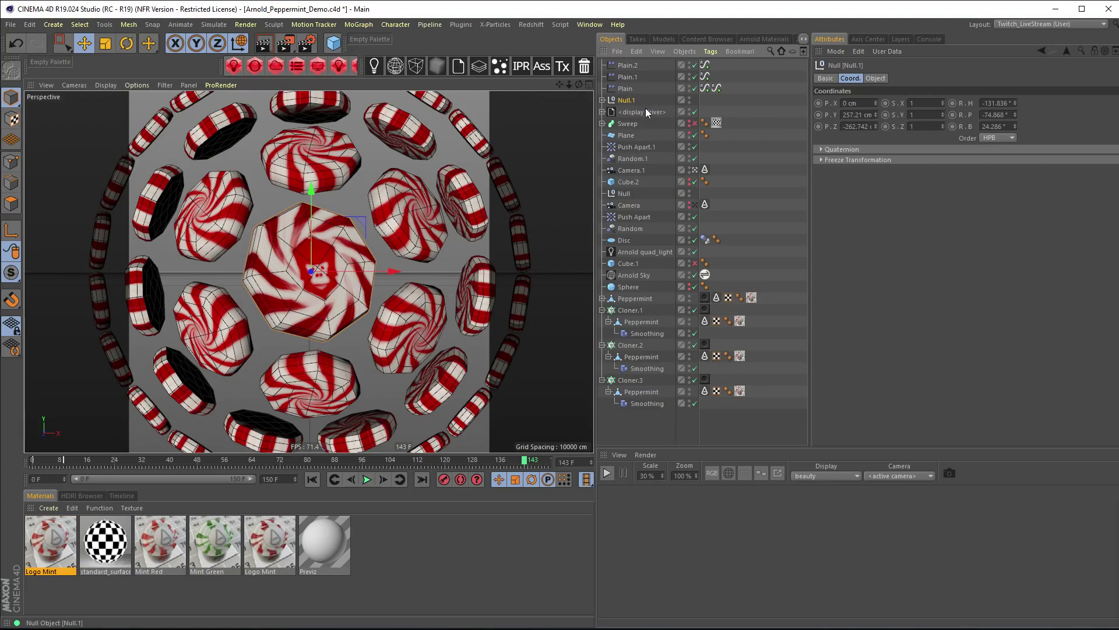
pyautogui.press('r')
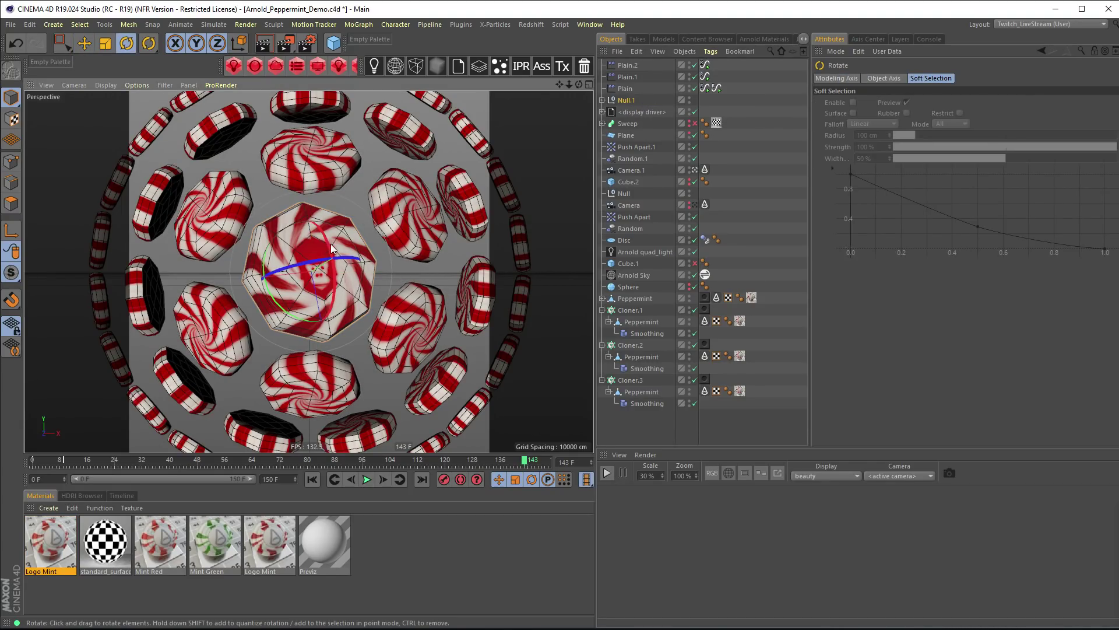
pyautogui.click(239, 43)
pyautogui.click(627, 100)
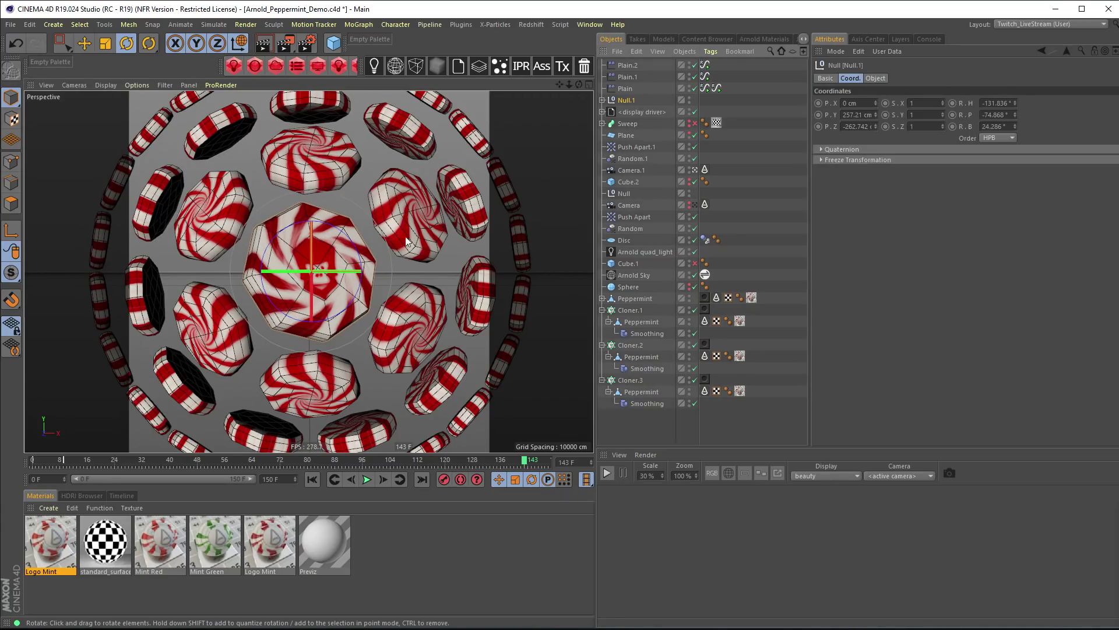
# - Hide the original Peppermint object and try rotating the new null's heading
pyautogui.moveTo(324, 271); pyautogui.dragTo(343, 271)
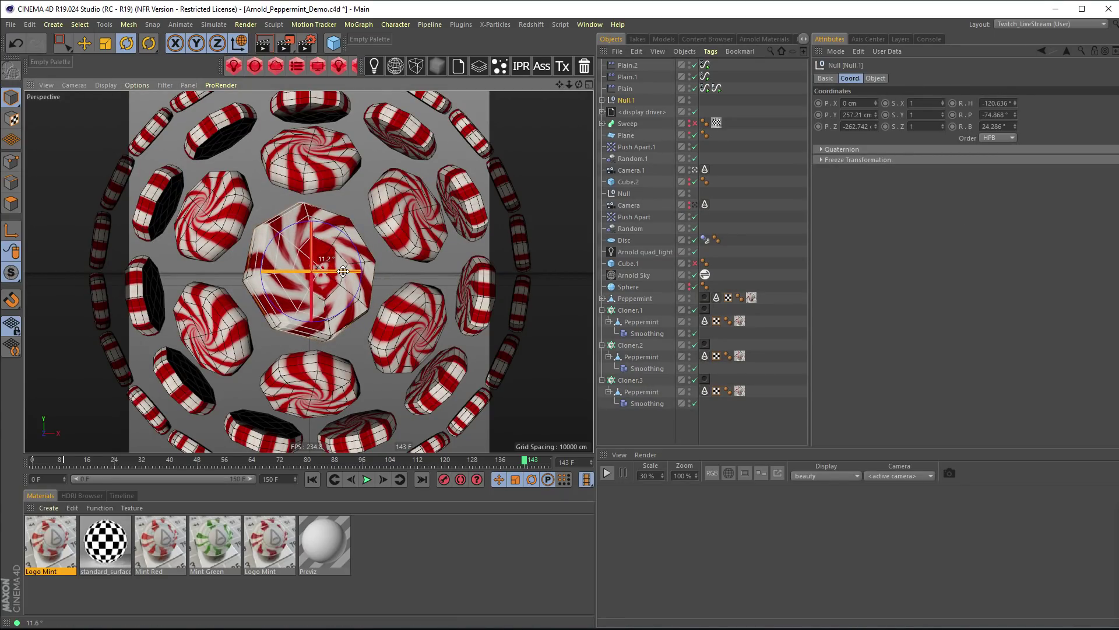
pyautogui.hotkey('ctrl', 'z')
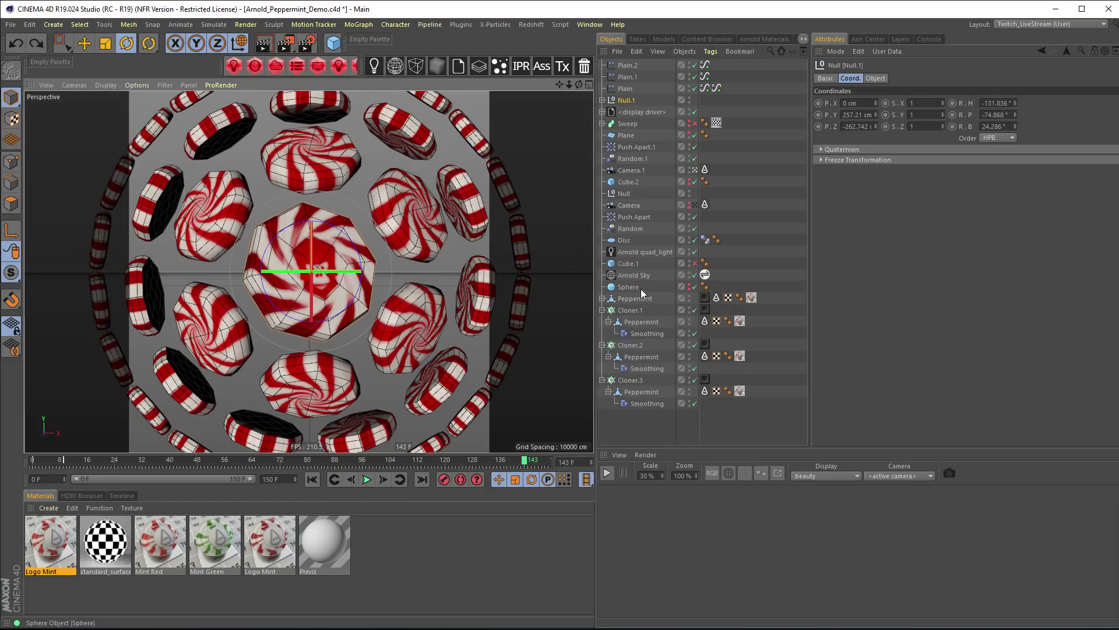
pyautogui.keyDown('alt'); pyautogui.doubleClick(689, 299); pyautogui.keyUp('alt')
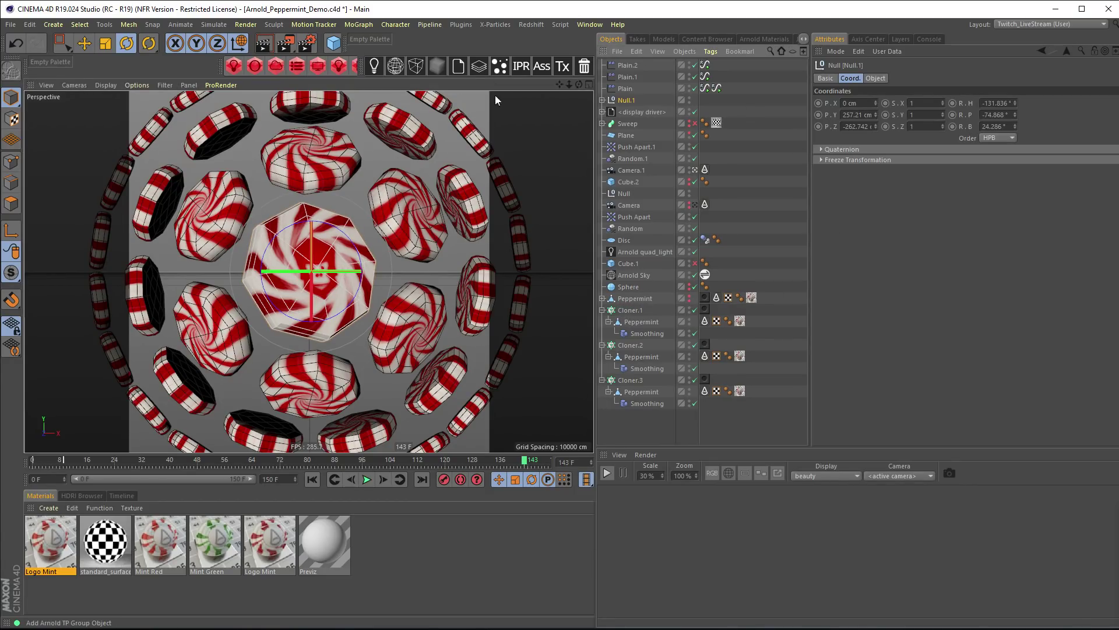
pyautogui.moveTo(340, 274); pyautogui.dragTo(187, 280)
pyautogui.hotkey('ctrl', 'z')
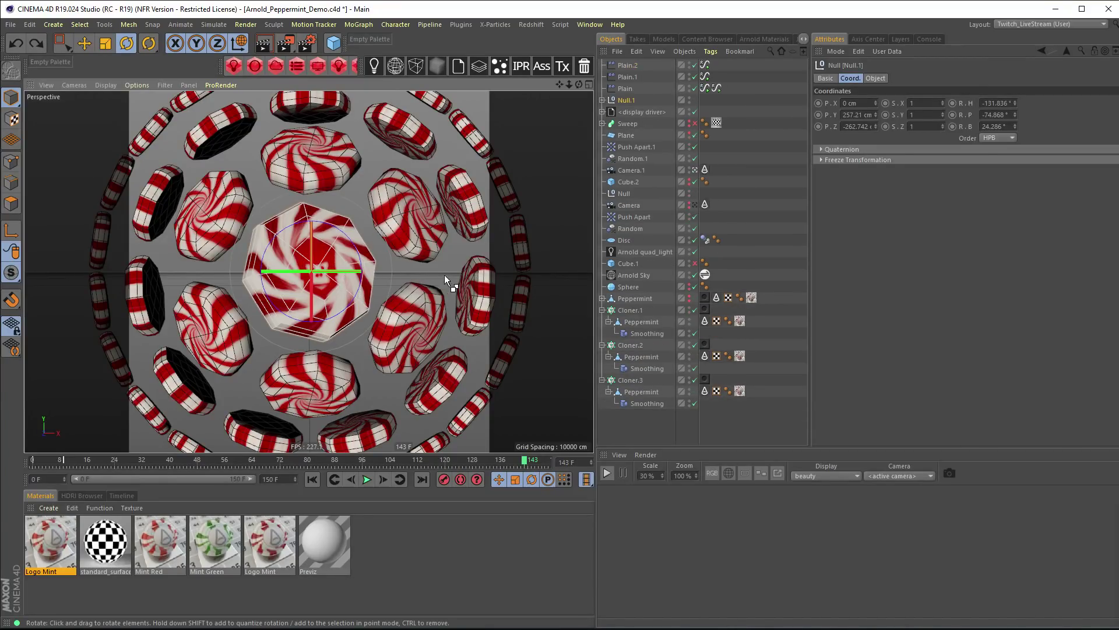
# - Check the coordinates of Peppermint.1 inside the Null.1 group
pyautogui.click(607, 110)
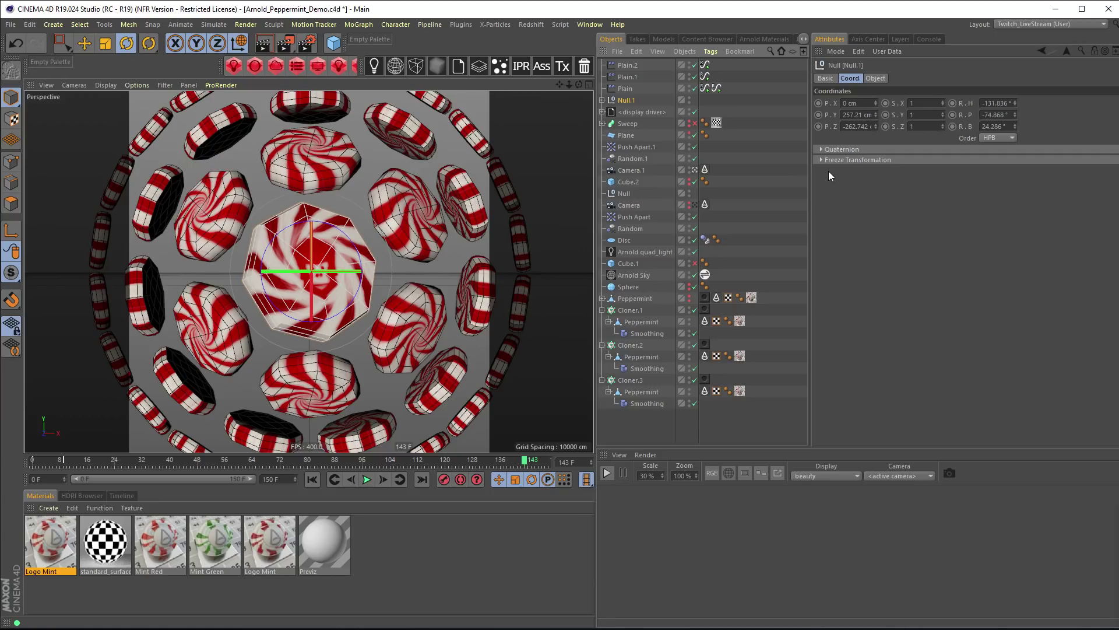
pyautogui.click(602, 101)
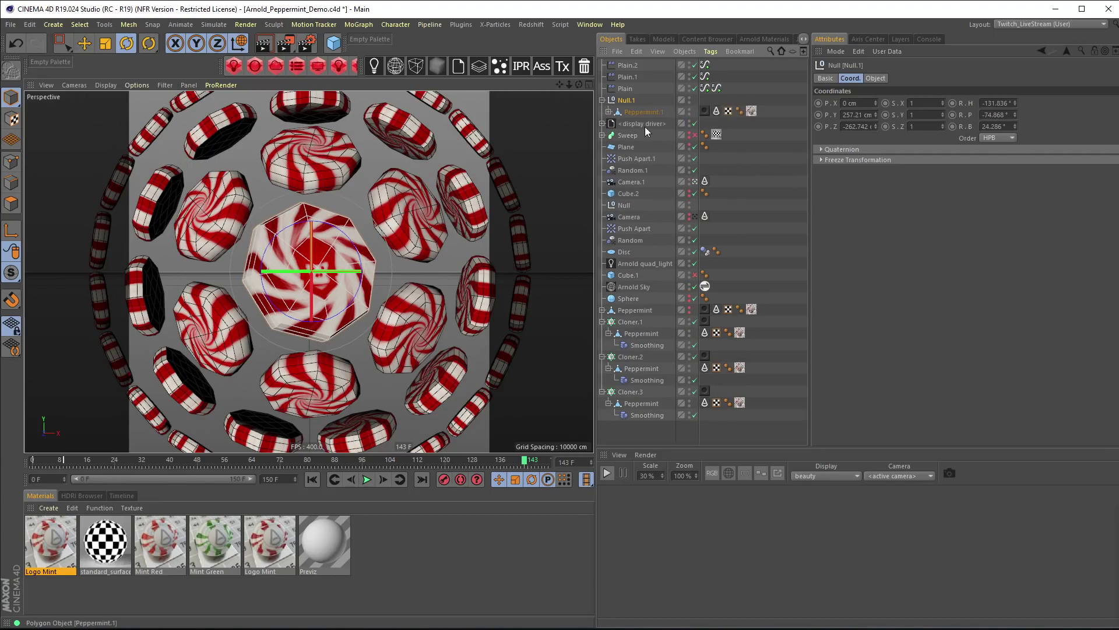
pyautogui.click(647, 113)
pyautogui.click(603, 100)
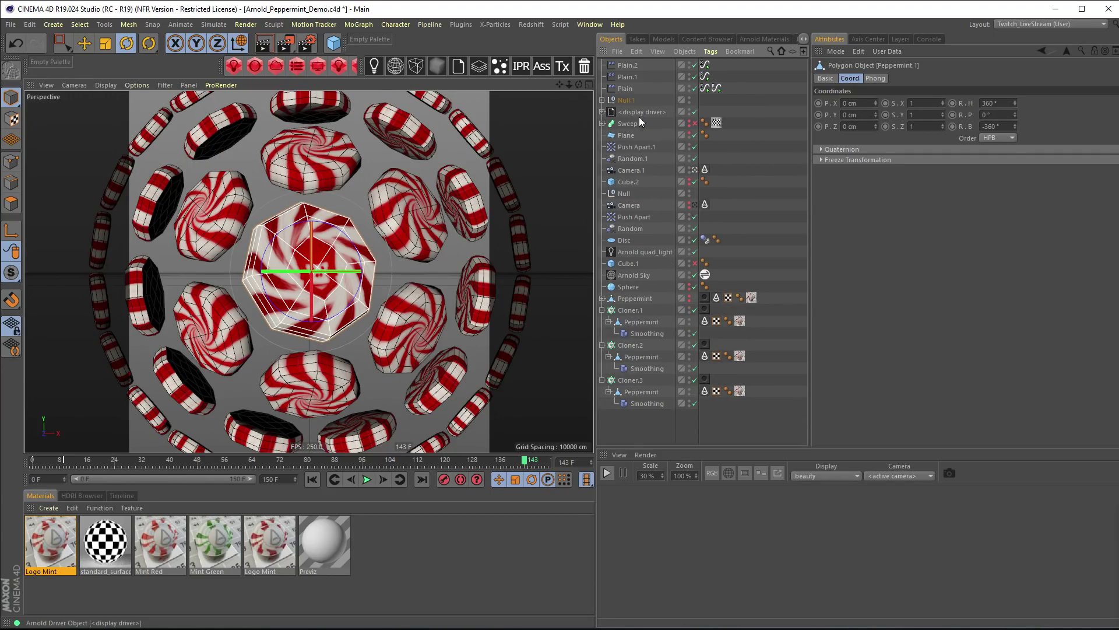
# - Add a Signal tag to Null.1 and bring back the null's coordinates
pyautogui.click(628, 100)
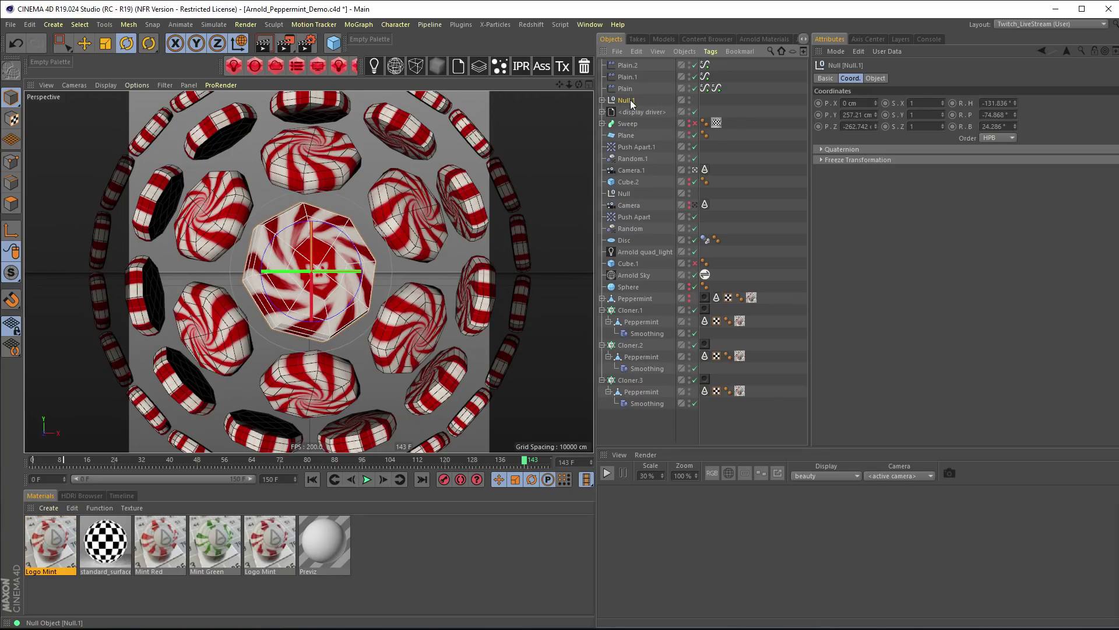
pyautogui.click(710, 51)
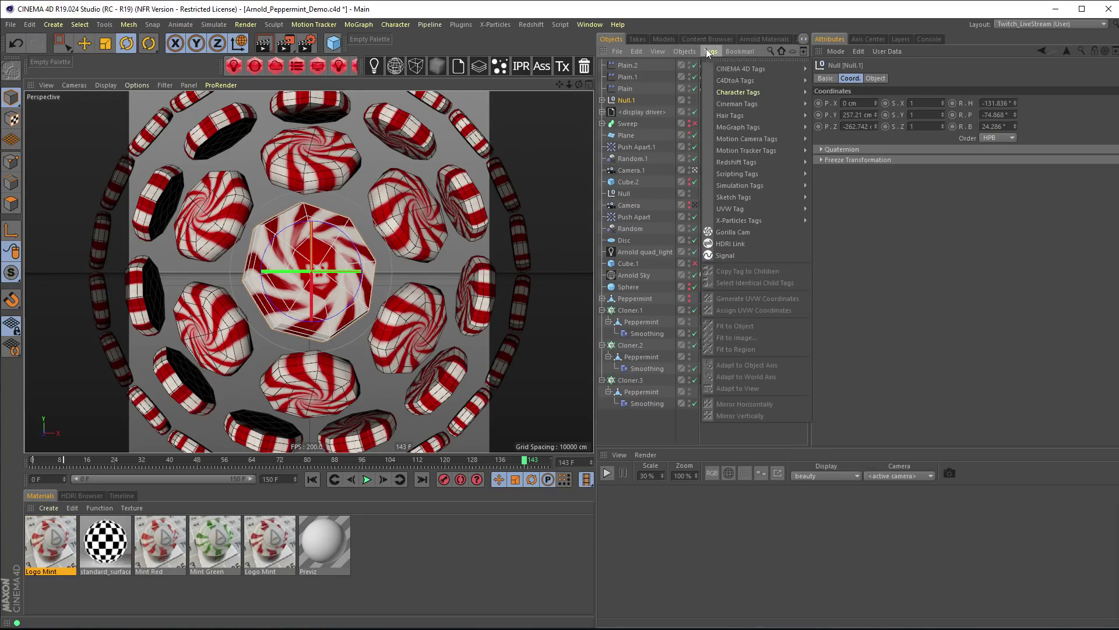
pyautogui.click(754, 256)
pyautogui.click(664, 104)
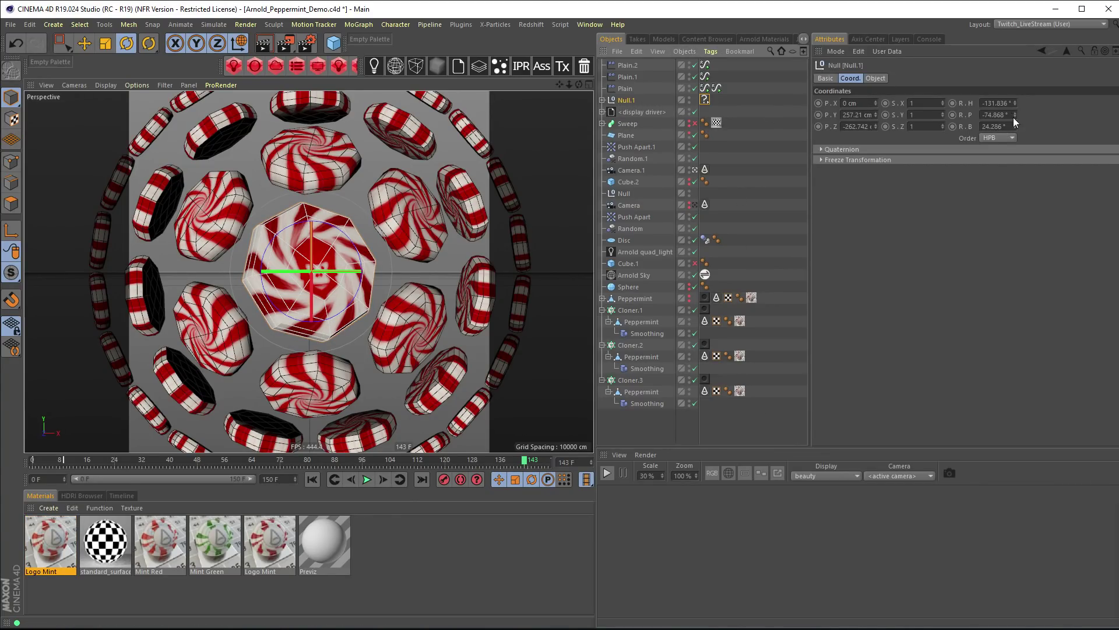
# - Try changing Null.1's bank rotation to find the spin axis, and undo the change
pyautogui.moveTo(1013, 117); pyautogui.dragTo(1016, 128)
pyautogui.hotkey('ctrl', 'z')
pyautogui.hotkey('ctrl', 'z')
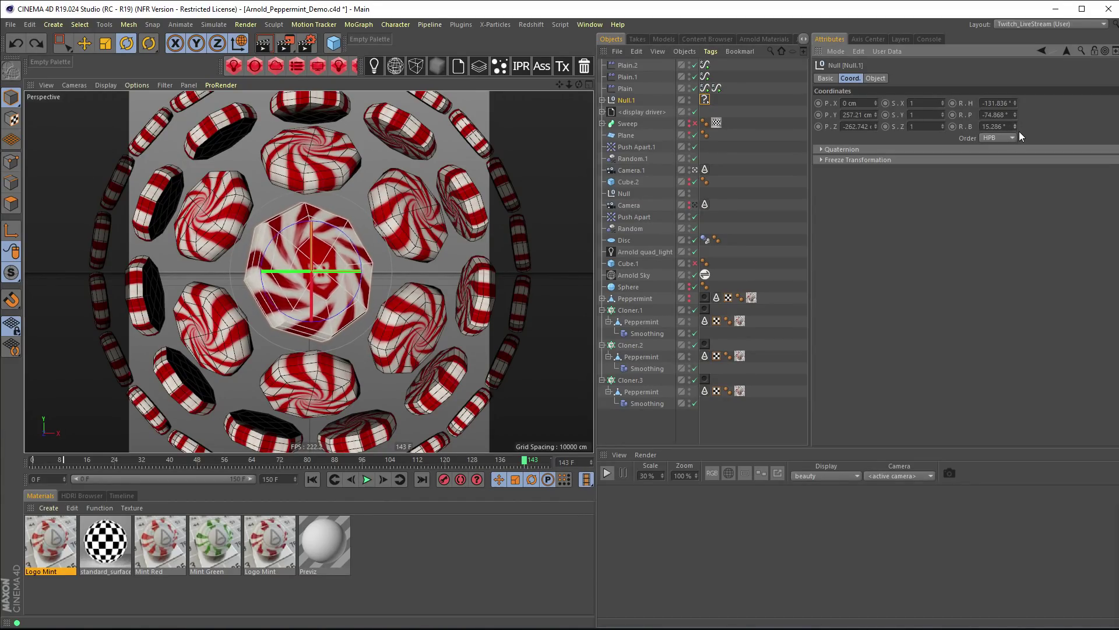
pyautogui.hotkey('ctrl', 'y')
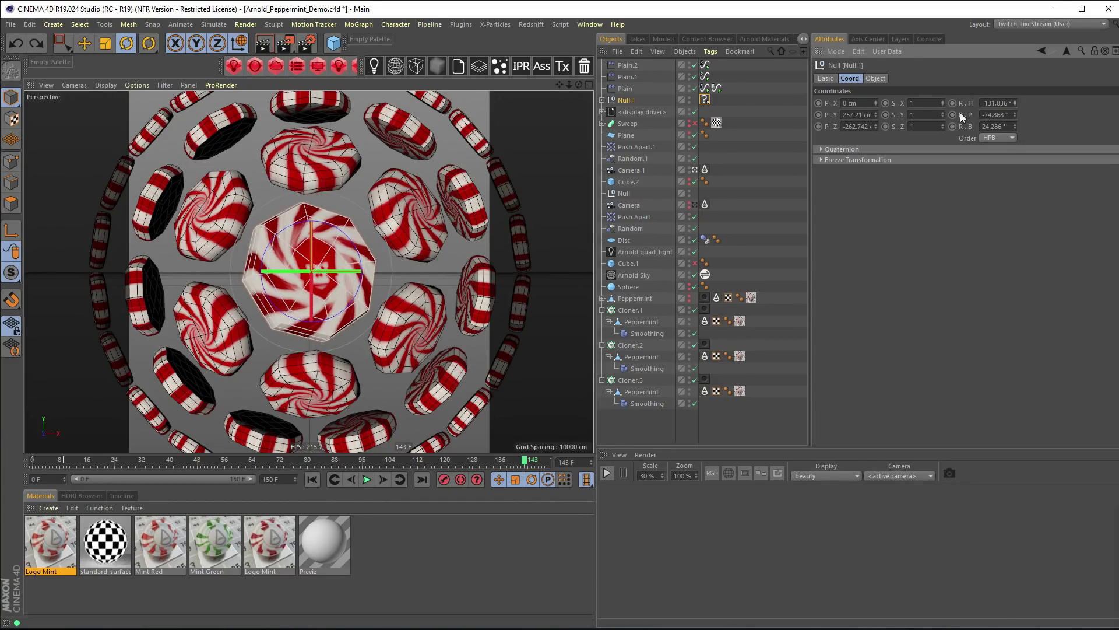
# - Drive Null.1's heading with the Signal tag, using Max -180°, End 60 F and a curve peaking at about 0.4
pyautogui.click(705, 100)
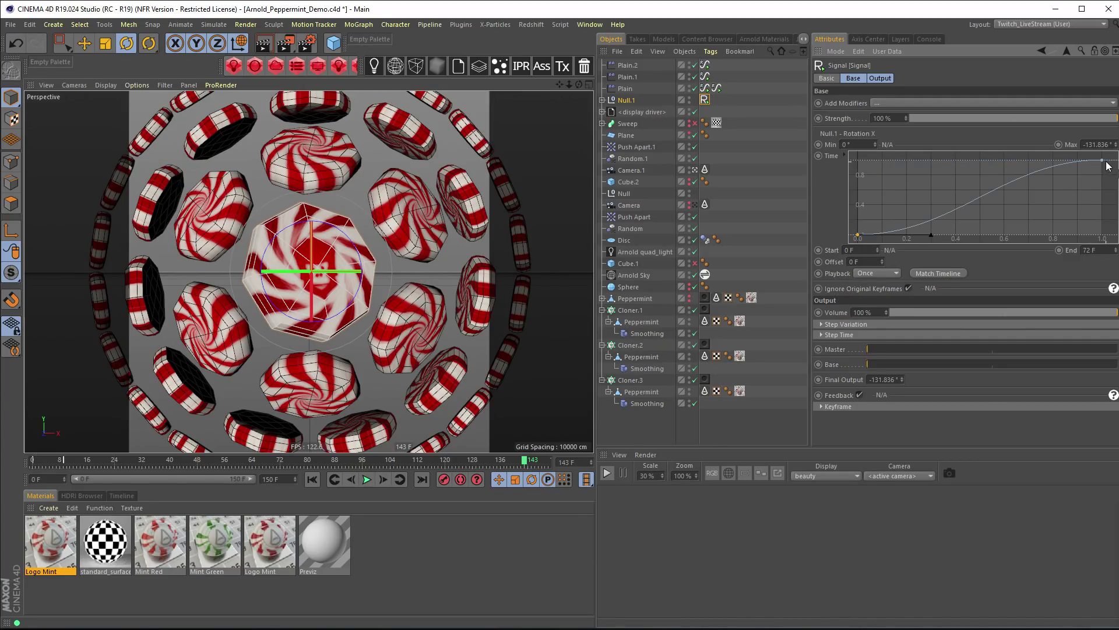
pyautogui.moveTo(1103, 162); pyautogui.dragTo(955, 148)
pyautogui.click(1102, 250)
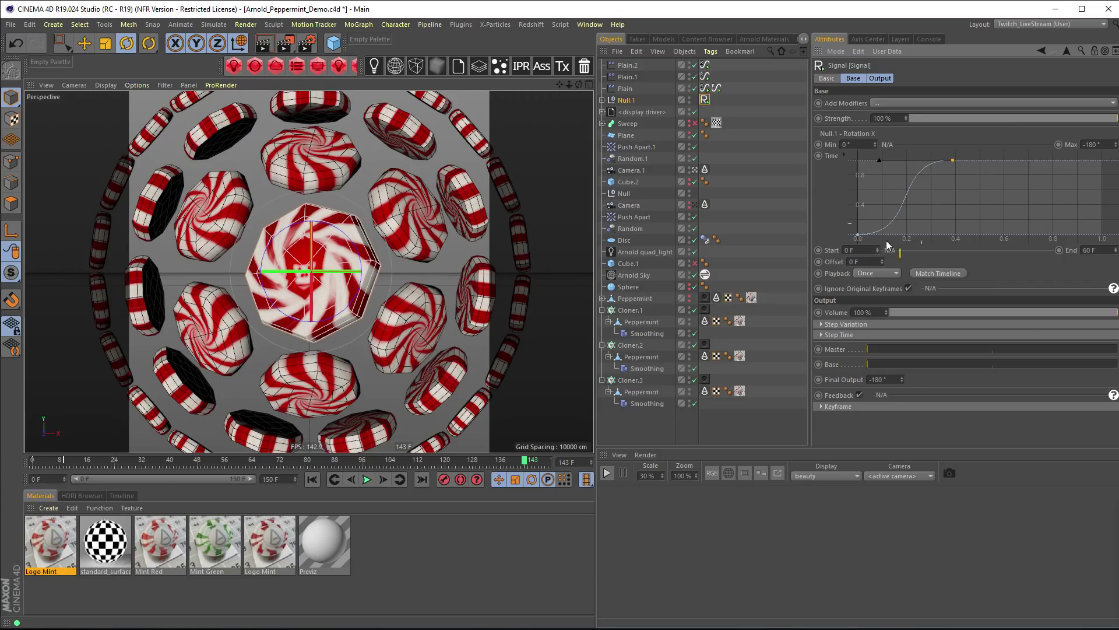
# - Preview the null's rotation, set the signal's playback to Additive, and stop the preview
pyautogui.click(366, 479)
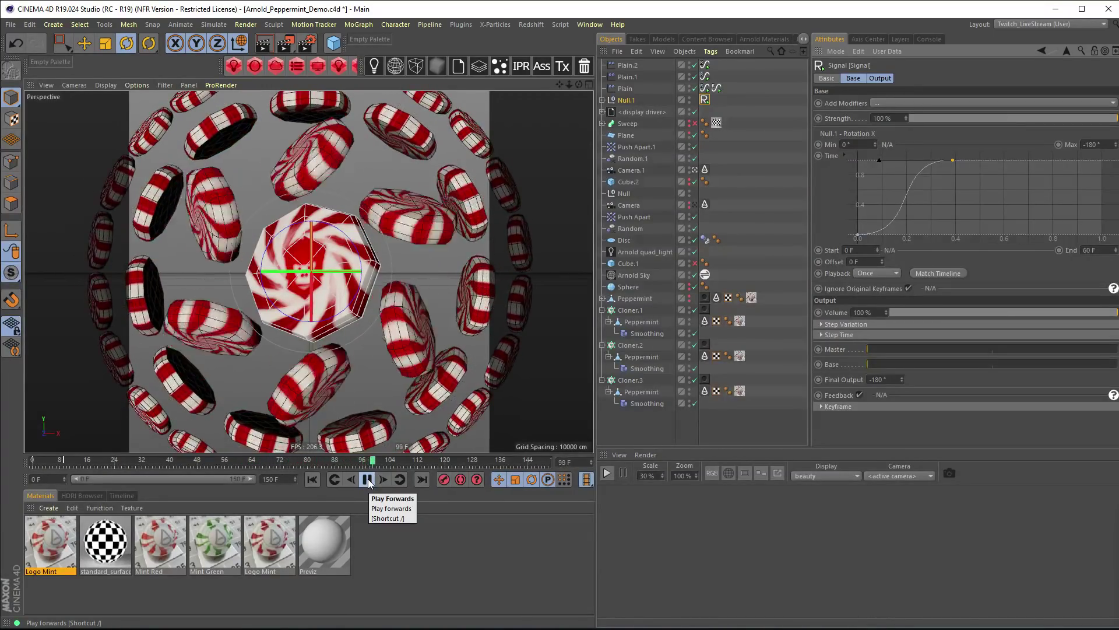
pyautogui.click(874, 271)
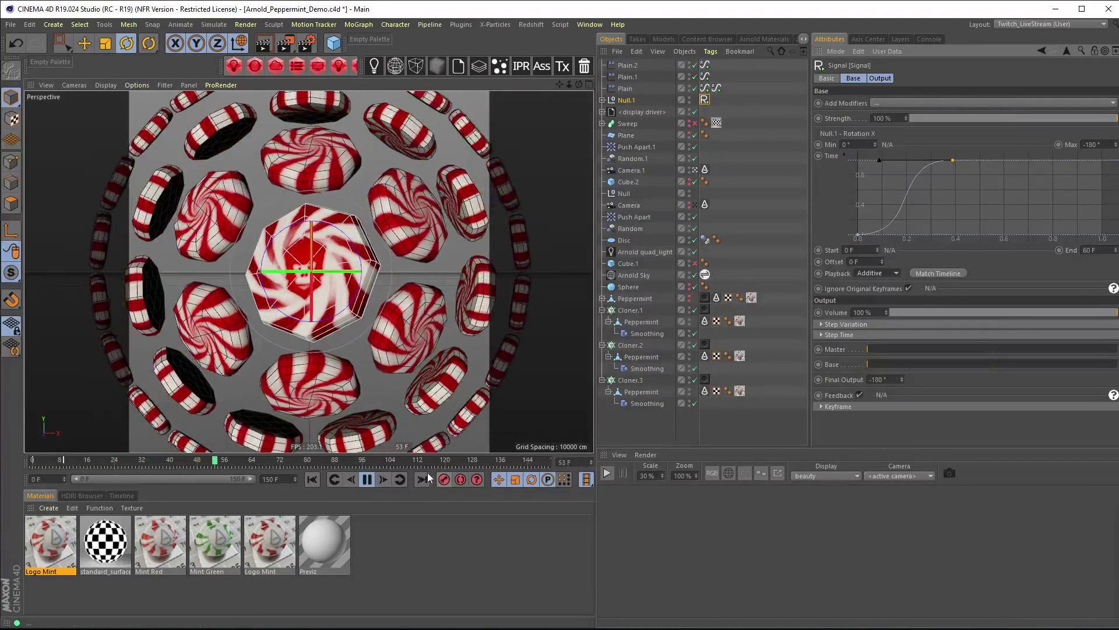
pyautogui.click(368, 480)
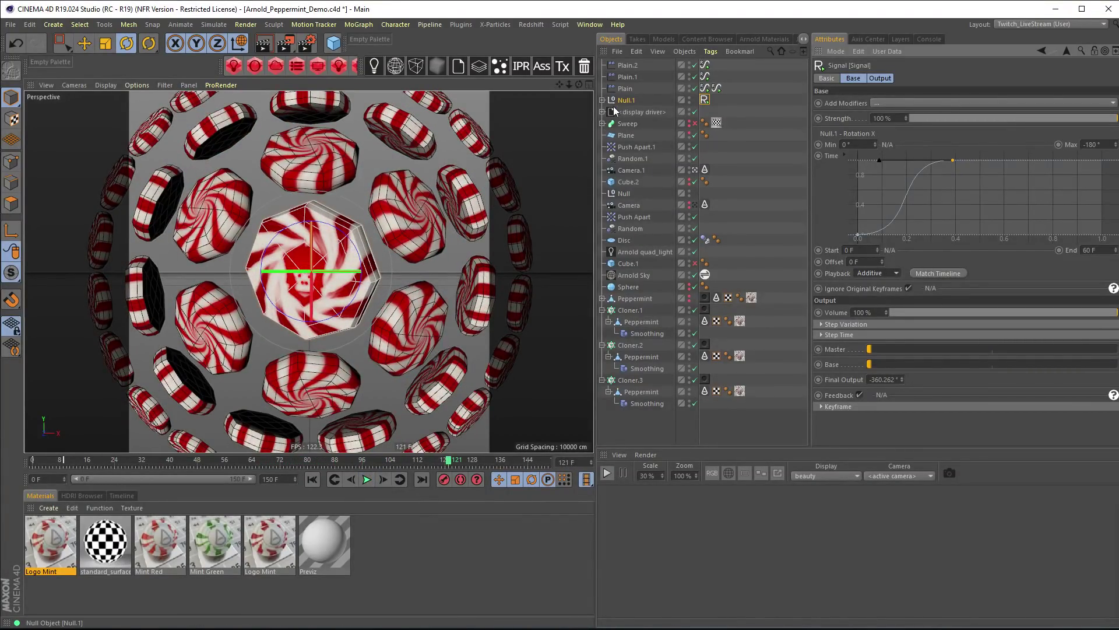
# - At frame 0, rotate Peppermint.1 inside Null.1 to about H 339°, P -19°, B -229°, and start the preview
pyautogui.keyDown('ctrl'); pyautogui.moveTo(634, 298); pyautogui.dragTo(630, 101); pyautogui.keyUp('ctrl')
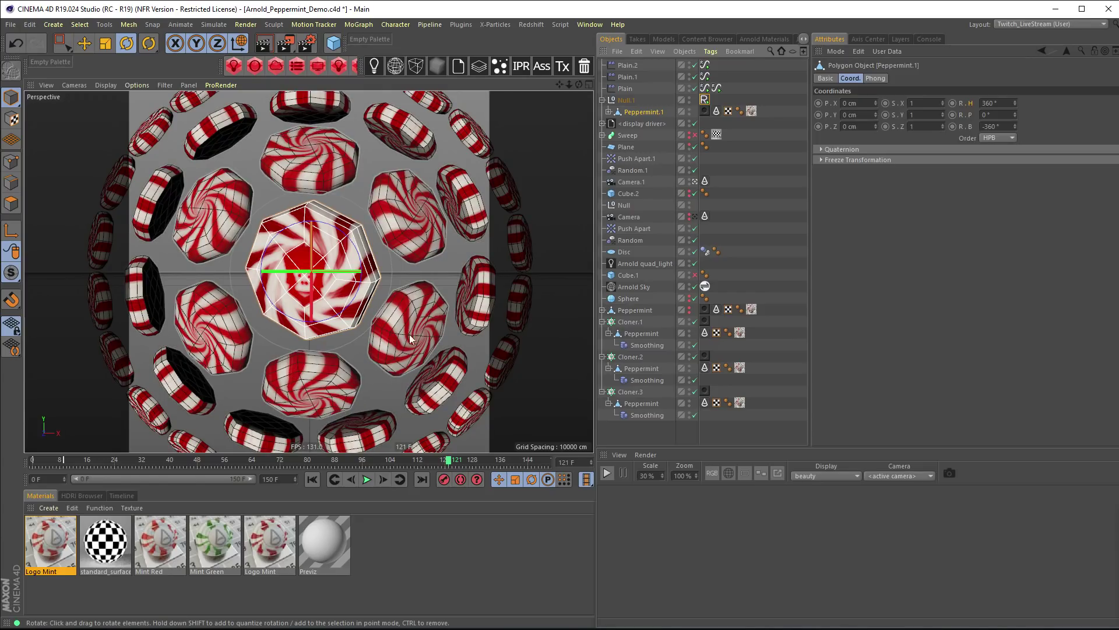
pyautogui.click(318, 478)
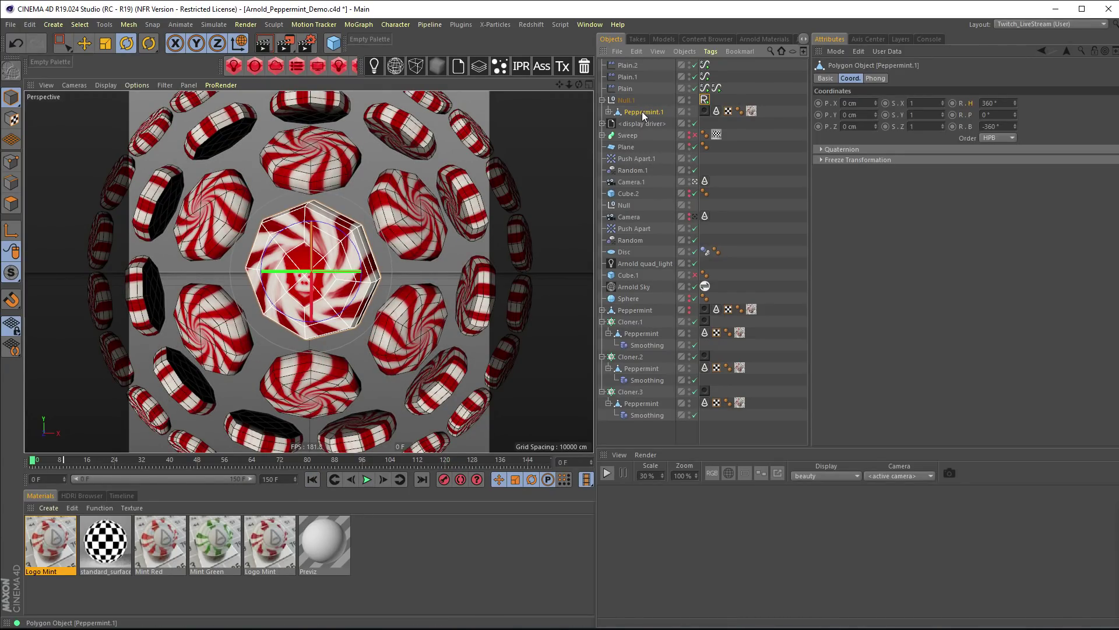
pyautogui.moveTo(332, 271); pyautogui.dragTo(135, 276)
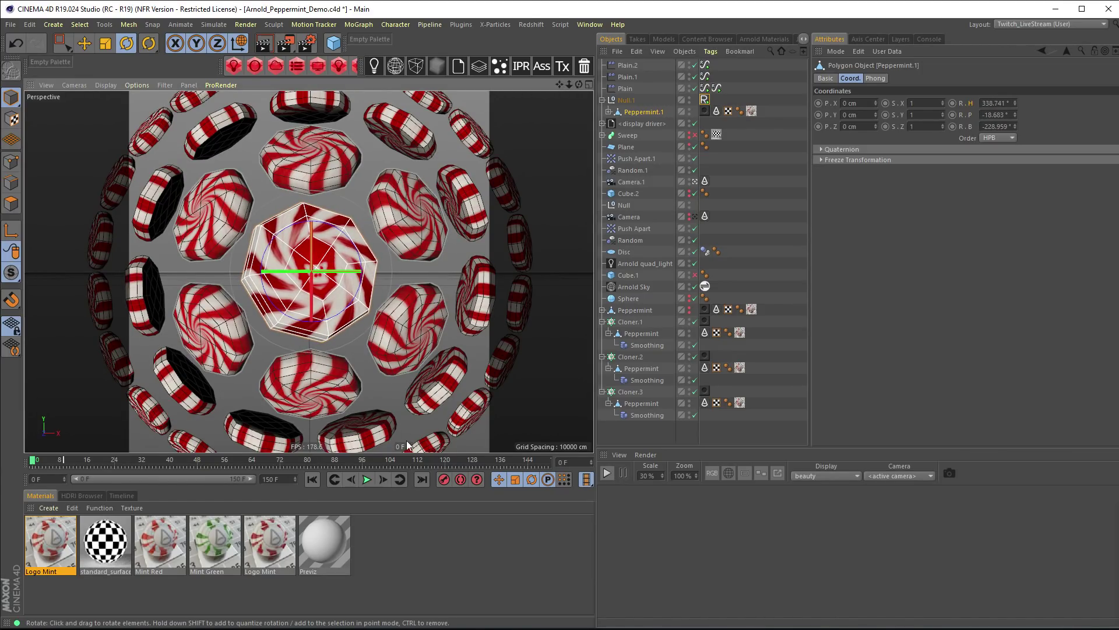
pyautogui.click(367, 479)
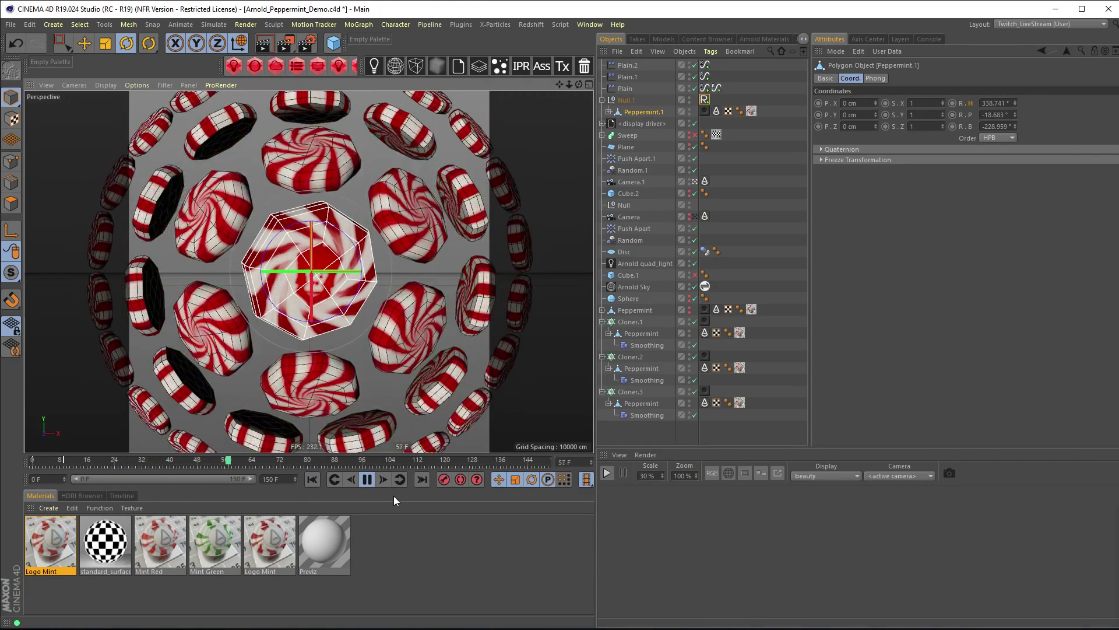
# - Set the Max of Null.1's rotation signal to 360°
pyautogui.click(704, 102)
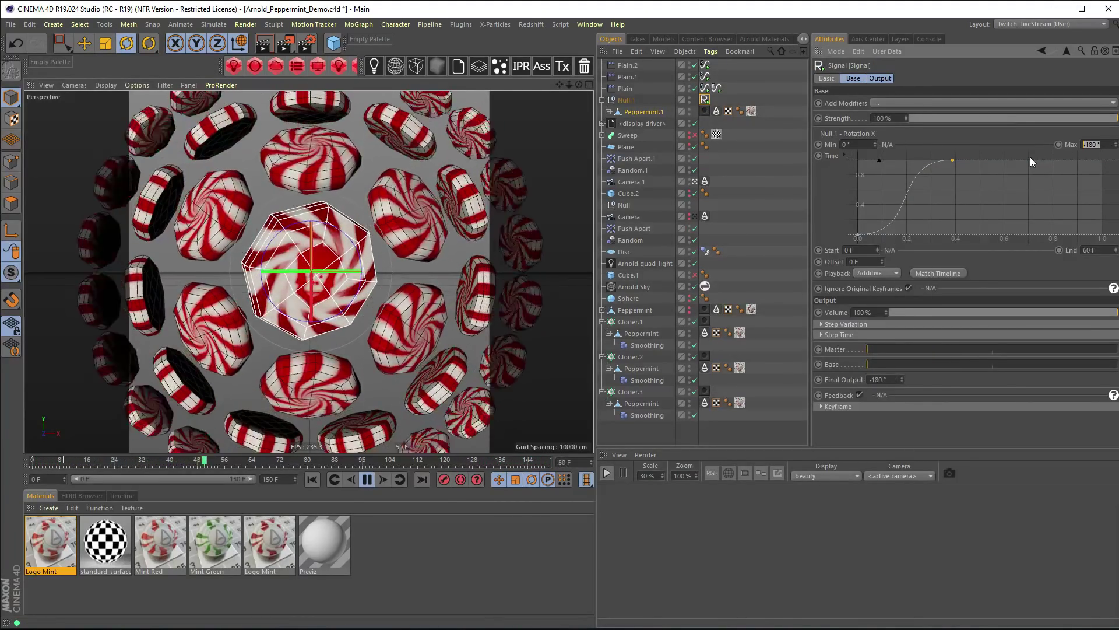
pyautogui.write('360')
pyautogui.press('Return')
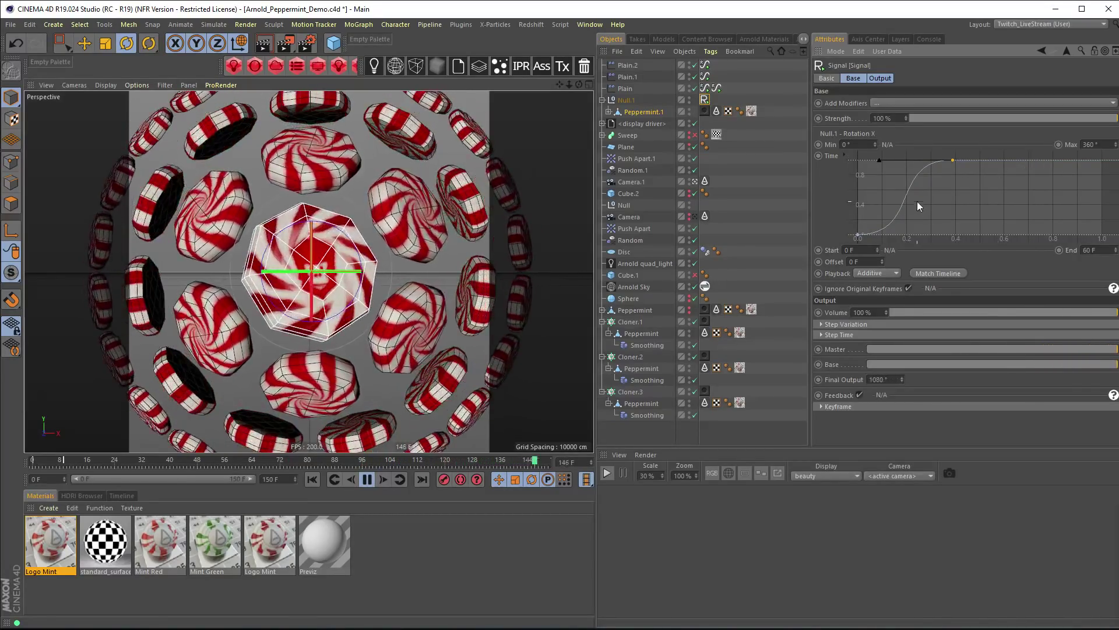
# - Steepen the rotation signal's curve to peak at about 0.3 with a longer ease at its start, and set End to 30 F
pyautogui.moveTo(954, 162); pyautogui.dragTo(929, 159)
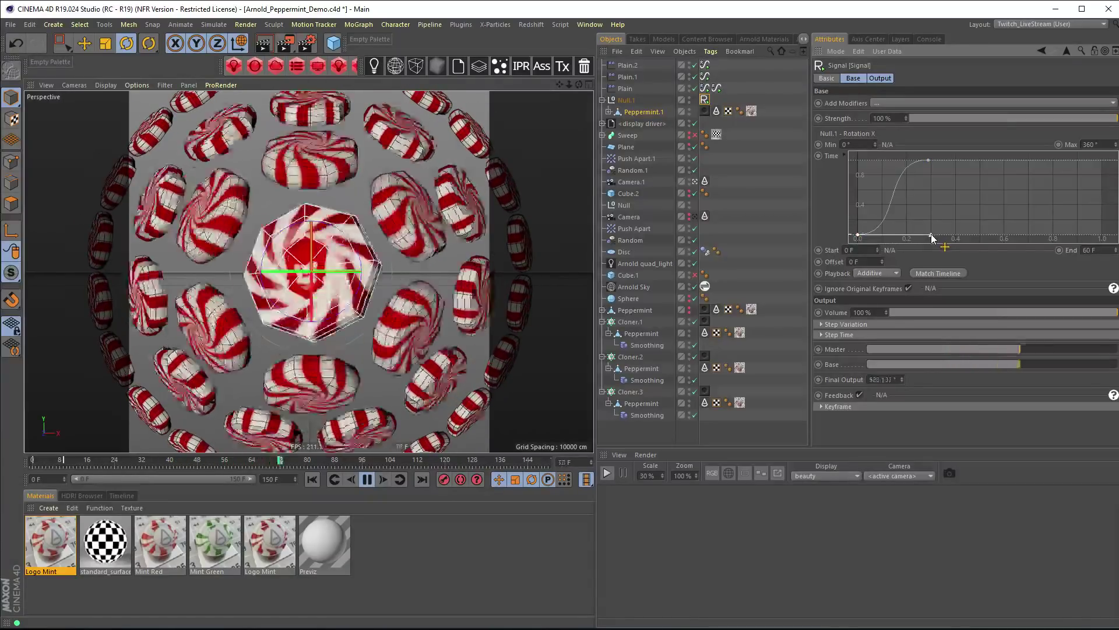
pyautogui.click(857, 235)
pyautogui.moveTo(882, 235); pyautogui.dragTo(909, 234)
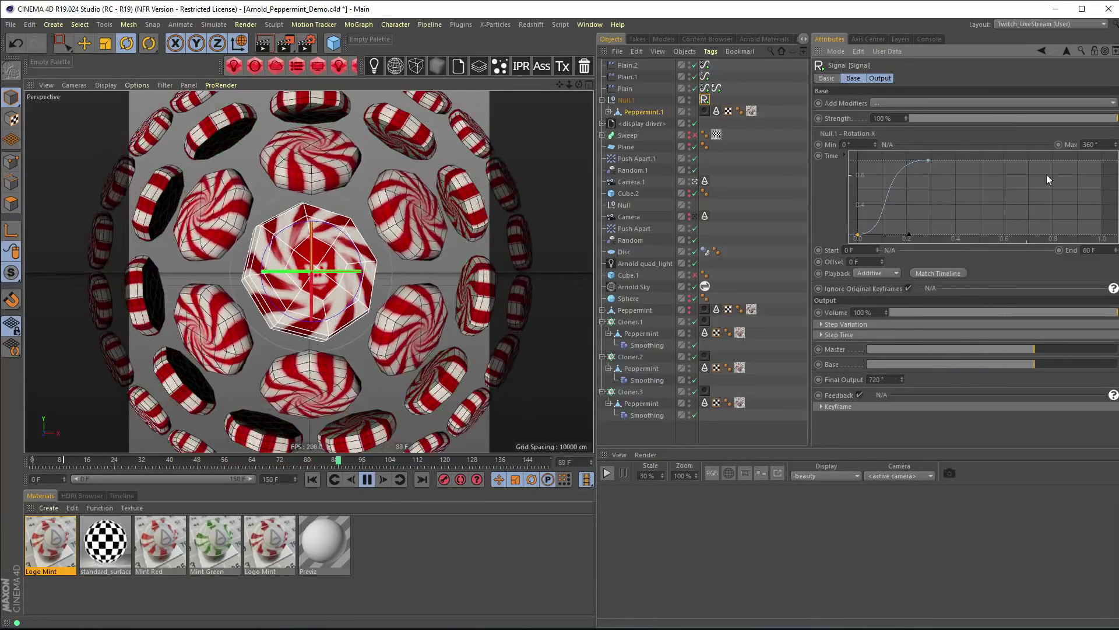
pyautogui.doubleClick(1089, 250)
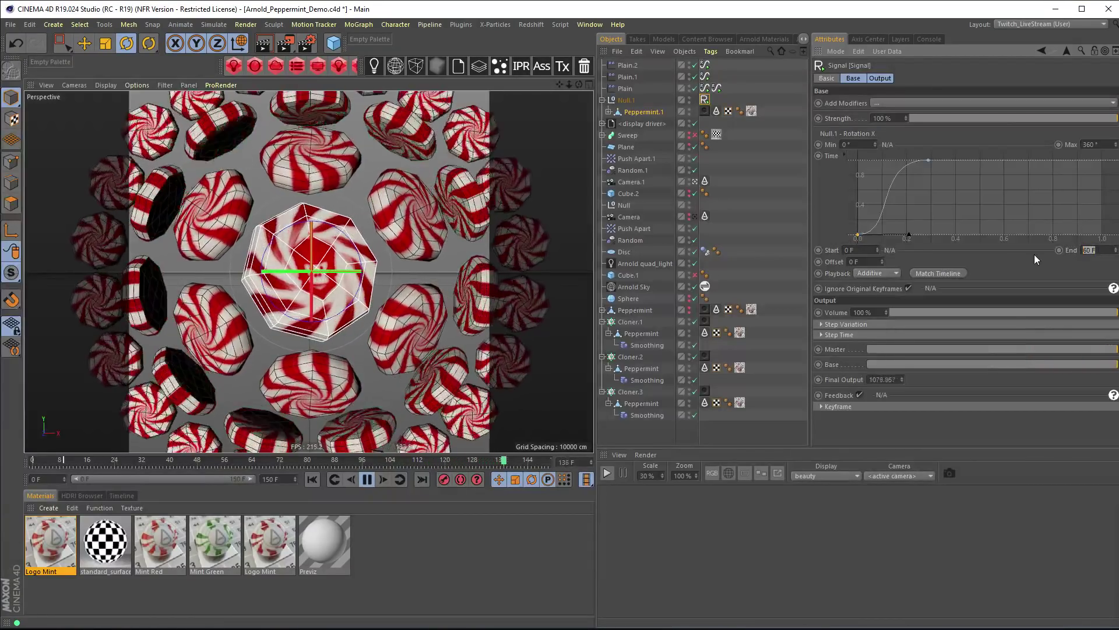
pyautogui.write('30')
pyautogui.press('Return')
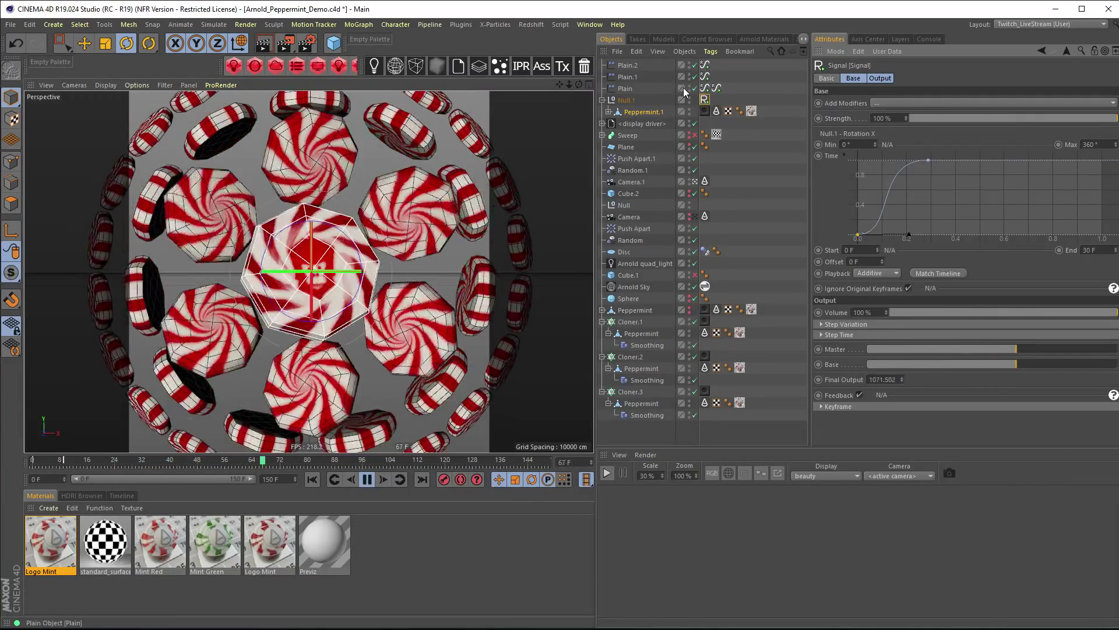
# - Add a second Signal tag to Null.1 and link it to the null's Position Z
pyautogui.click(622, 100)
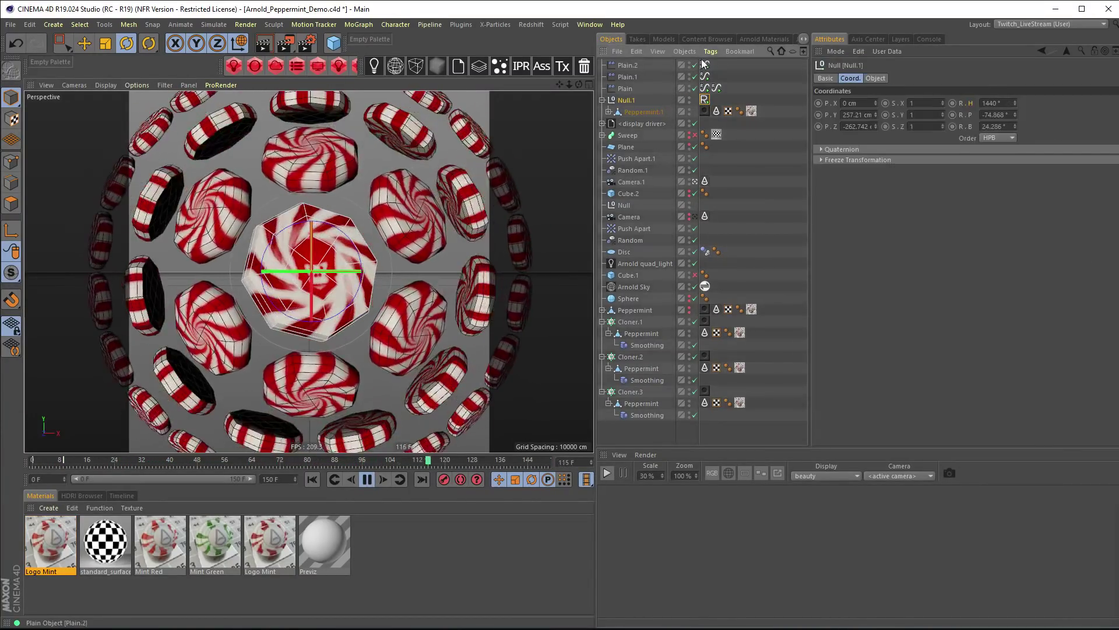
pyautogui.click(711, 51)
pyautogui.click(787, 255)
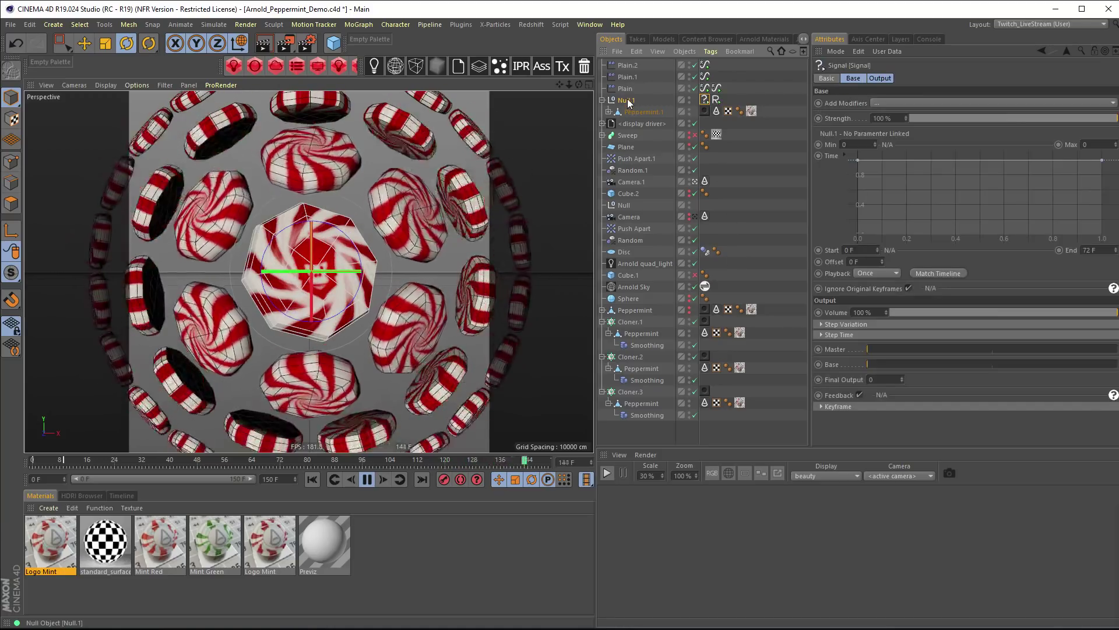
pyautogui.click(628, 101)
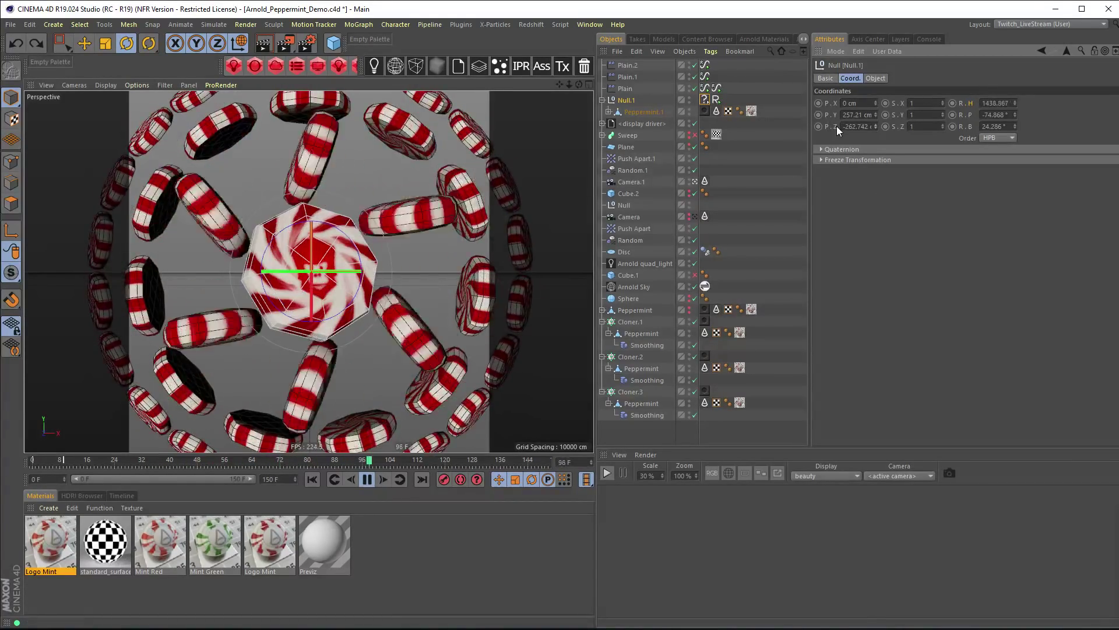
pyautogui.click(704, 100)
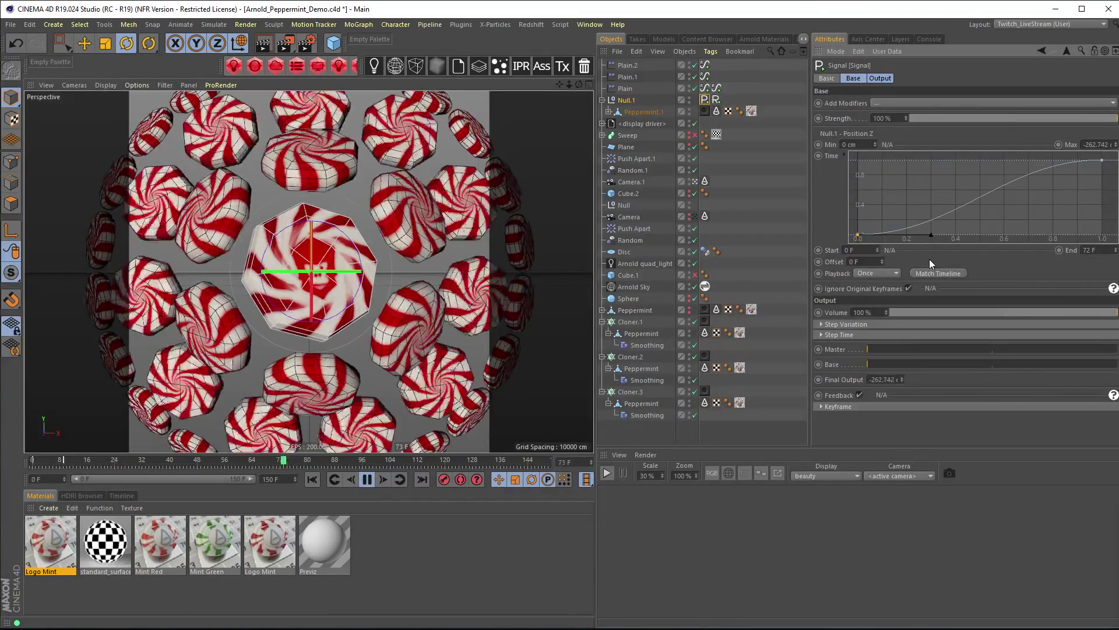
# - Set the Position Z signal's Max to -300 cm and its Min to -150 cm
pyautogui.click(1101, 144)
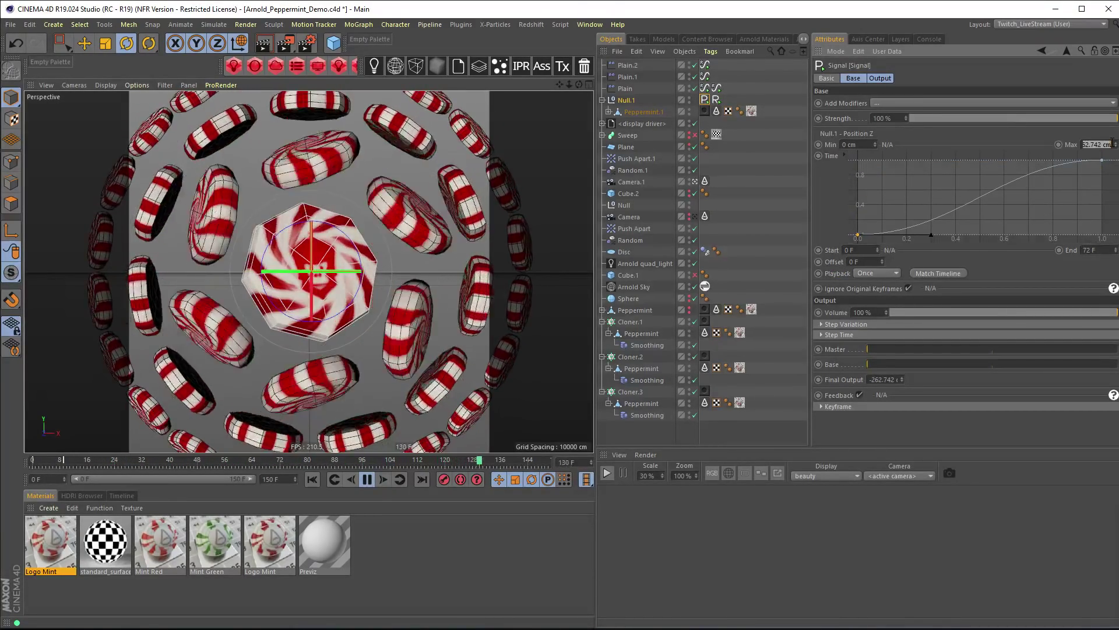
pyautogui.write('-300')
pyautogui.press('Return')
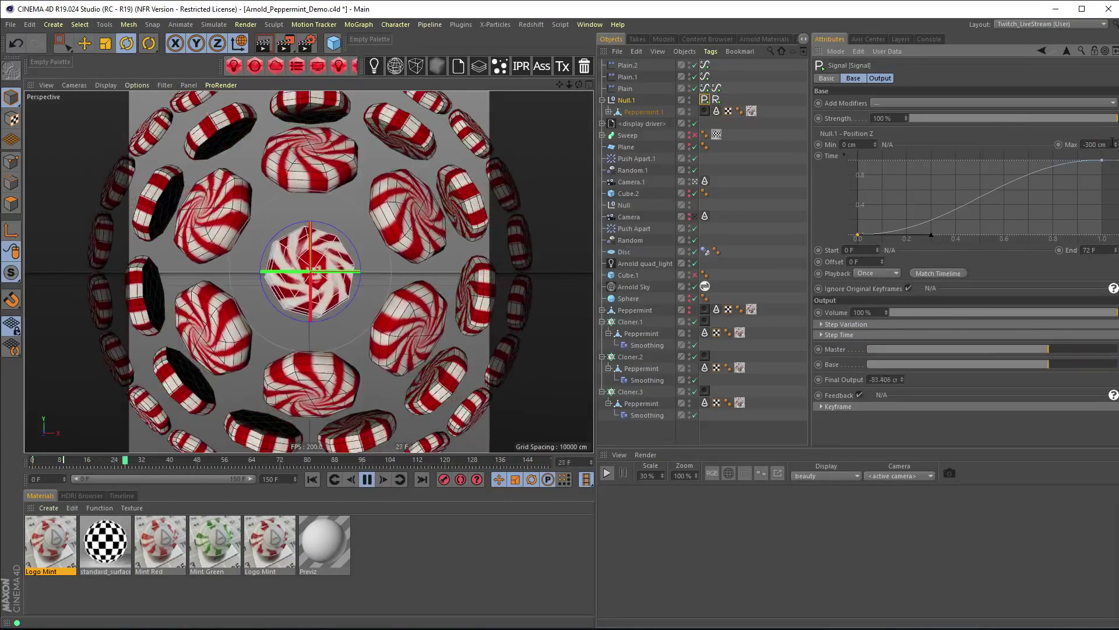
pyautogui.click(852, 145)
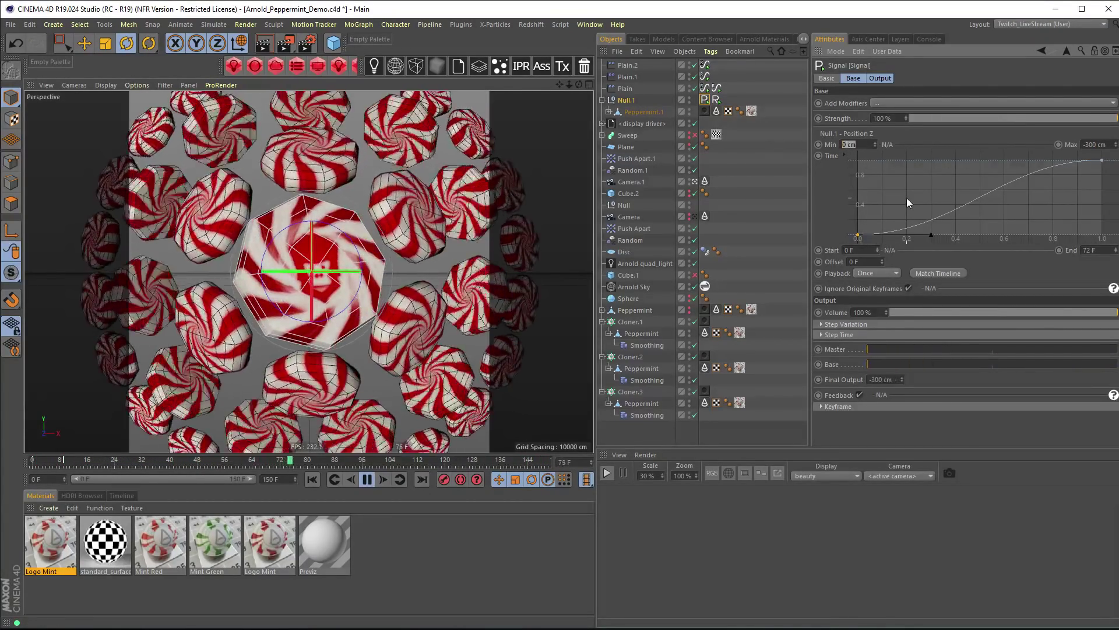
pyautogui.write('-15')
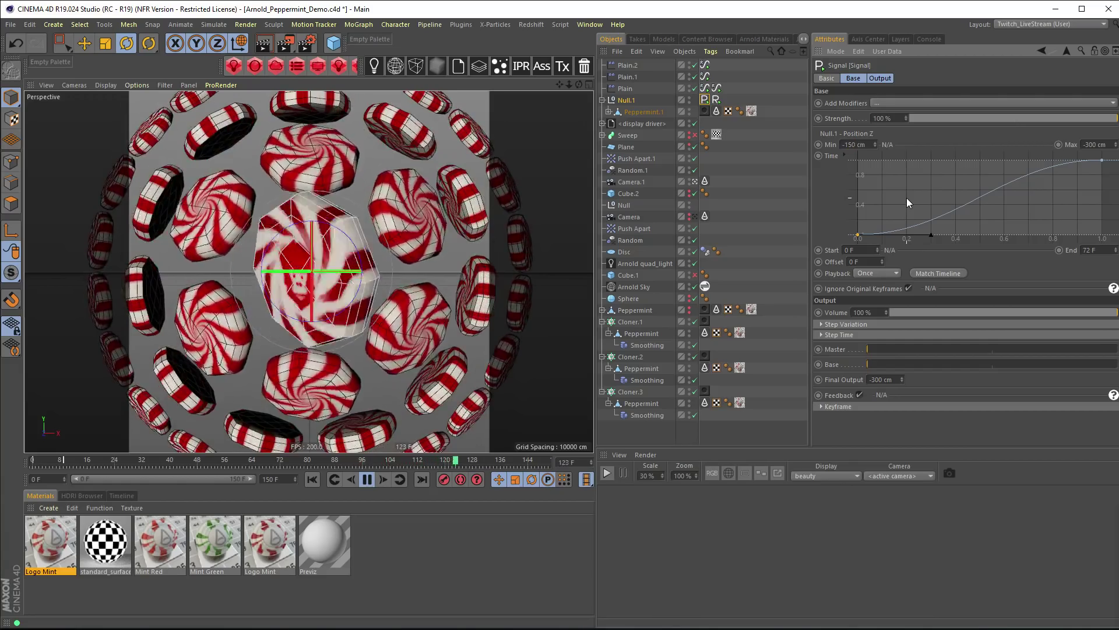
# - Set the Position Z signal's End to 60 F with Pingpong playback, and shorten End to 30 F
pyautogui.click(1091, 250)
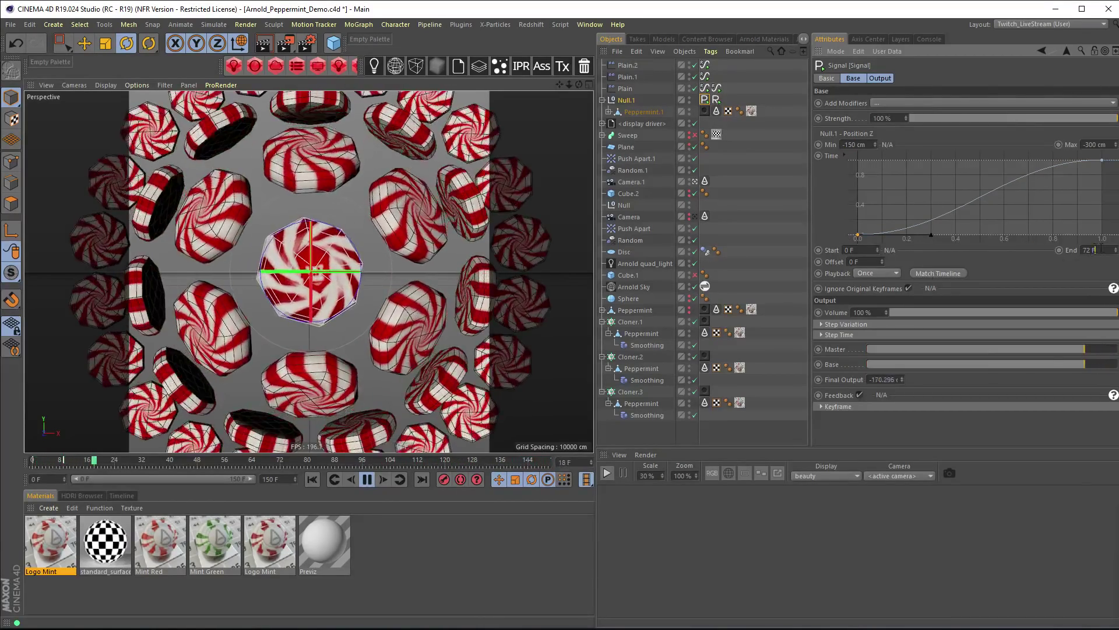
pyautogui.write('60')
pyautogui.press('Return')
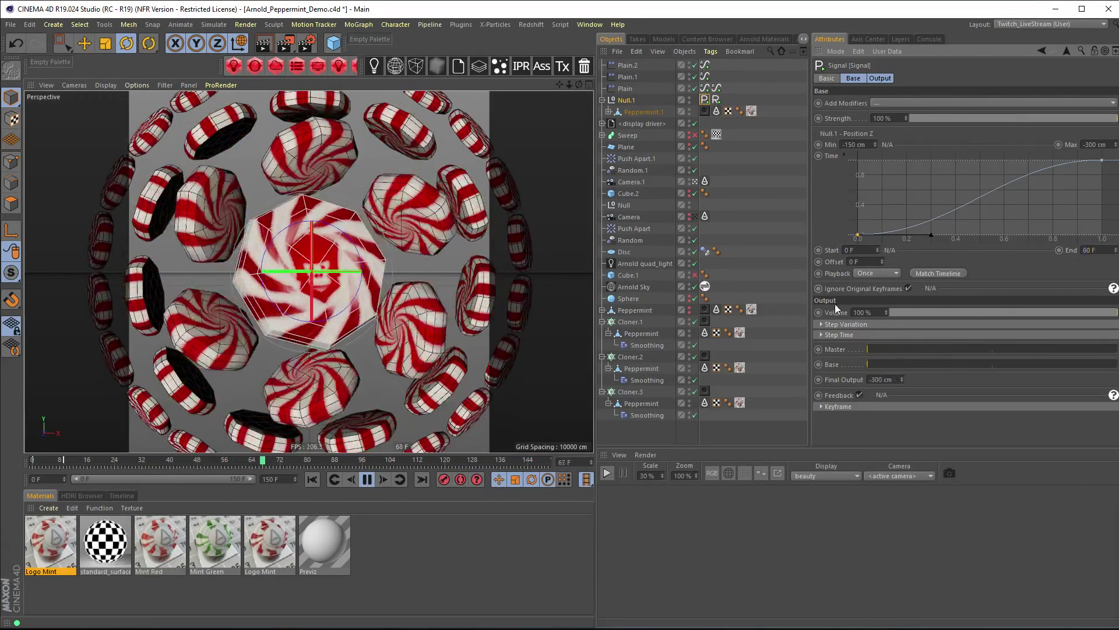
pyautogui.click(876, 274)
pyautogui.click(884, 305)
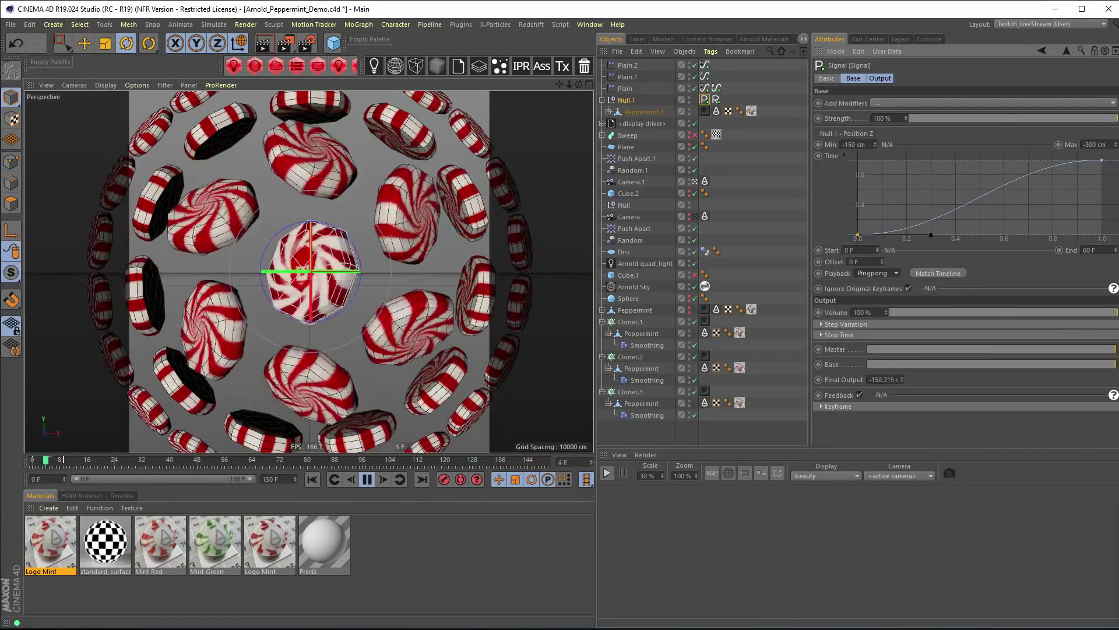
pyautogui.write('30')
pyautogui.press('Return')
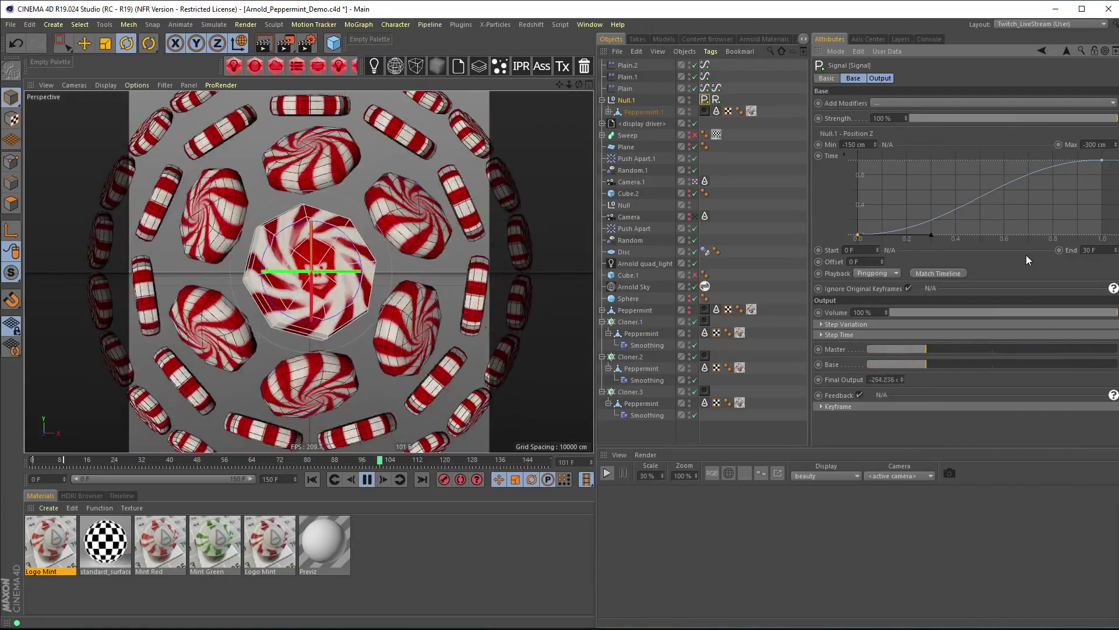
# - Try a Max of -450 cm on the Position Z signal, and set it to -400 cm
pyautogui.doubleClick(1107, 144)
pyautogui.write('-455')
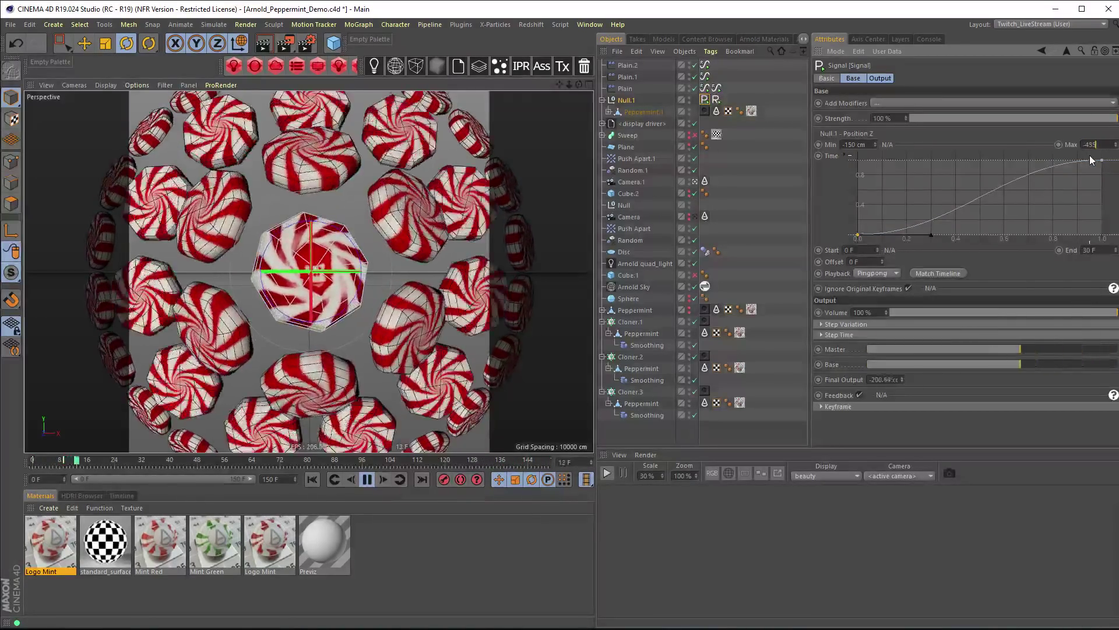
pyautogui.press('Return')
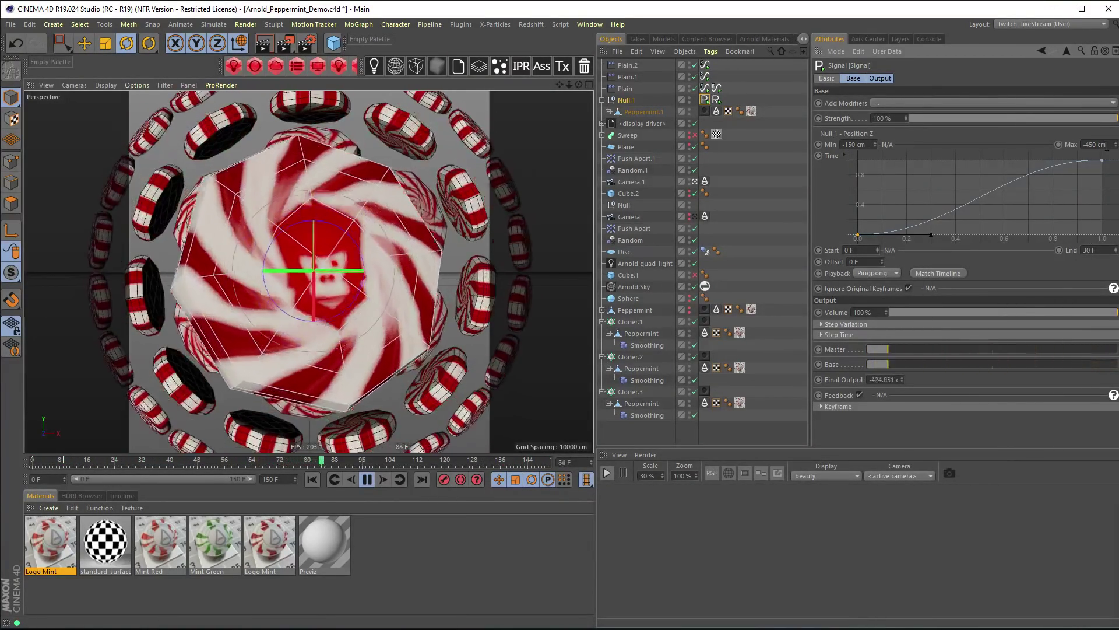
pyautogui.doubleClick(1090, 146)
pyautogui.write('-400')
pyautogui.press('Return')
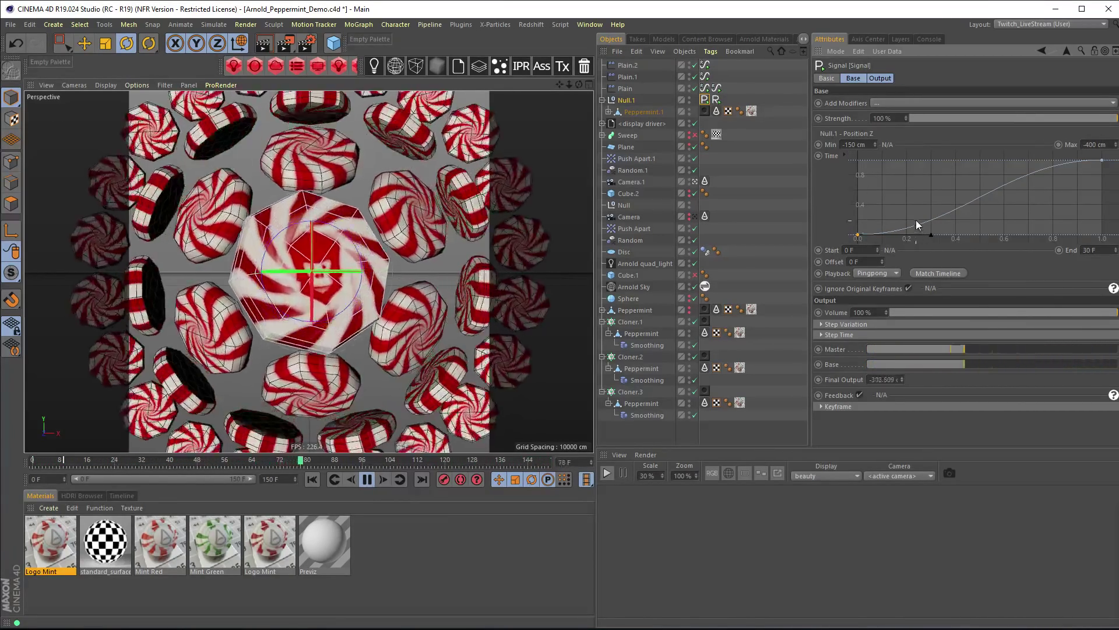
# - Raise the start handle of the Position Z signal's curve to remove the ease at its beginning
pyautogui.moveTo(931, 236); pyautogui.dragTo(932, 198)
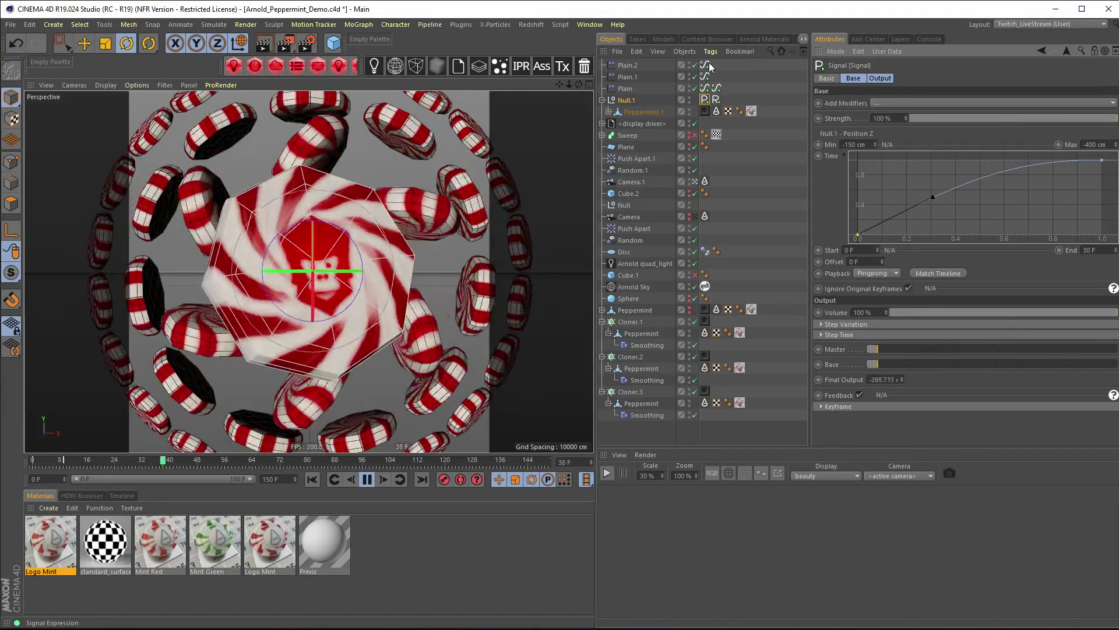
# - Set the Rotation X signal's End to 60 F and stretch its curve so the end key sits at about 0.6
pyautogui.click(716, 99)
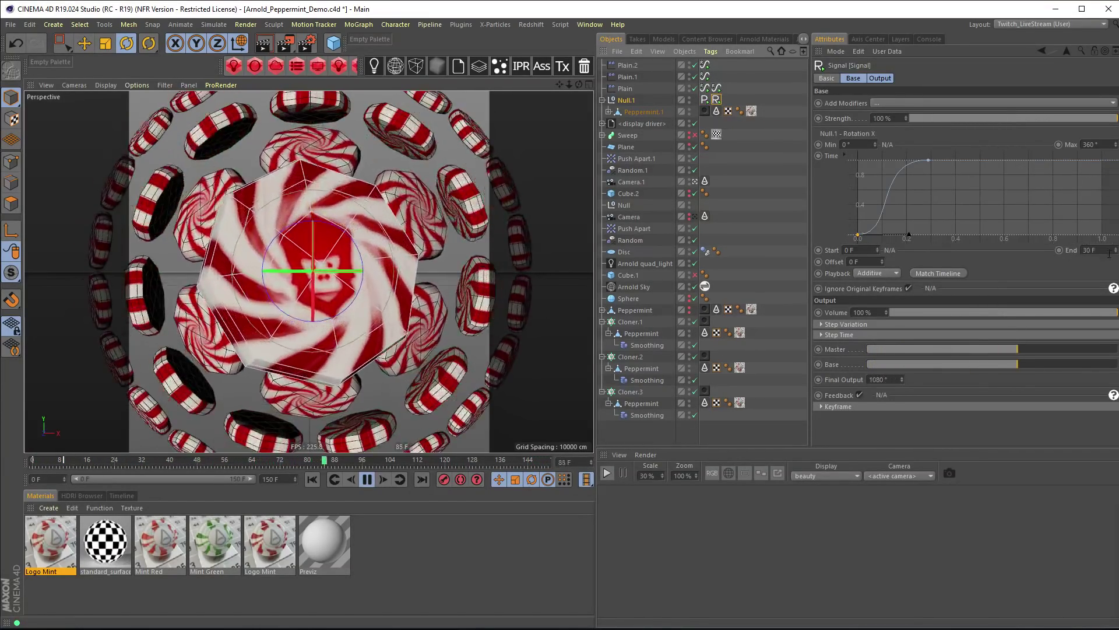
pyautogui.moveTo(1109, 253); pyautogui.dragTo(1017, 249)
pyautogui.write('60')
pyautogui.press('Return')
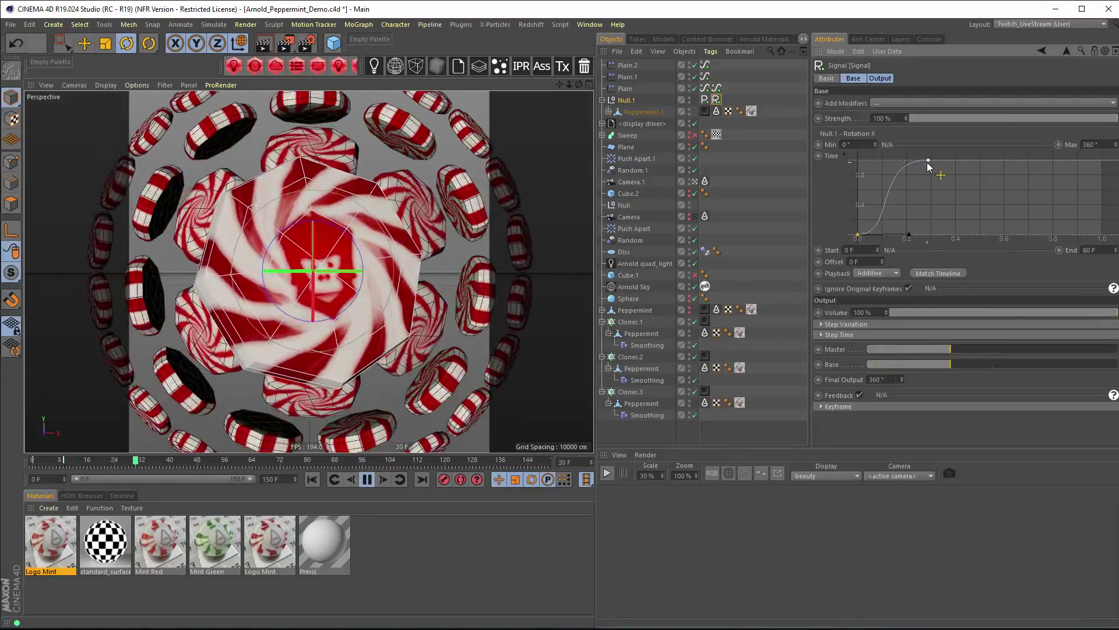
pyautogui.moveTo(928, 160); pyautogui.dragTo(1001, 160)
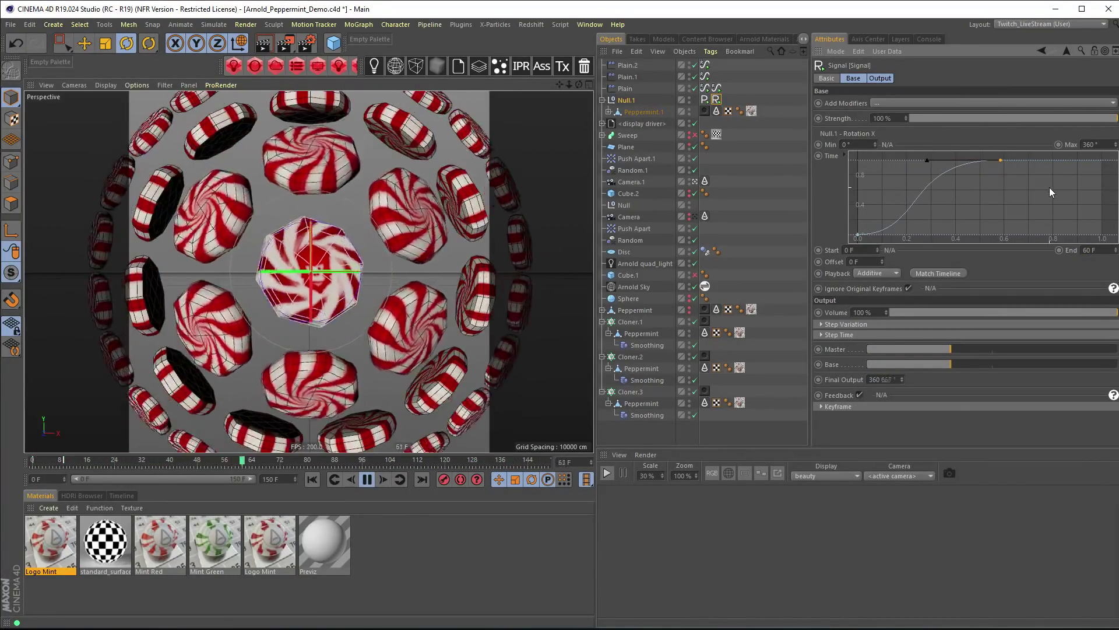
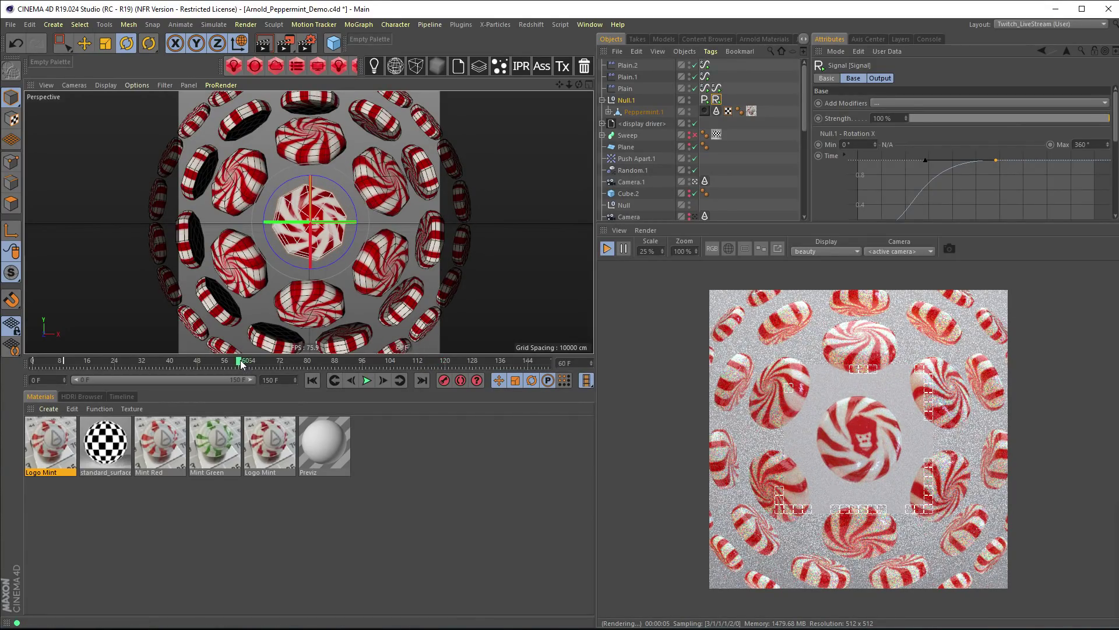
# - Check the rendered mints at frames 75 and 52
pyautogui.click(290, 361)
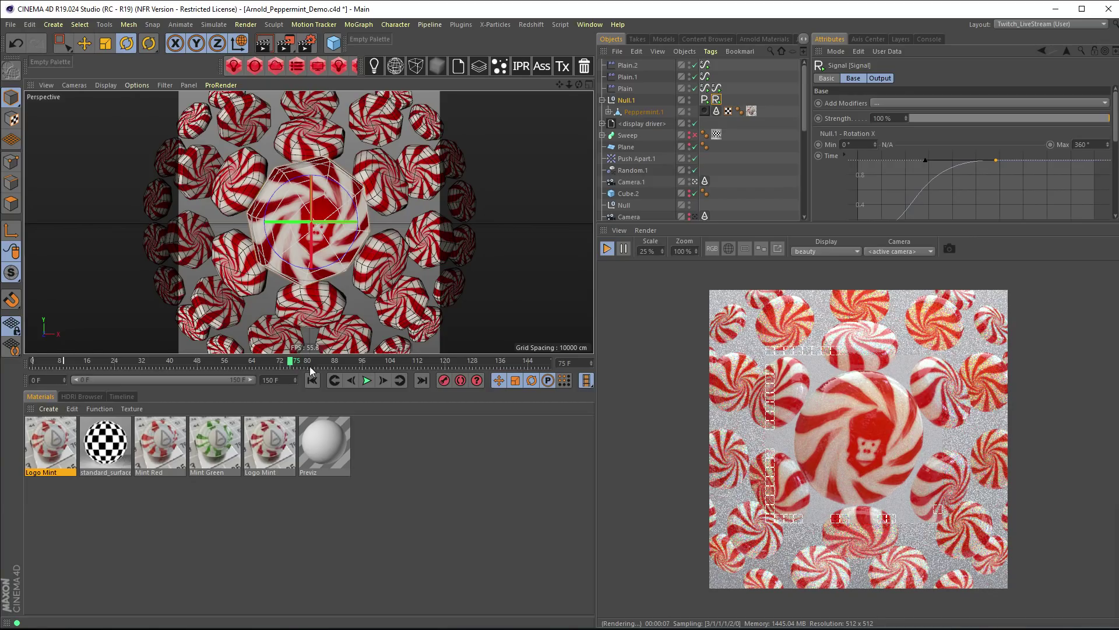
pyautogui.click(211, 362)
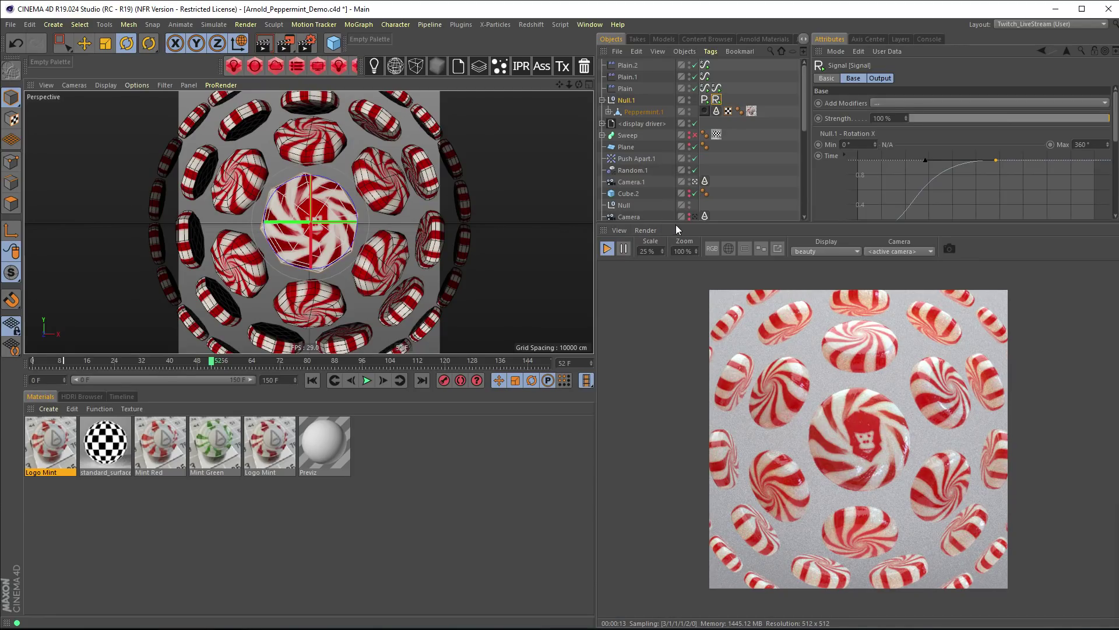
# - Enlarge the object list and collapse the Cloner.1 and Cloner.2 hierarchies
pyautogui.moveTo(677, 225); pyautogui.dragTo(679, 325)
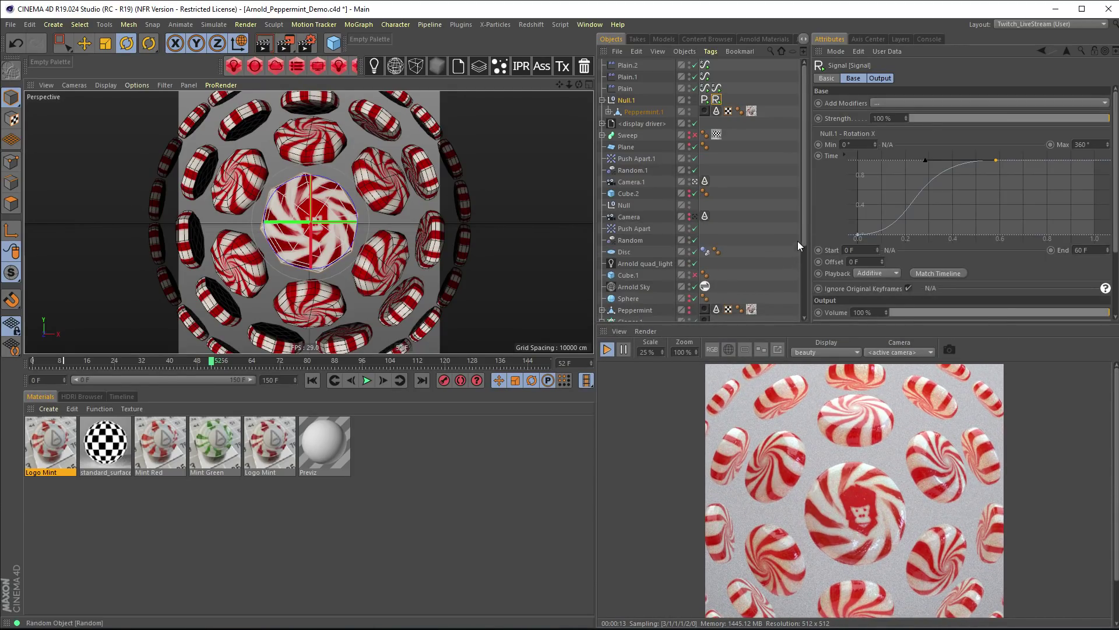
pyautogui.moveTo(804, 233); pyautogui.dragTo(814, 303)
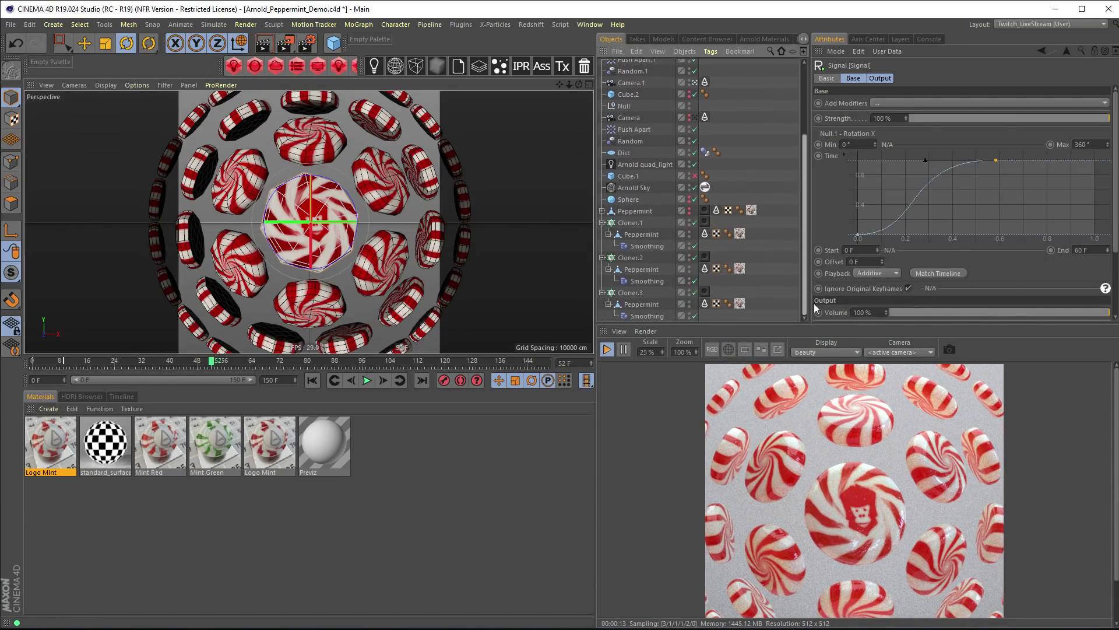
pyautogui.click(606, 226)
pyautogui.click(602, 222)
pyautogui.click(602, 257)
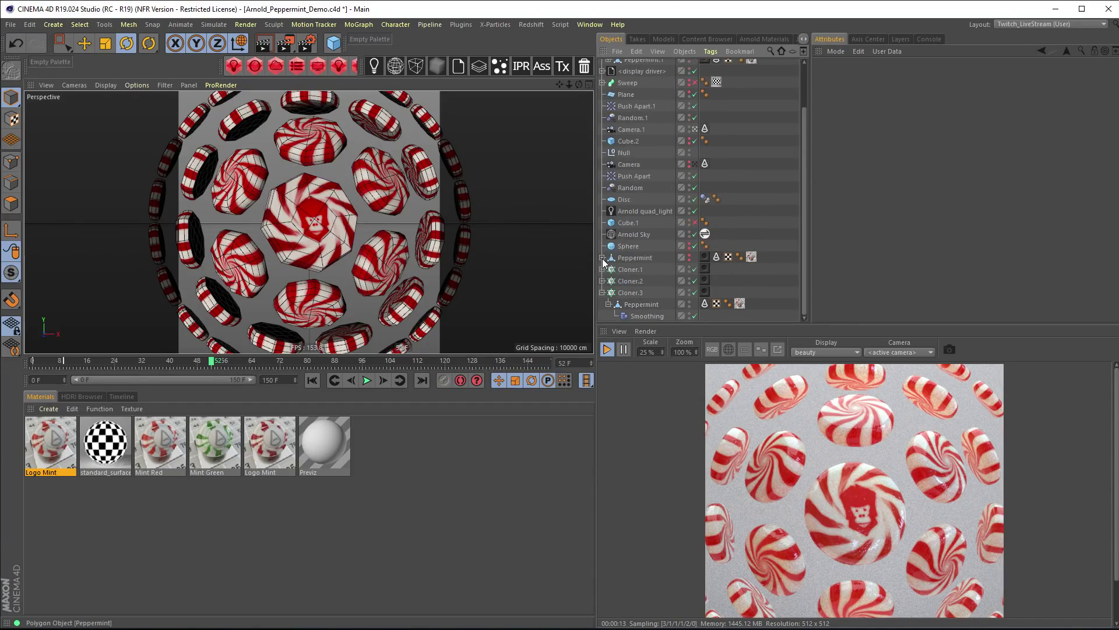
# - Disable the Arnold quad_light and delete the existing Arnold Sky
pyautogui.click(638, 212)
pyautogui.click(695, 211)
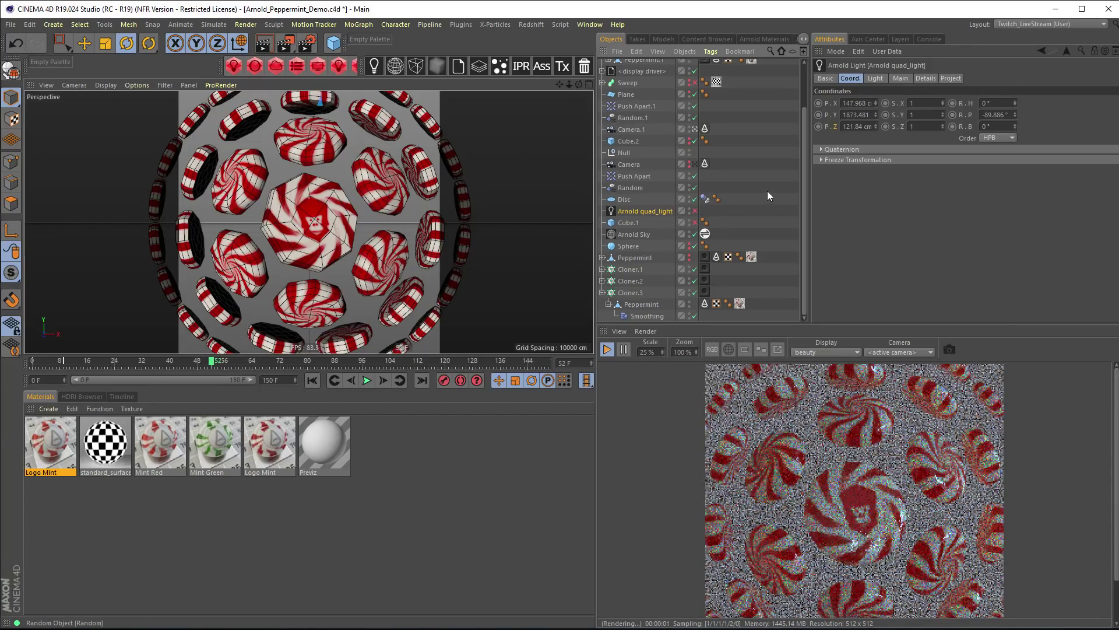
pyautogui.click(643, 234)
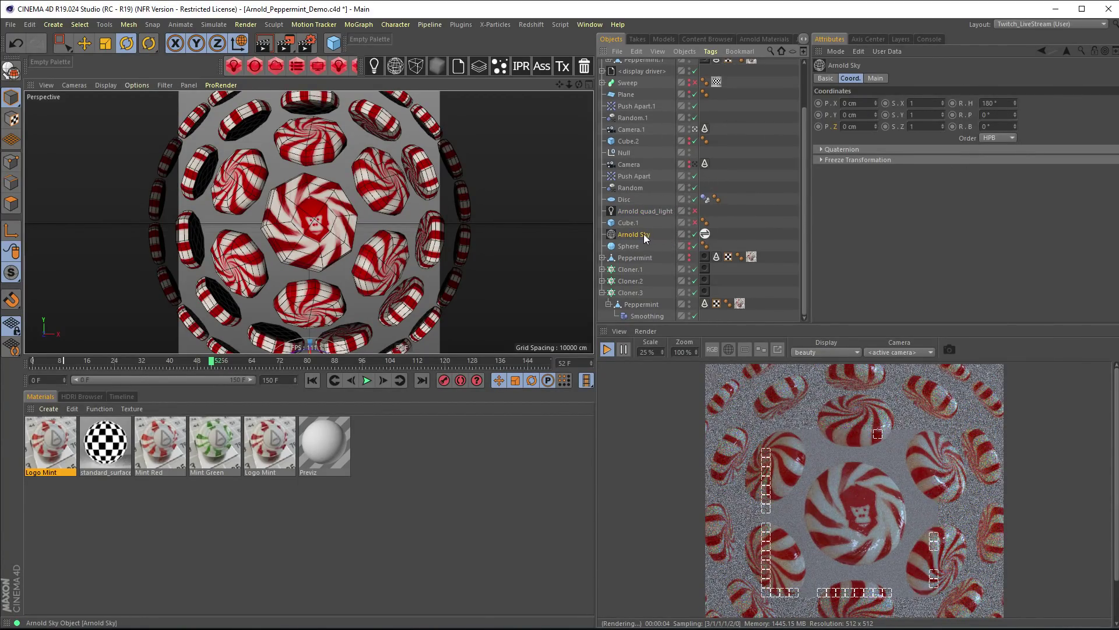
pyautogui.press('Delete')
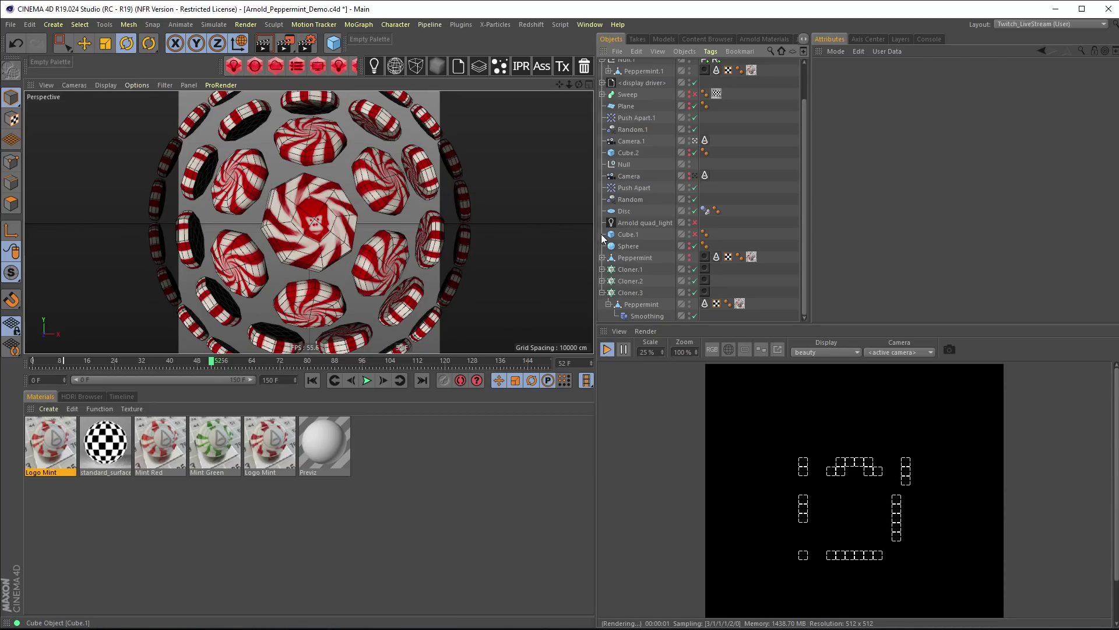
# - Hide Cloner.1, Cloner.2 and Cloner.3 in the viewport and render, and collapse the Cloner.3 hierarchy
pyautogui.click(694, 293)
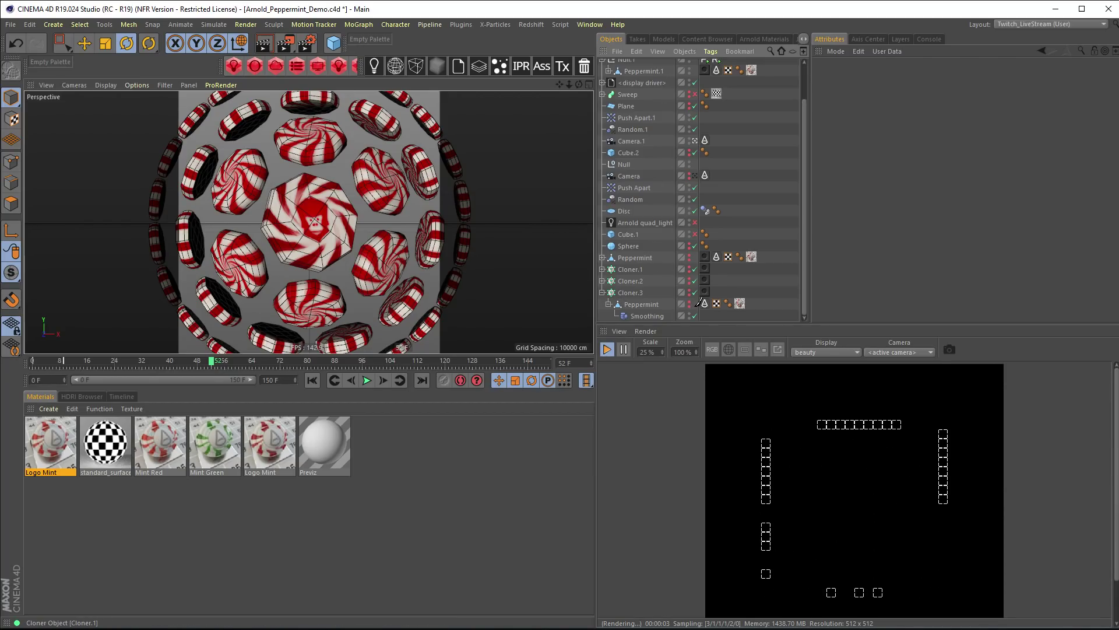
pyautogui.click(601, 292)
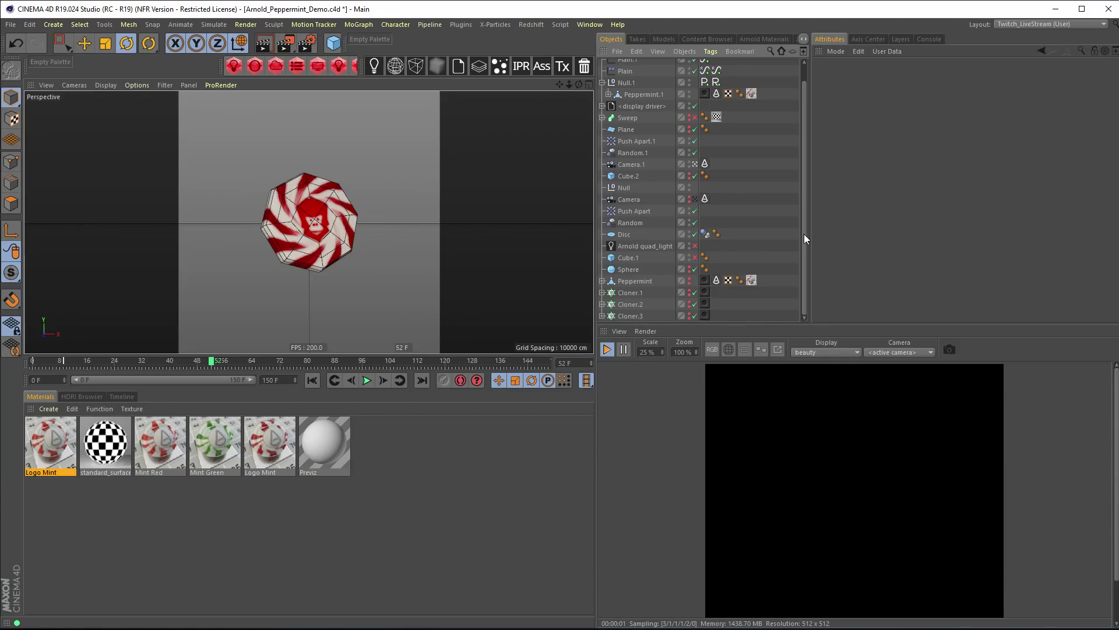
pyautogui.scroll(1, 805, 229)
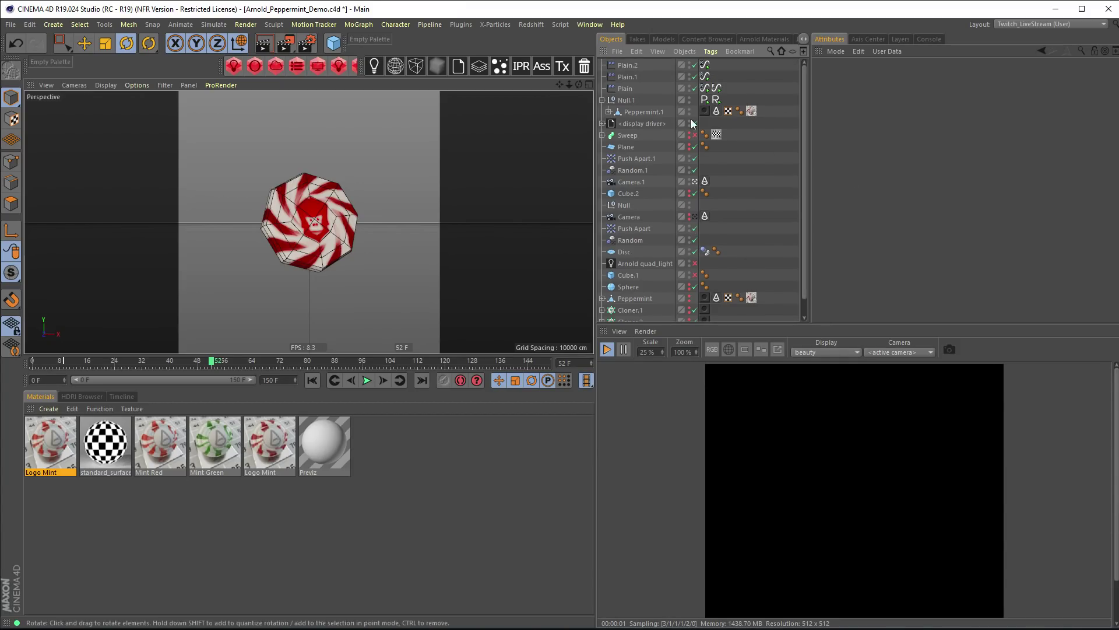
# - Add a new Arnold Sky and show its main skydome settings
pyautogui.click(397, 67)
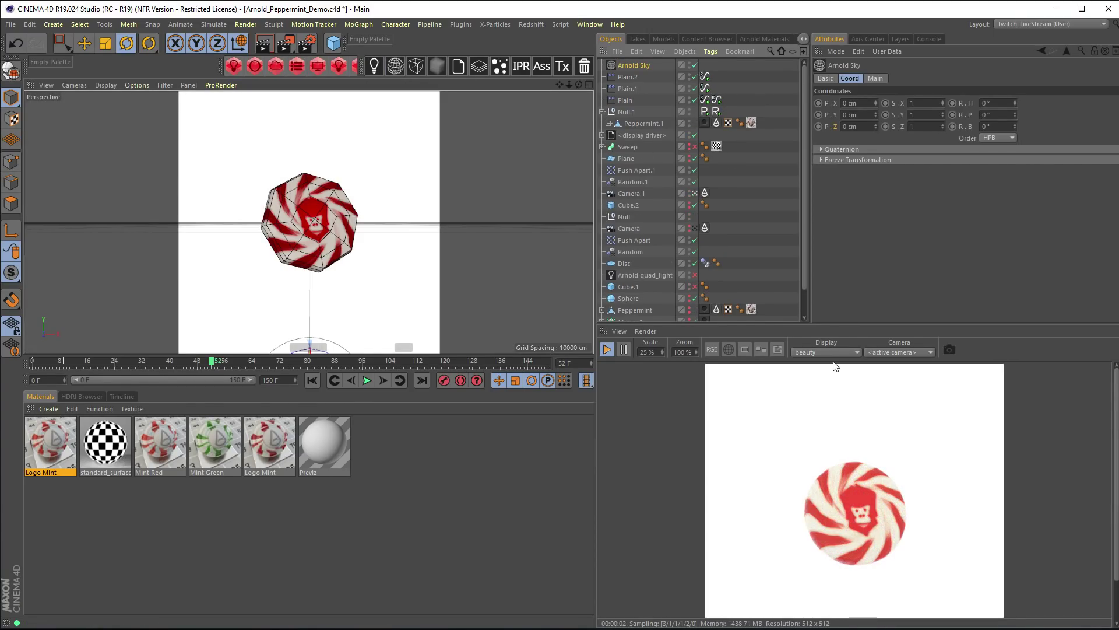
pyautogui.moveTo(849, 323); pyautogui.dragTo(849, 279)
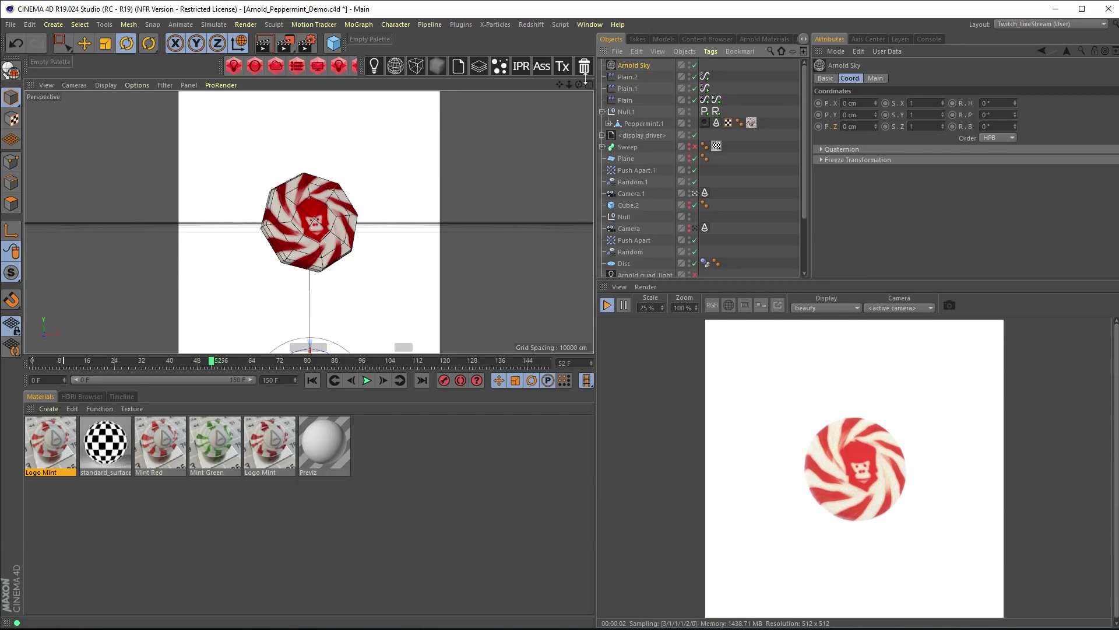
pyautogui.click(875, 78)
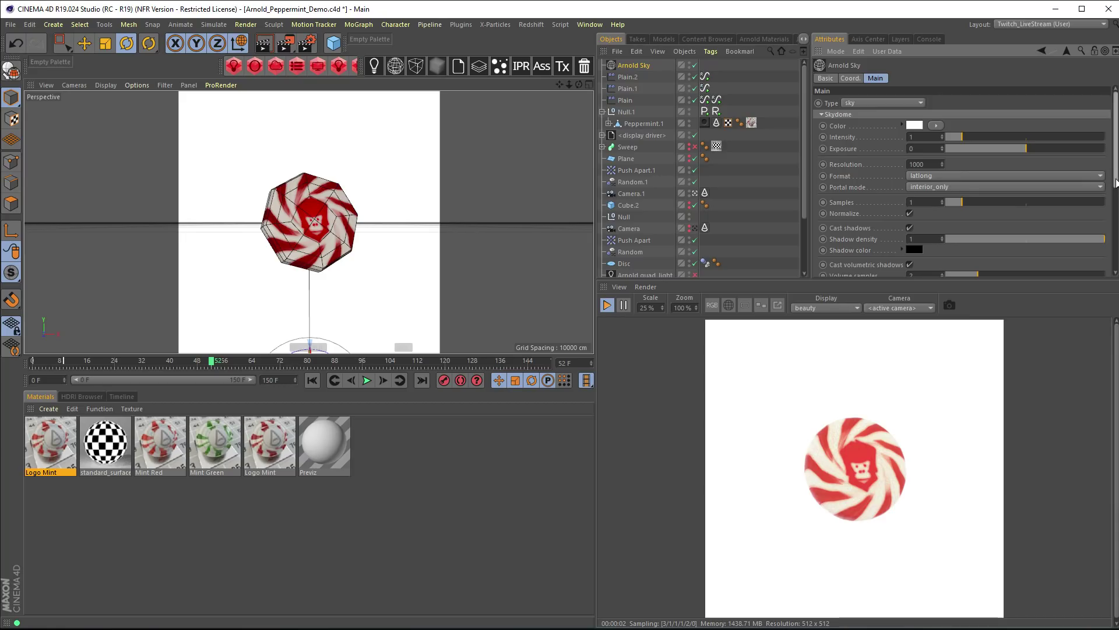
# - Try a Camera contribution of 0 on the Arnold Sky, and set it back to 1
pyautogui.moveTo(1116, 182); pyautogui.dragTo(1116, 268)
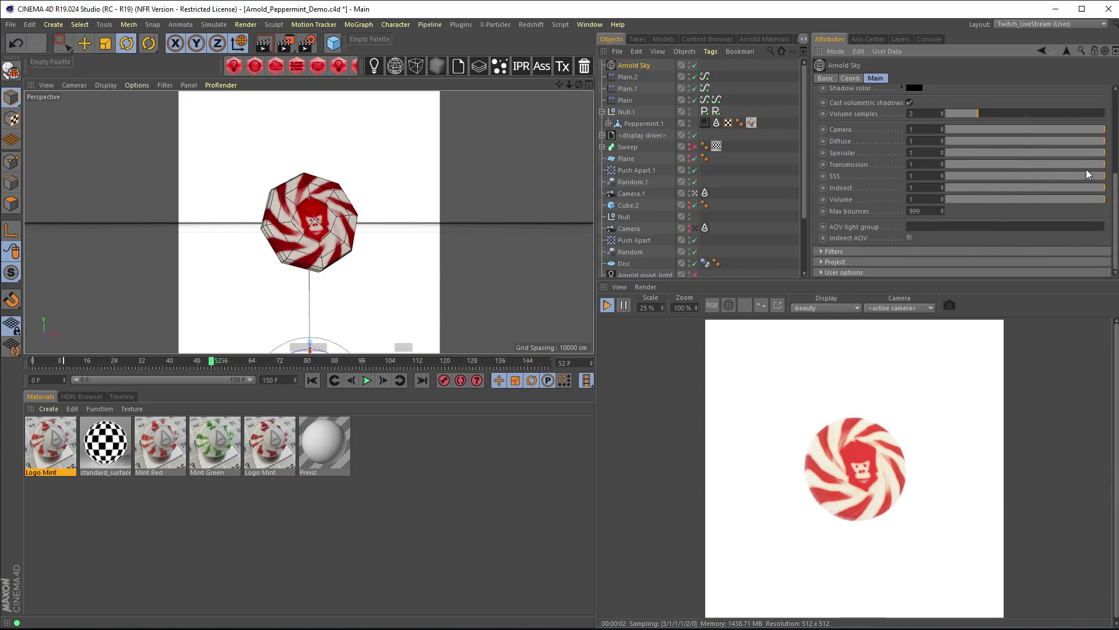
pyautogui.scroll(3, 944, 193)
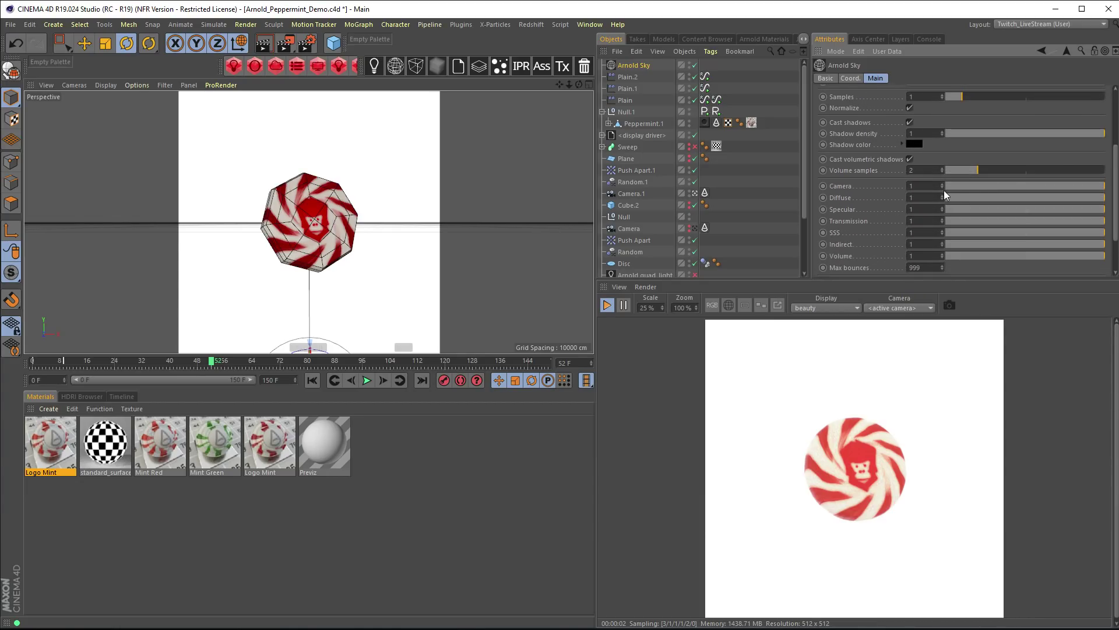
pyautogui.write('0')
pyautogui.press('Return')
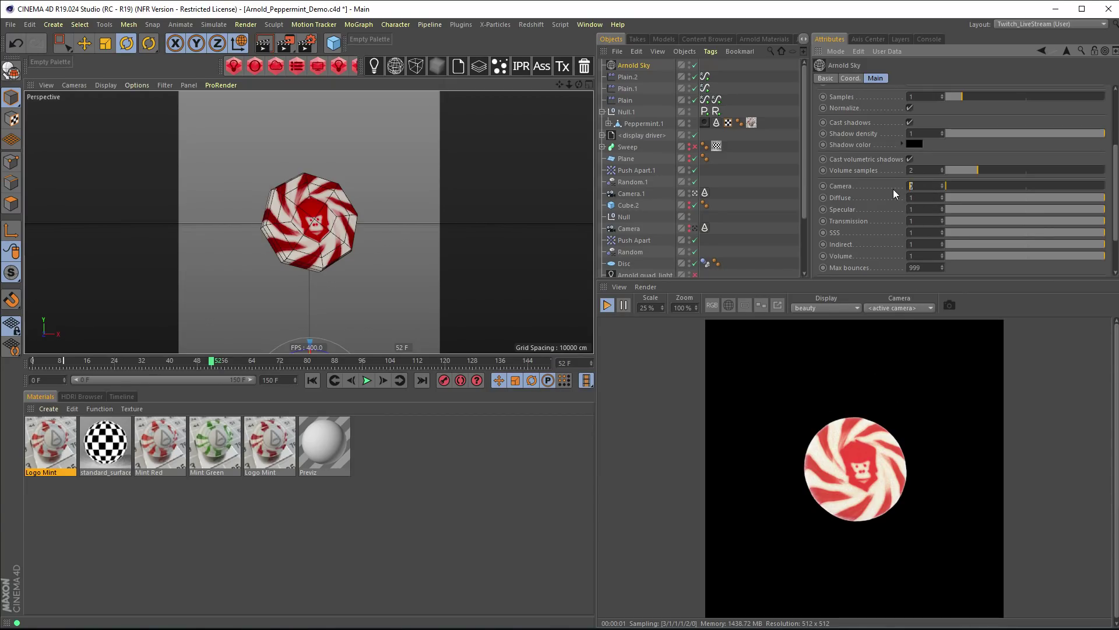
pyautogui.write('1')
pyautogui.press('Return')
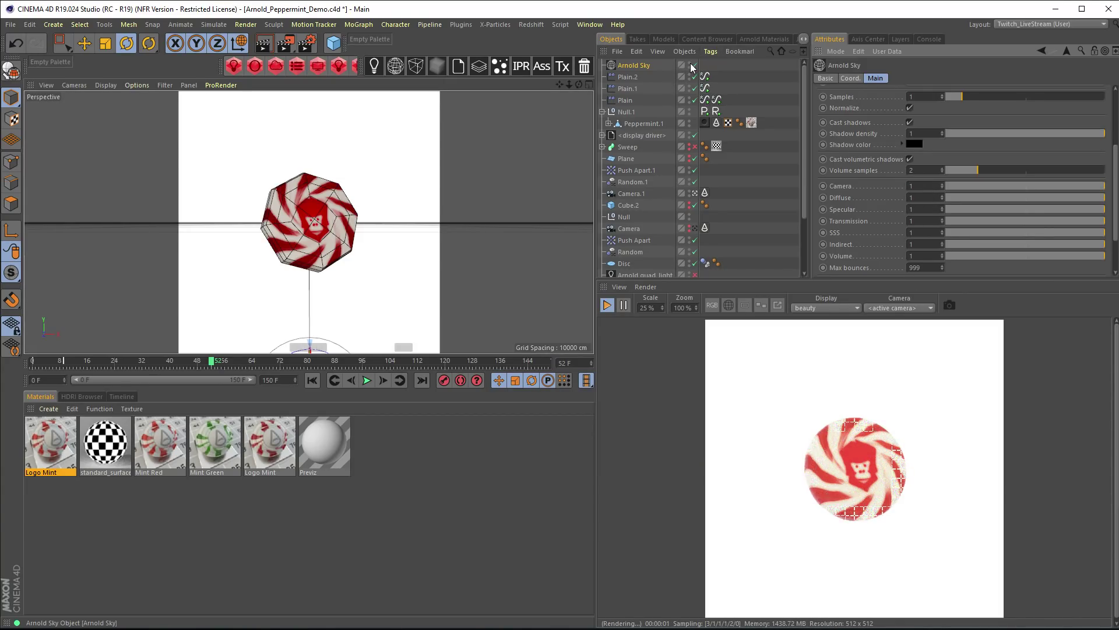
# - Hide the Arnold Sky in the viewport and add an HDRI Link tag to it
pyautogui.click(690, 63)
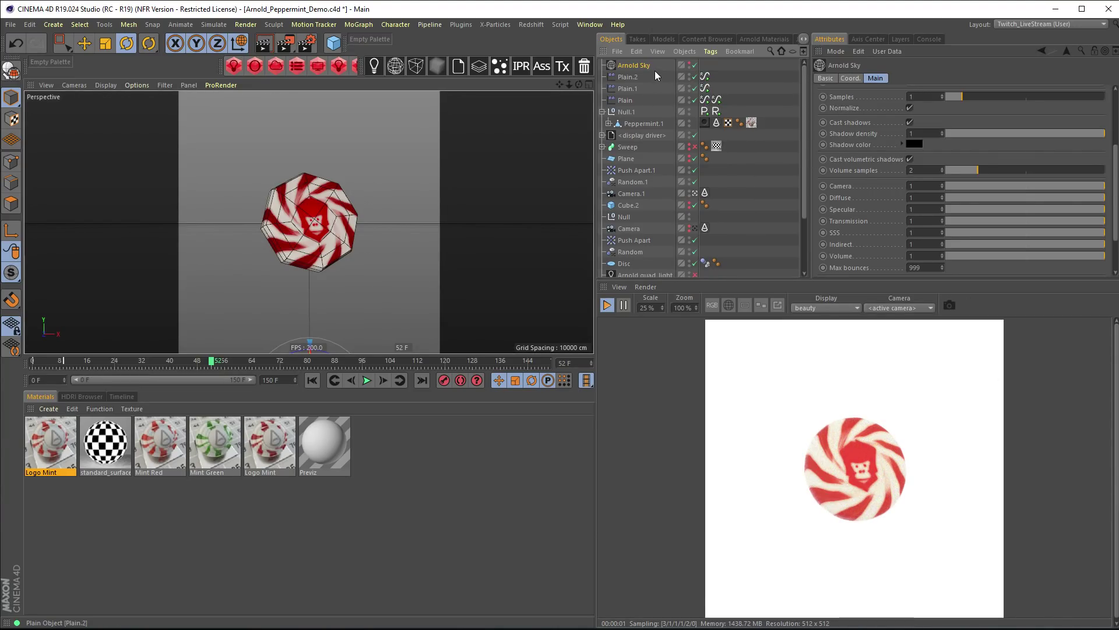
pyautogui.click(711, 51)
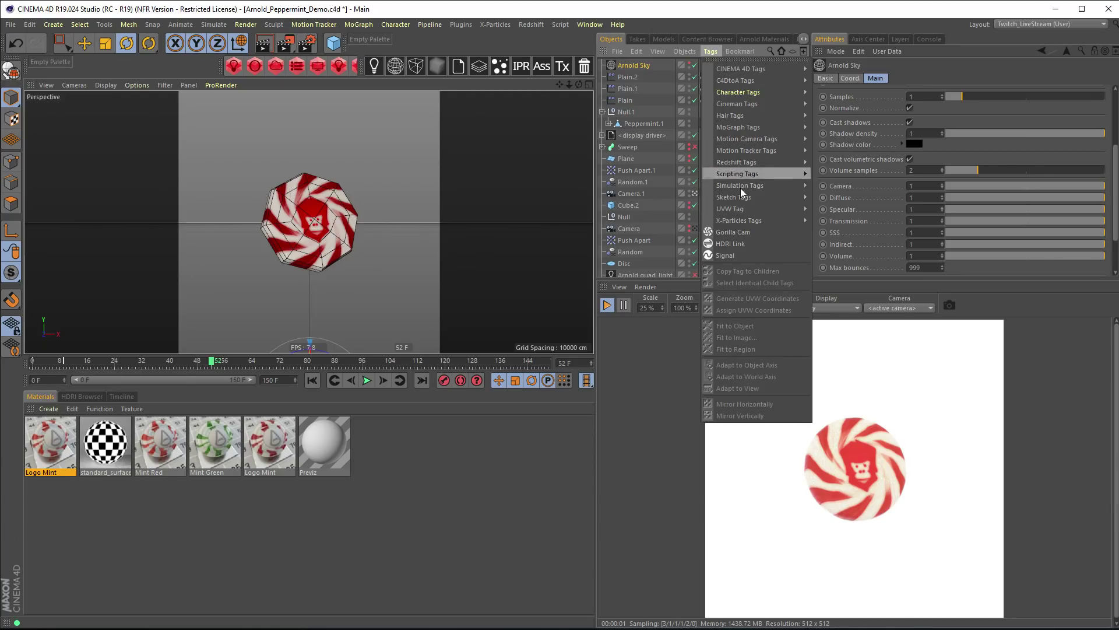
pyautogui.click(740, 243)
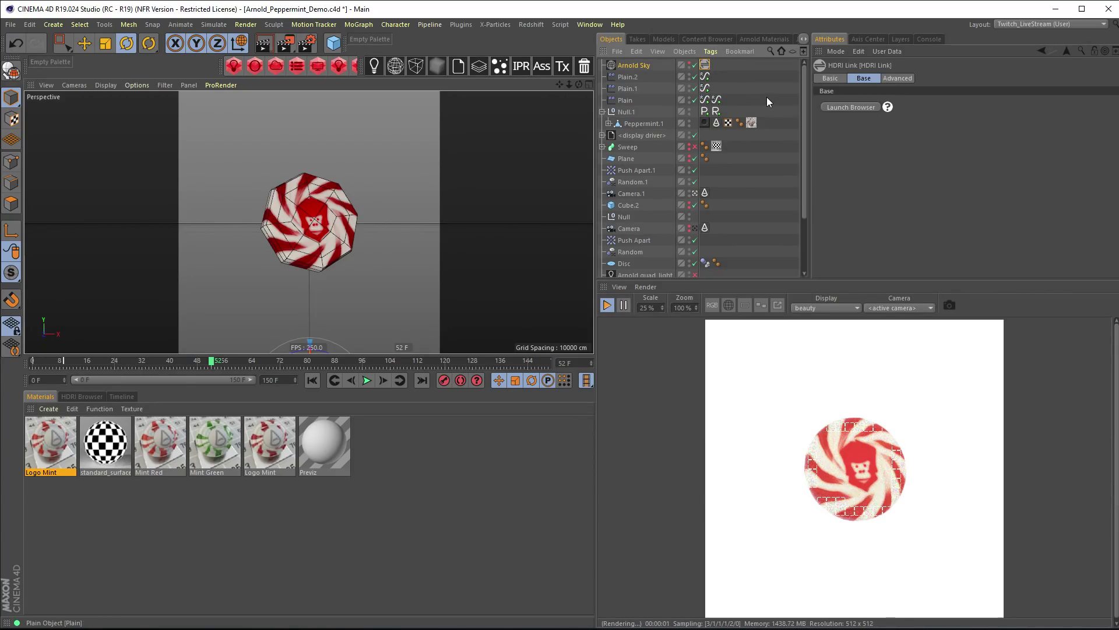
# - Switch the Arnold Sky's Color to texture without choosing a file, and connect the Color to the HDRI Link tag
pyautogui.click(635, 64)
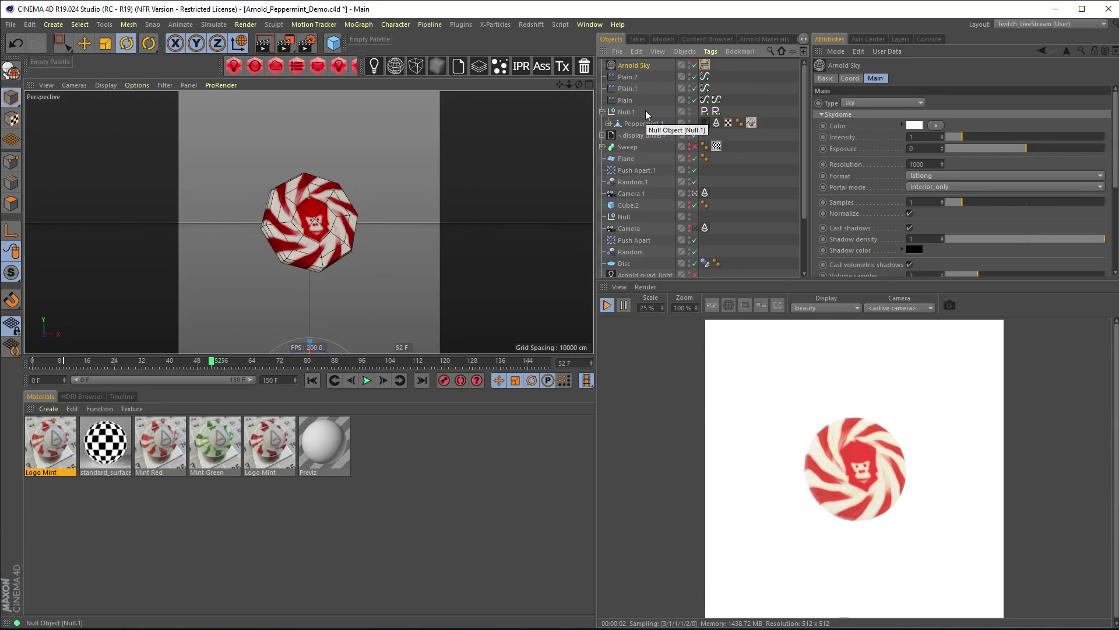
pyautogui.click(933, 127)
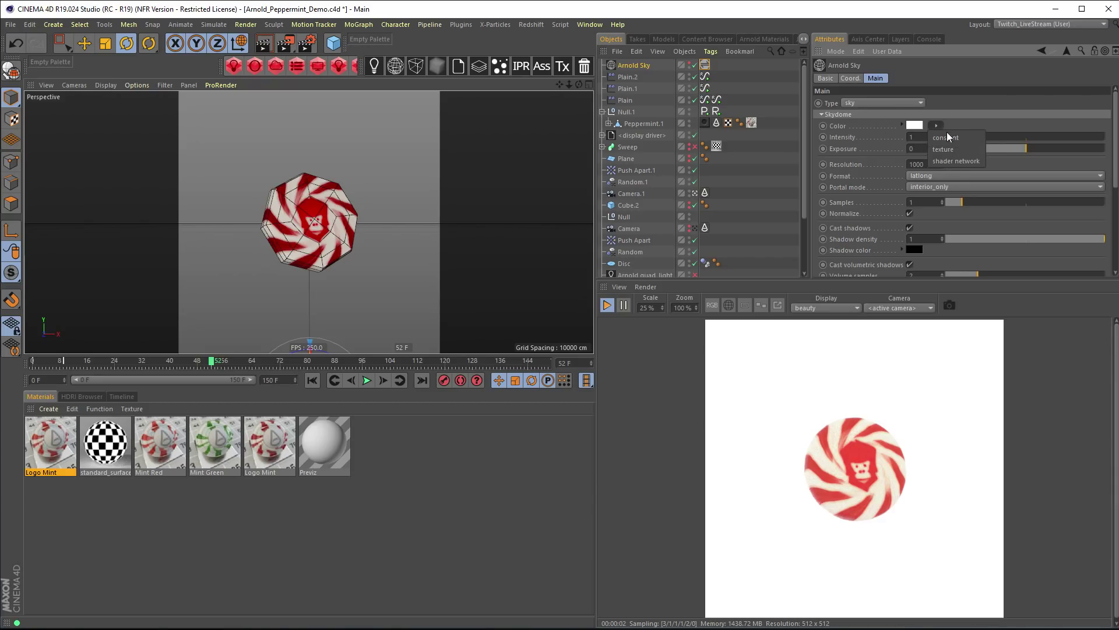
pyautogui.click(947, 149)
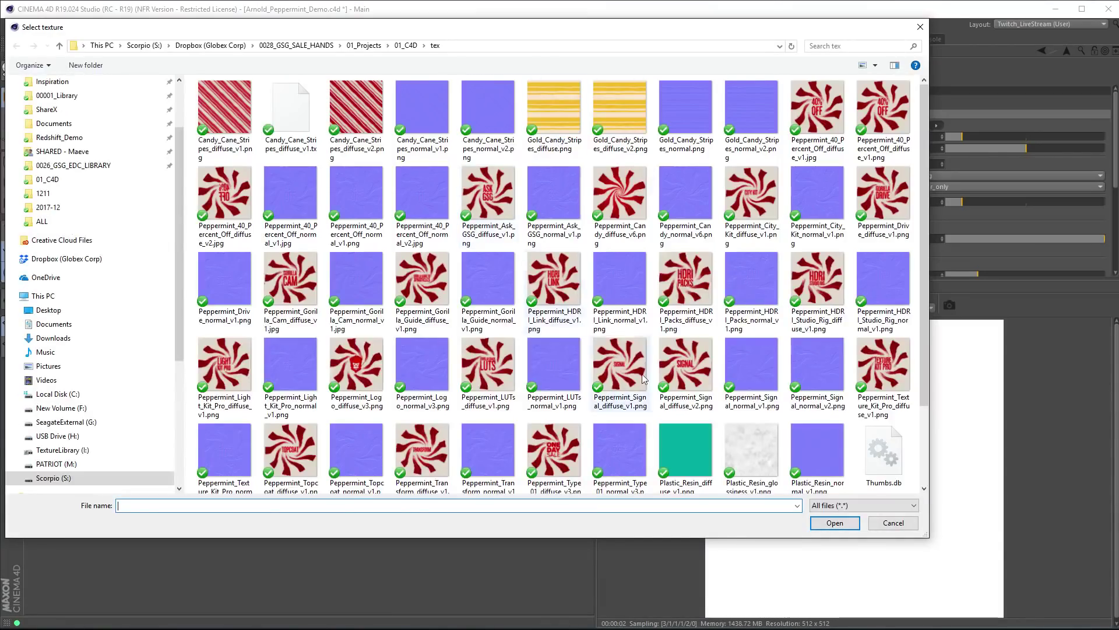
pyautogui.click(894, 523)
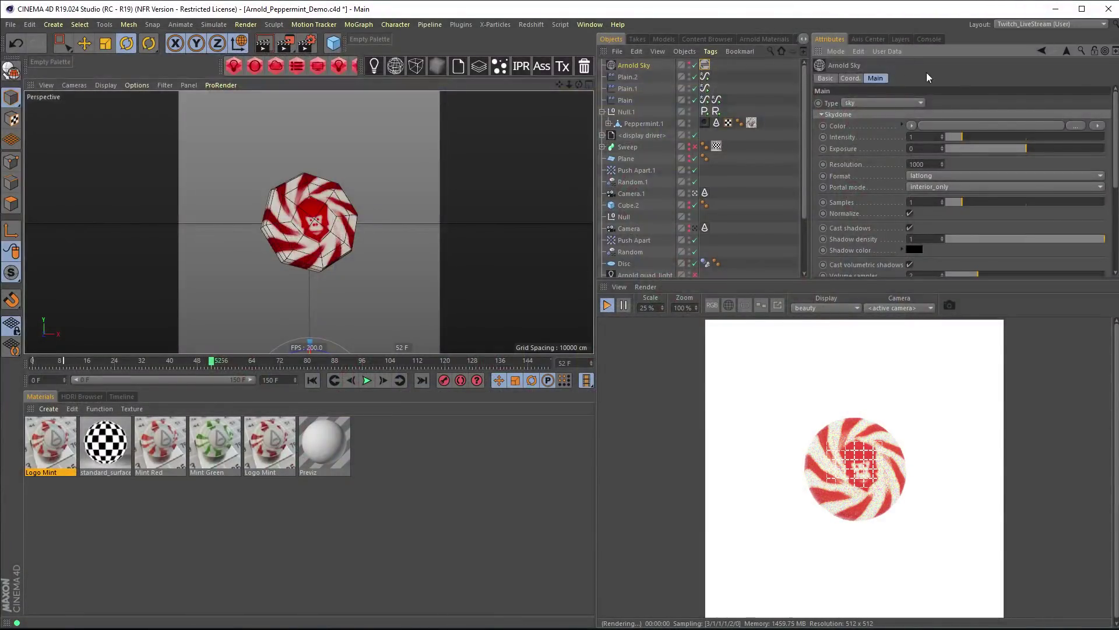
pyautogui.click(843, 125)
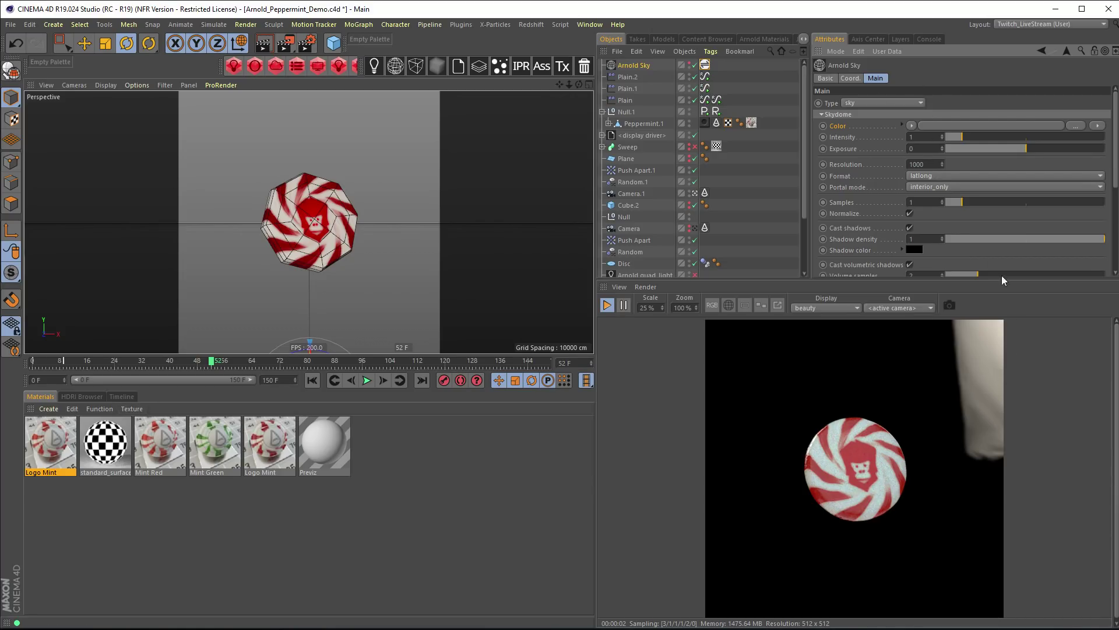
# - Open the HDRI browser from the sky's HDRI Link tag and load the Pro Studios Metal pack
pyautogui.click(705, 65)
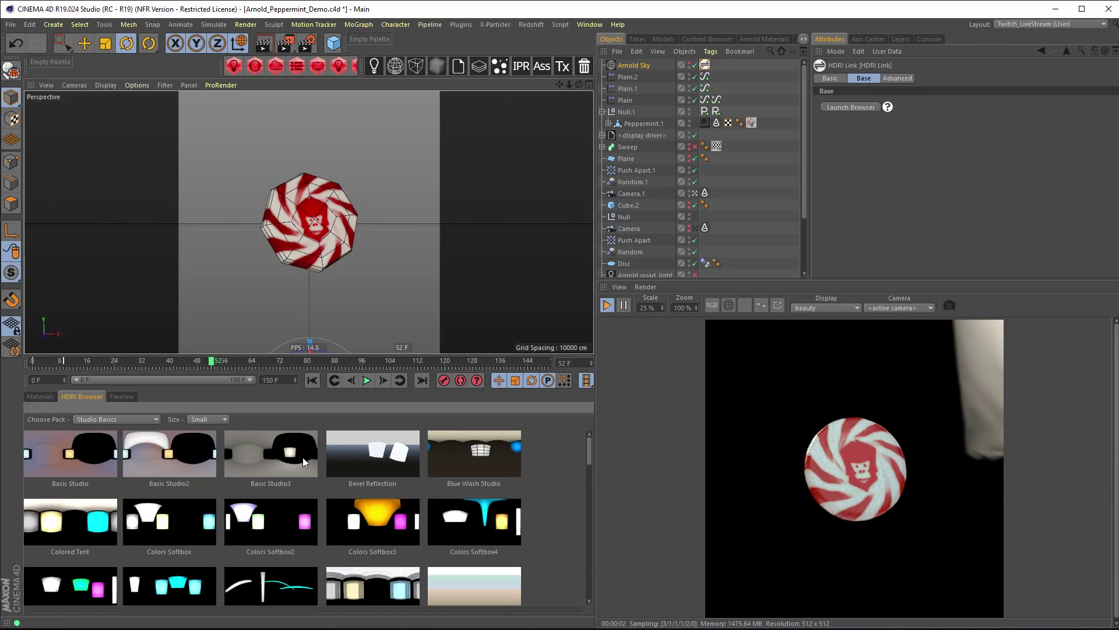
pyautogui.click(128, 418)
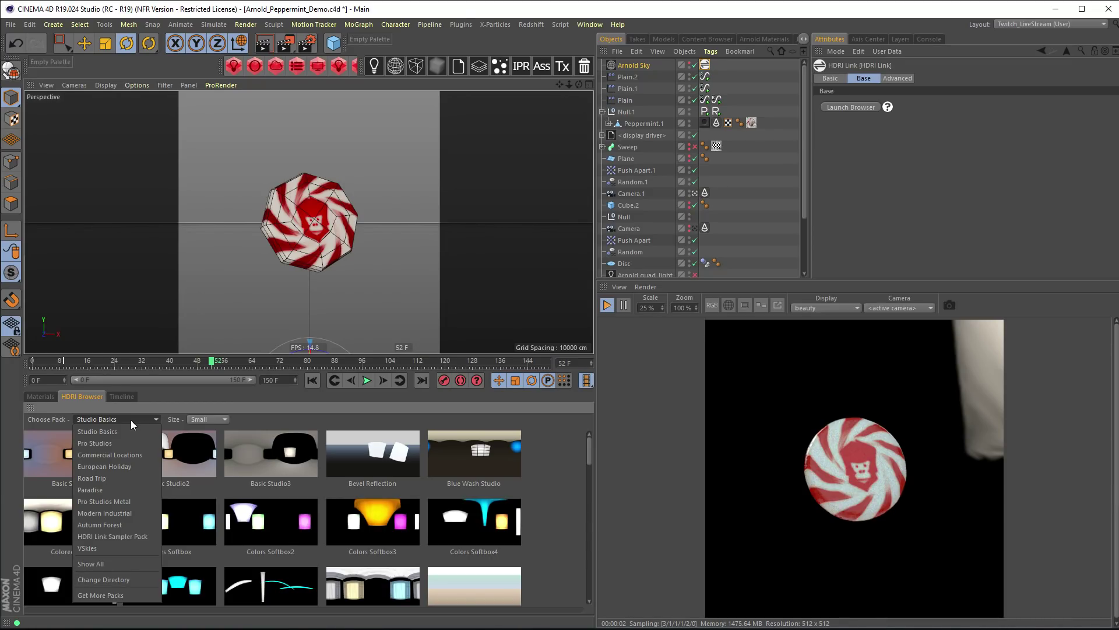
pyautogui.click(119, 502)
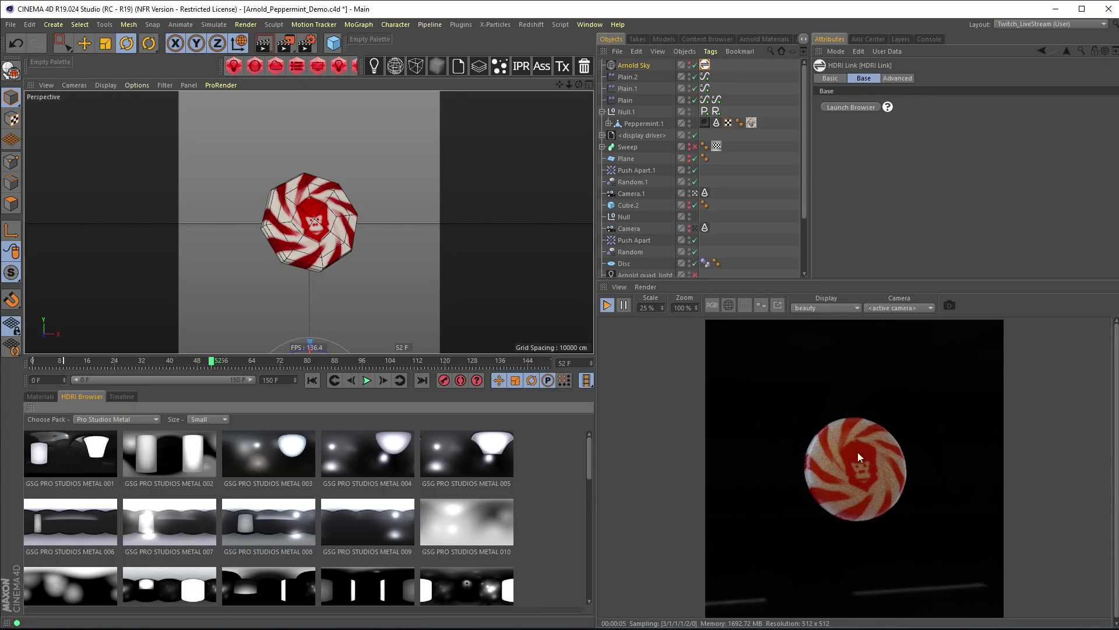
# - Draw a render region around the central logo mint in the live render
pyautogui.moveTo(783, 406); pyautogui.dragTo(931, 534)
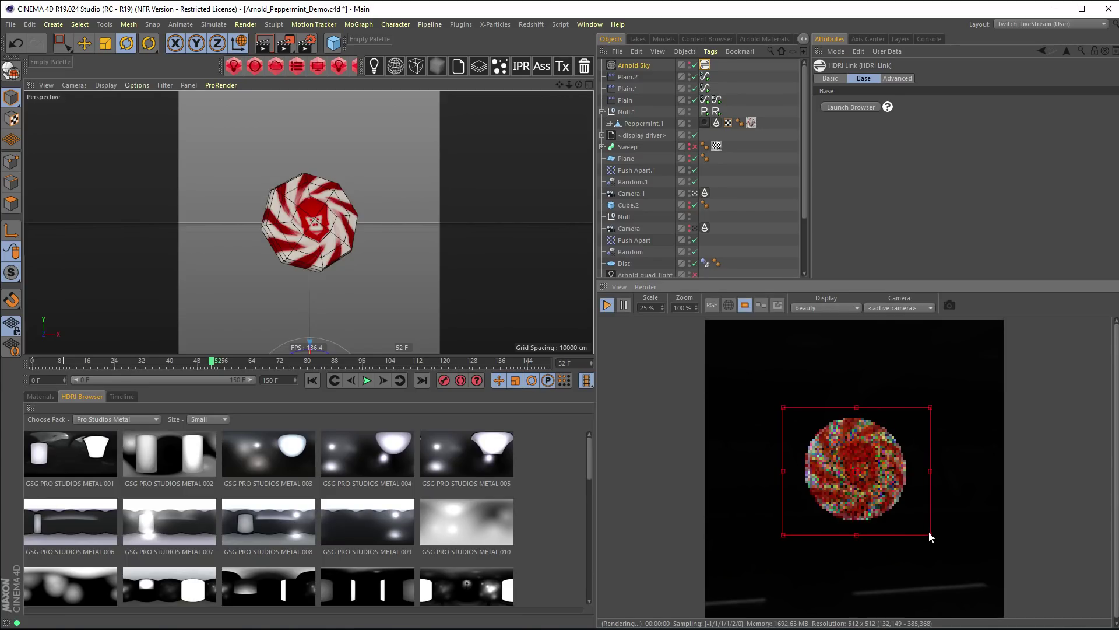
# - Set the live render scale to 50% and choose the GSG PRO STUDIOS METAL 001 HDRI for the Arnold Sky
pyautogui.click(662, 304)
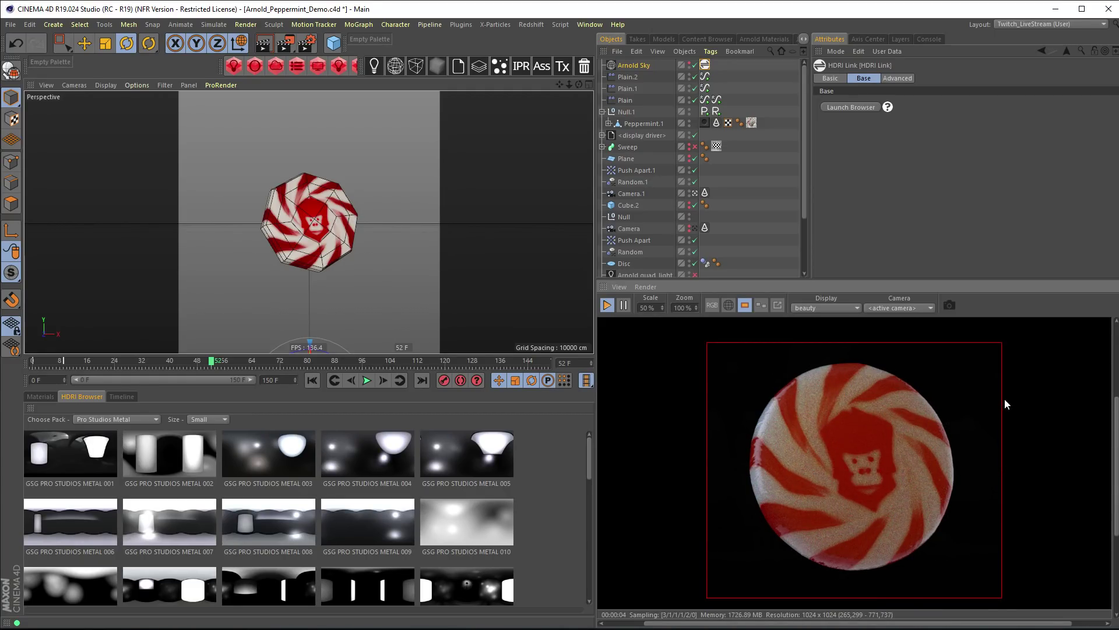
pyautogui.click(45, 397)
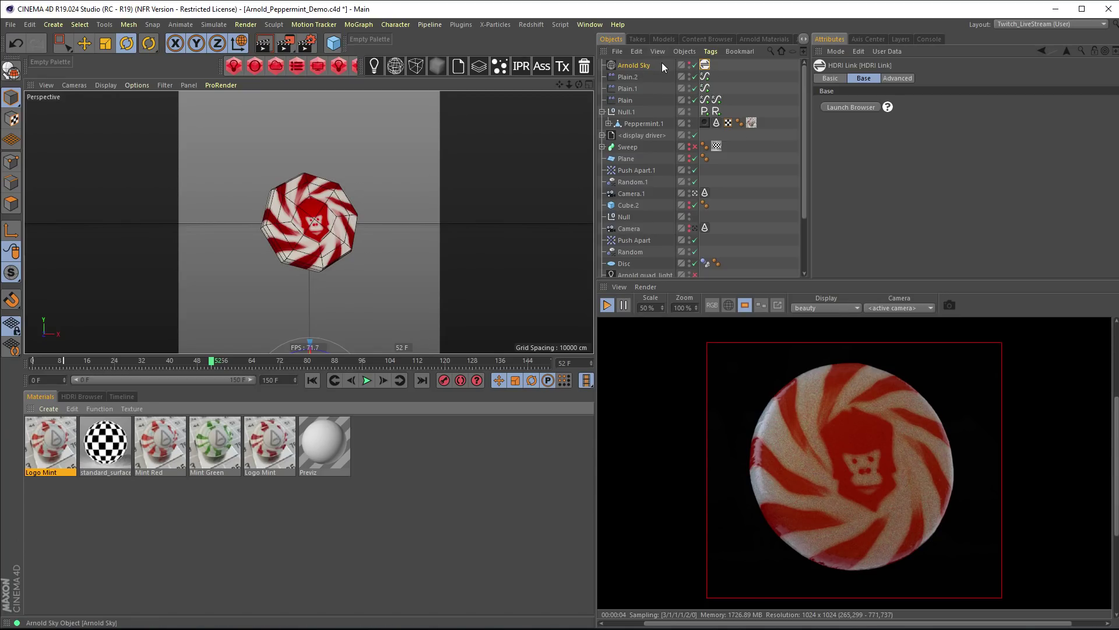
pyautogui.click(82, 397)
pyautogui.click(84, 451)
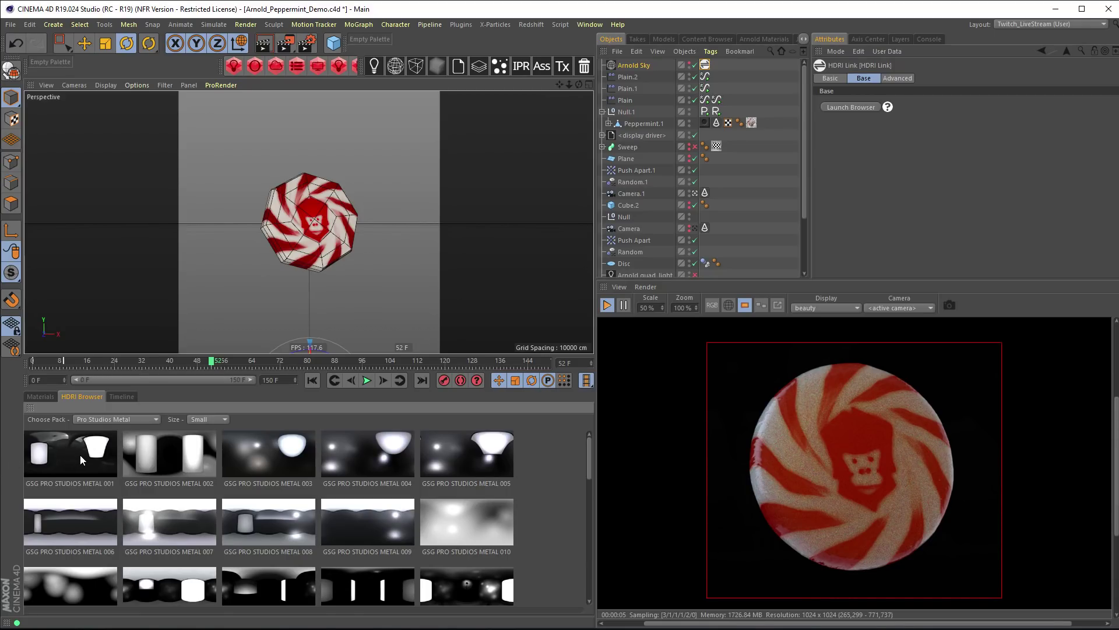
pyautogui.scroll(-5, 260, 502)
pyautogui.scroll(5, 260, 498)
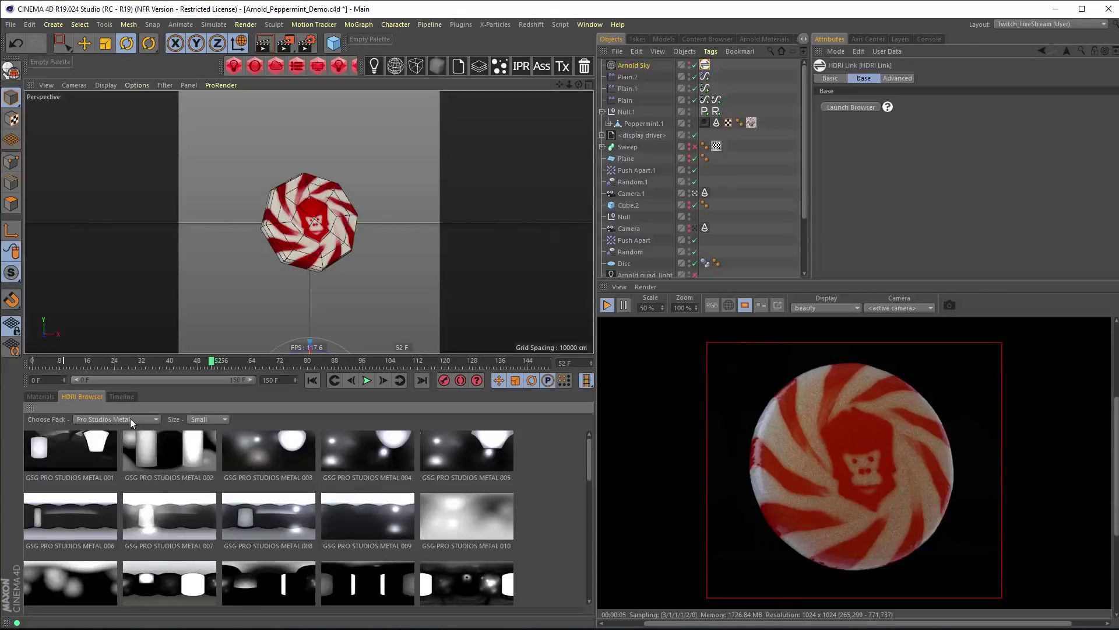
# - Load the Studio Basics pack in the HDRI browser and light the Arnold Sky with the Kino HDRI
pyautogui.click(131, 418)
pyautogui.click(112, 431)
pyautogui.scroll(-8, 394, 513)
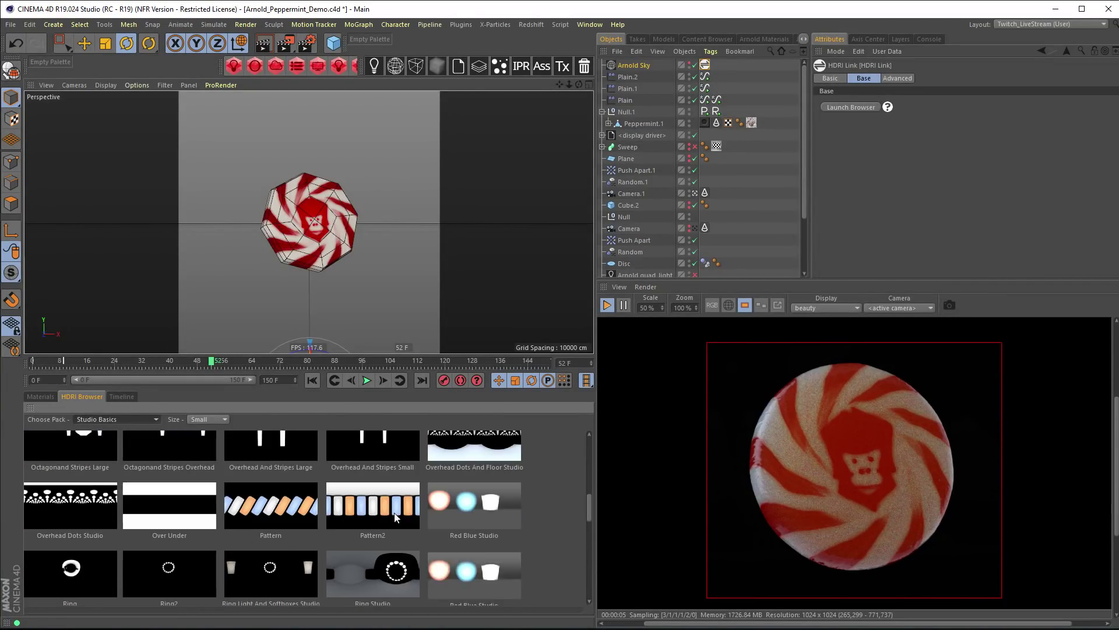
pyautogui.scroll(2, 395, 516)
pyautogui.click(101, 525)
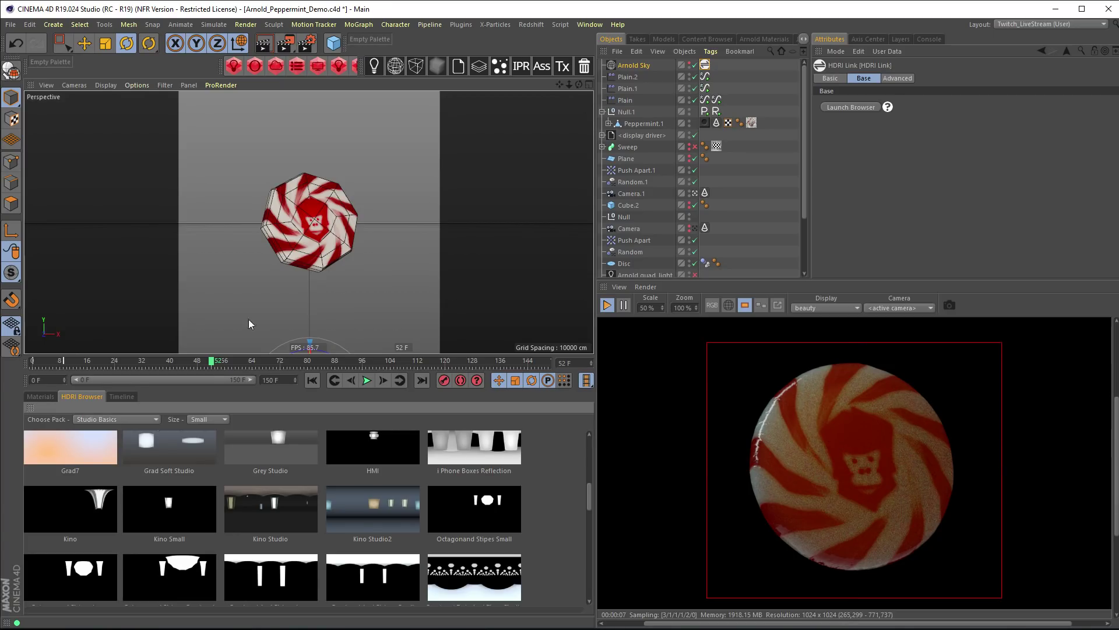
# - Open the Logo Mint material's shader network and show the Subsurface settings of its standard_surface node, keeping the render preview in view
pyautogui.click(40, 397)
pyautogui.doubleClick(36, 442)
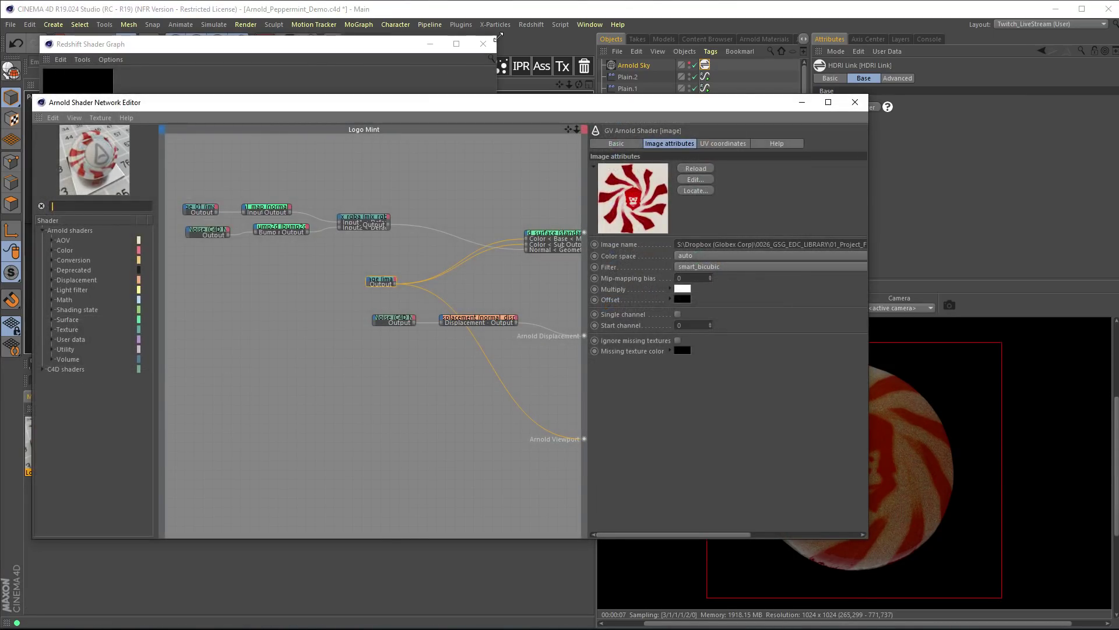
pyautogui.click(487, 53)
pyautogui.click(484, 47)
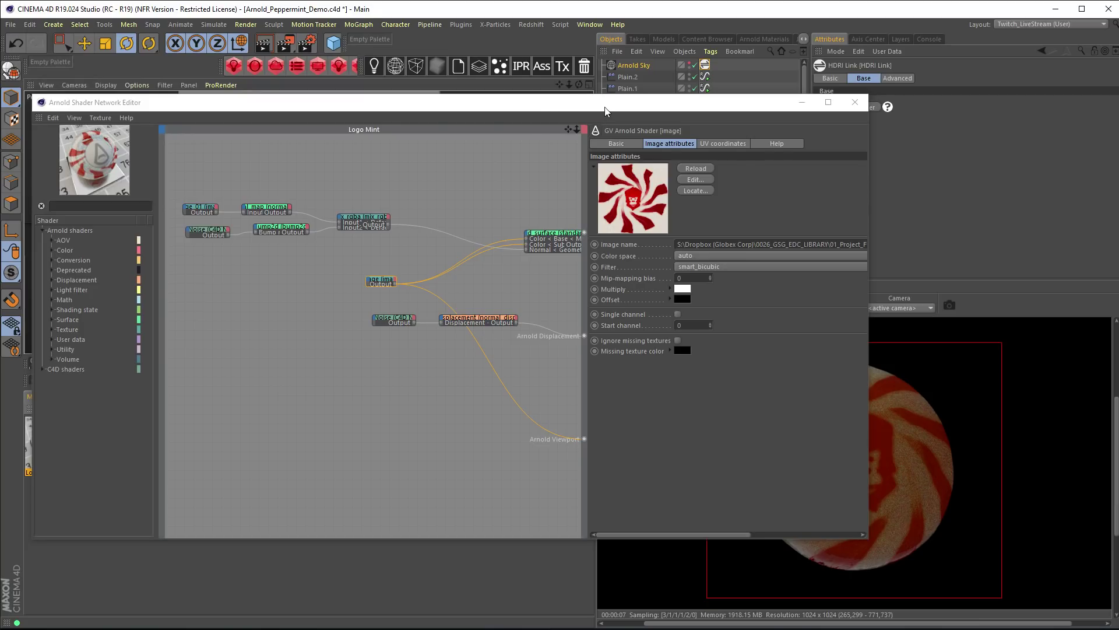
pyautogui.moveTo(605, 106); pyautogui.dragTo(564, 79)
pyautogui.moveTo(487, 208); pyautogui.dragTo(437, 194)
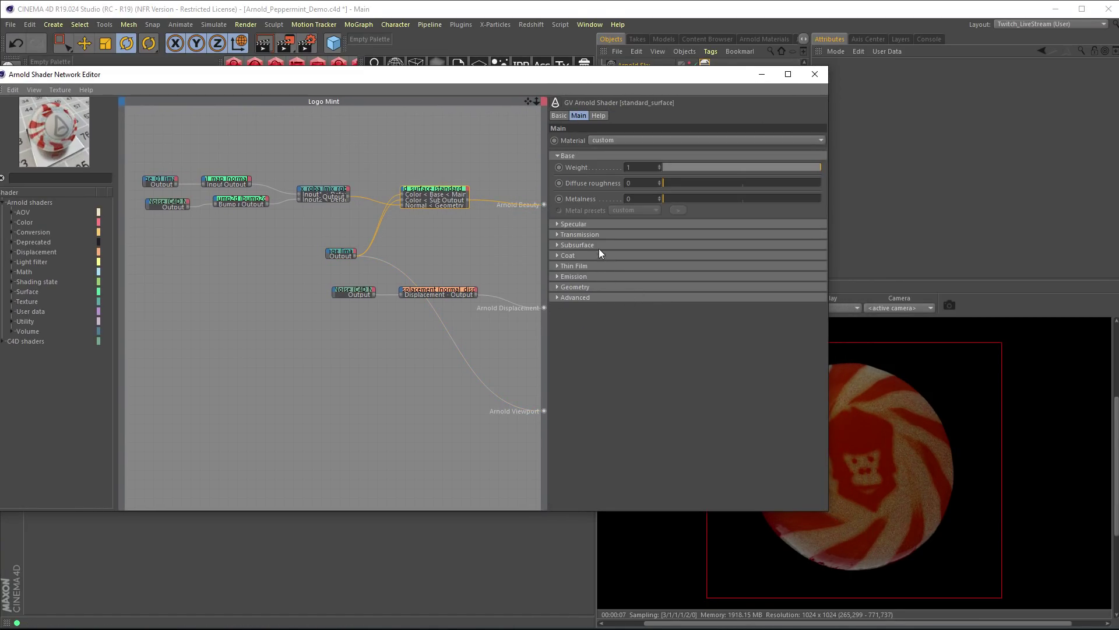
pyautogui.click(584, 246)
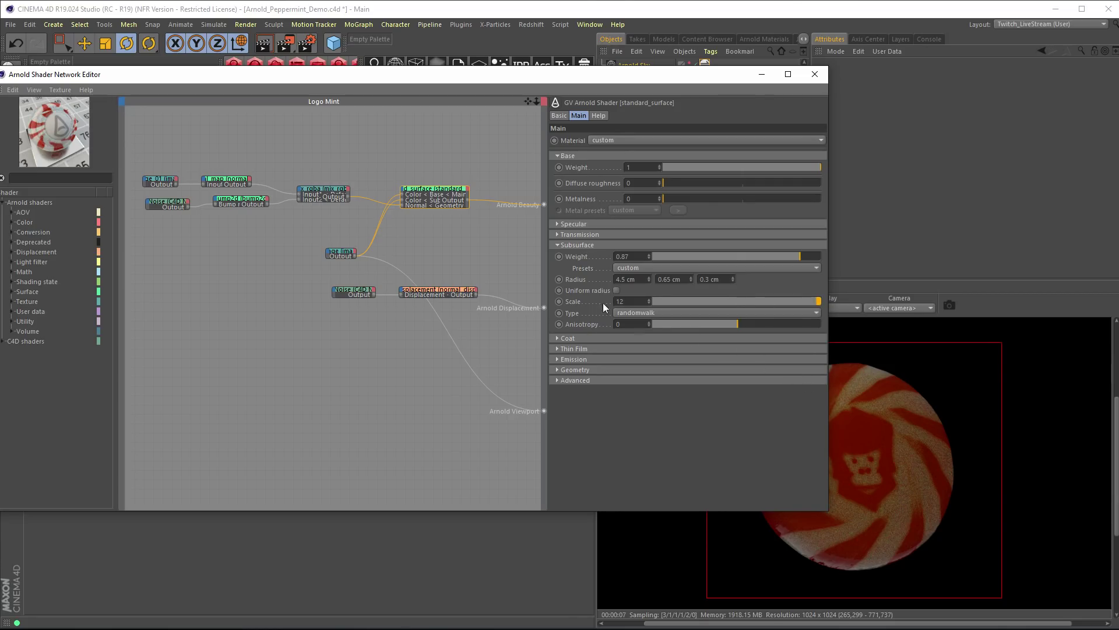
pyautogui.moveTo(633, 82); pyautogui.dragTo(527, 156)
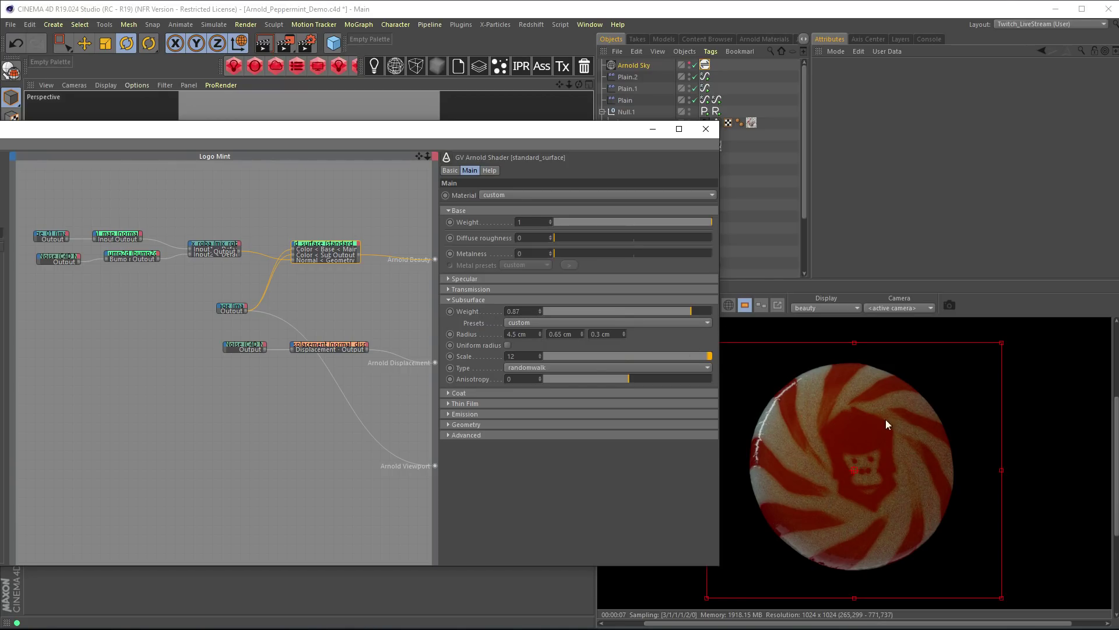
# - Look through the subsurface presets without choosing one and set the subsurface scale to 1
pyautogui.click(533, 323)
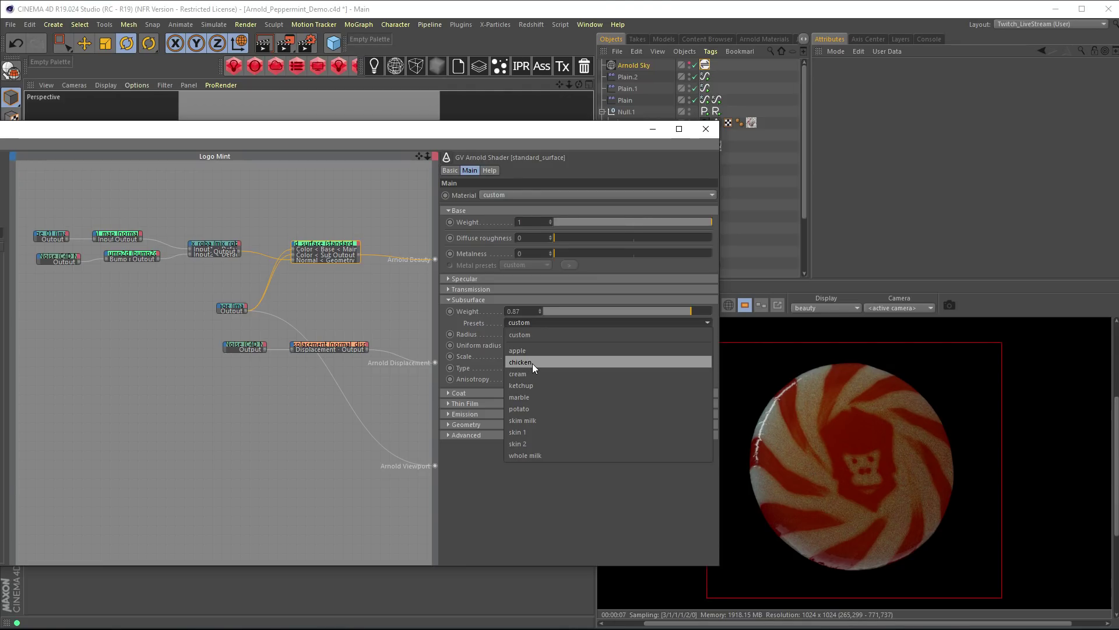
pyautogui.click(522, 516)
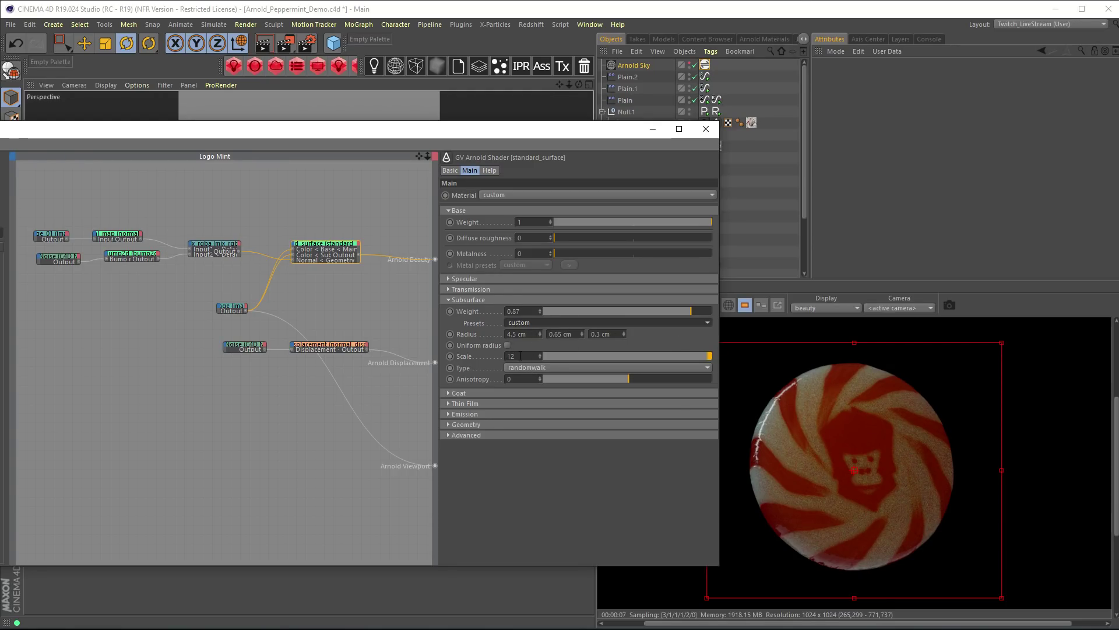
pyautogui.doubleClick(520, 355)
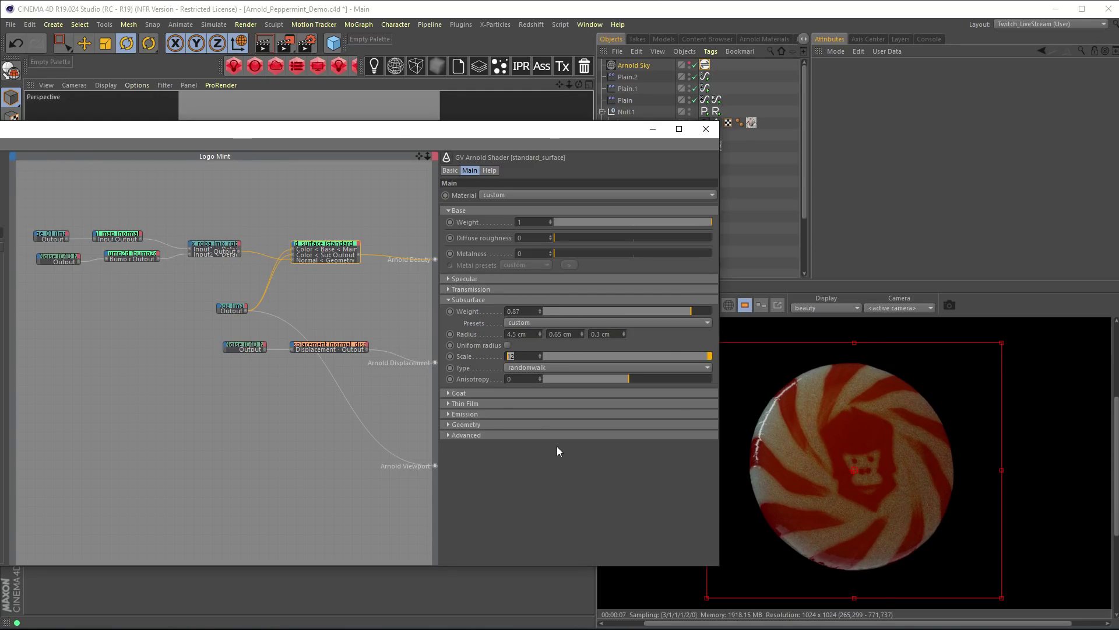
pyautogui.write('1')
pyautogui.press('Return')
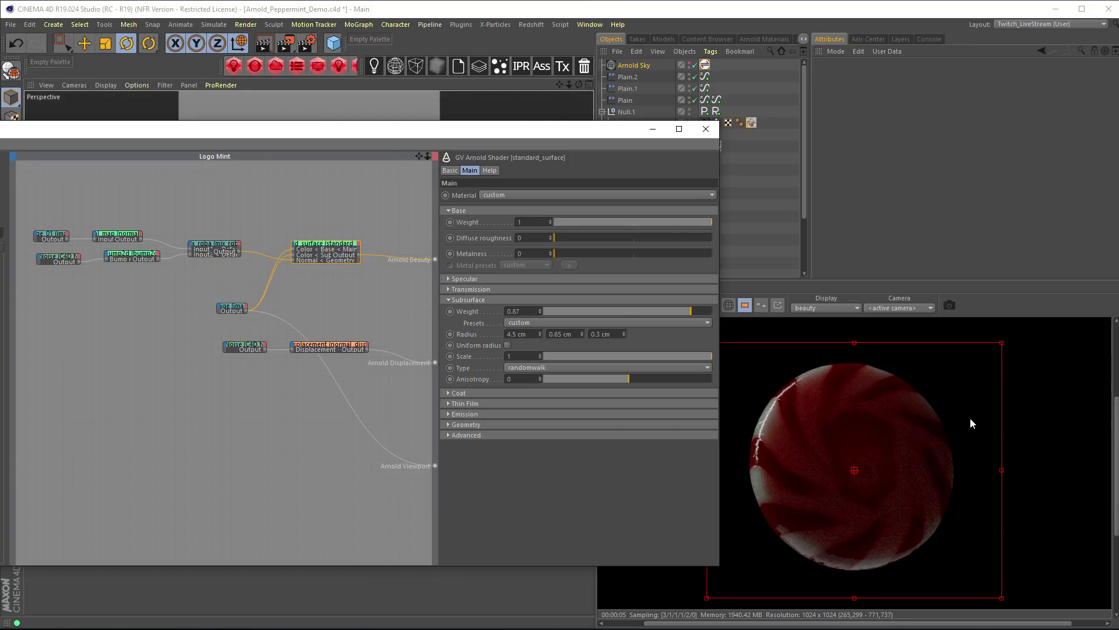
# - Compare the subsurface type options, keep randomwalk and close the shader network editor
pyautogui.click(539, 368)
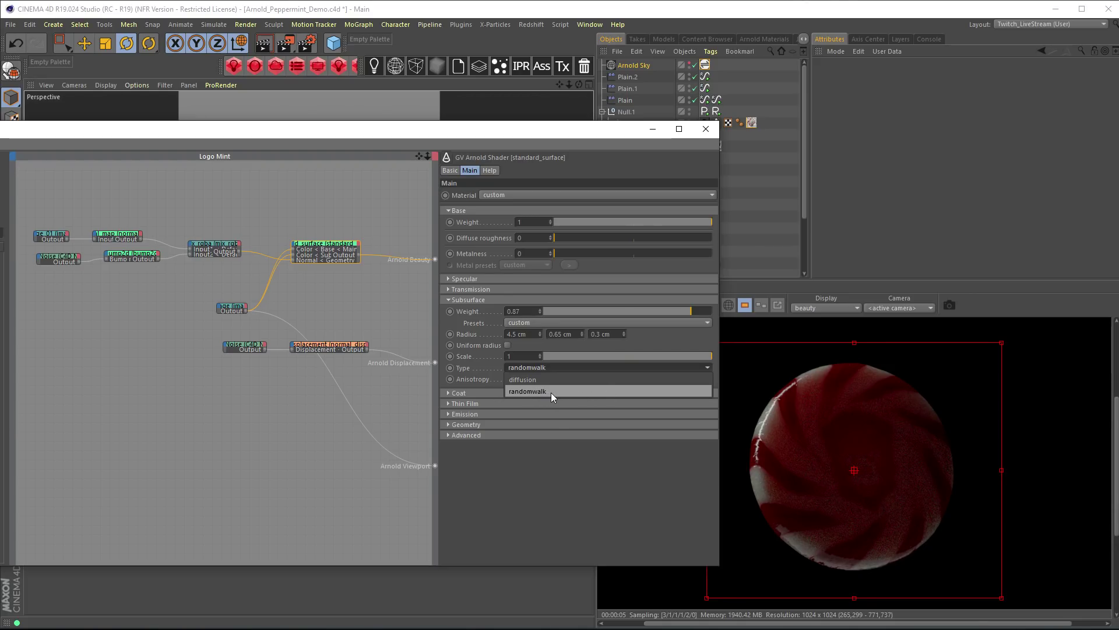
pyautogui.click(553, 392)
pyautogui.click(542, 367)
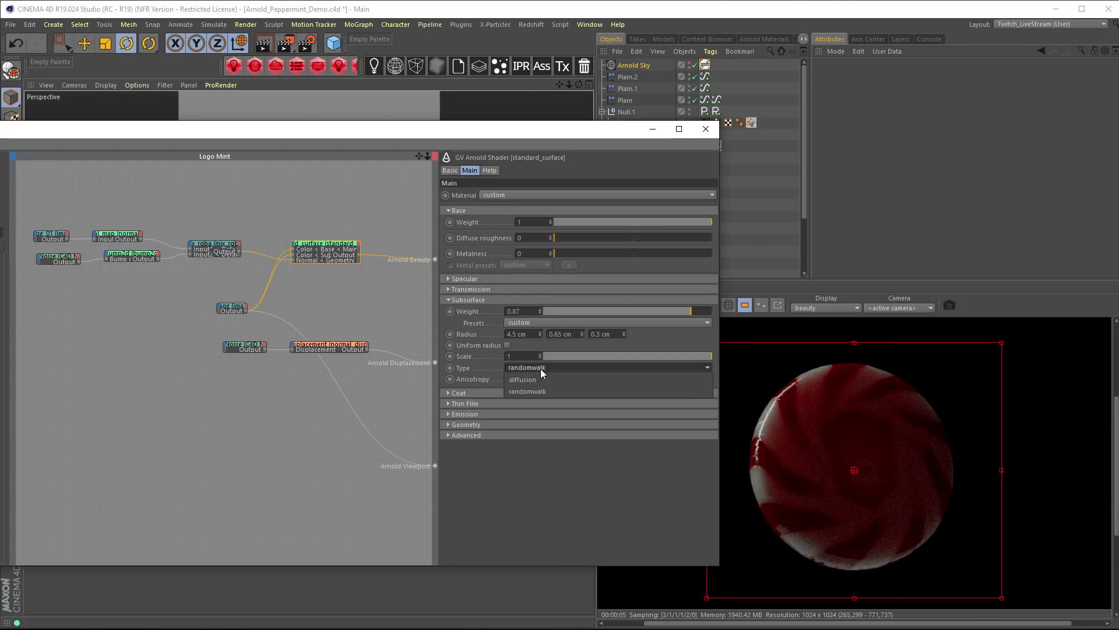
pyautogui.click(526, 394)
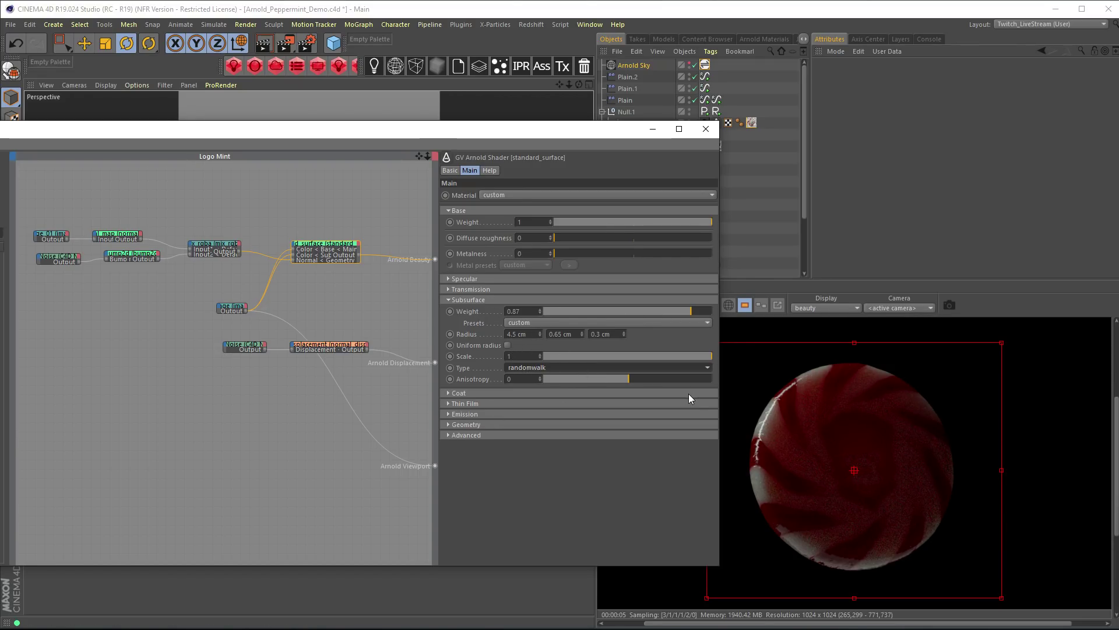
pyautogui.click(706, 129)
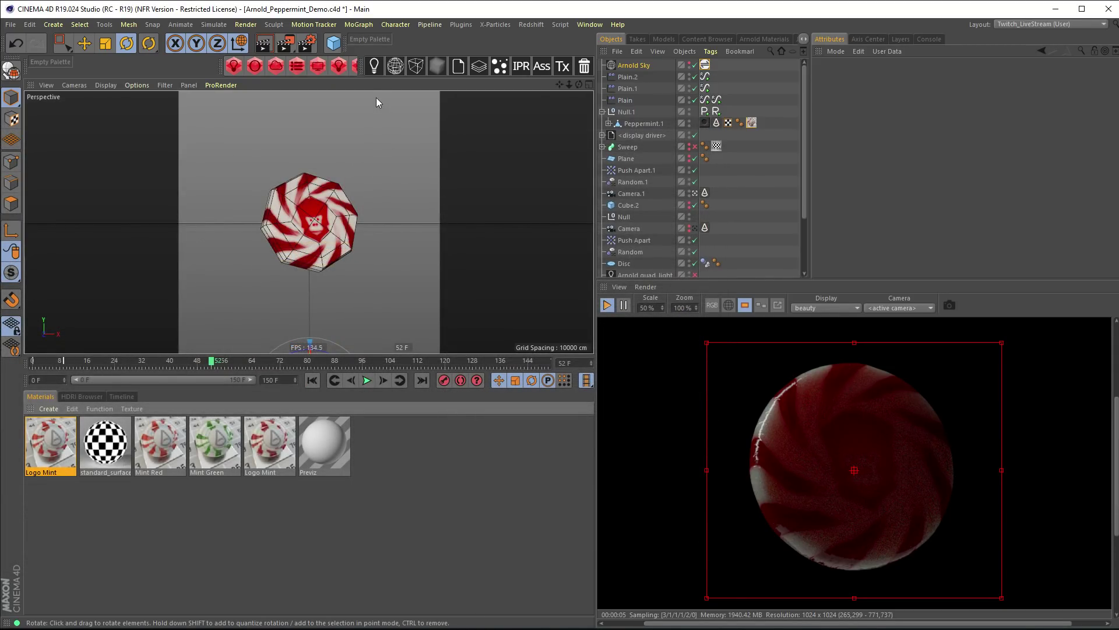
# - Review the Arnold Renderer's sampling and ray depth values in the render settings
pyautogui.click(307, 42)
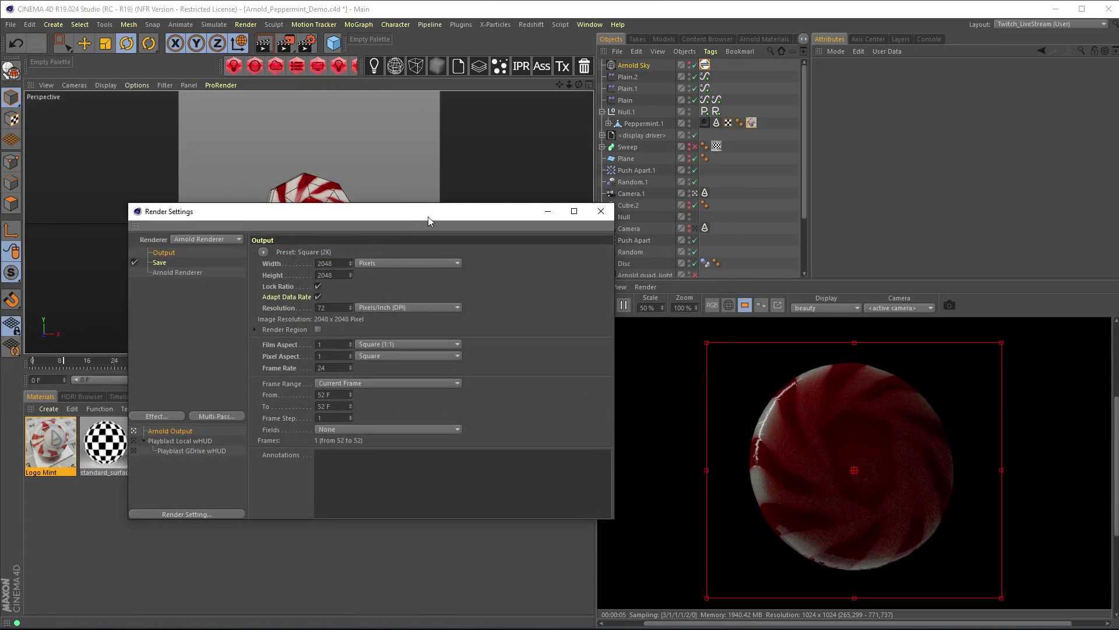
pyautogui.moveTo(428, 216); pyautogui.dragTo(453, 104)
pyautogui.click(185, 151)
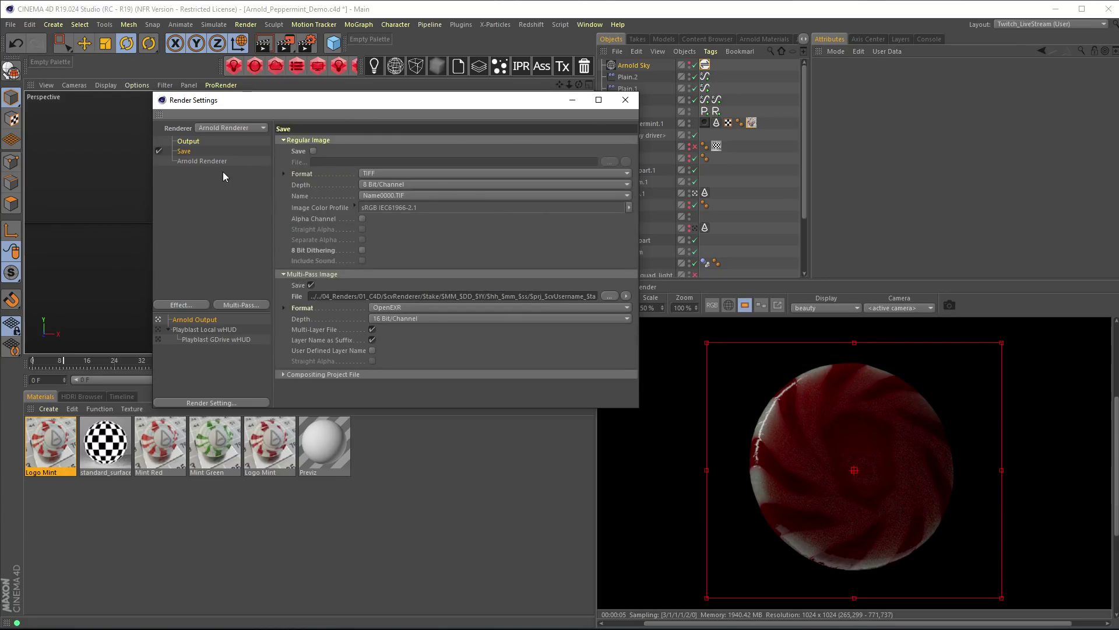
pyautogui.click(204, 162)
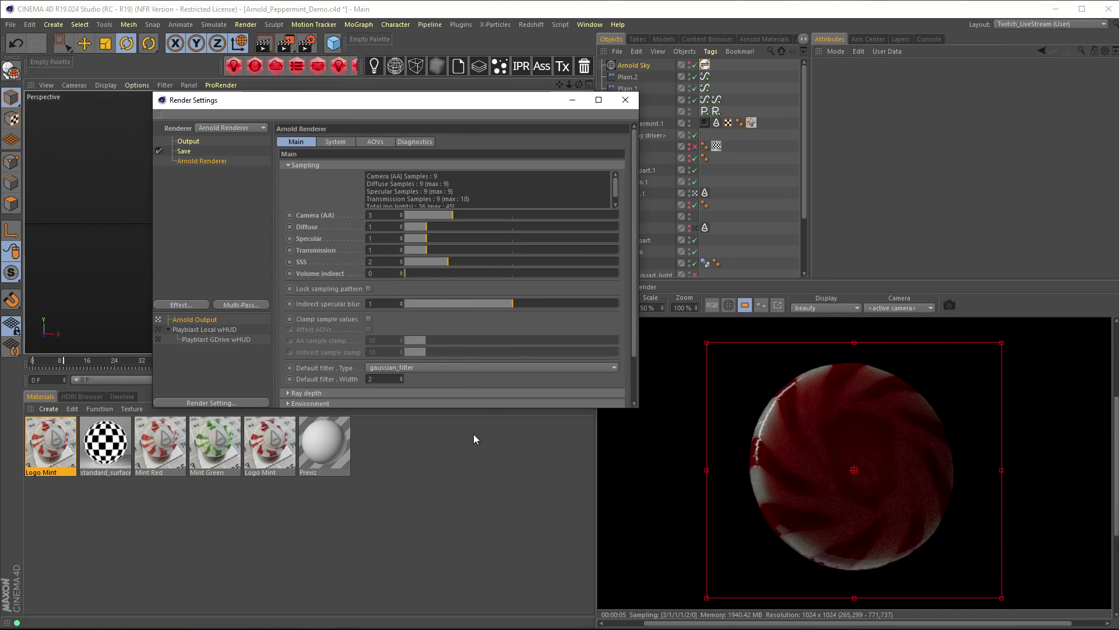
pyautogui.moveTo(468, 410); pyautogui.dragTo(461, 526)
pyautogui.click(305, 393)
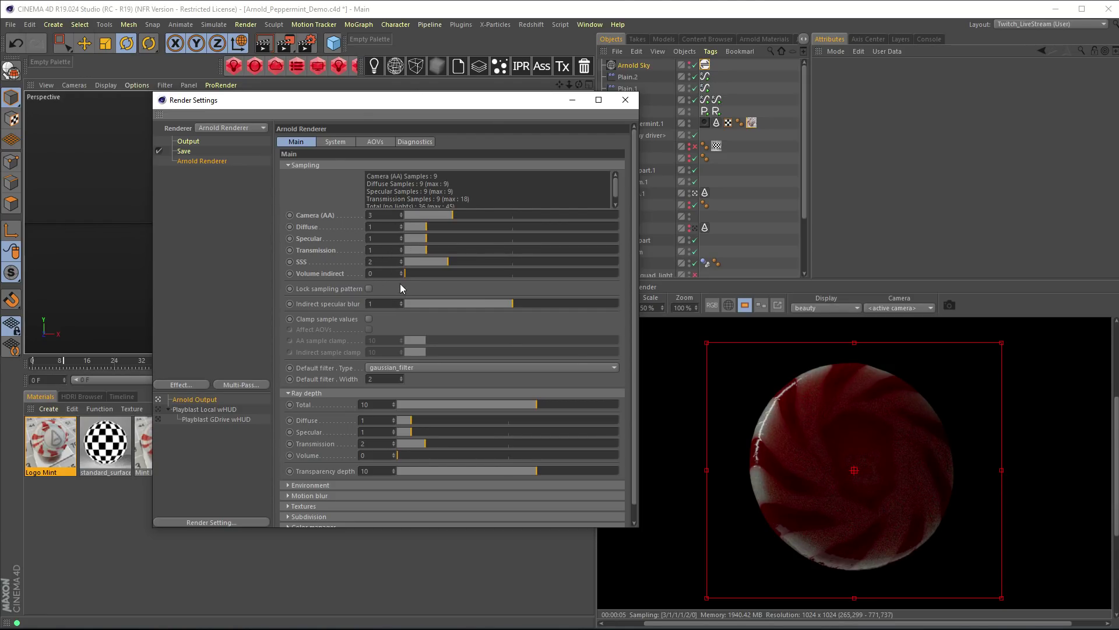
pyautogui.click(626, 100)
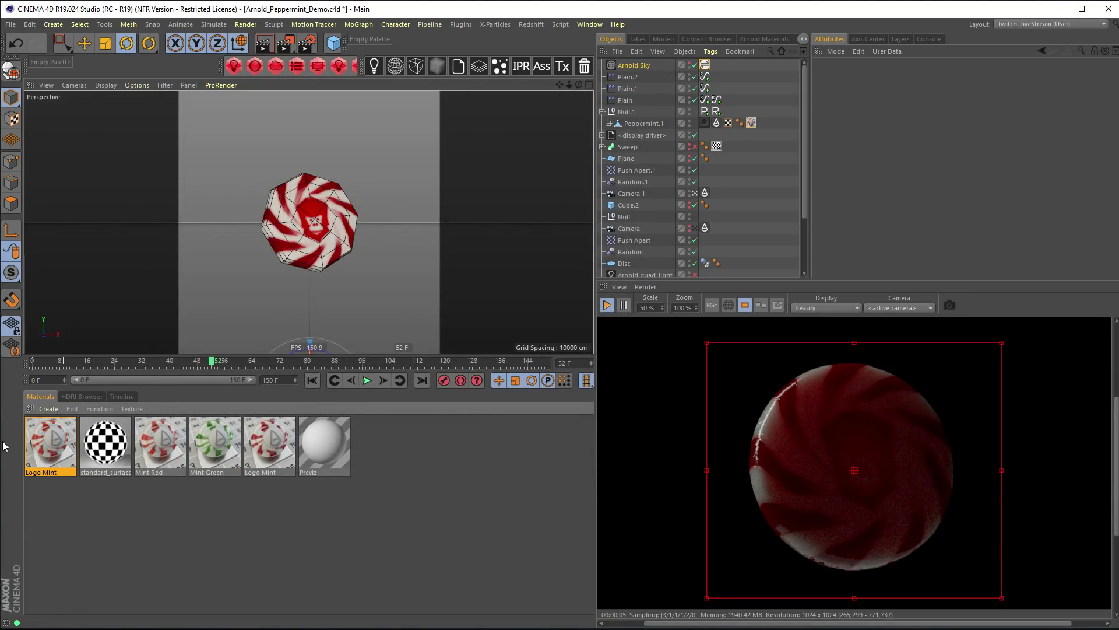
# - Switch the HDRI browser to the European Holiday pack and apply the Office Space HDRI to the Arnold Sky
pyautogui.click(93, 397)
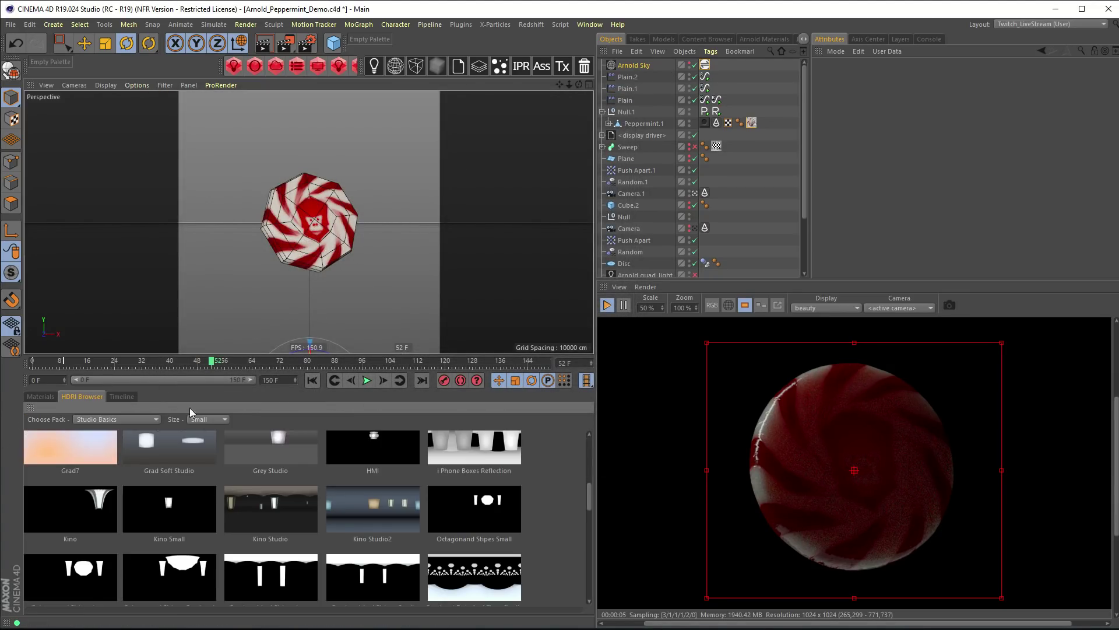
pyautogui.click(116, 419)
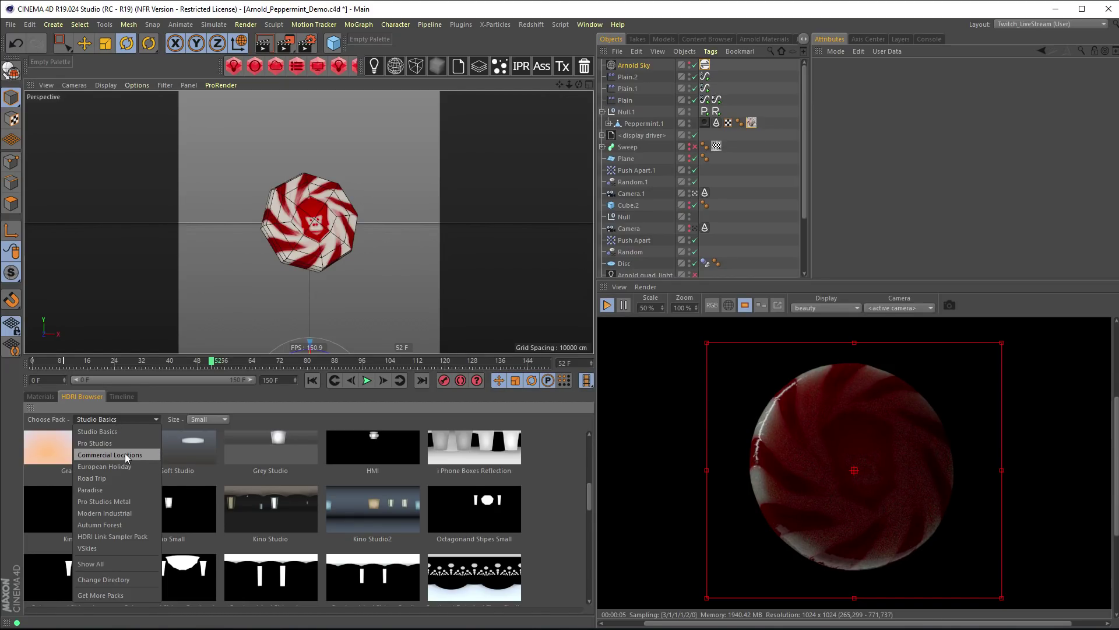
pyautogui.click(118, 467)
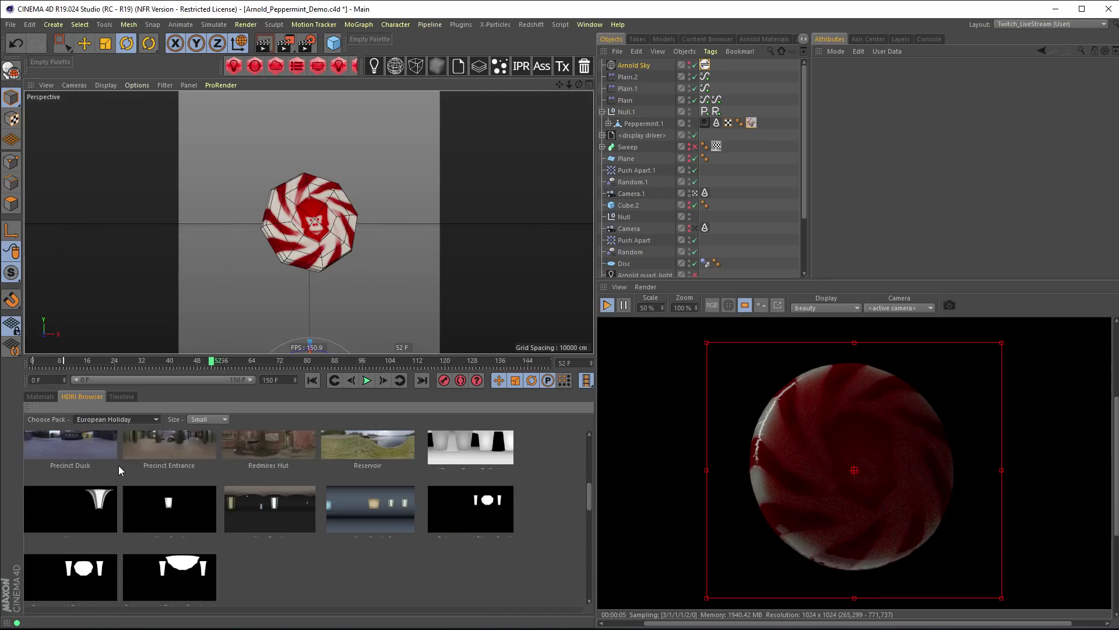
pyautogui.moveTo(590, 564); pyautogui.dragTo(589, 507)
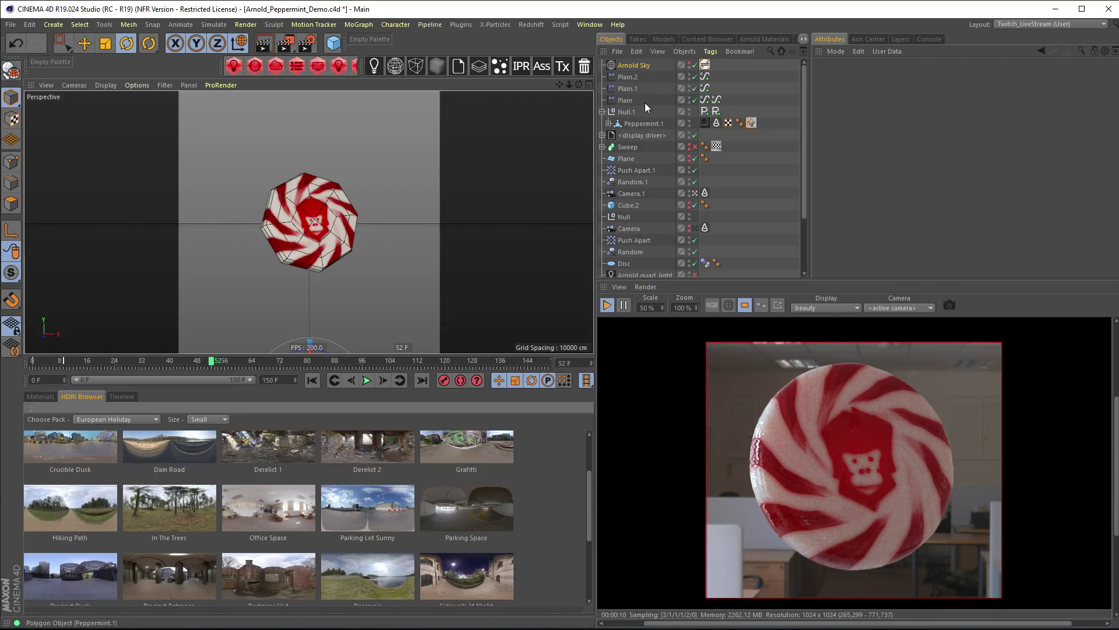
# - Rotate the Arnold Sky's heading (R.H) to 27°
pyautogui.click(635, 72)
pyautogui.click(635, 65)
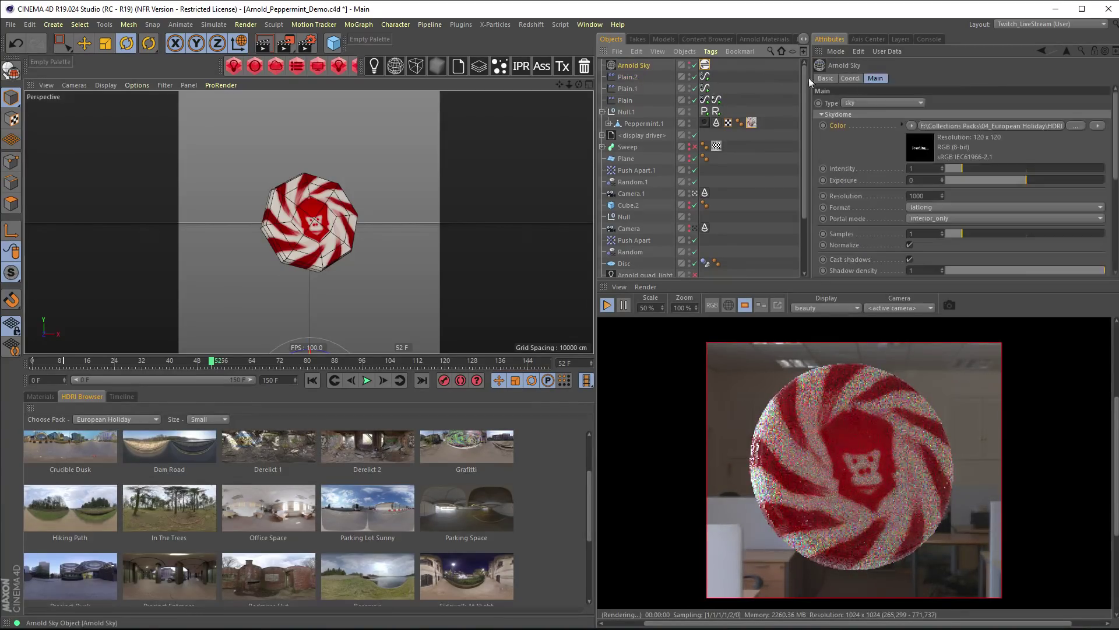
pyautogui.click(852, 78)
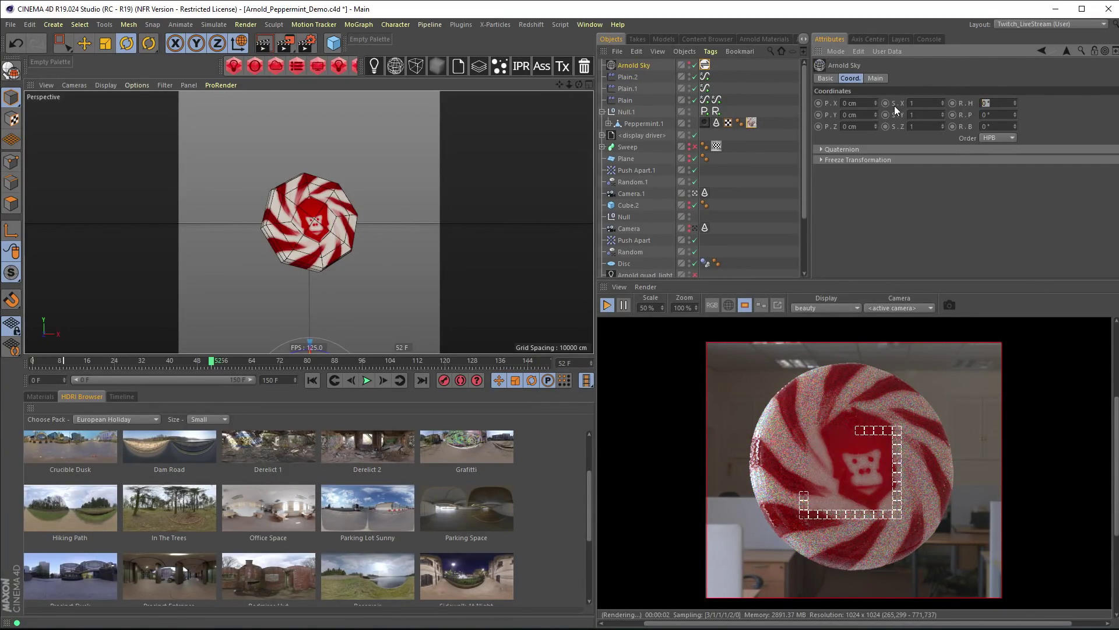
pyautogui.click(643, 62)
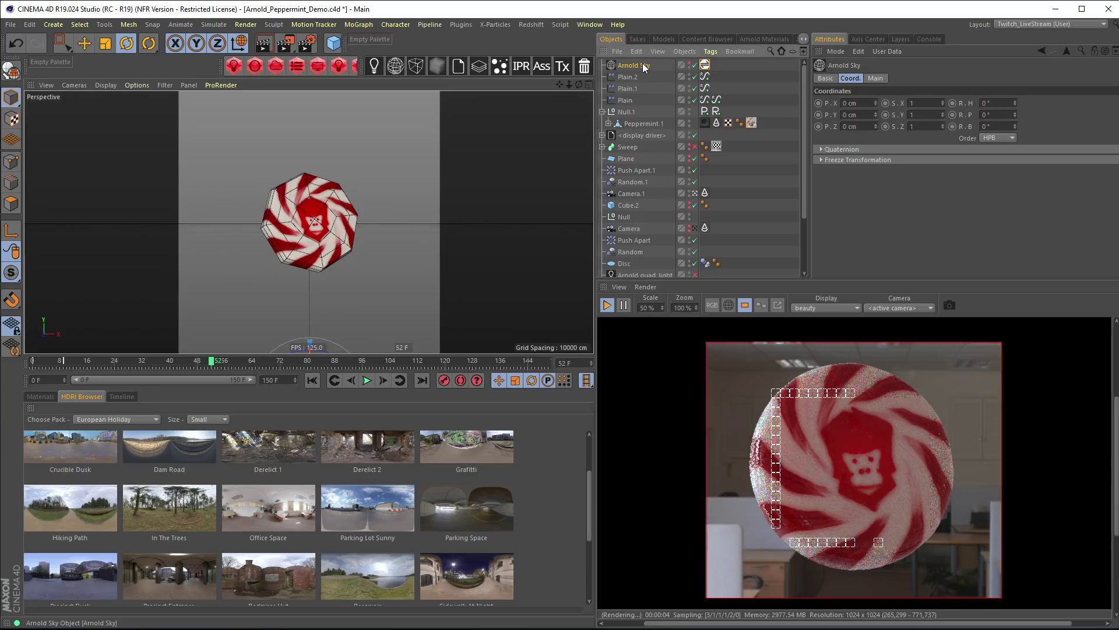
pyautogui.moveTo(1015, 102); pyautogui.dragTo(1010, 85)
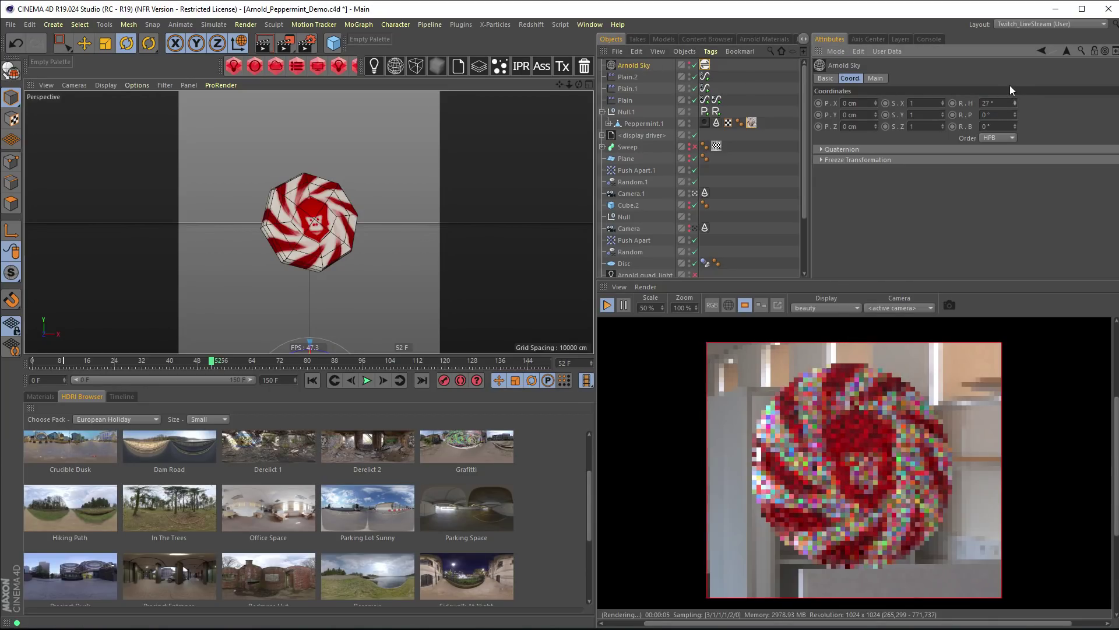
# - Set the resolution of the Arnold Sky's HDRI Link tag to Preview
pyautogui.click(706, 65)
pyautogui.click(902, 79)
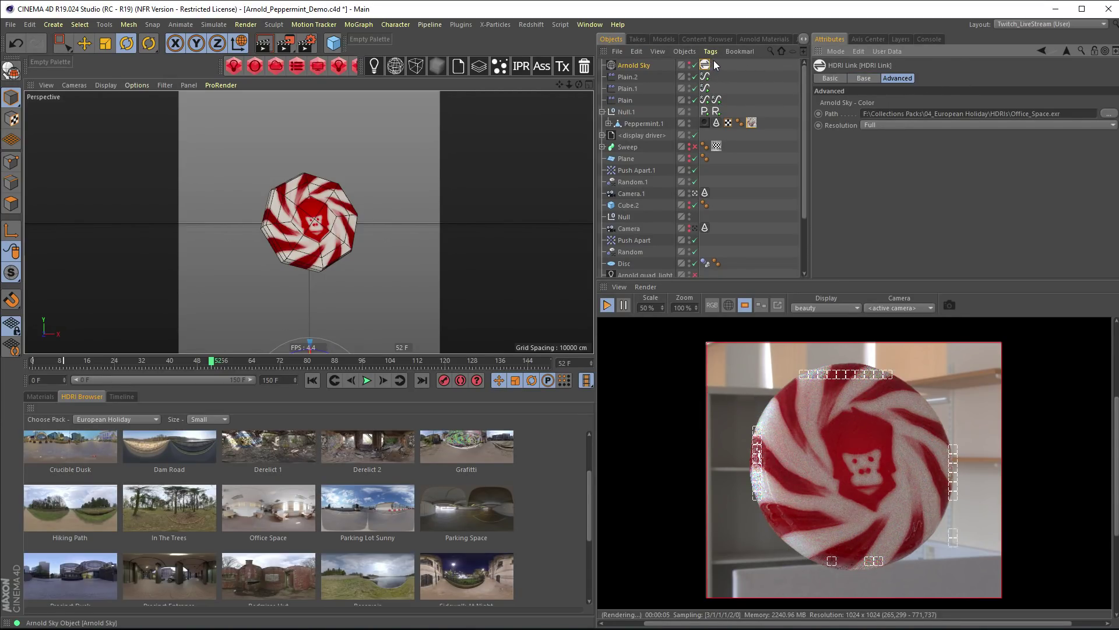
pyautogui.click(876, 123)
pyautogui.click(886, 150)
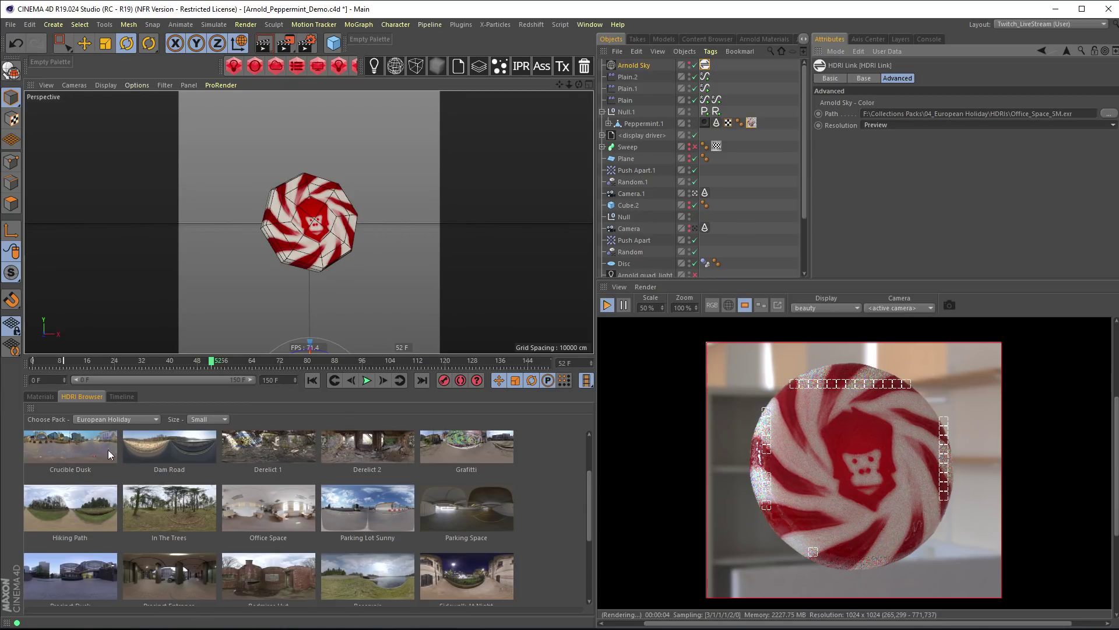
# - Try other European Holiday HDRIs on the sky, including Dam Road, Derelict 2, Parking Lot Sunny and Redmires Hut, and return to Office Space
pyautogui.click(177, 446)
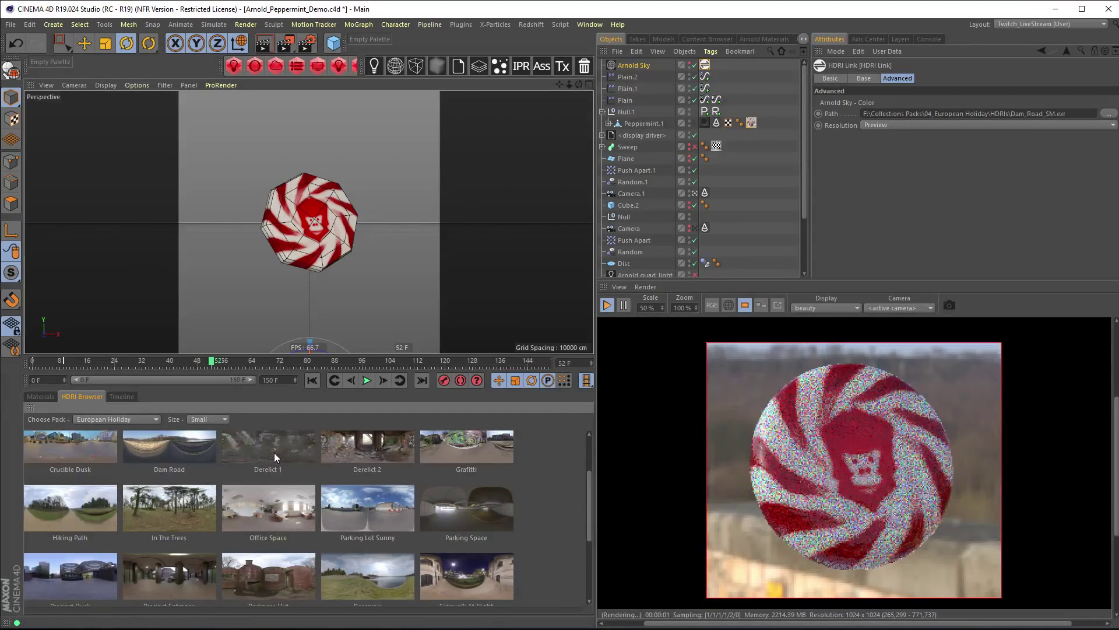
pyautogui.click(389, 459)
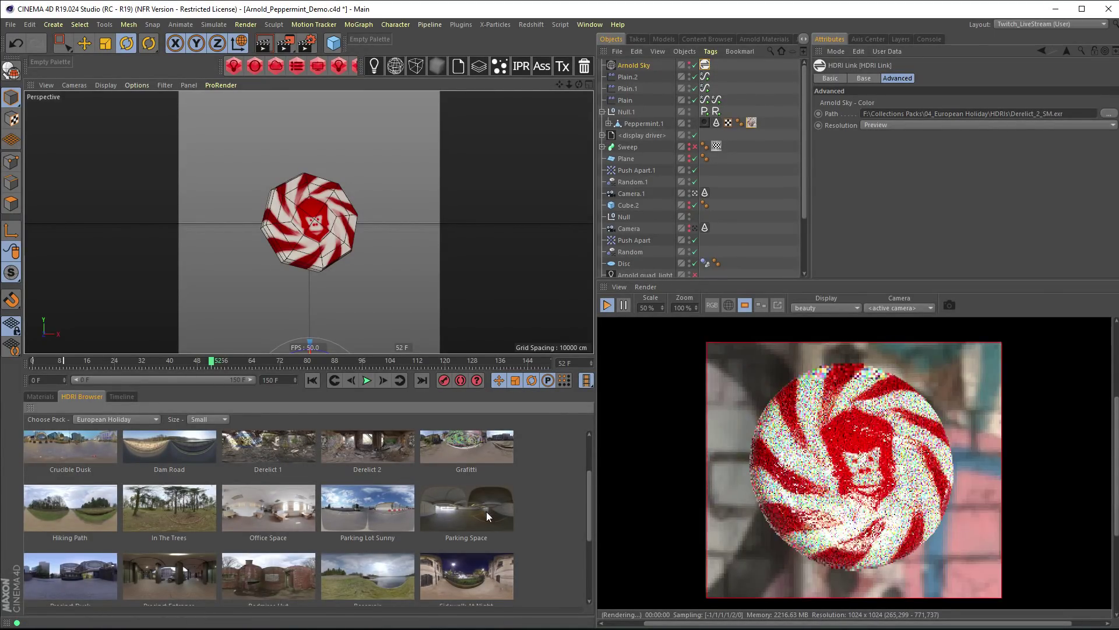
pyautogui.click(368, 518)
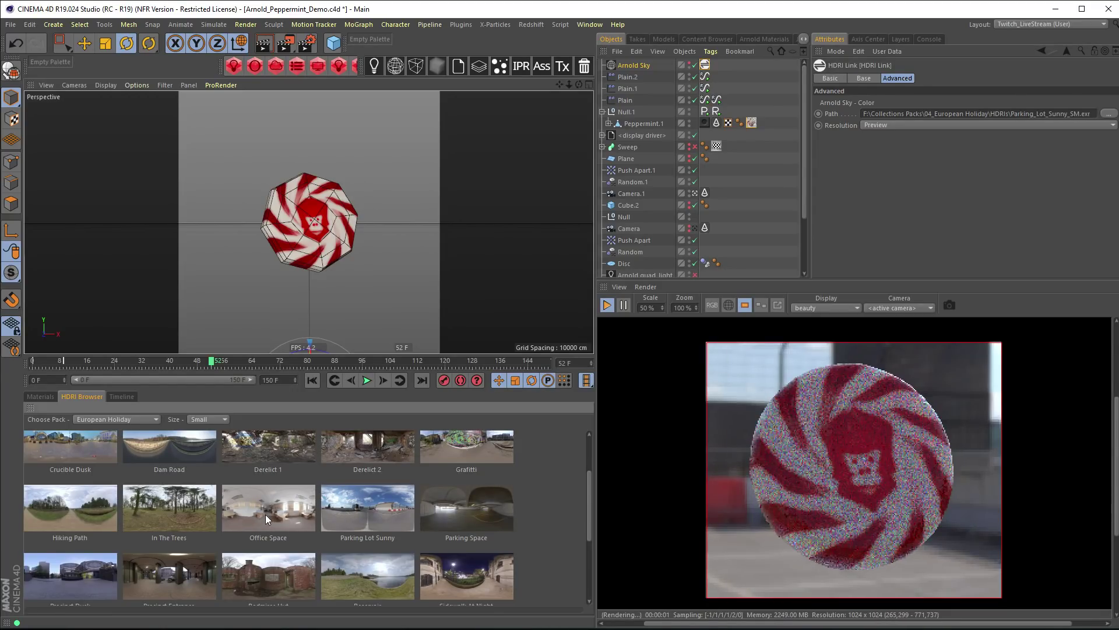
pyautogui.click(166, 515)
pyautogui.click(99, 575)
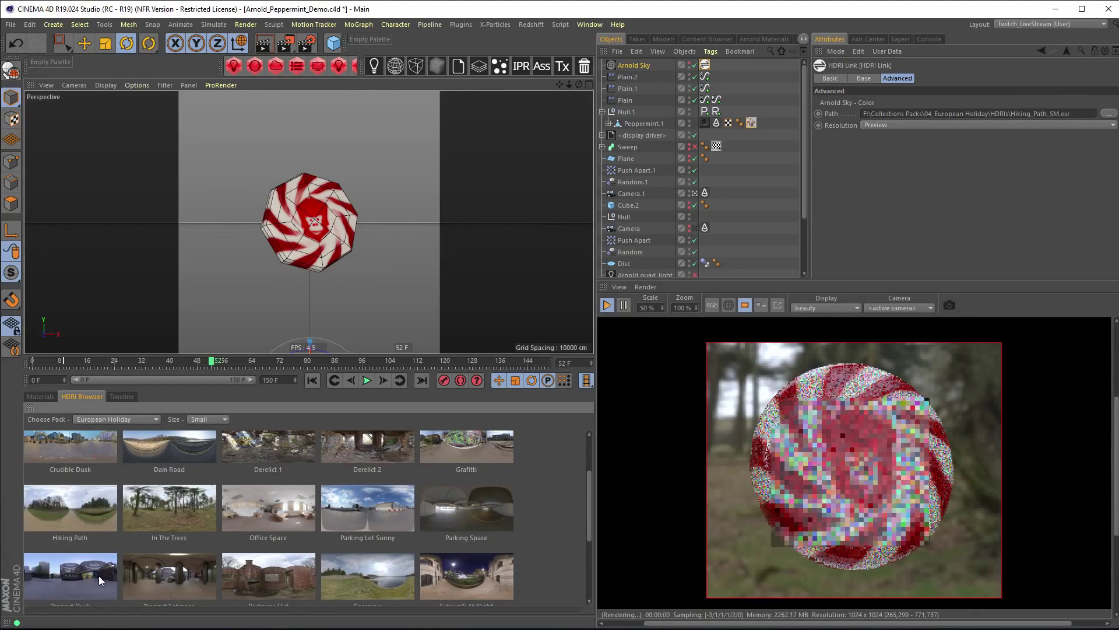
pyautogui.click(174, 566)
pyautogui.click(301, 567)
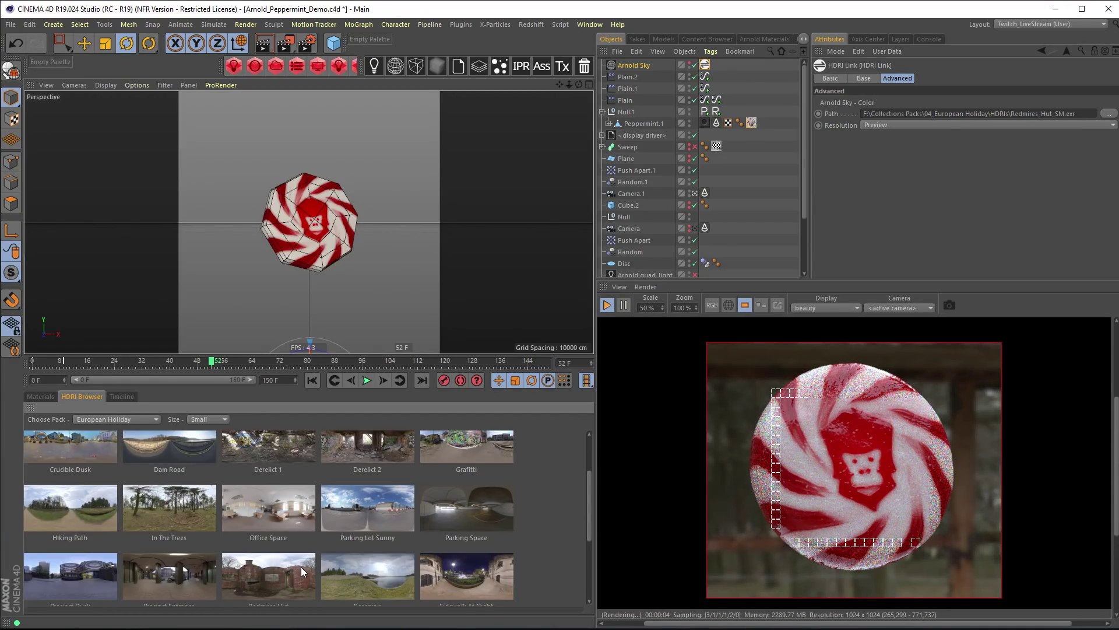
pyautogui.click(251, 520)
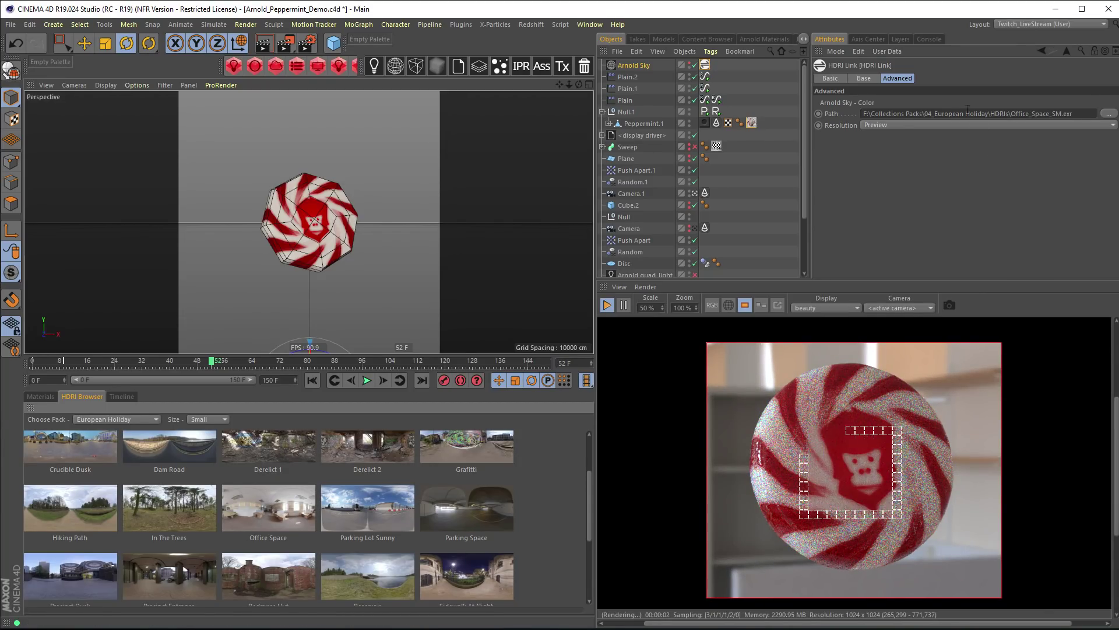
# - Rotate the Arnold Sky's heading (R.H) to 176° and set its skydome Samples to 2
pyautogui.click(662, 63)
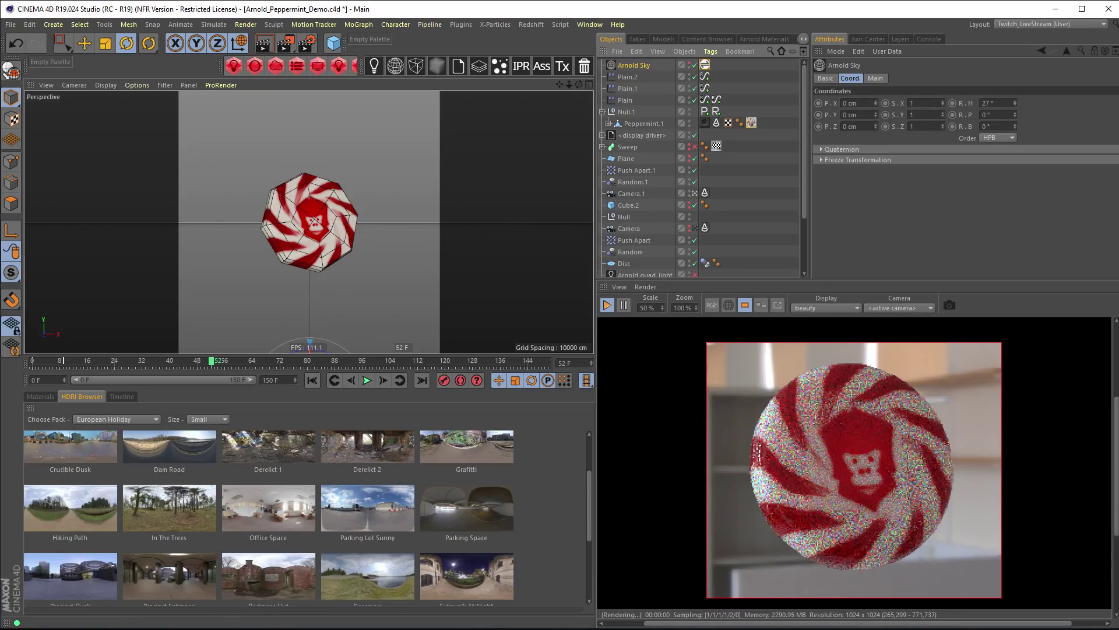
pyautogui.moveTo(1015, 103); pyautogui.dragTo(1000, 15)
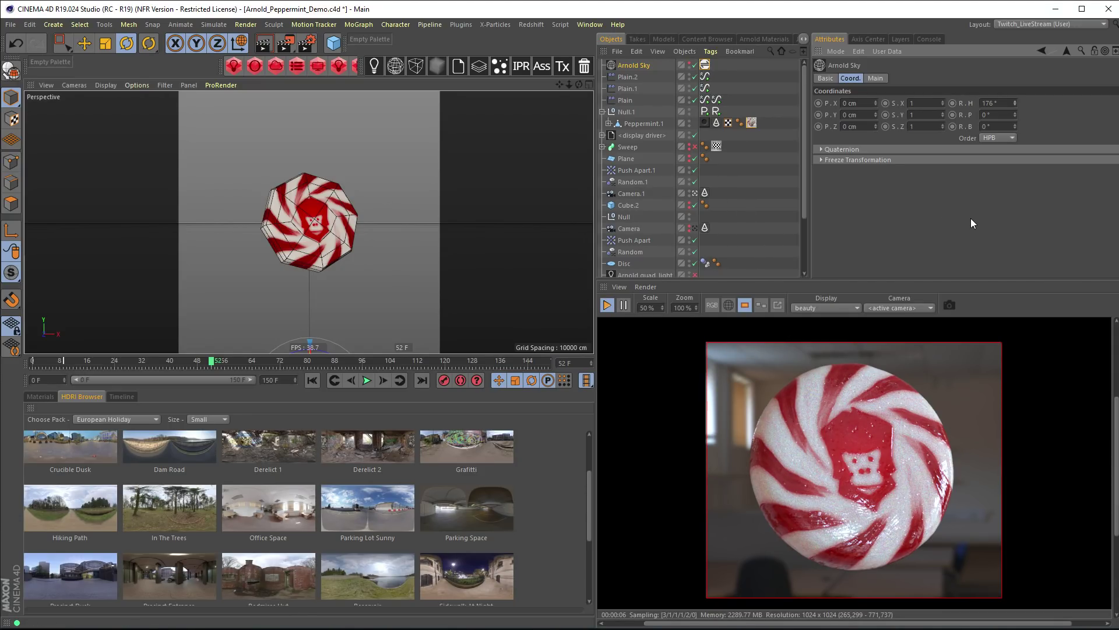
pyautogui.click(875, 78)
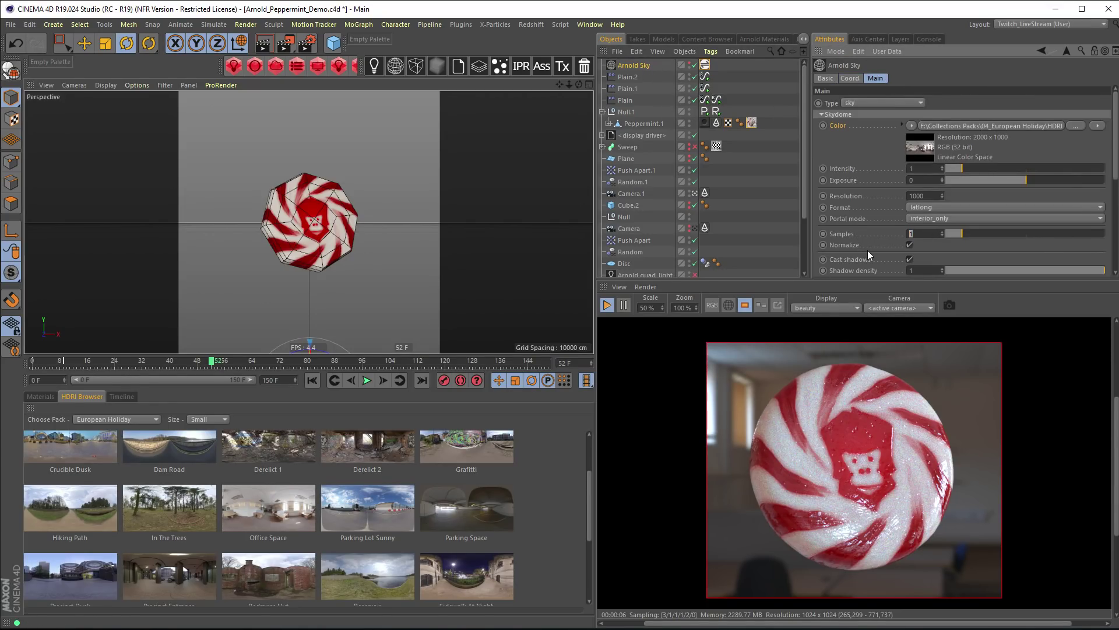
pyautogui.write('2')
pyautogui.press('Return')
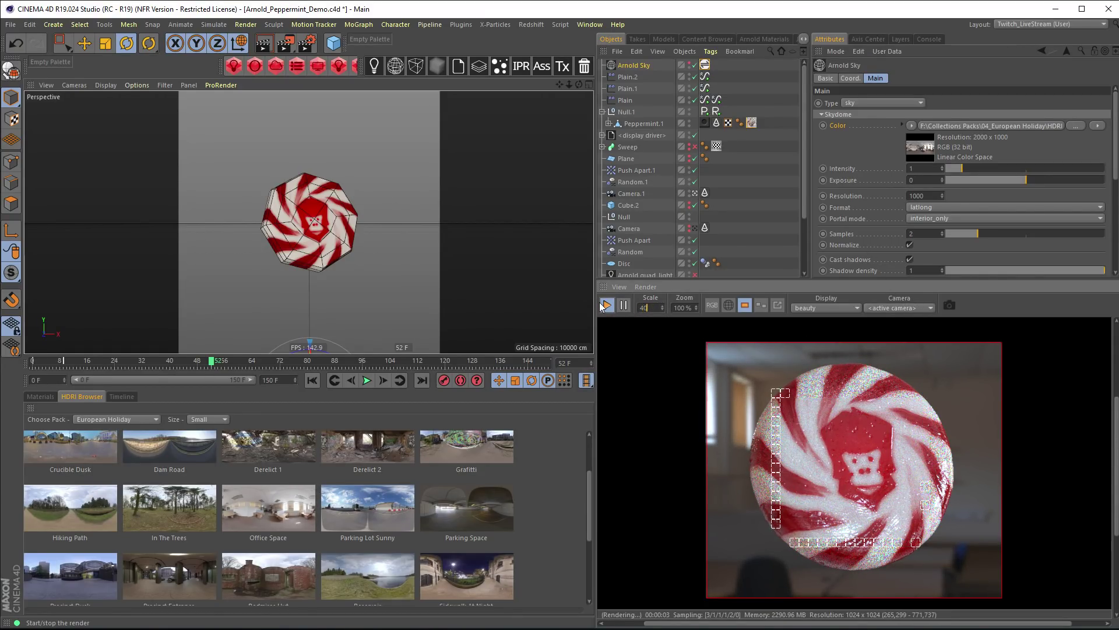
# - Turn off the render region and reduce the render preview's scale to 30%
pyautogui.click(662, 311)
pyautogui.click(744, 306)
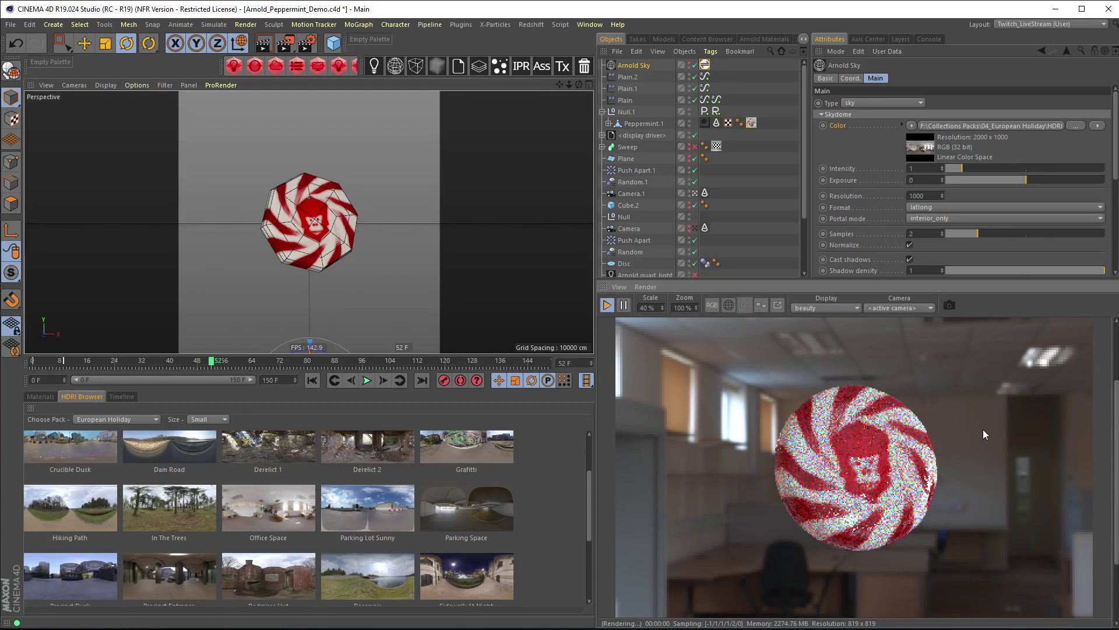
pyautogui.write('30')
pyautogui.press('Return')
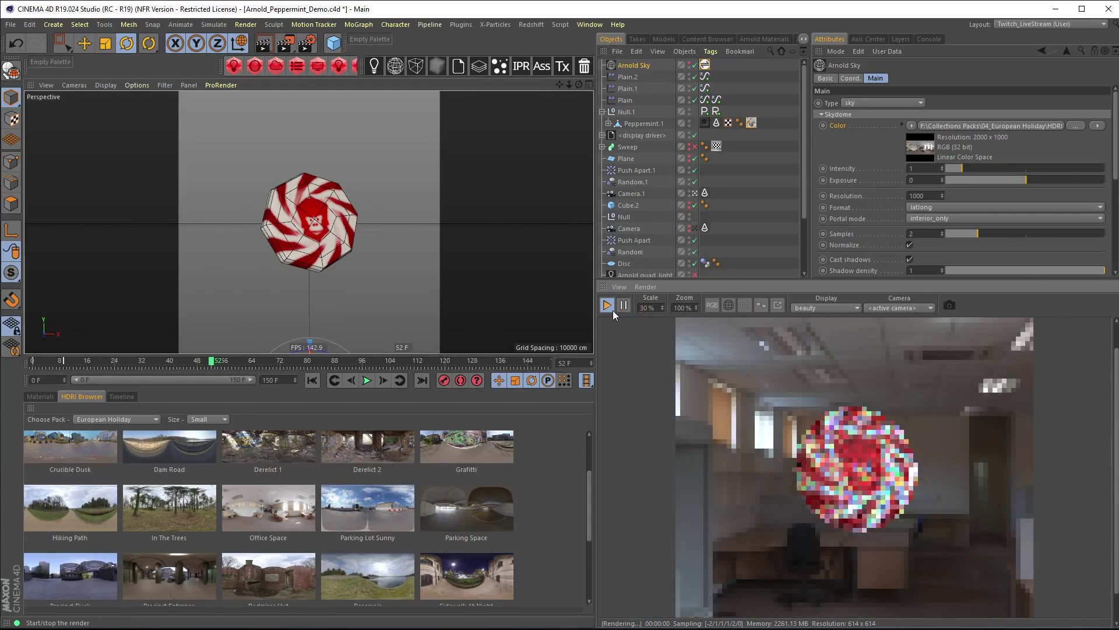
# - Unhide Cloner.1, Cloner.2 and Cloner.3 in the viewport and render, keeping the Peppermint source object hidden
pyautogui.scroll(-3, 803, 228)
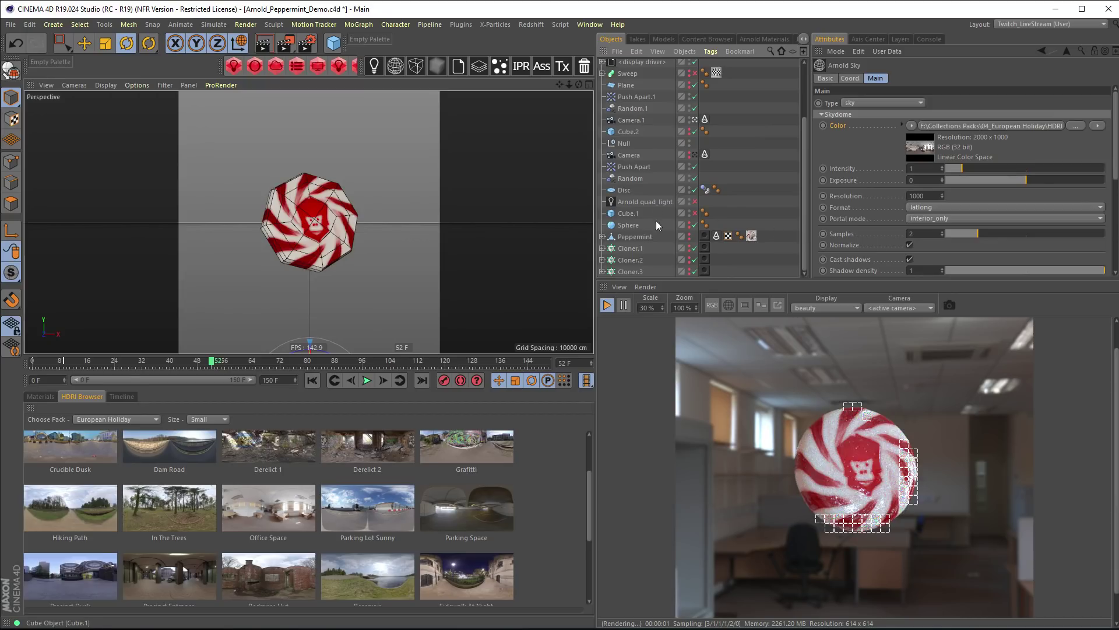
pyautogui.moveTo(689, 271); pyautogui.dragTo(689, 235)
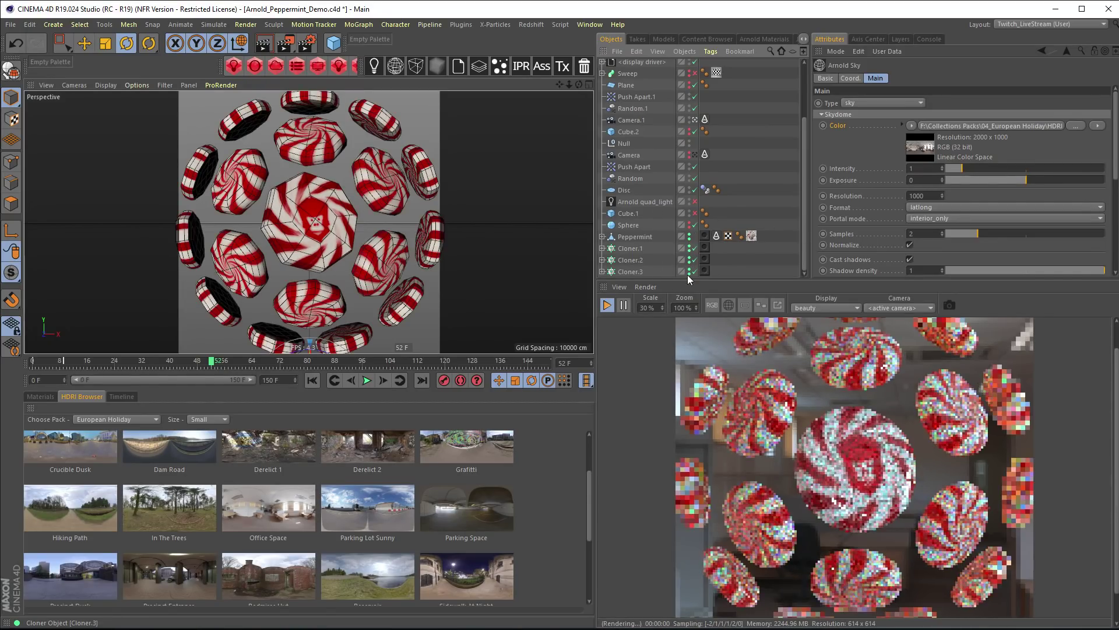
pyautogui.moveTo(688, 274); pyautogui.dragTo(690, 238)
pyautogui.keyDown('alt'); pyautogui.click(690, 240); pyautogui.keyUp('alt')
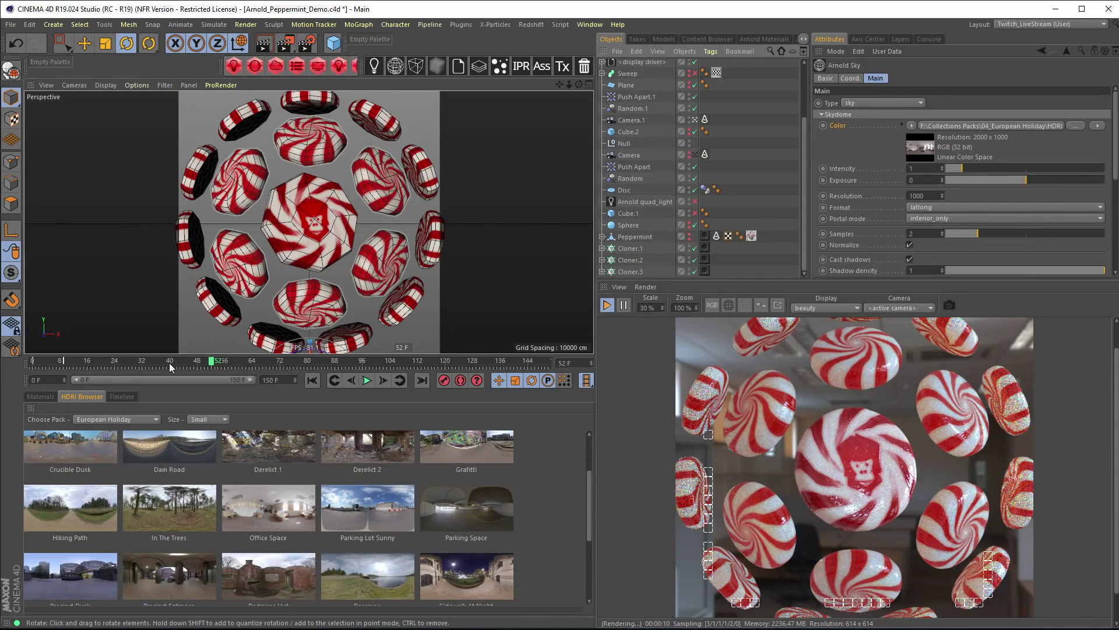
# - Go to frame 42 and make the Plane backdrop visible behind the candies in the viewport and render
pyautogui.moveTo(169, 362)
pyautogui.mouseDown()
pyautogui.moveTo(111, 362)
pyautogui.moveTo(178, 363)
pyautogui.mouseUp()
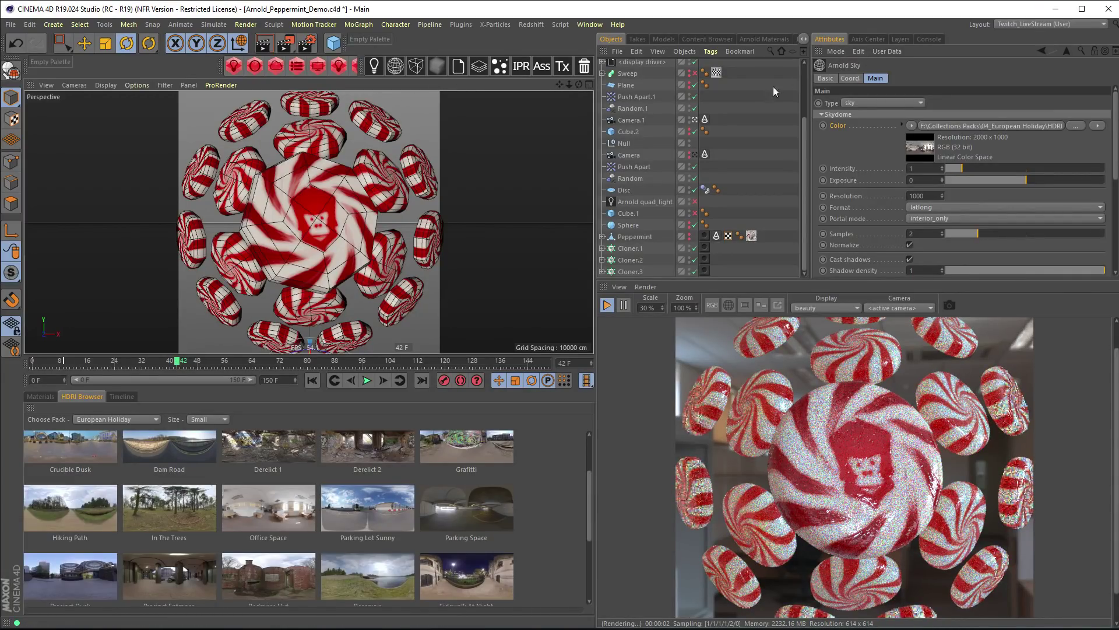
pyautogui.click(693, 87)
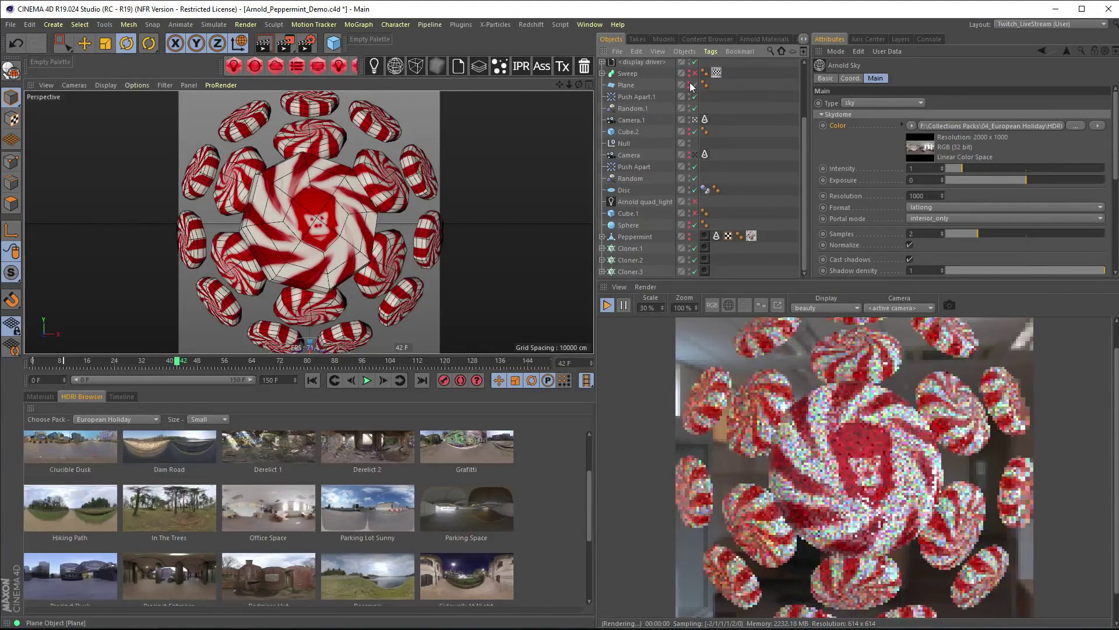
pyautogui.click(692, 87)
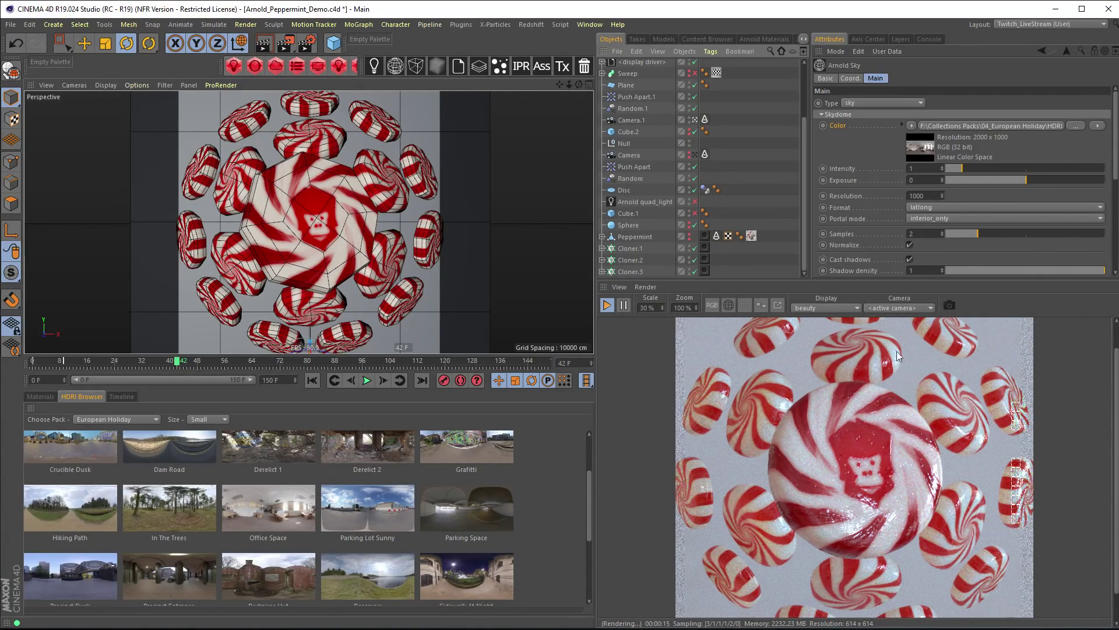
# - Compare the subsurface settings of Logo Mint and Mint Red, and set Mint Red's subsurface Scale to 1
pyautogui.click(40, 397)
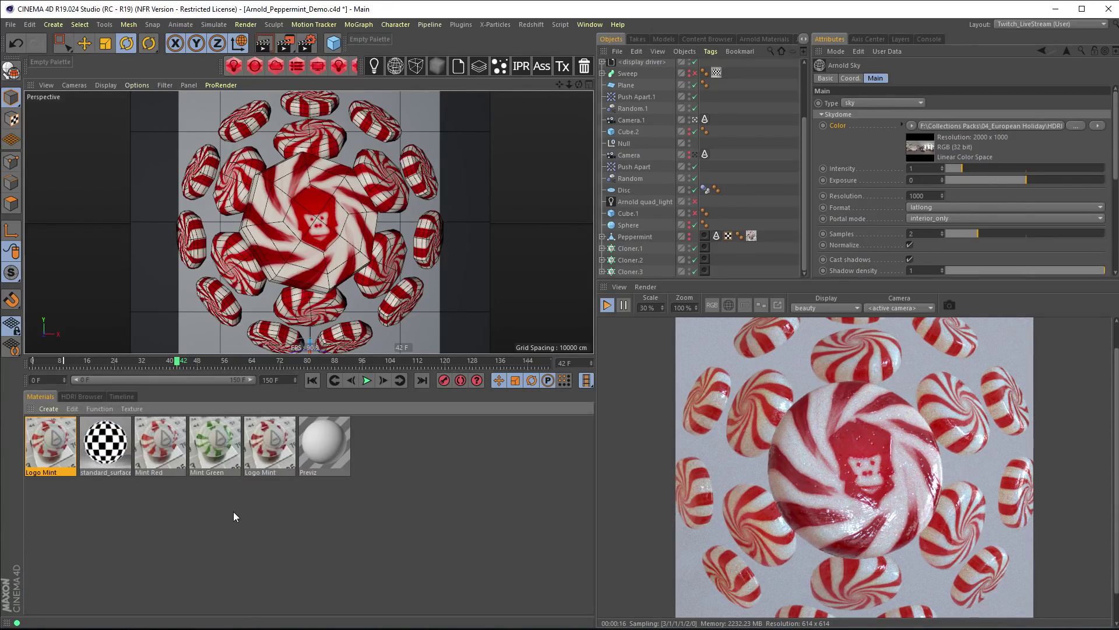
pyautogui.click(156, 461)
pyautogui.doubleClick(169, 458)
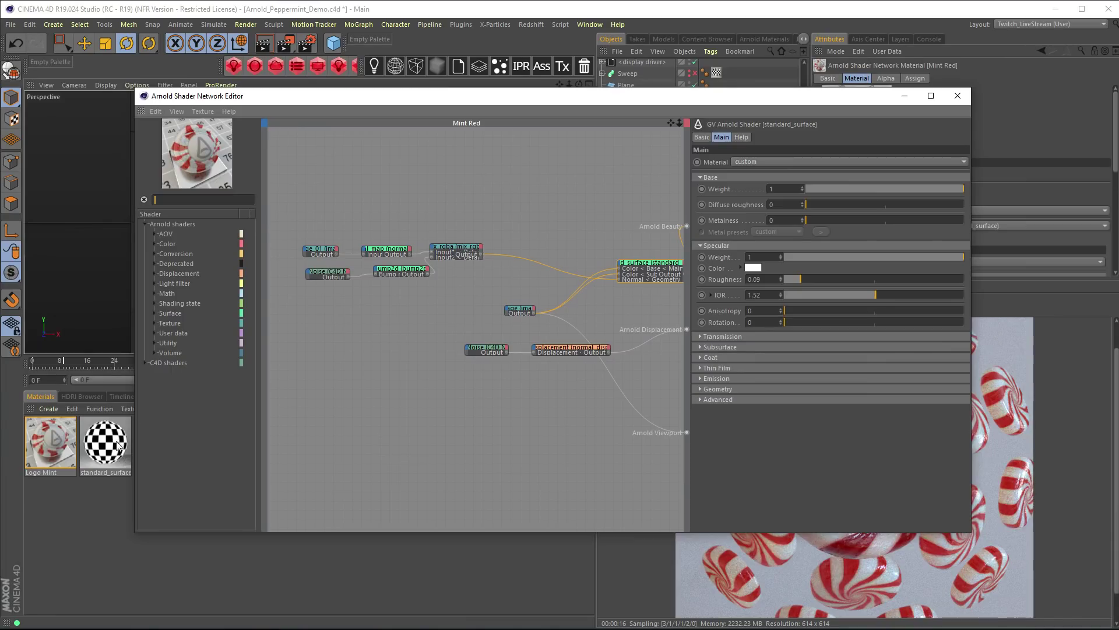
pyautogui.click(50, 444)
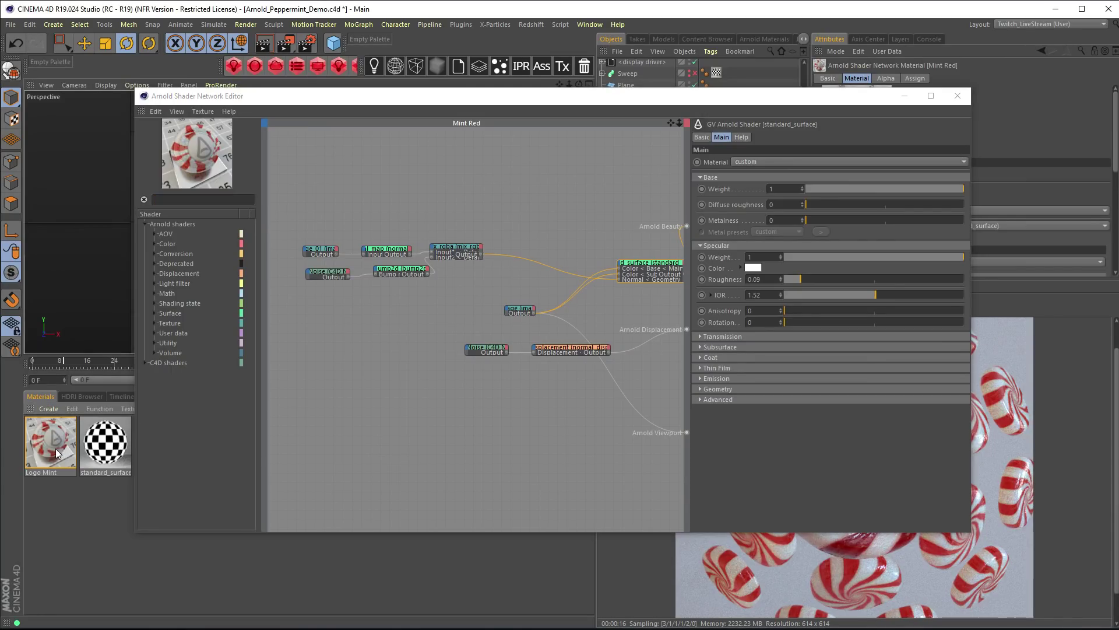
pyautogui.click(702, 347)
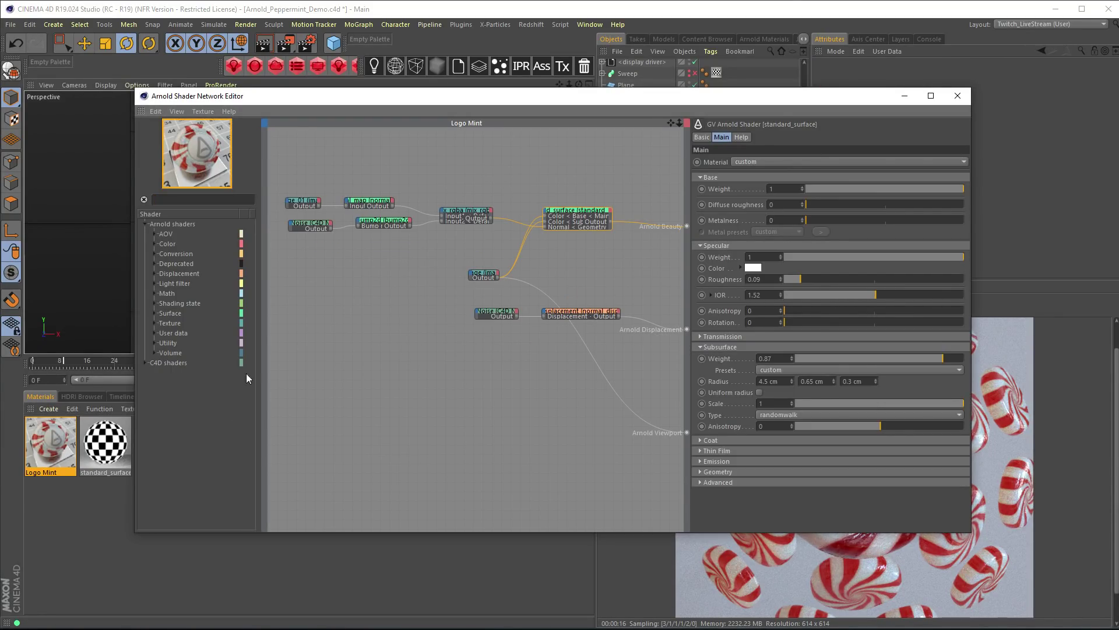
pyautogui.moveTo(308, 107); pyautogui.dragTo(465, 76)
pyautogui.click(155, 447)
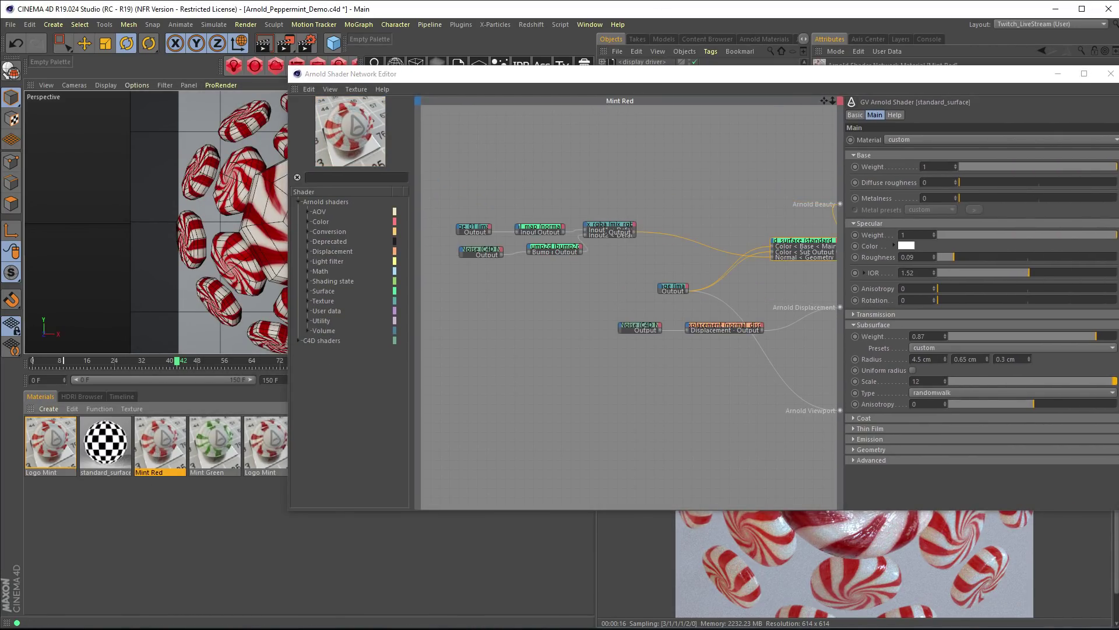
pyautogui.moveTo(700, 81); pyautogui.dragTo(452, 96)
pyautogui.click(557, 262)
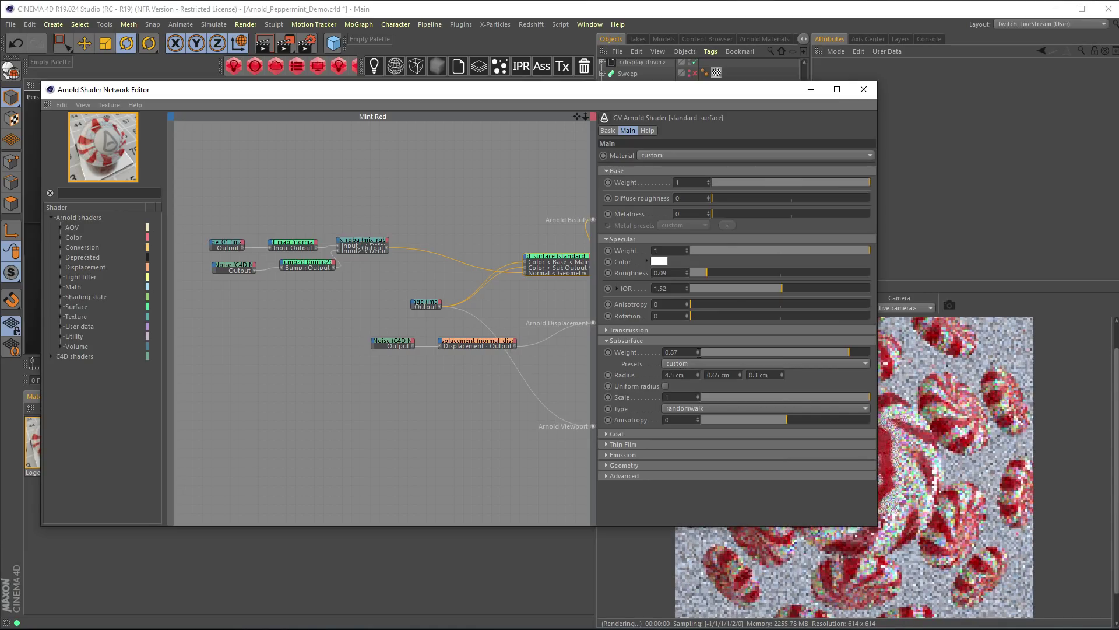
pyautogui.click(863, 90)
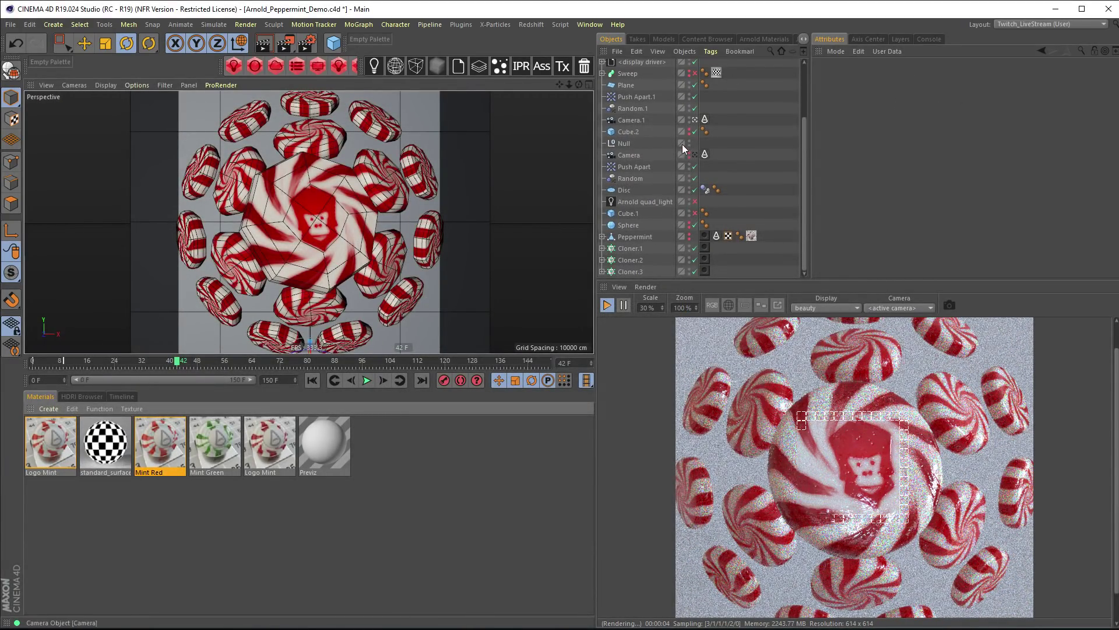
# - Delete the Arnold tag from Camera.1
pyautogui.click(630, 156)
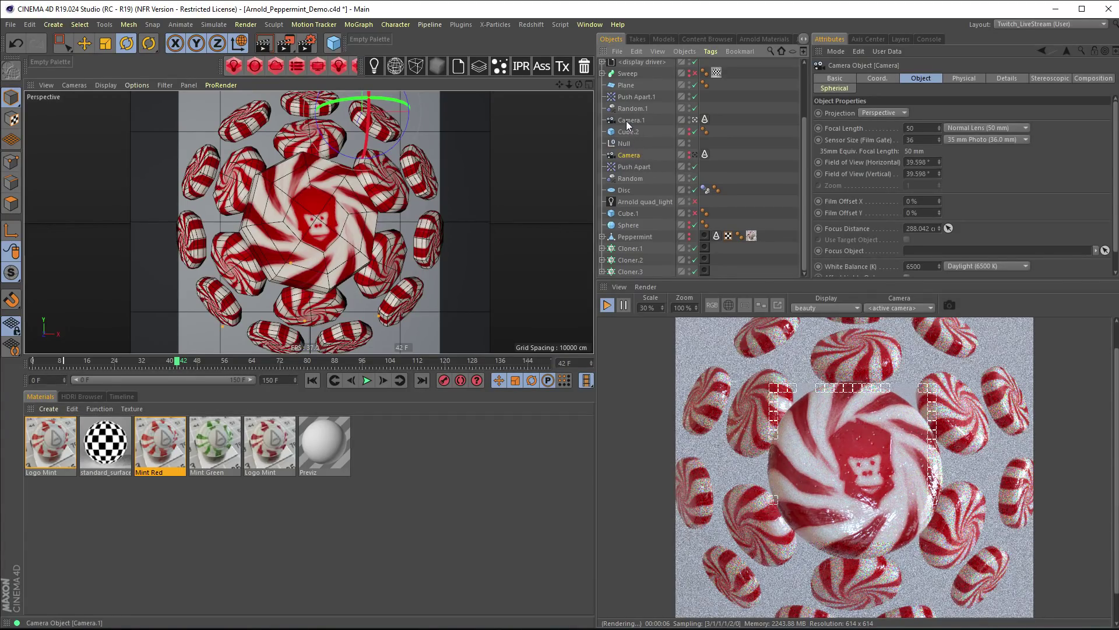
pyautogui.click(704, 119)
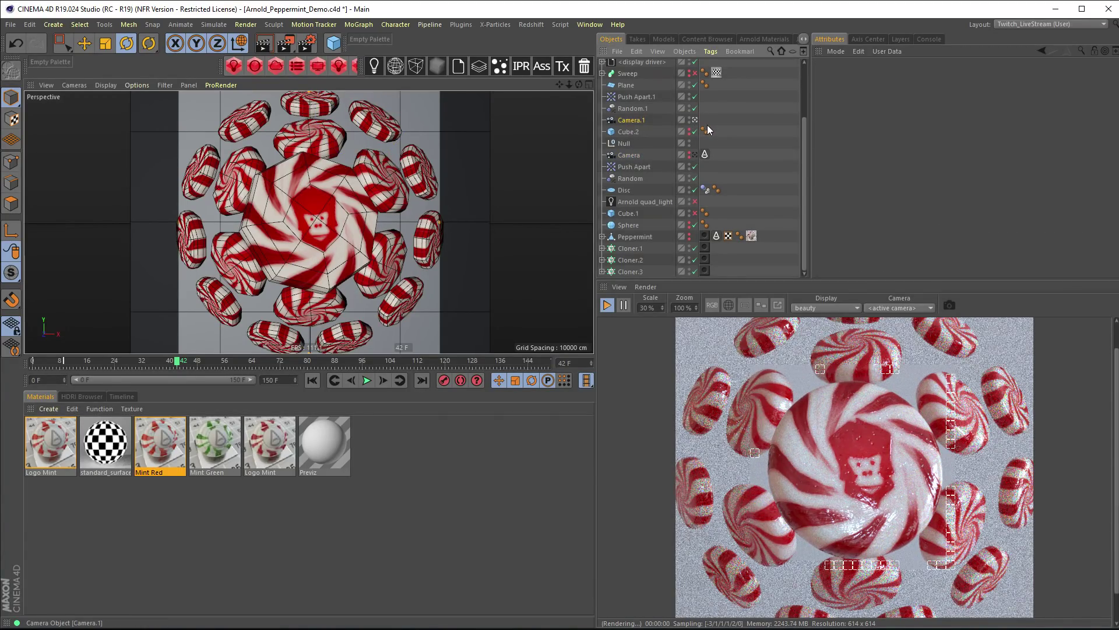
pyautogui.click(631, 121)
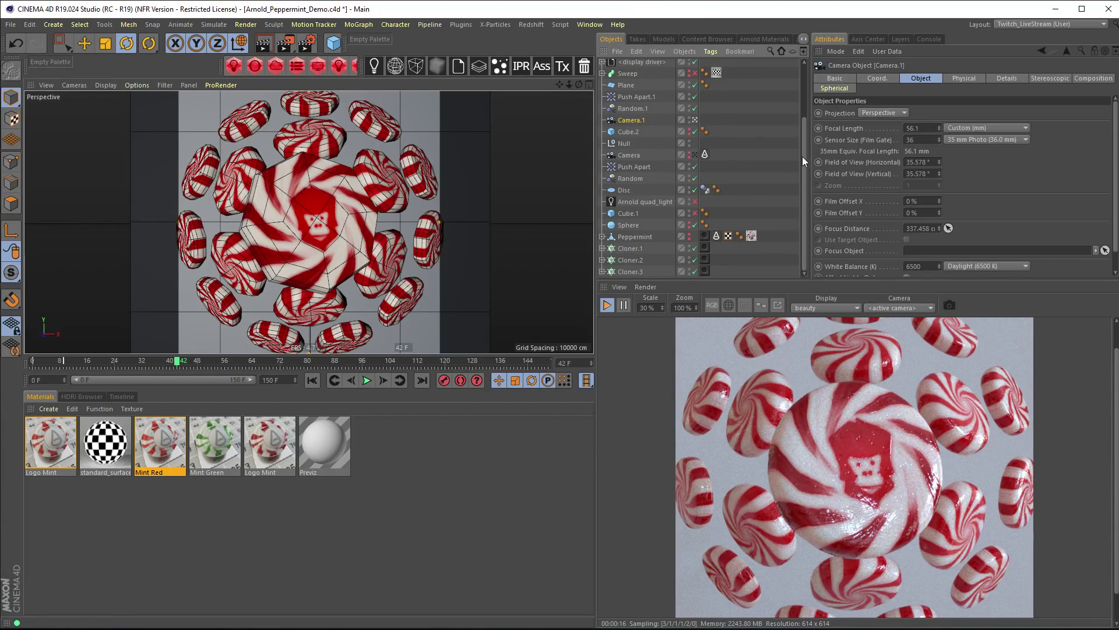
pyautogui.moveTo(802, 157); pyautogui.dragTo(807, 92)
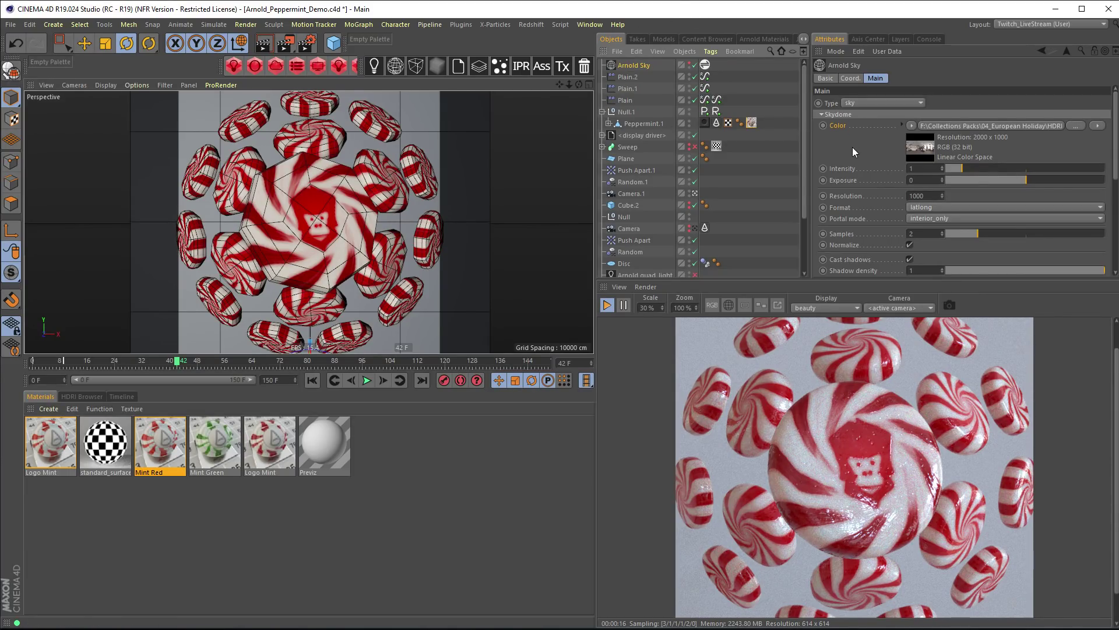
pyautogui.click(706, 66)
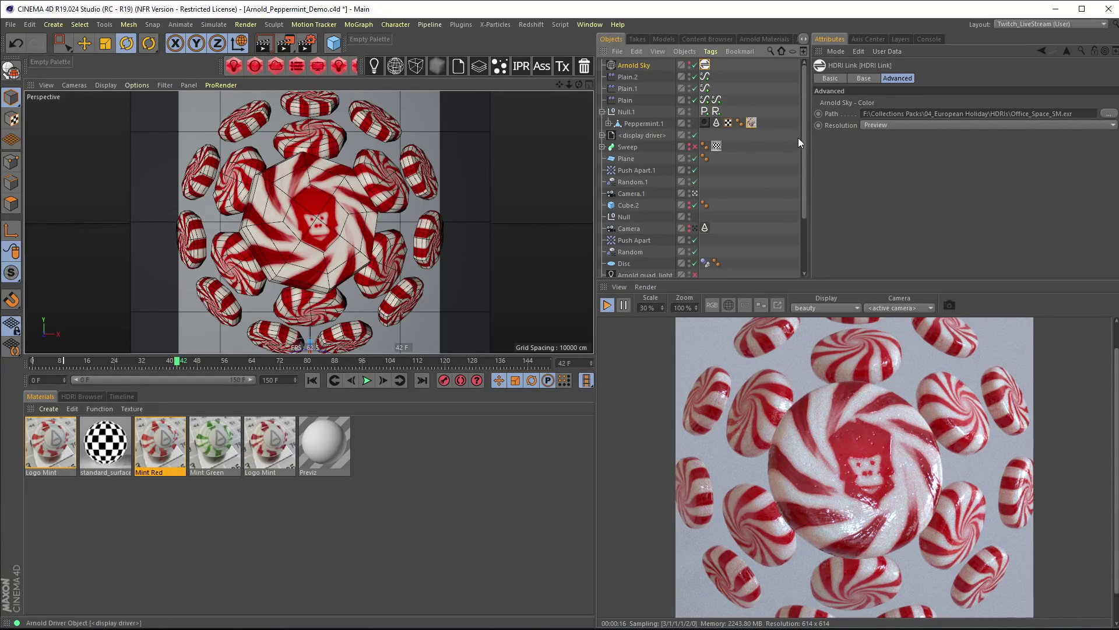
# - Add an Arnold Parameters tag to Camera.1 and enable DOF on it
pyautogui.click(638, 193)
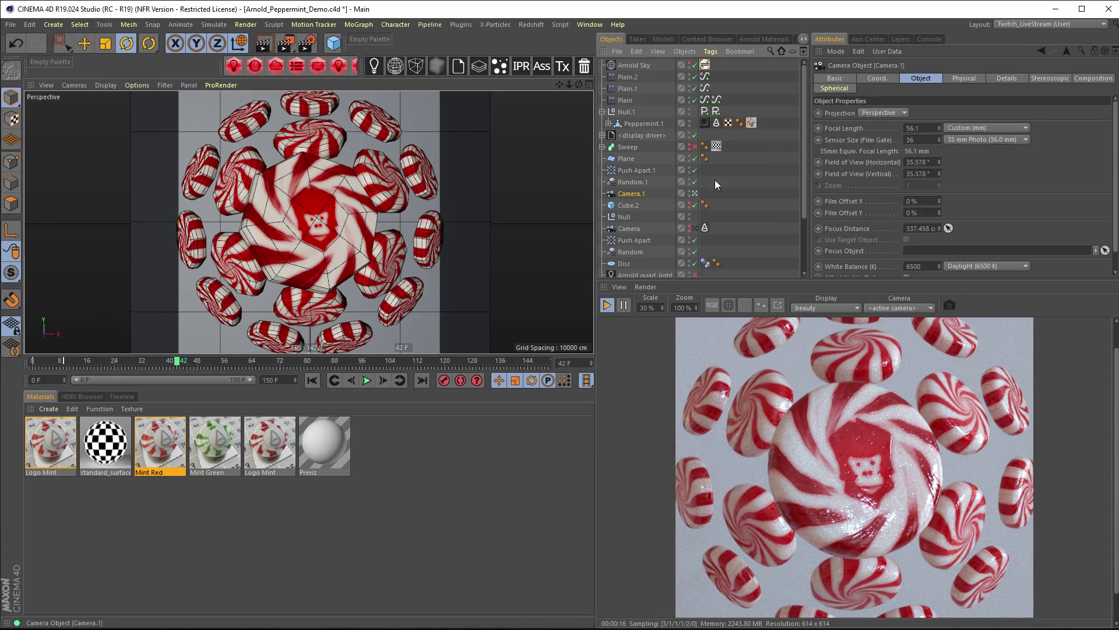
pyautogui.click(722, 51)
pyautogui.moveTo(746, 81)
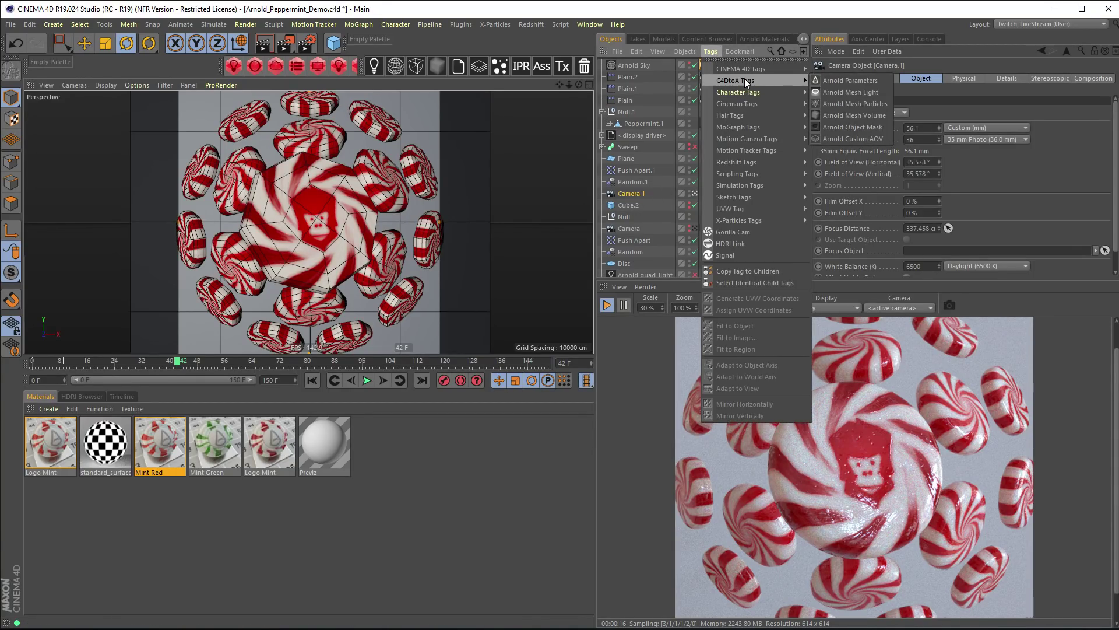
pyautogui.click(848, 81)
pyautogui.click(905, 157)
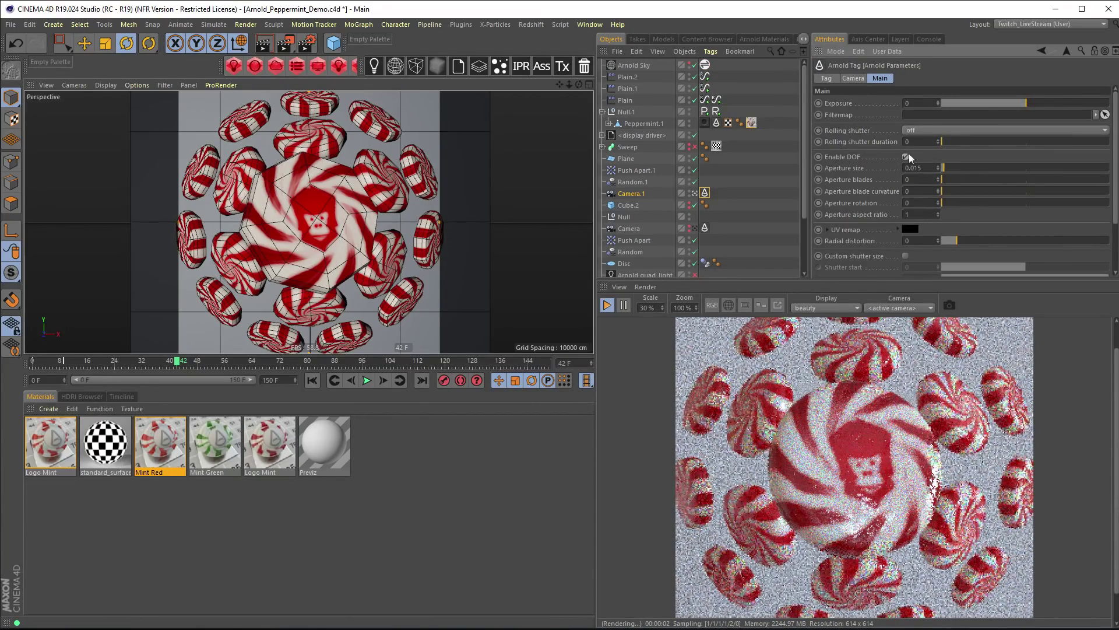
# - Raise the camera's Aperture size to 0.04 and pick the focus on the central logo candy in the render preview
pyautogui.moveTo(942, 168); pyautogui.dragTo(945, 175)
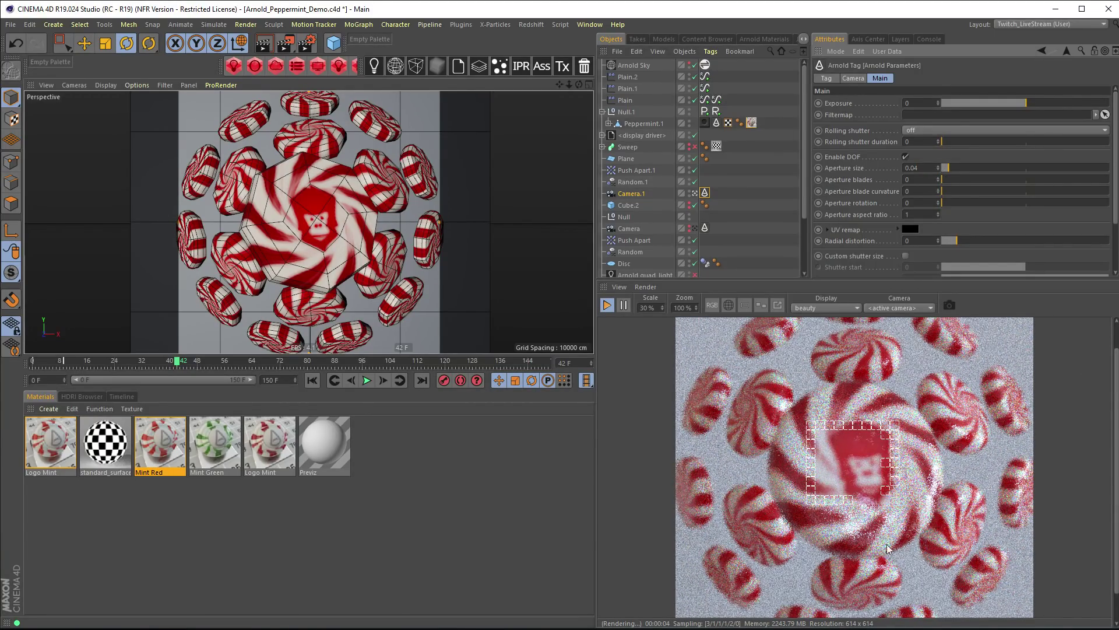
pyautogui.rightClick(843, 420)
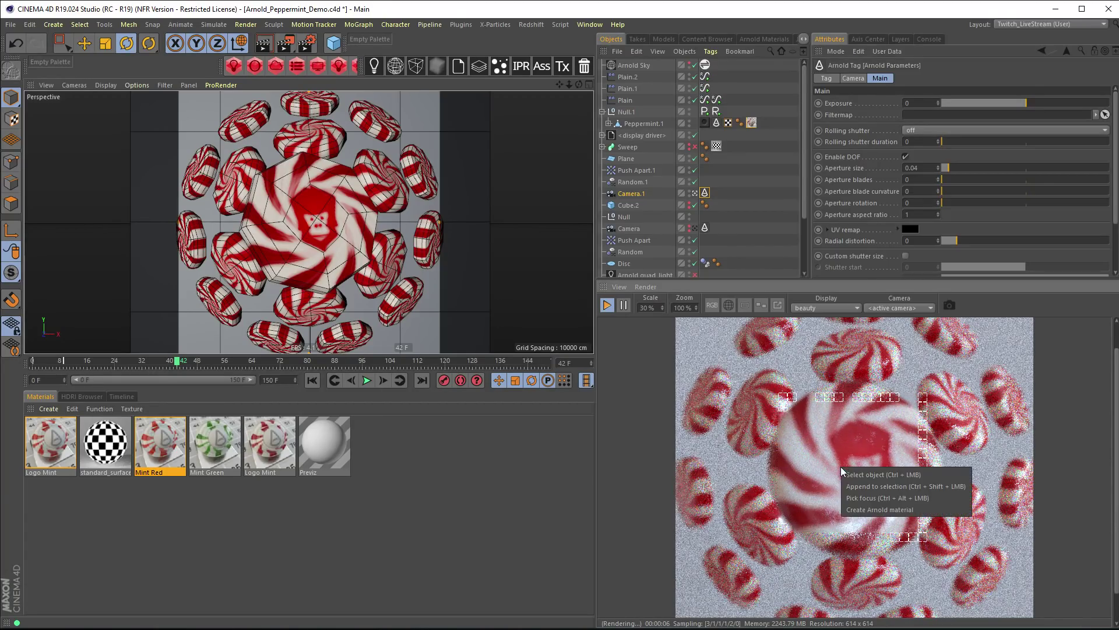
pyautogui.click(937, 499)
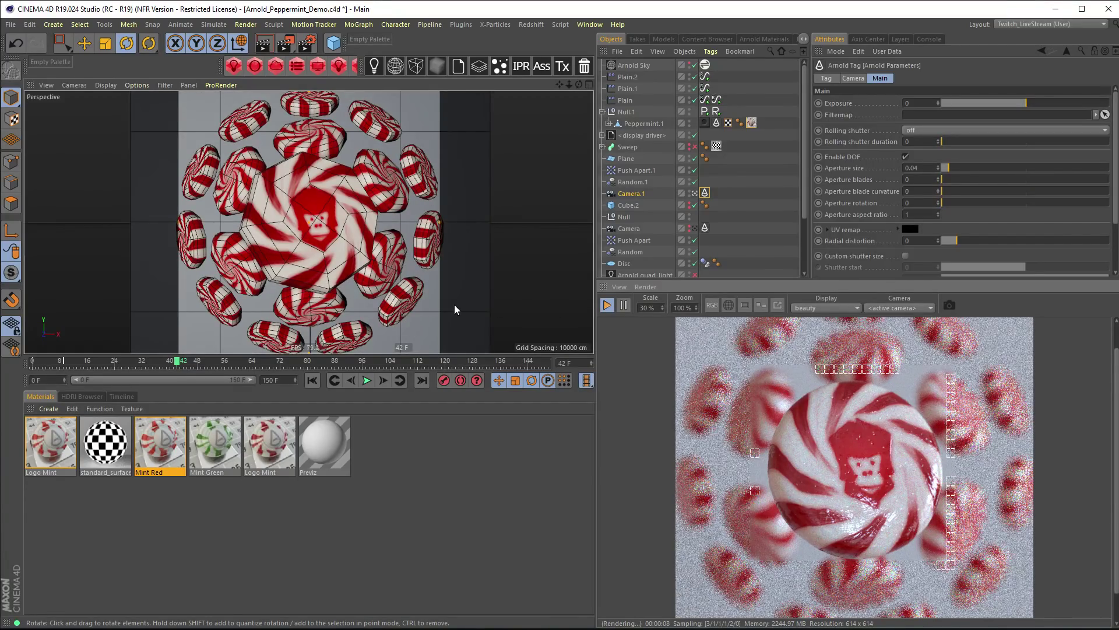
# - Set the Aperture size of Camera.1's Arnold tag to 0.03
pyautogui.click(930, 168)
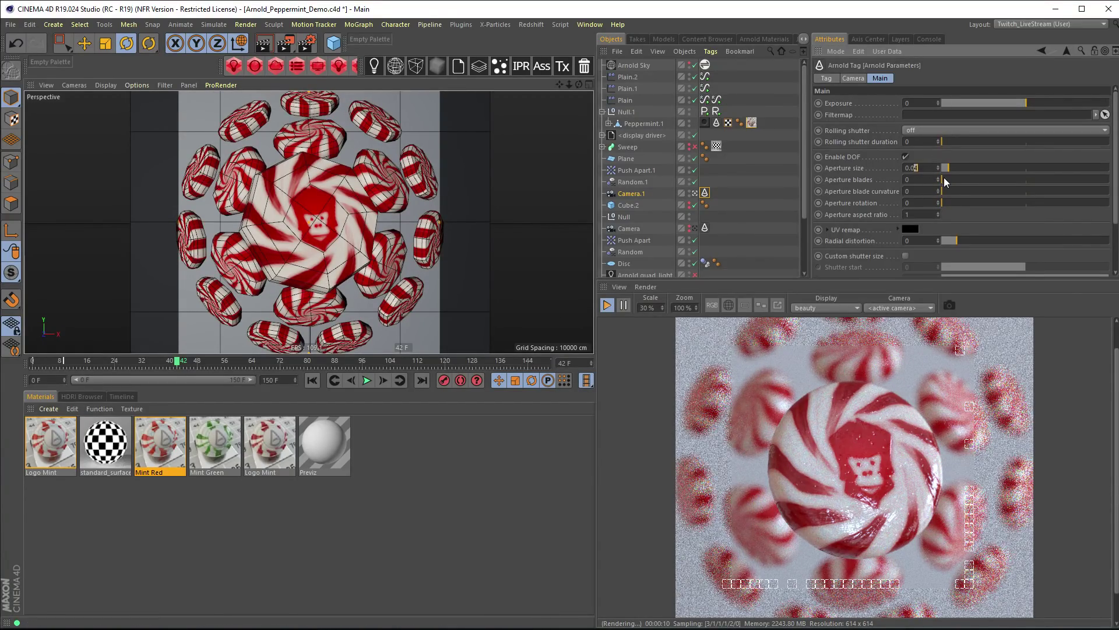
pyautogui.press('BackSpace')
pyautogui.write('3')
pyautogui.press('Return')
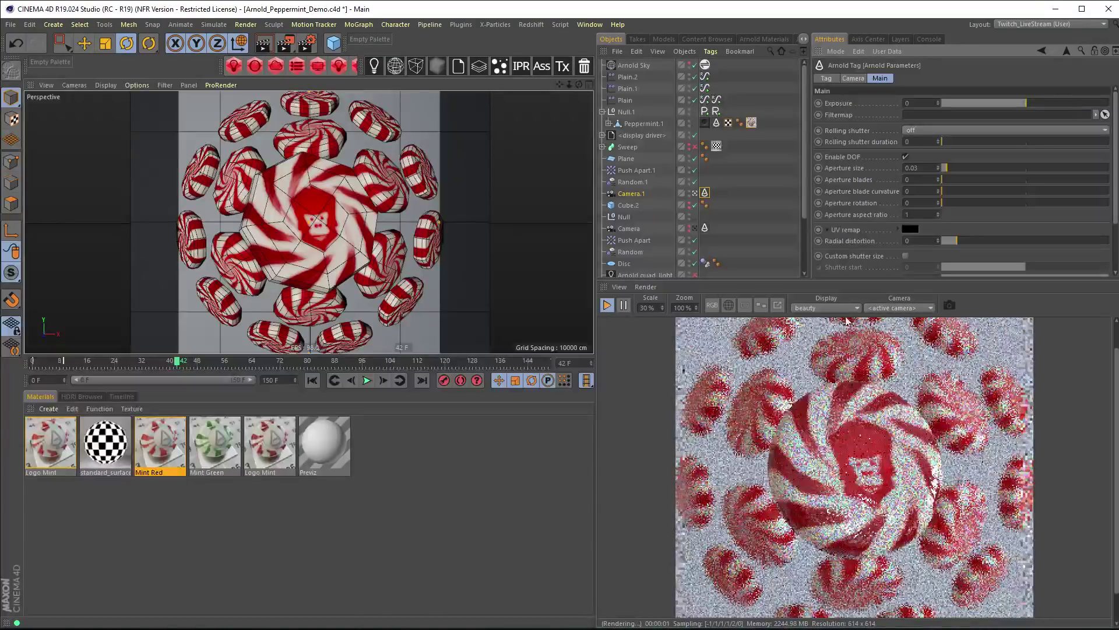
# - Enlarge the render preview area and try a render region around the central candies
pyautogui.moveTo(736, 279); pyautogui.dragTo(745, 214)
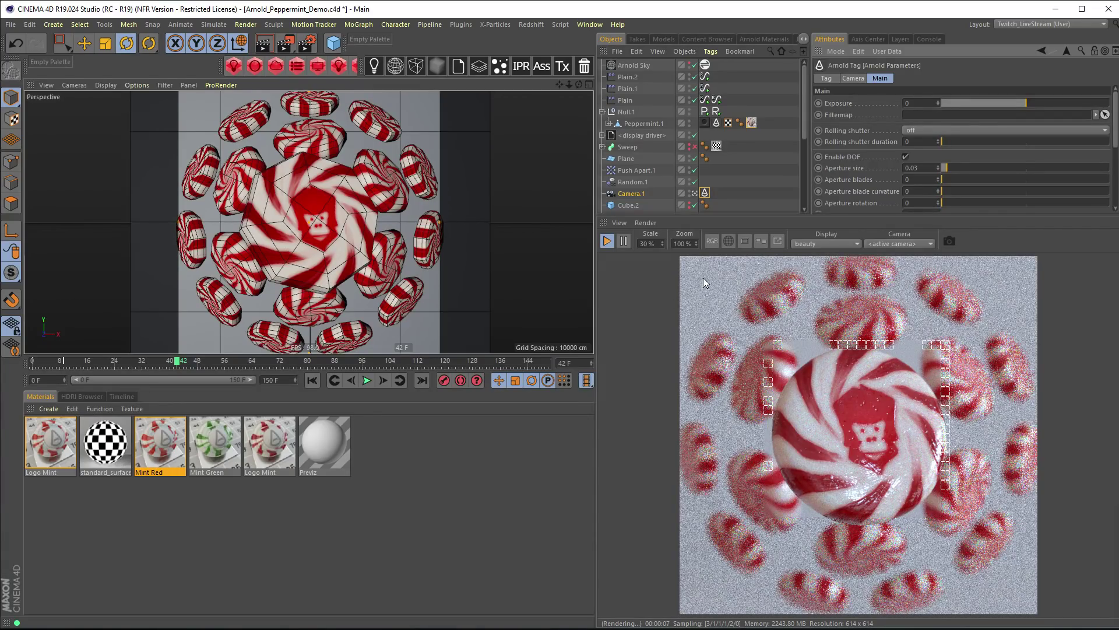
pyautogui.moveTo(703, 277); pyautogui.dragTo(994, 528)
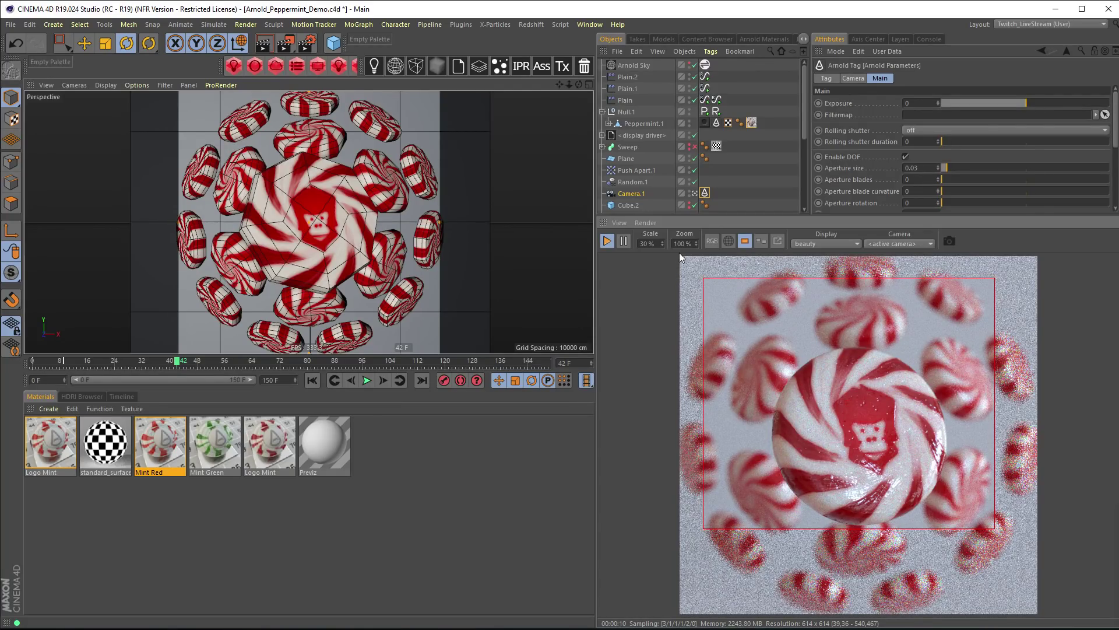
pyautogui.click(746, 243)
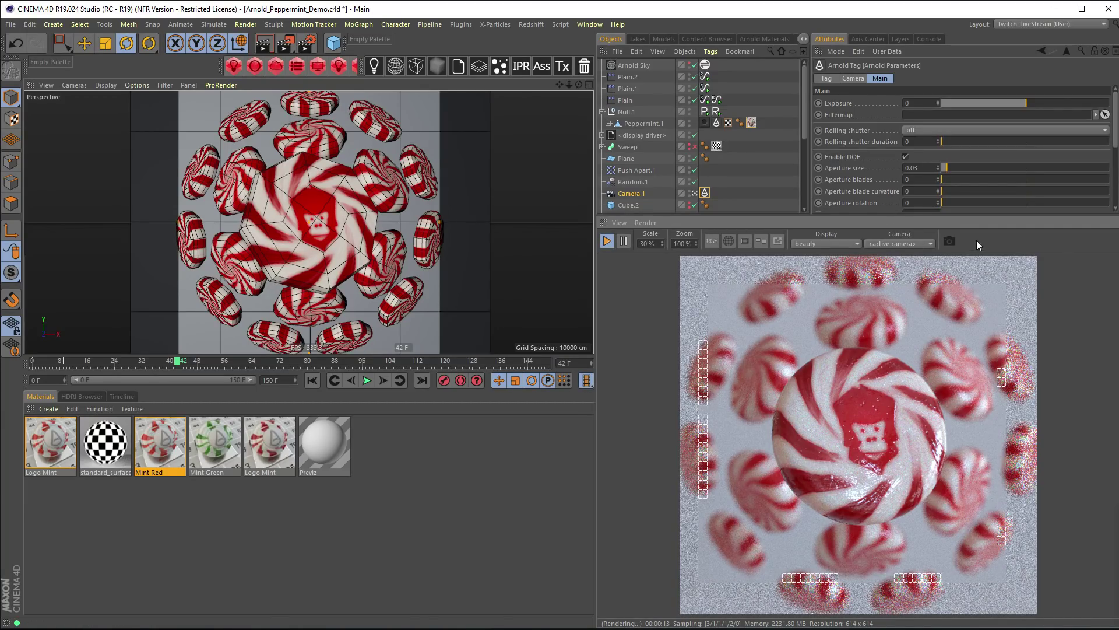
# - Send a snapshot of the current render to the Picture Viewer and shrink and reposition that window
pyautogui.click(950, 241)
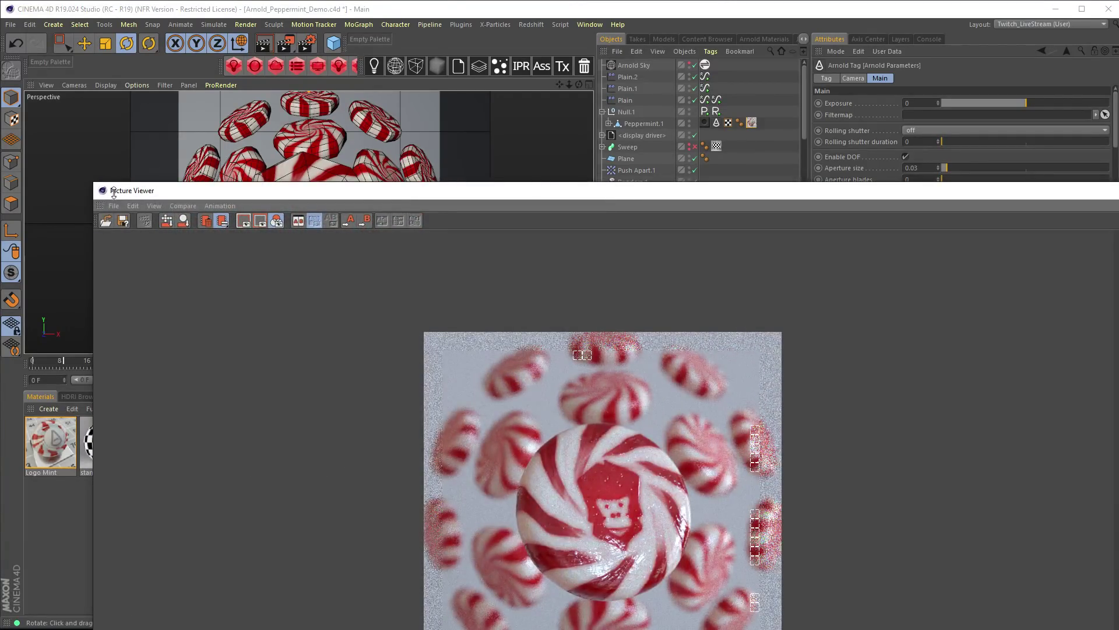
pyautogui.moveTo(89, 183); pyautogui.dragTo(596, 368)
pyautogui.moveTo(723, 383); pyautogui.dragTo(205, 97)
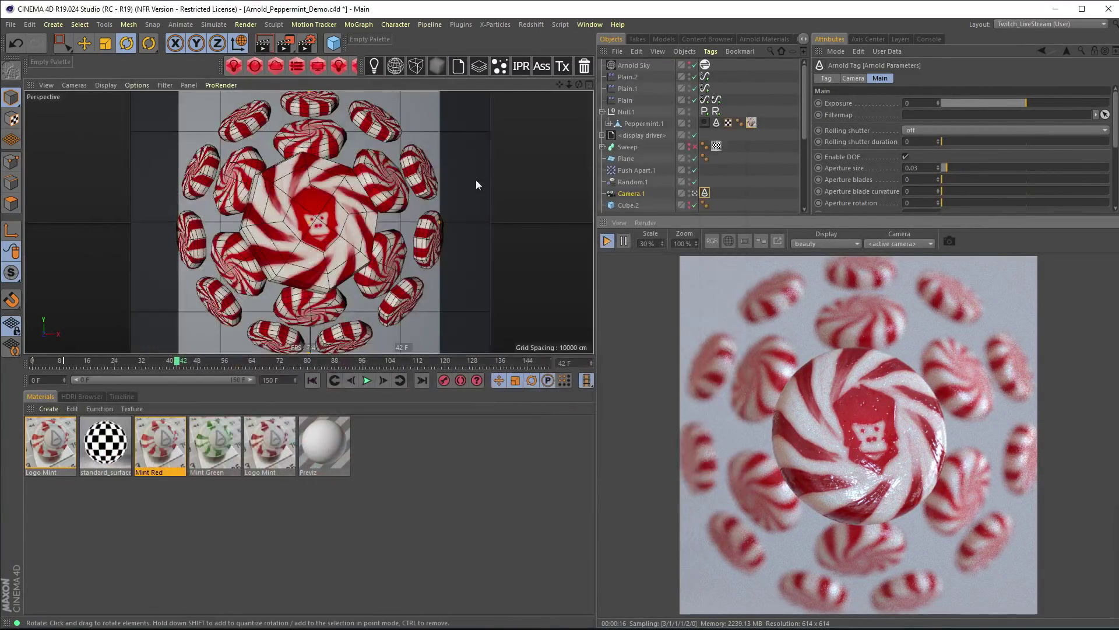
# - Swap the Arnold Sky's HDRI for Fancy Wall For Breakfast from the Road Trip pack
pyautogui.click(677, 92)
pyautogui.click(705, 65)
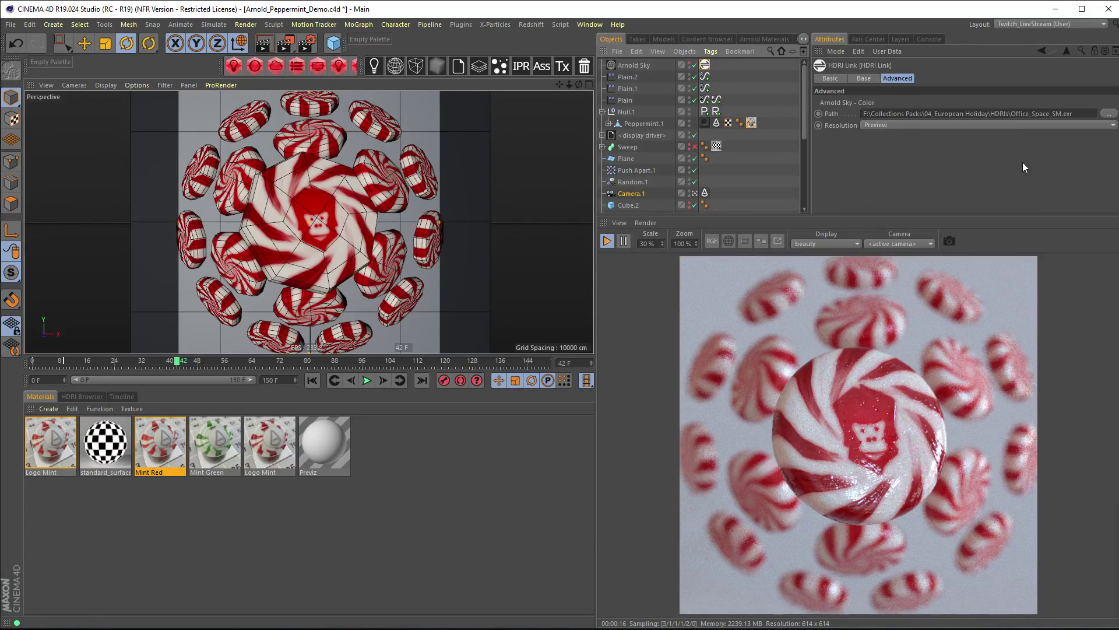
pyautogui.doubleClick(704, 67)
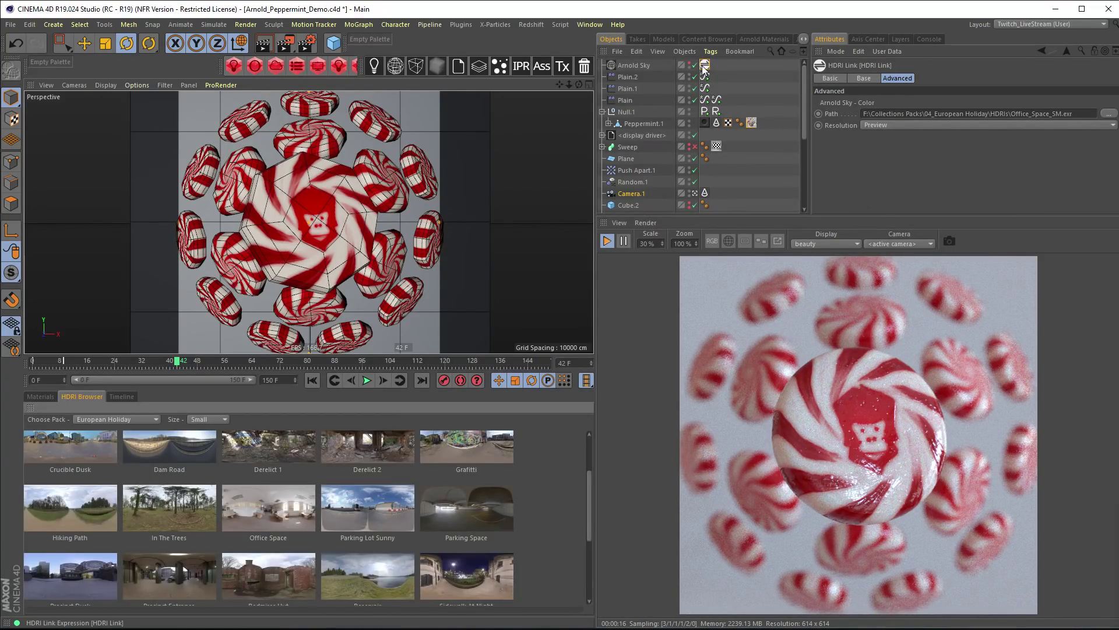
pyautogui.click(113, 419)
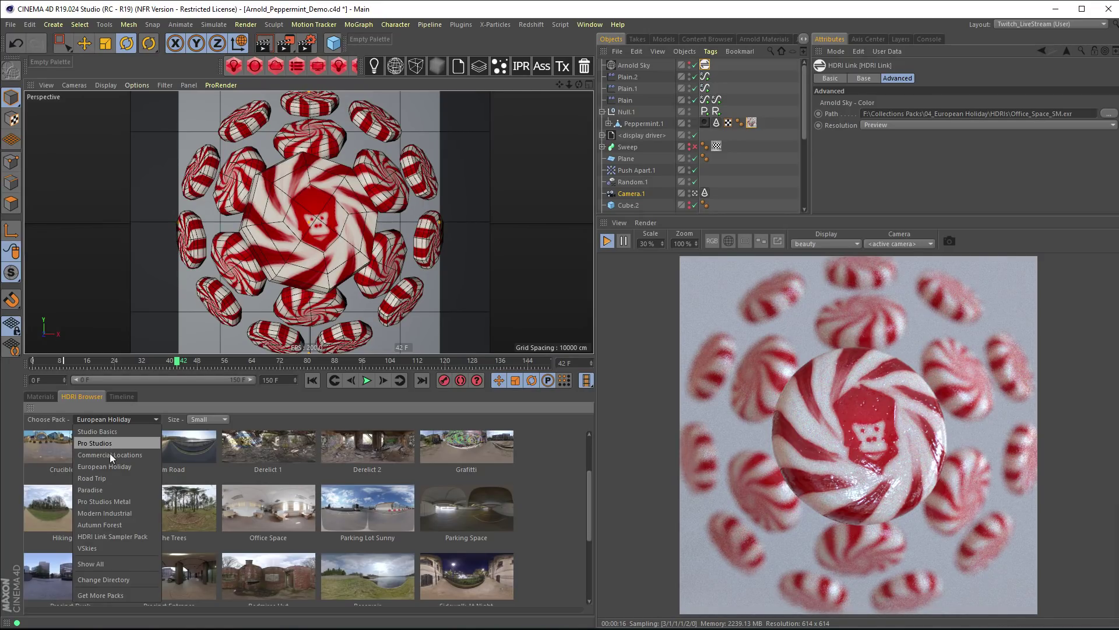
pyautogui.click(109, 478)
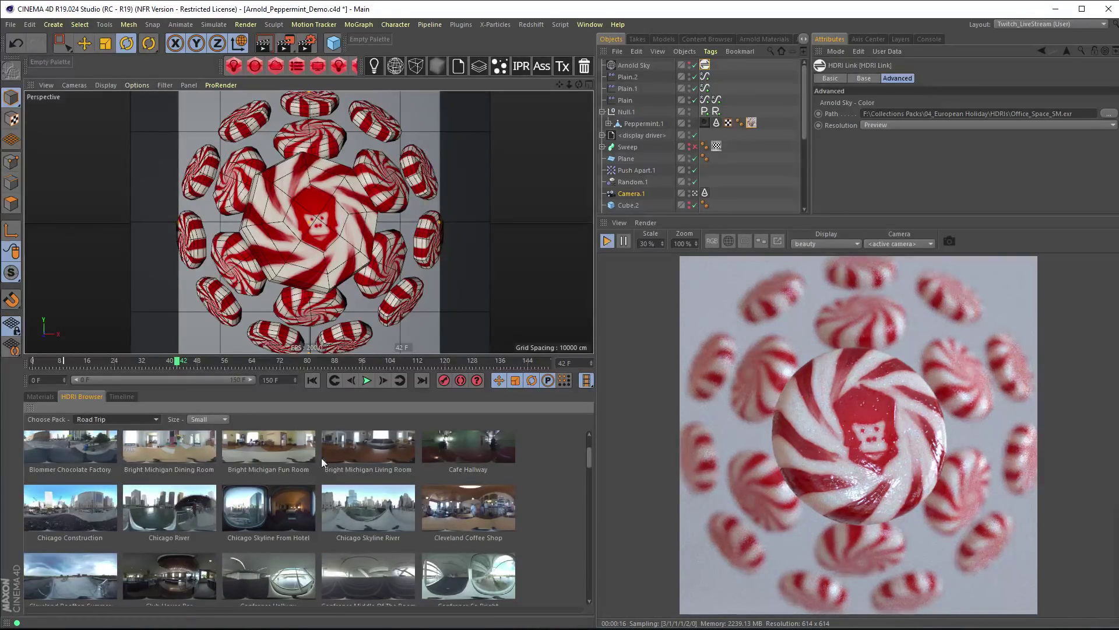
pyautogui.scroll(-6, 383, 524)
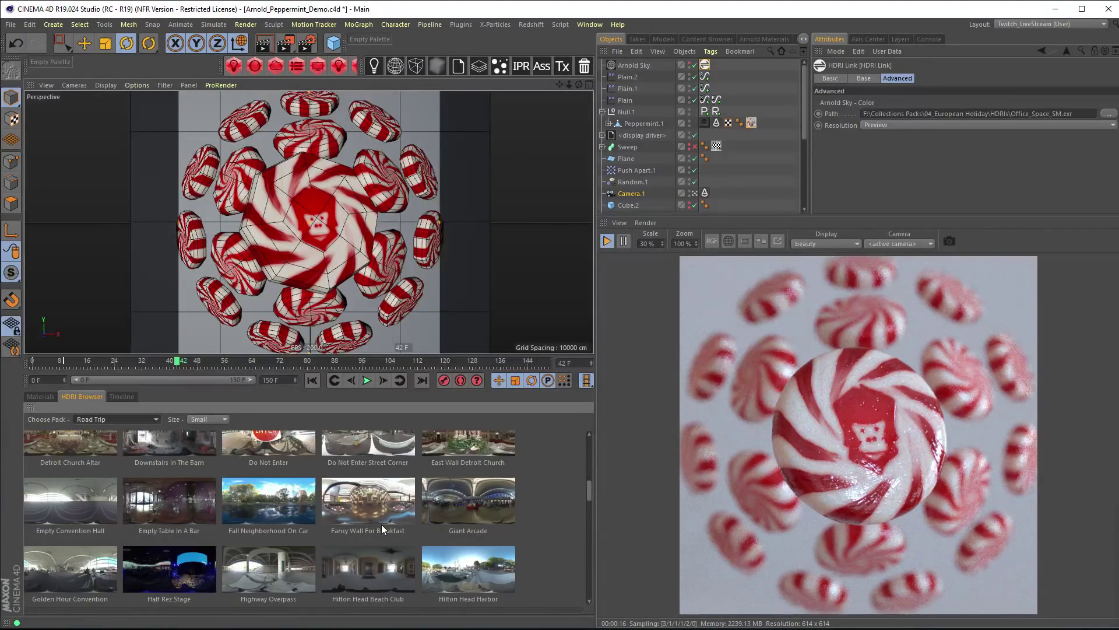
pyautogui.scroll(1, 381, 523)
pyautogui.click(365, 502)
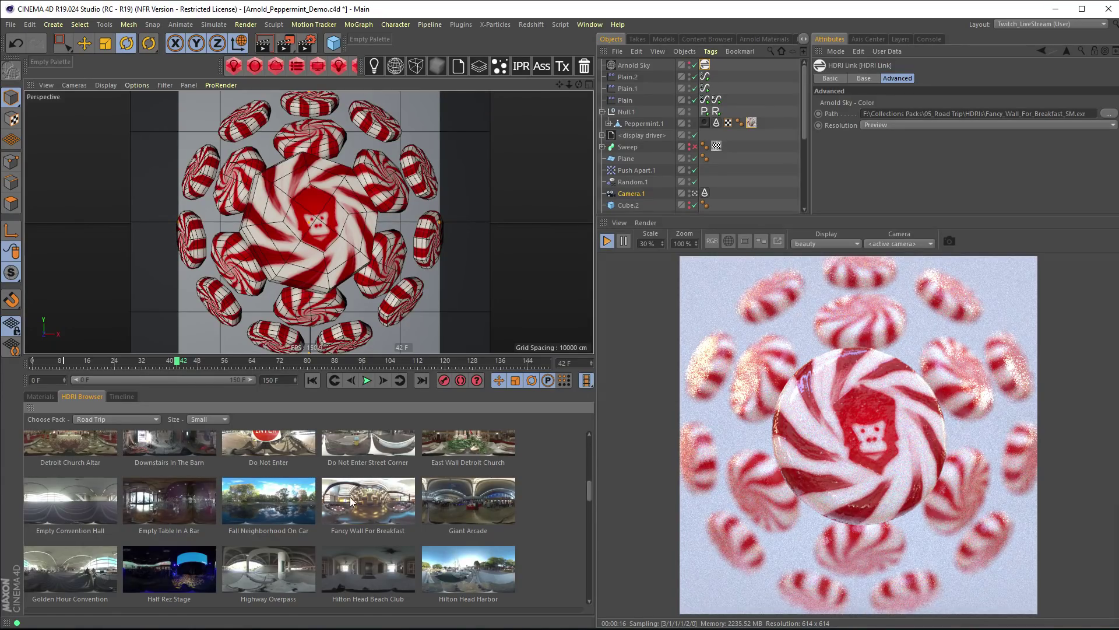
# - Take a second snapshot of the render and compare it with the first by switching between them in the Picture Viewer
pyautogui.click(949, 241)
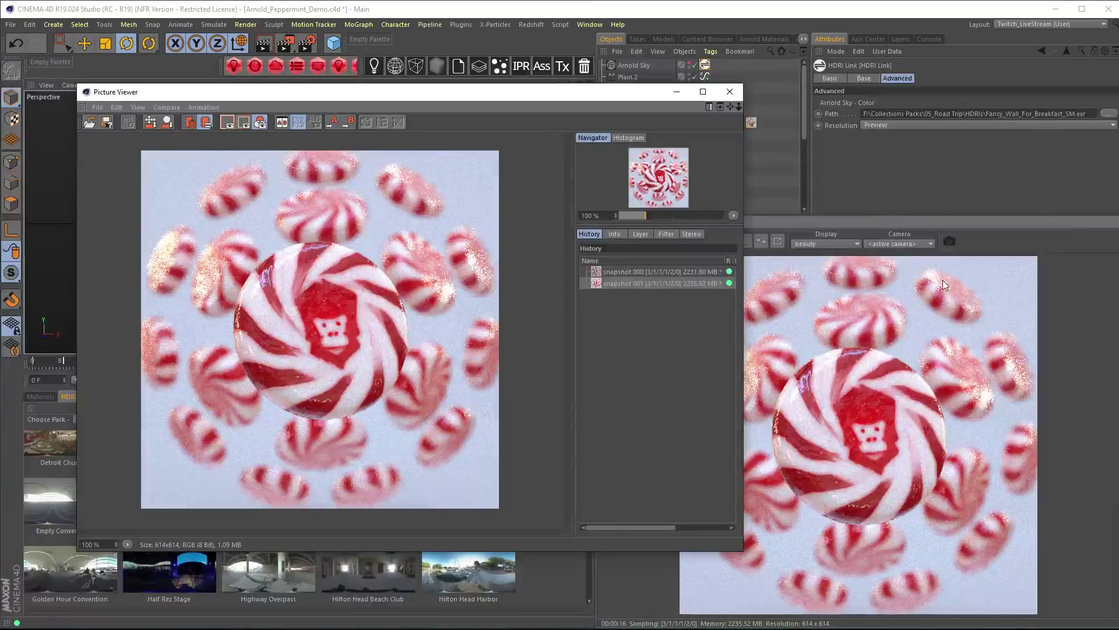
pyautogui.moveTo(508, 92); pyautogui.dragTo(701, 121)
pyautogui.click(837, 298)
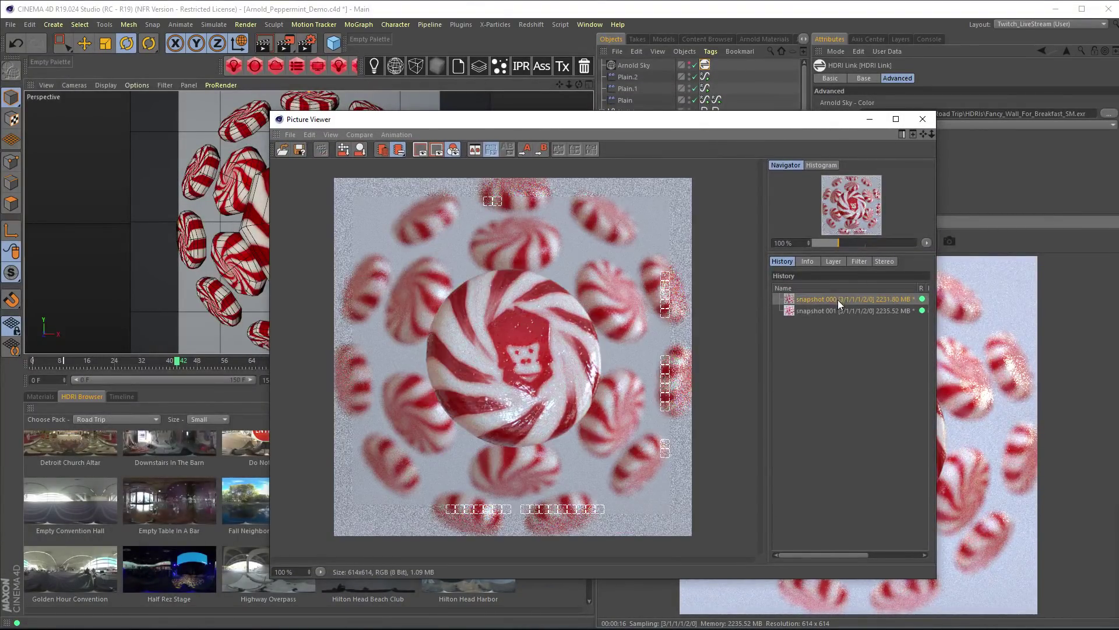
pyautogui.click(838, 309)
pyautogui.click(836, 298)
pyautogui.click(831, 309)
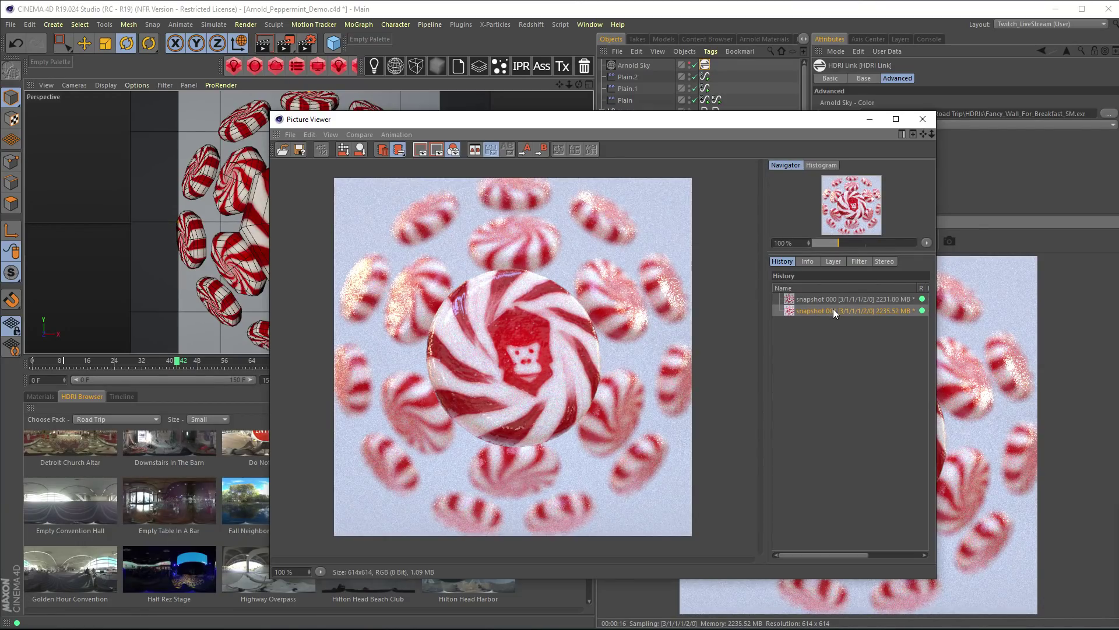
pyautogui.click(835, 299)
pyautogui.click(835, 309)
# - Switch between the two snapshots again and widen the history list to show the render time and resolution columns
pyautogui.moveTo(644, 129); pyautogui.dragTo(597, 111)
pyautogui.click(796, 281)
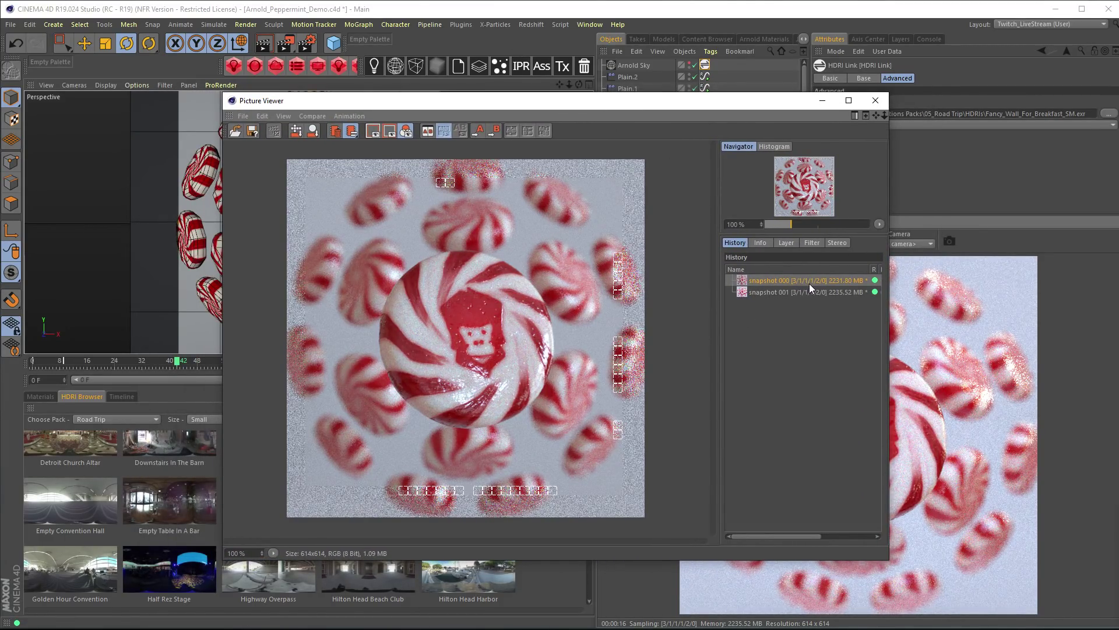
pyautogui.click(802, 290)
pyautogui.click(802, 283)
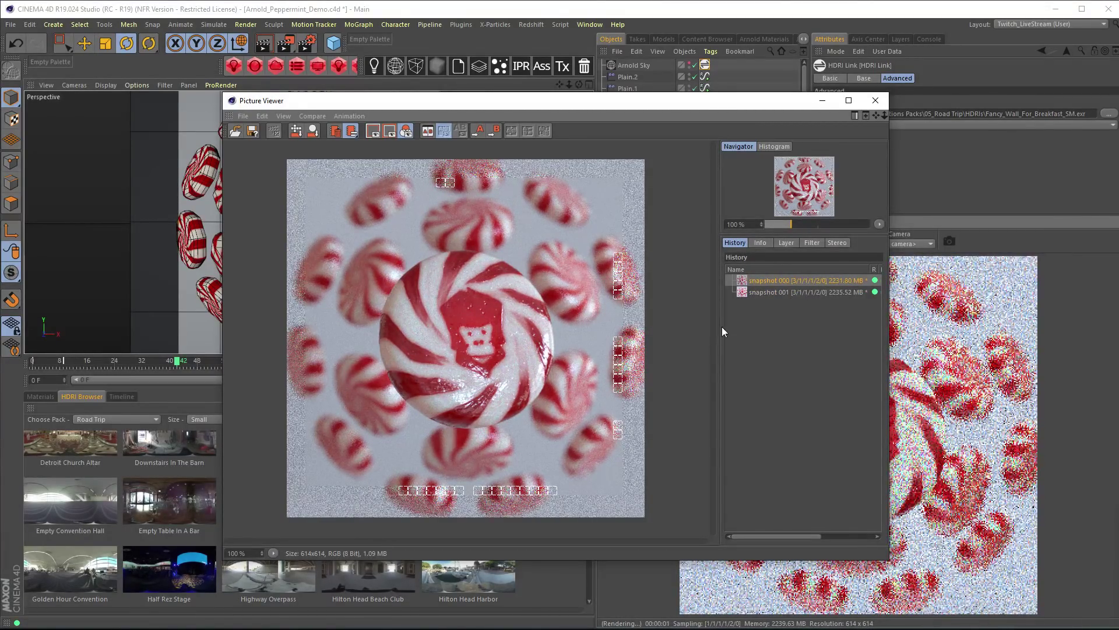
pyautogui.moveTo(717, 325); pyautogui.dragTo(629, 325)
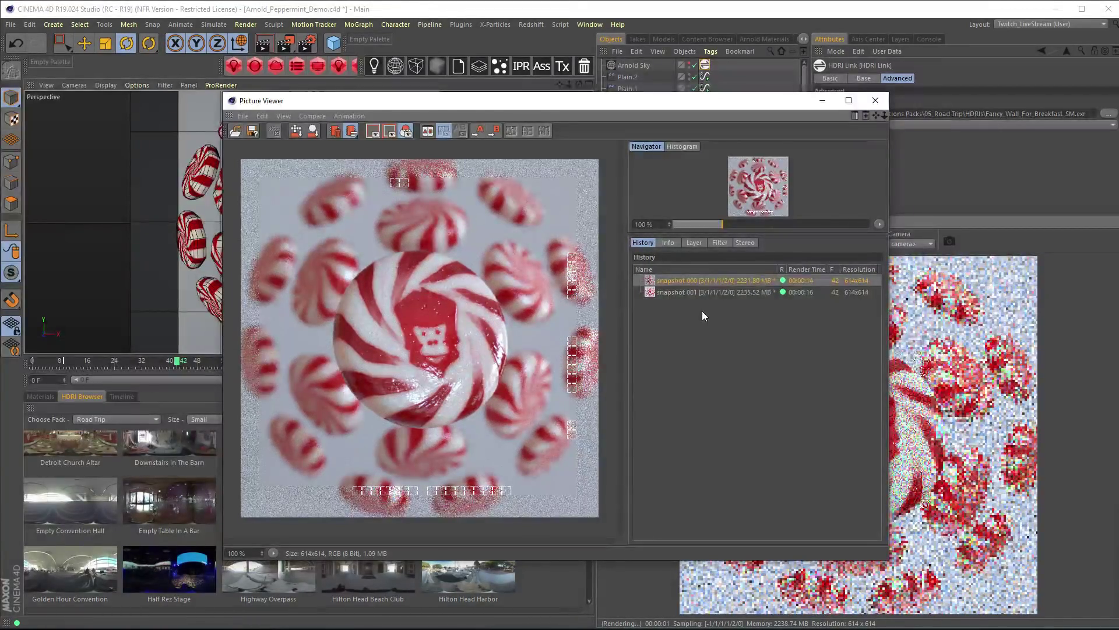
pyautogui.rightClick(733, 281)
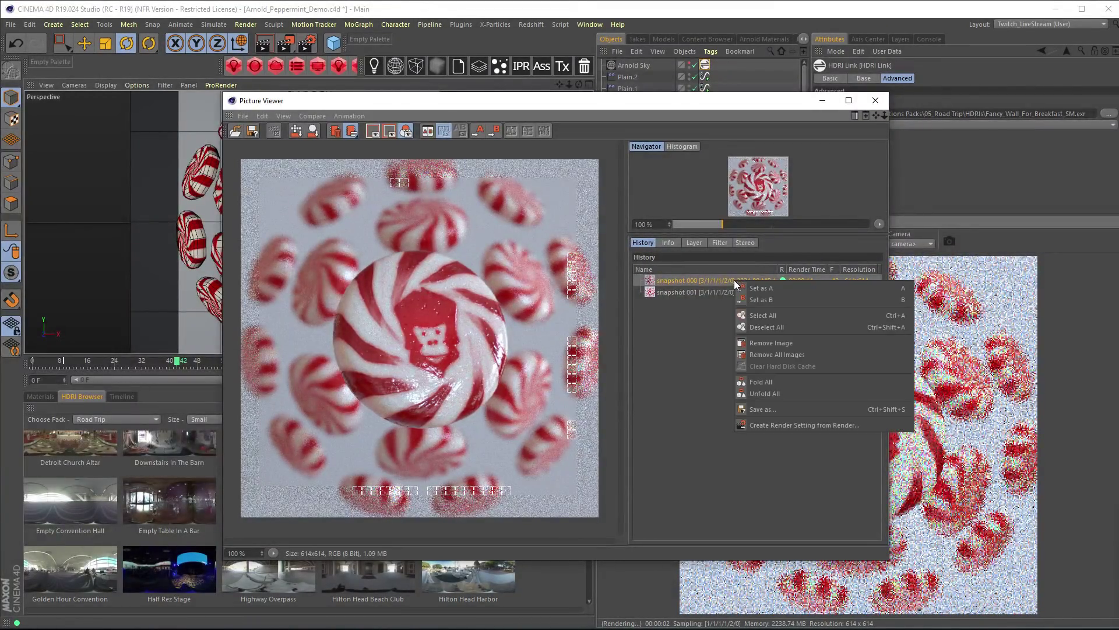
pyautogui.click(676, 311)
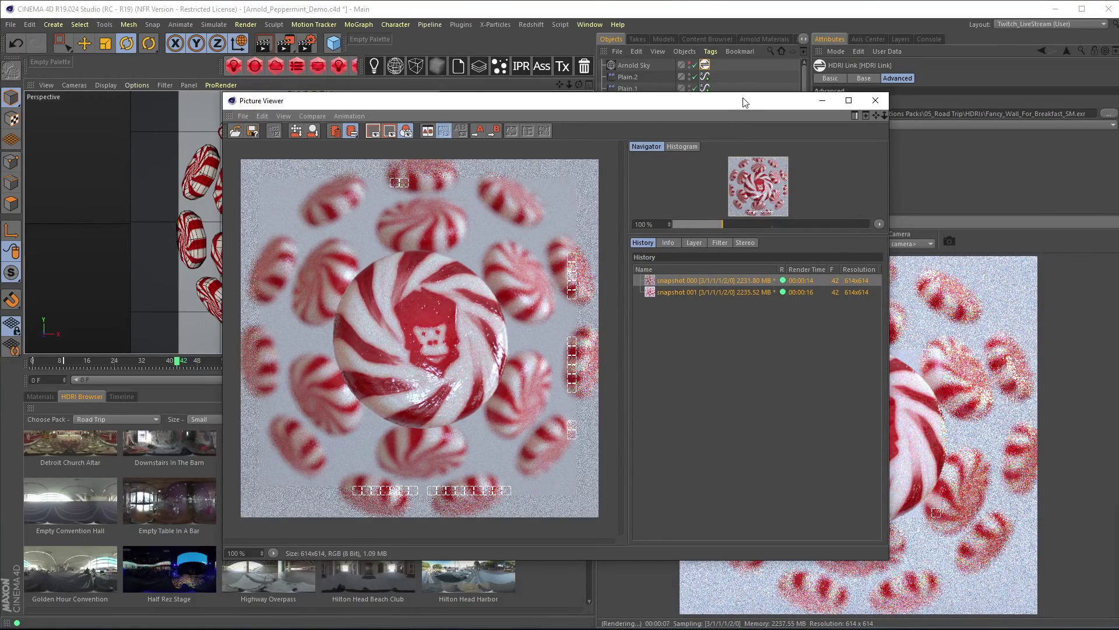
# - Set snapshot 000 as A and snapshot 001 as B, compare them with a horizontal wipe line, and close the Picture Viewer
pyautogui.moveTo(743, 102)
pyautogui.mouseDown()
pyautogui.moveTo(569, 244)
pyautogui.moveTo(616, 314)
pyautogui.moveTo(671, 212)
pyautogui.moveTo(703, 99)
pyautogui.moveTo(617, 185)
pyautogui.moveTo(606, 367)
pyautogui.moveTo(673, 326)
pyautogui.moveTo(680, 337)
pyautogui.moveTo(670, 310)
pyautogui.moveTo(733, 55)
pyautogui.moveTo(726, 93)
pyautogui.mouseUp()
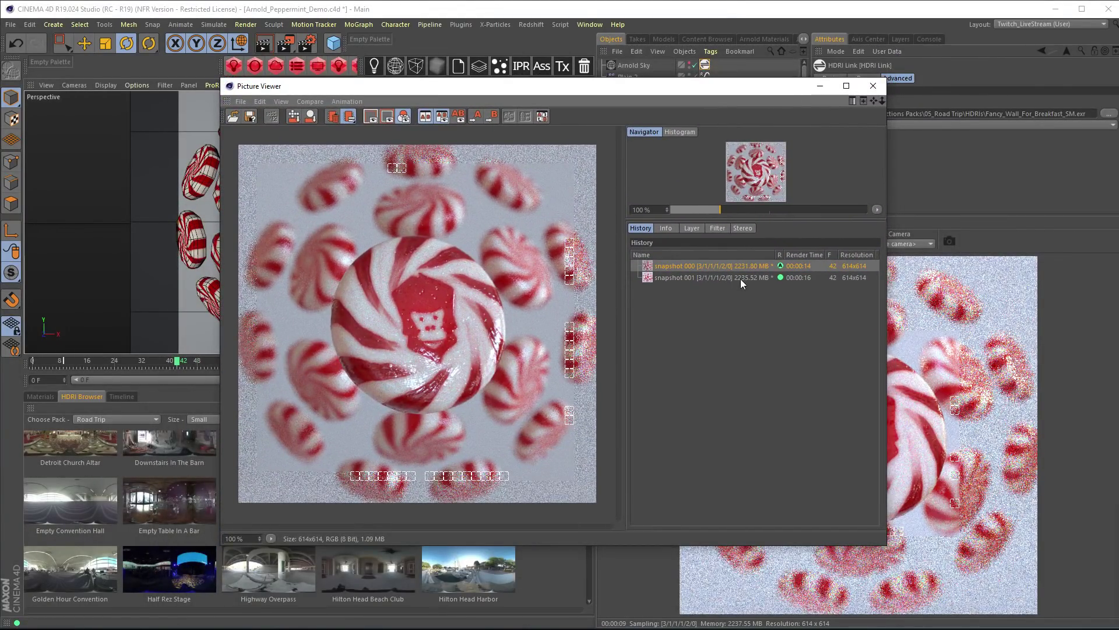
pyautogui.click(740, 278)
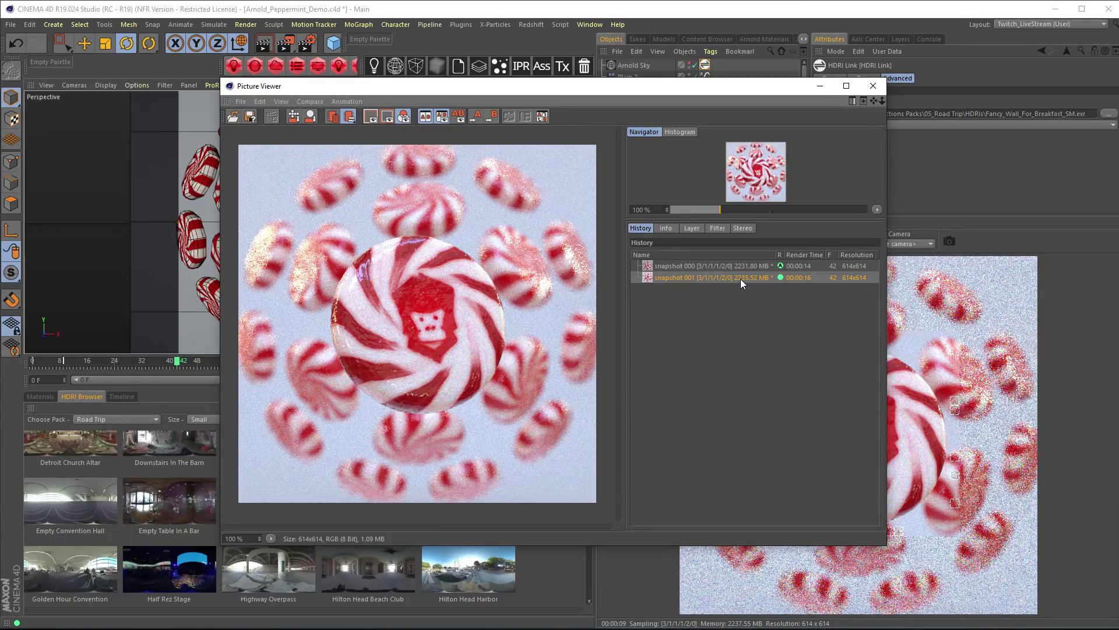
pyautogui.click(740, 279)
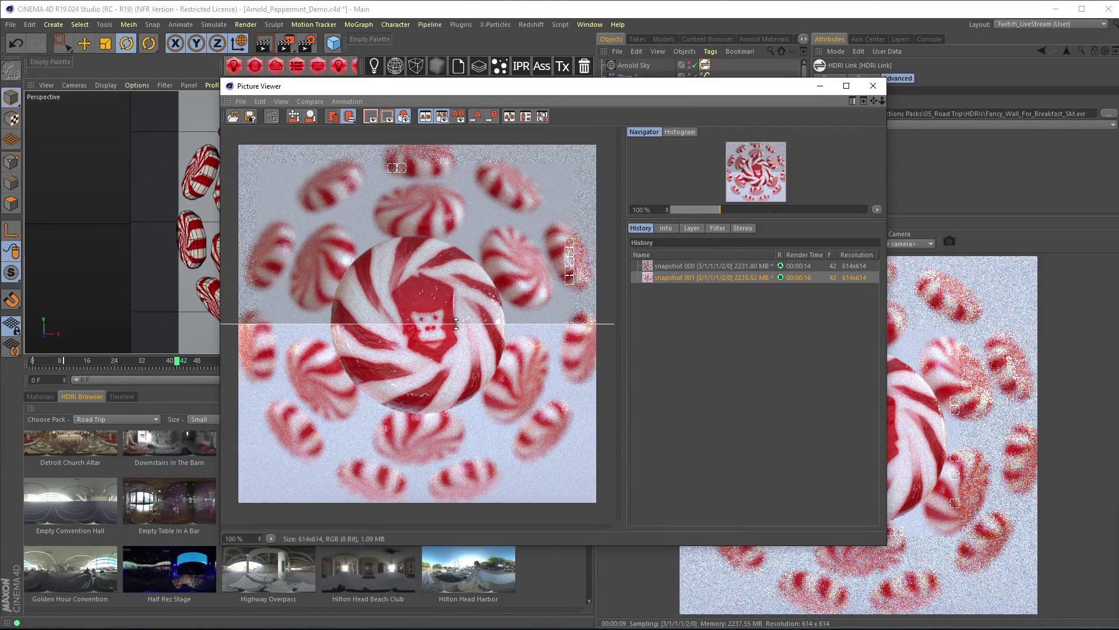
pyautogui.moveTo(456, 323); pyautogui.dragTo(484, 429)
pyautogui.moveTo(793, 86); pyautogui.dragTo(750, 102)
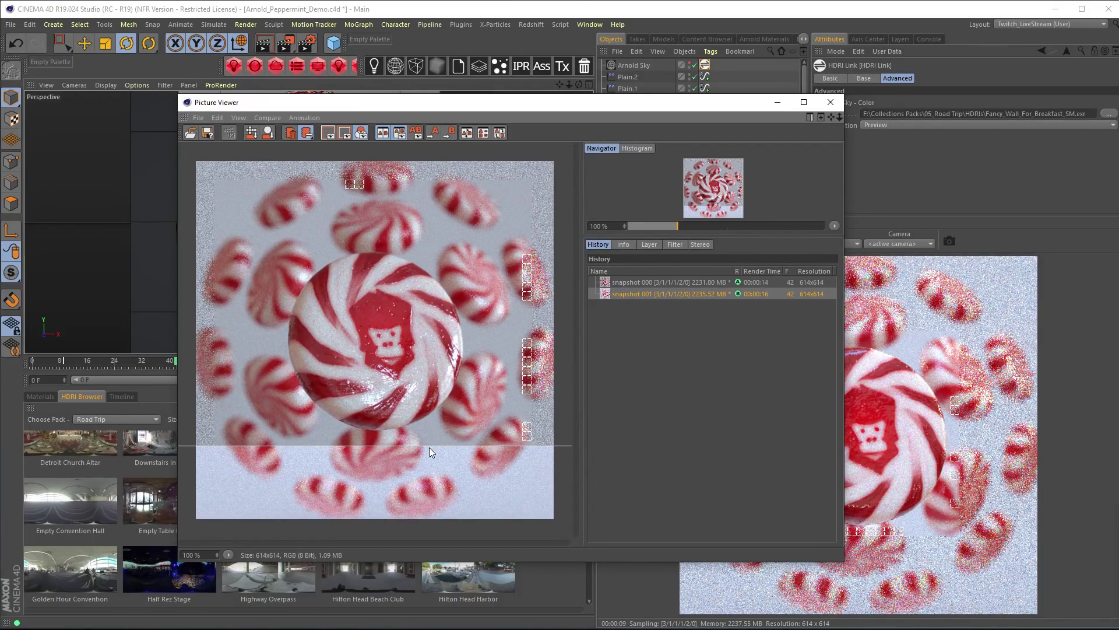
pyautogui.moveTo(429, 447)
pyautogui.mouseDown()
pyautogui.moveTo(426, 207)
pyautogui.moveTo(424, 446)
pyautogui.mouseUp()
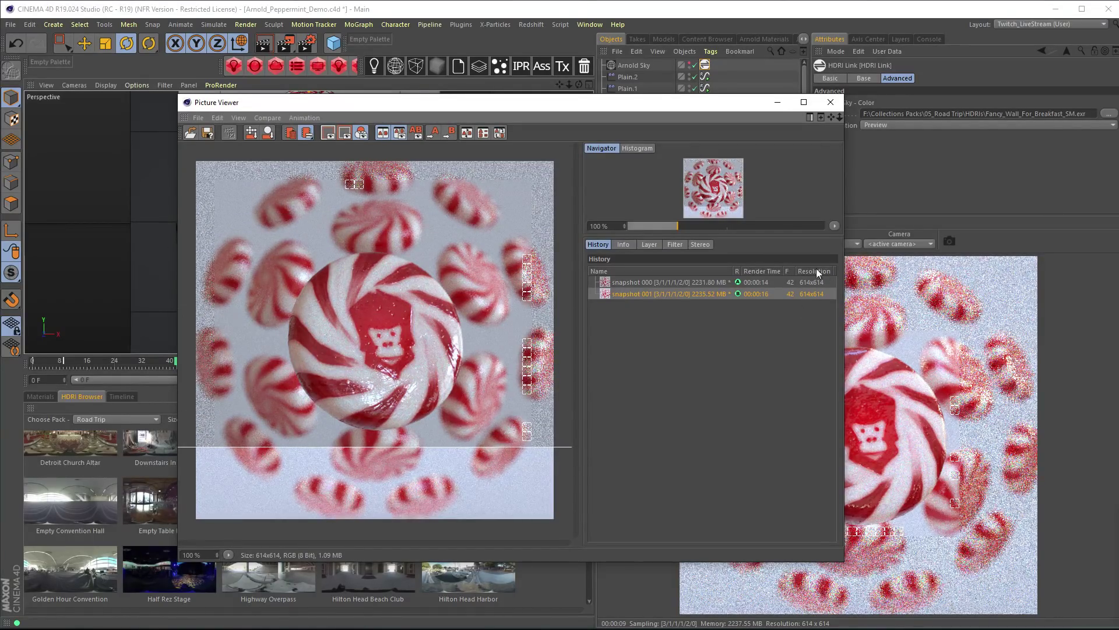
pyautogui.click(831, 105)
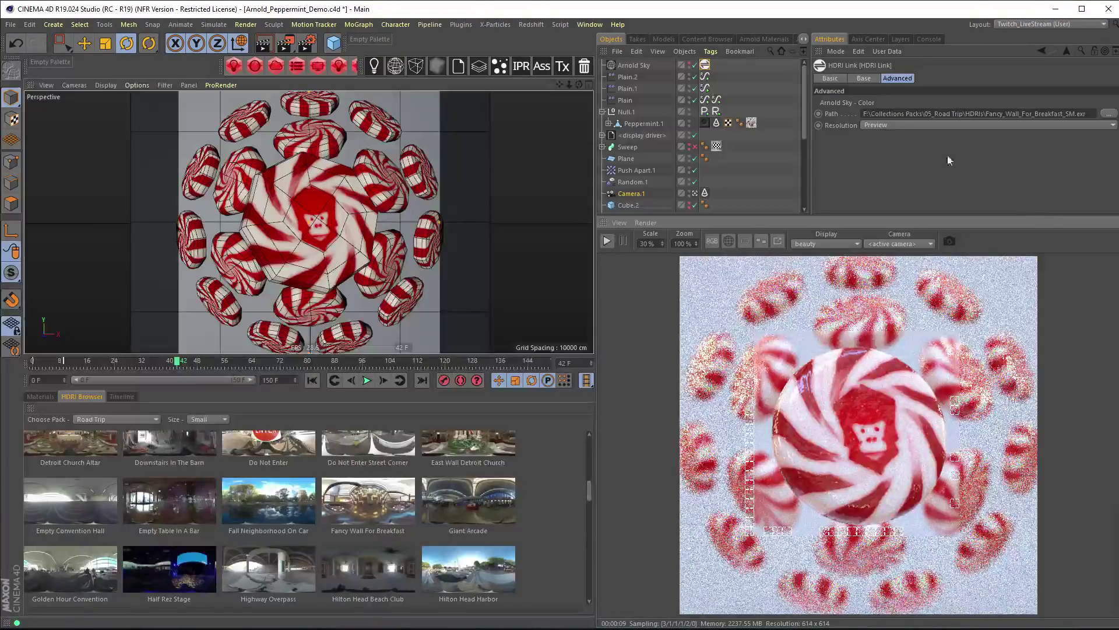
pyautogui.moveTo(741, 215); pyautogui.dragTo(739, 273)
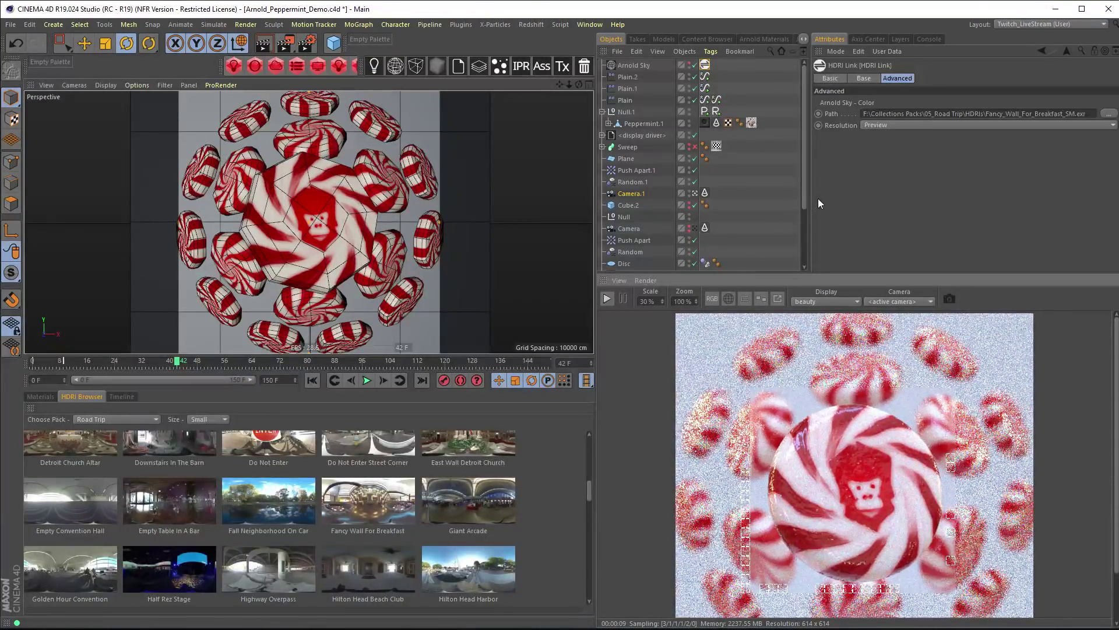
pyautogui.moveTo(804, 188)
pyautogui.mouseDown()
pyautogui.moveTo(810, 264)
pyautogui.moveTo(815, 175)
pyautogui.mouseUp()
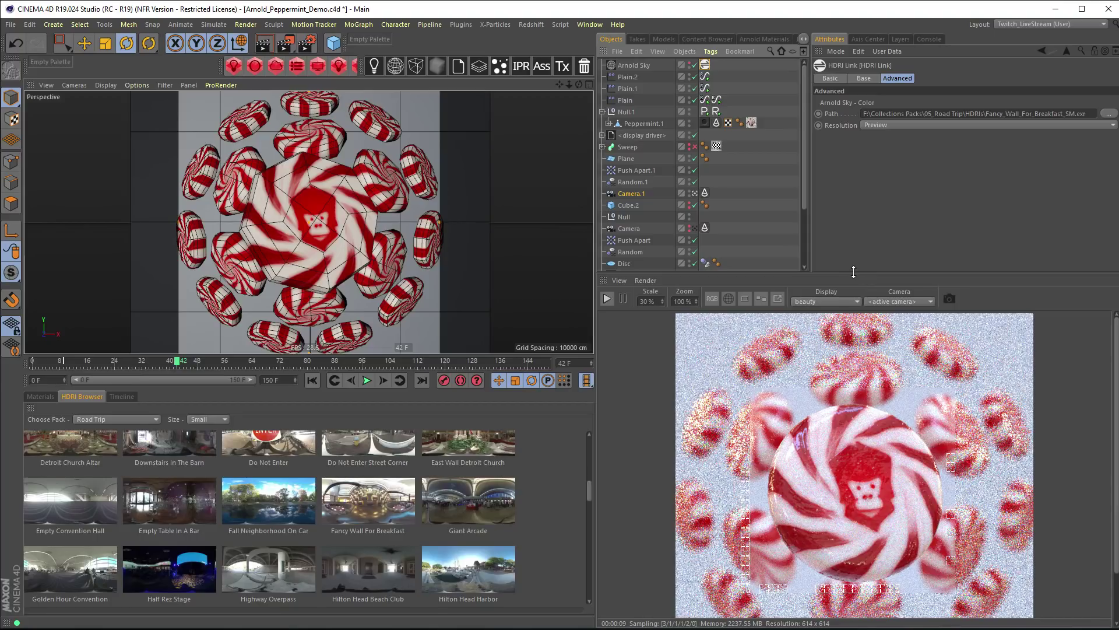
pyautogui.moveTo(854, 272); pyautogui.dragTo(851, 222)
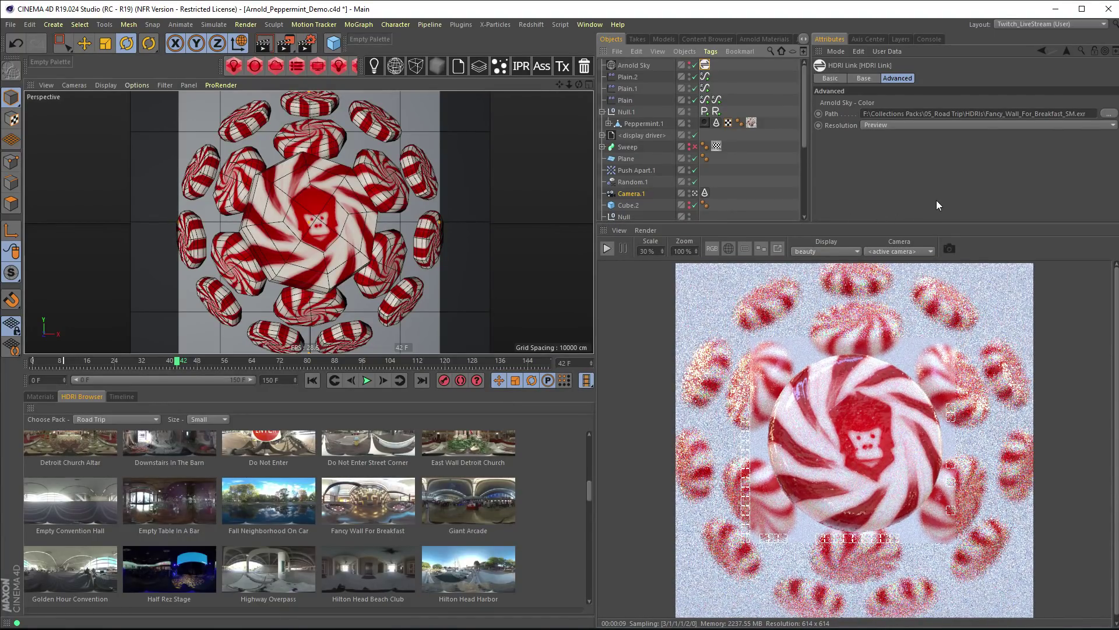
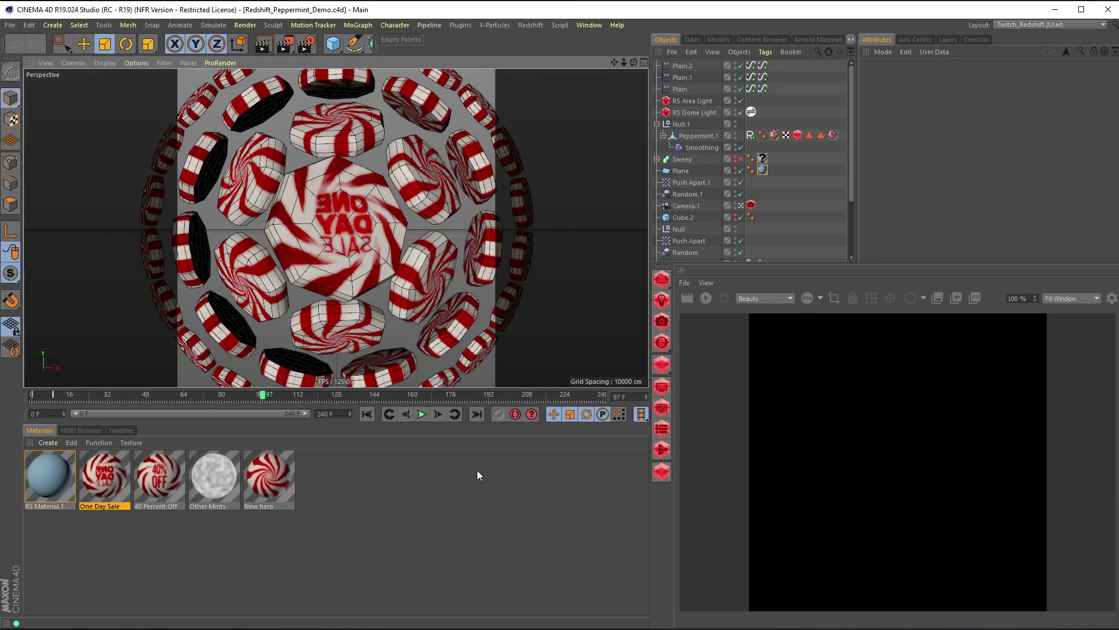
# - Start the live Redshift render of the peppermint scene and open the One Day Sale material's shader graph
pyautogui.click(706, 298)
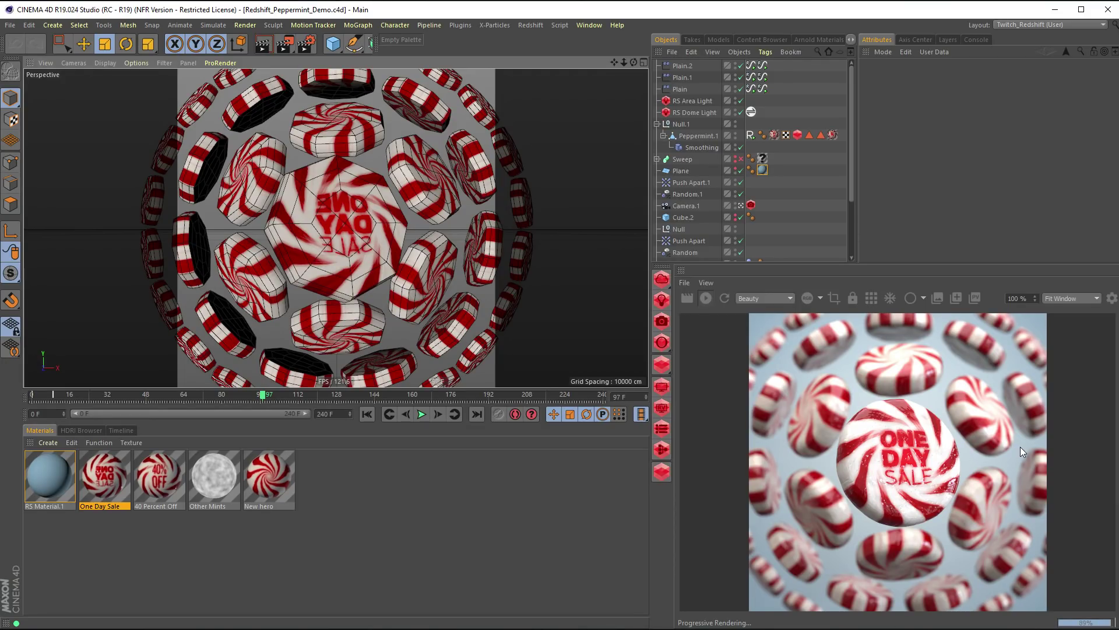
pyautogui.doubleClick(107, 487)
pyautogui.click(853, 89)
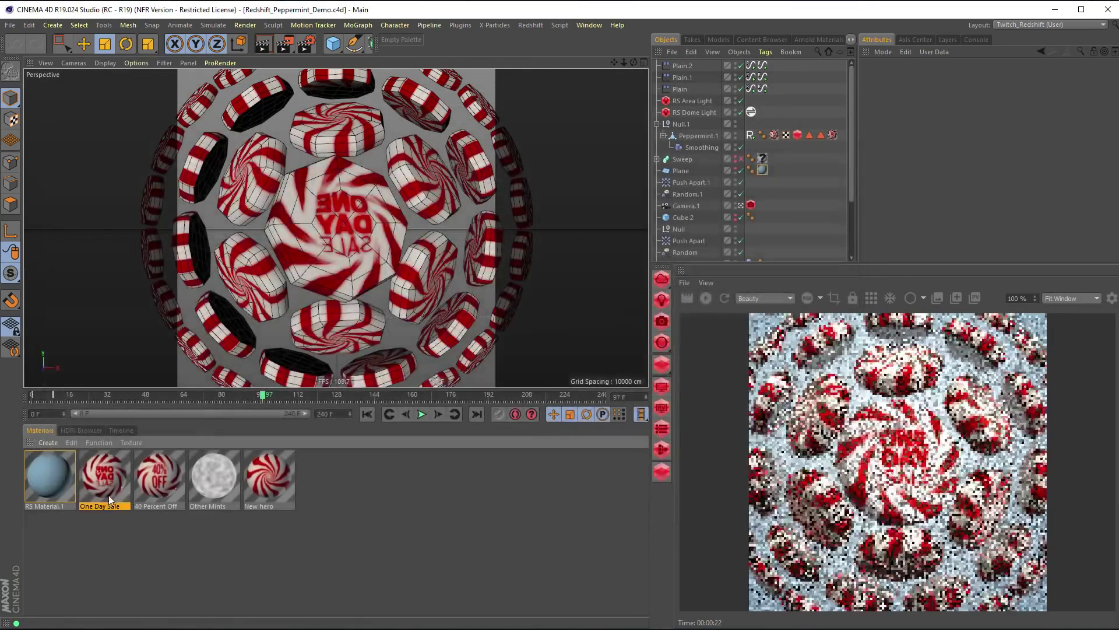
pyautogui.doubleClick(108, 487)
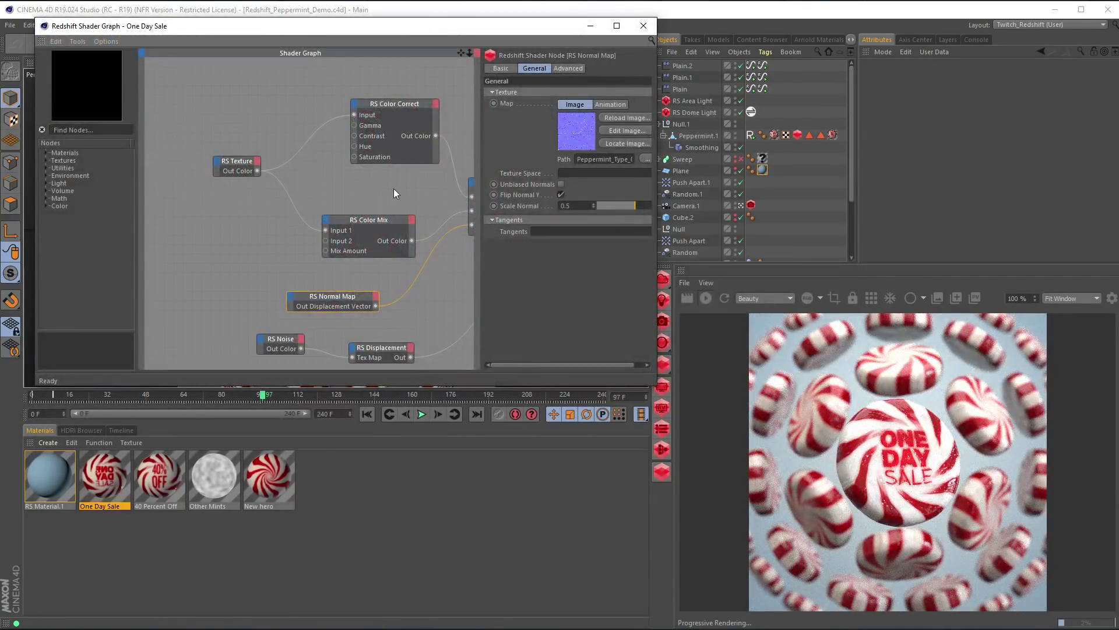
# - Examine the base properties and Multi-SSS settings of the RS Material node, and close the shader graph
pyautogui.moveTo(426, 191); pyautogui.dragTo(227, 162, button='middle')
pyautogui.click(334, 163)
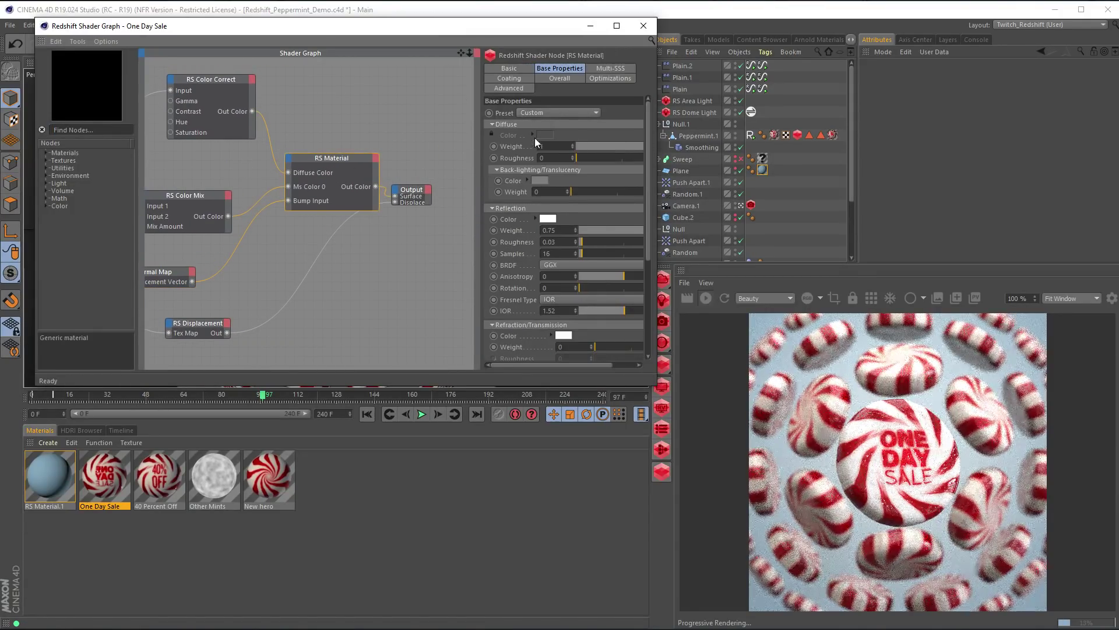
pyautogui.moveTo(478, 162); pyautogui.dragTo(408, 157)
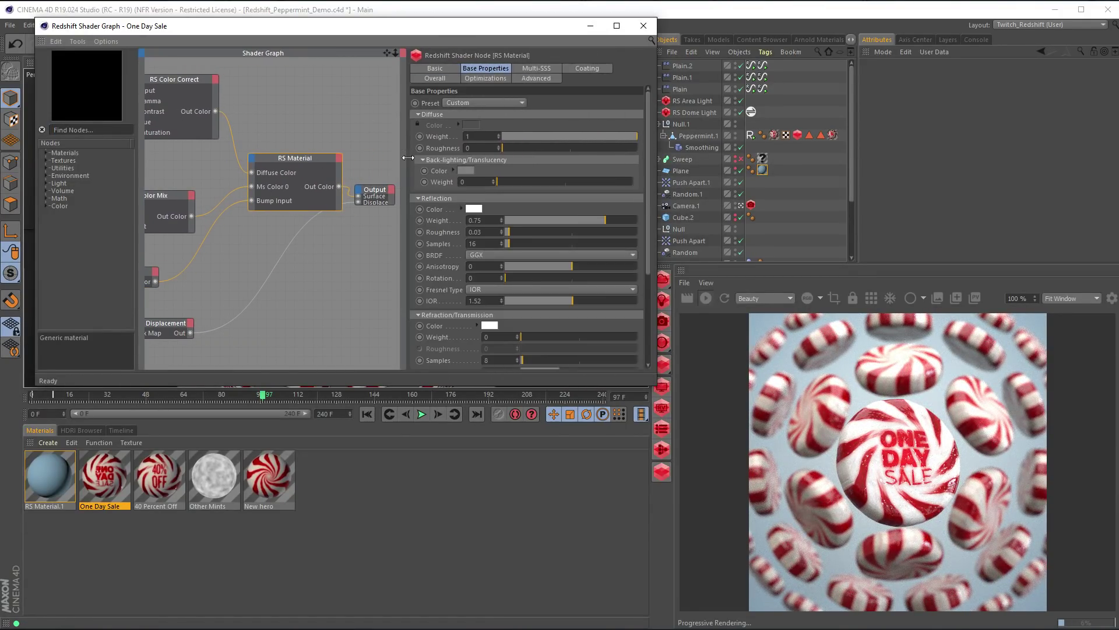
pyautogui.click(537, 68)
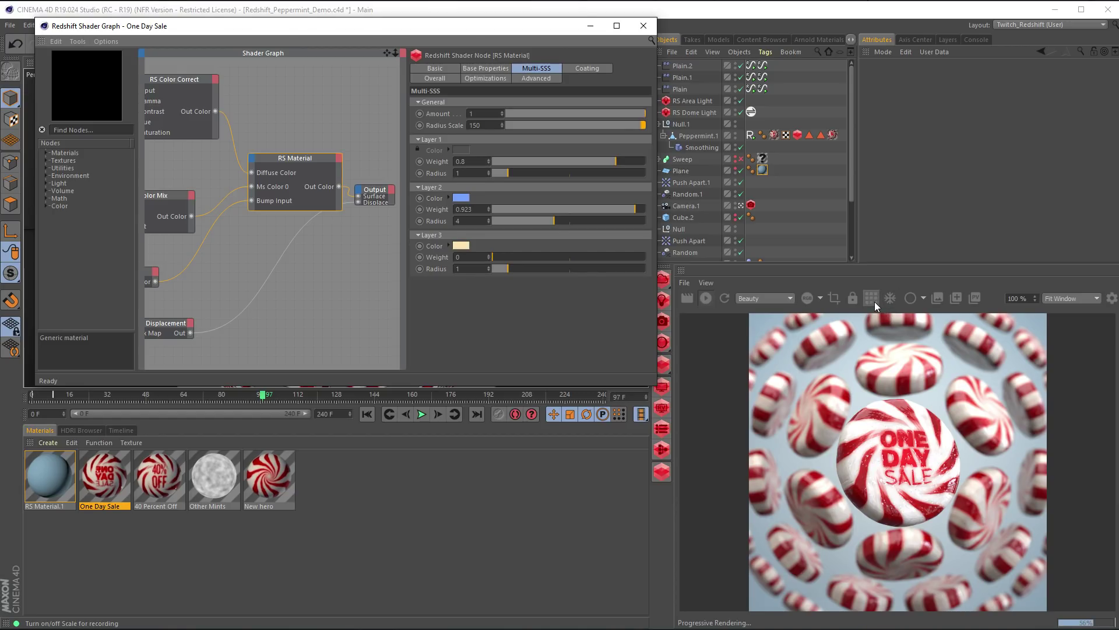
pyautogui.click(644, 26)
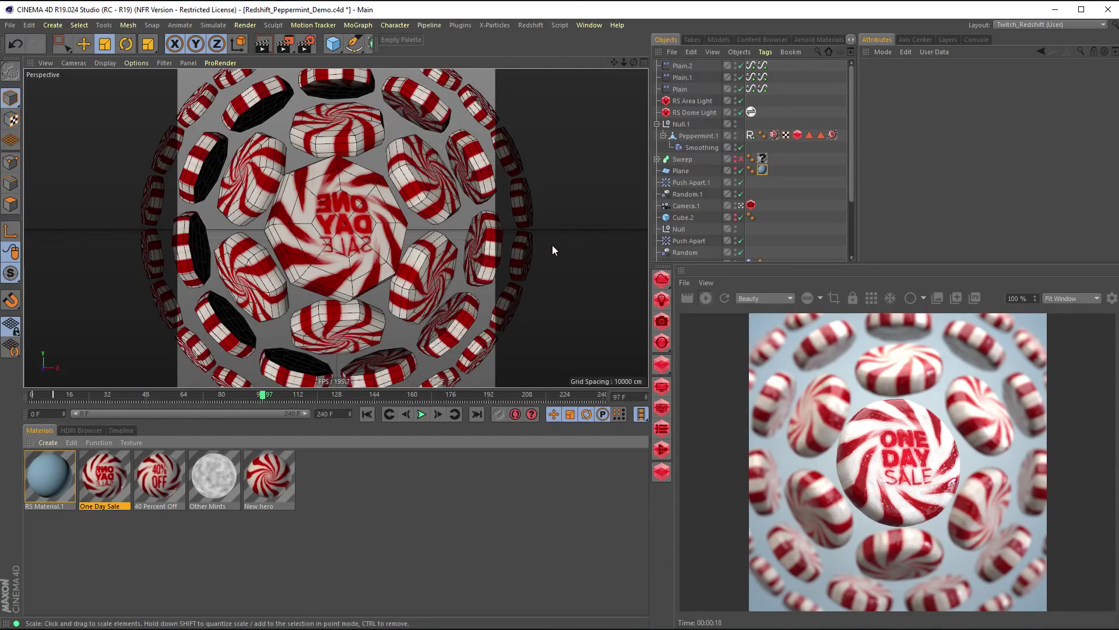
# - Switch the Redshift render view to bucket rendering and enlarge the object list to show the cloners
pyautogui.click(873, 300)
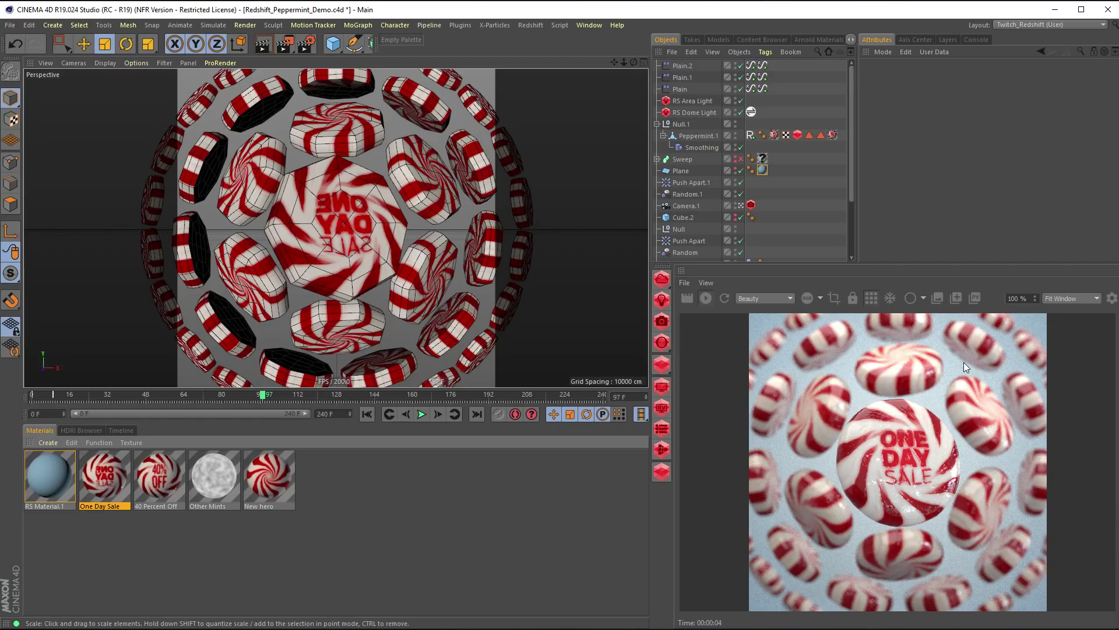
pyautogui.moveTo(749, 264); pyautogui.dragTo(749, 344)
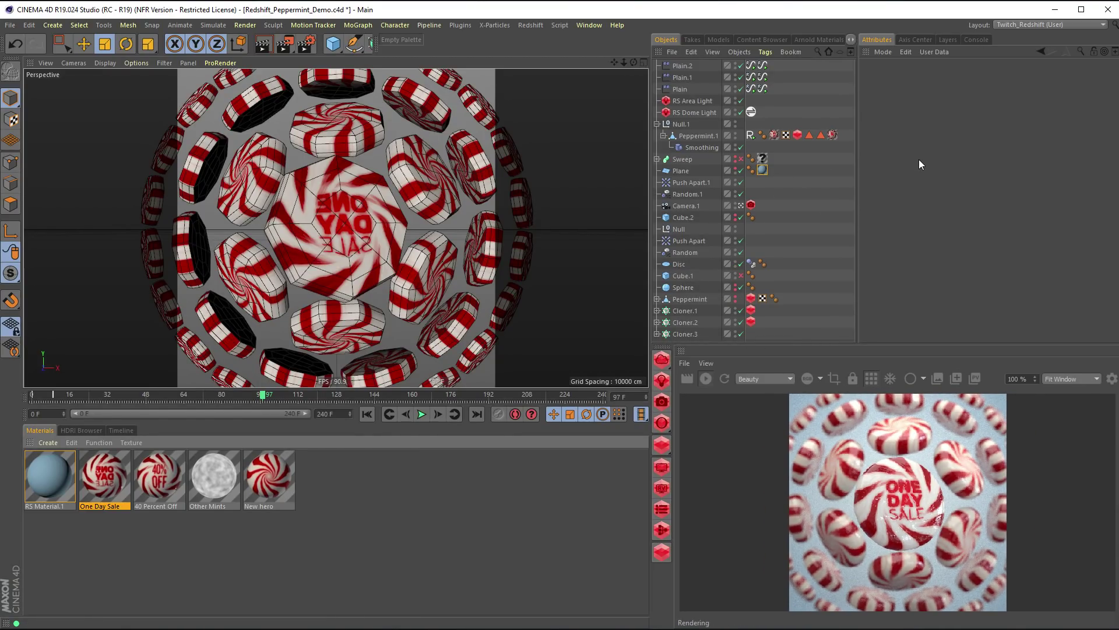
# - Collapse the Null.1 group and disable the existing RS Dome Light and RS Area Light
pyautogui.click(657, 124)
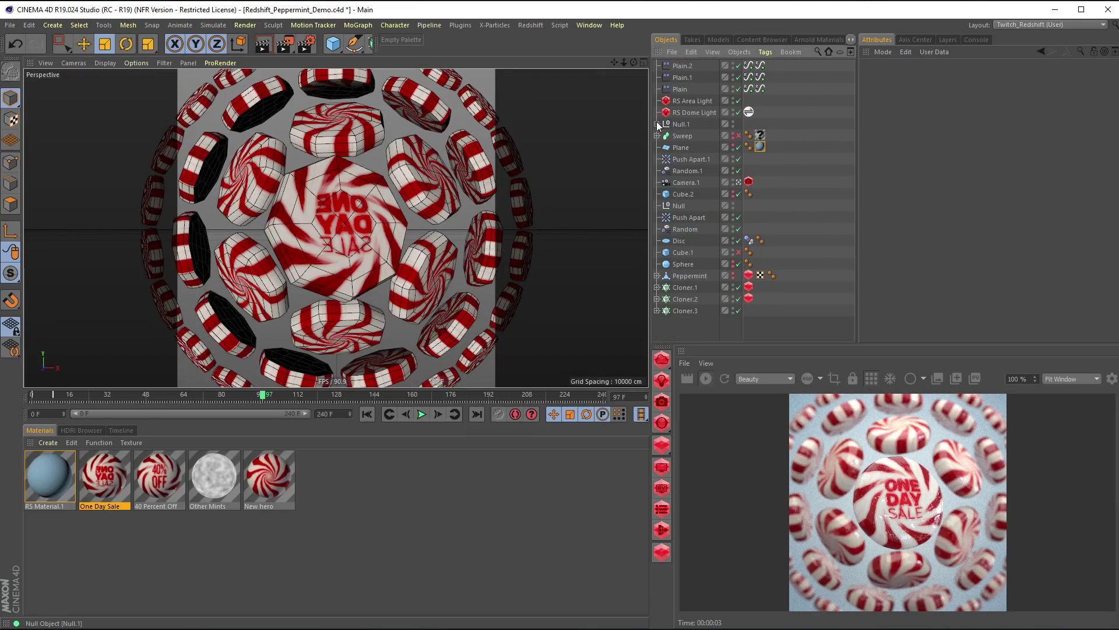
pyautogui.click(708, 112)
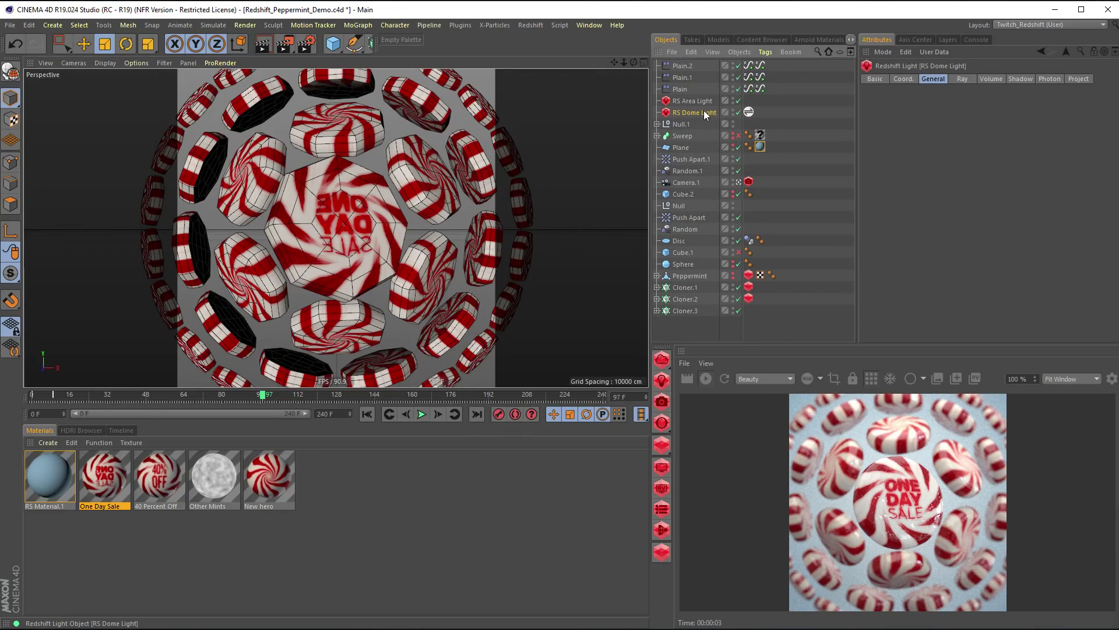
pyautogui.click(738, 112)
pyautogui.click(738, 100)
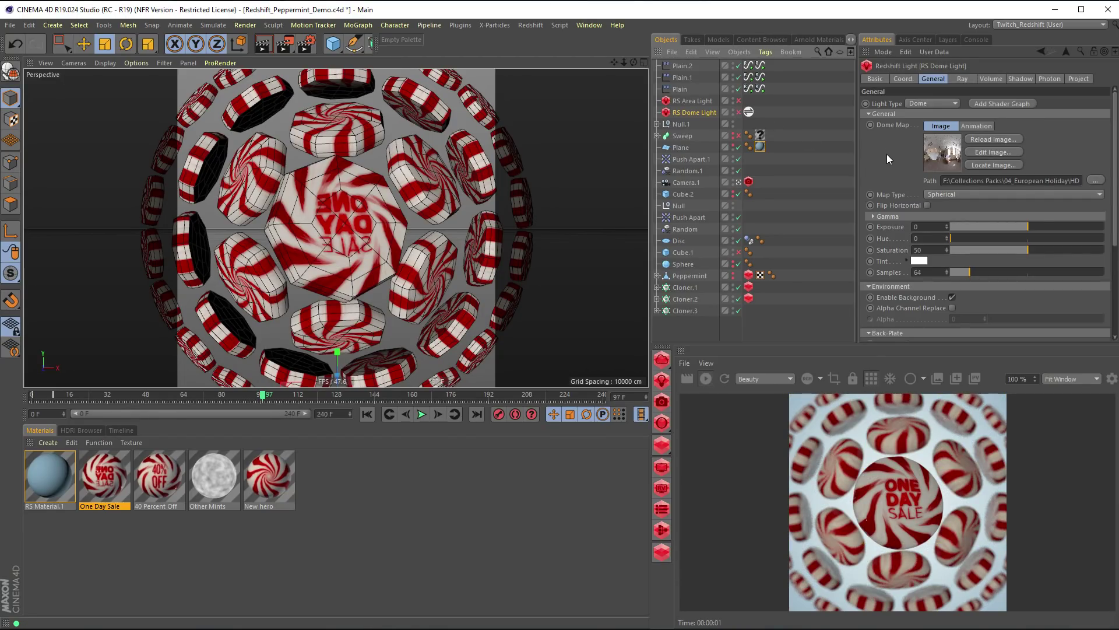
# - Enlarge the Redshift render view, switch it to progressive rendering, and set the progressive rendering passes to 18 in the render settings
pyautogui.moveTo(760, 344); pyautogui.dragTo(760, 278)
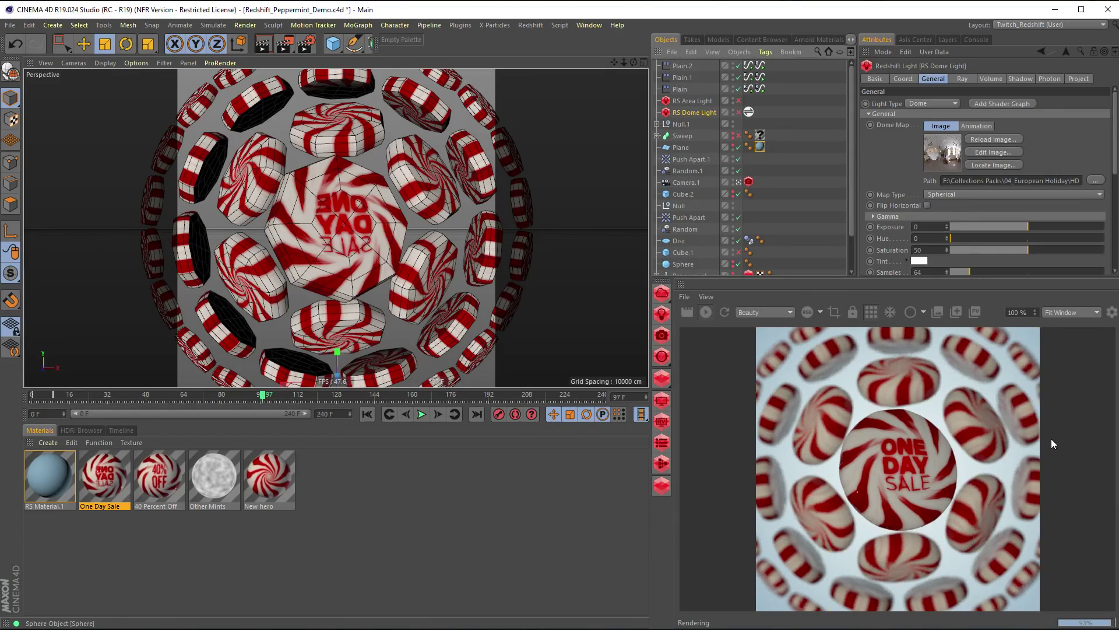
pyautogui.click(872, 313)
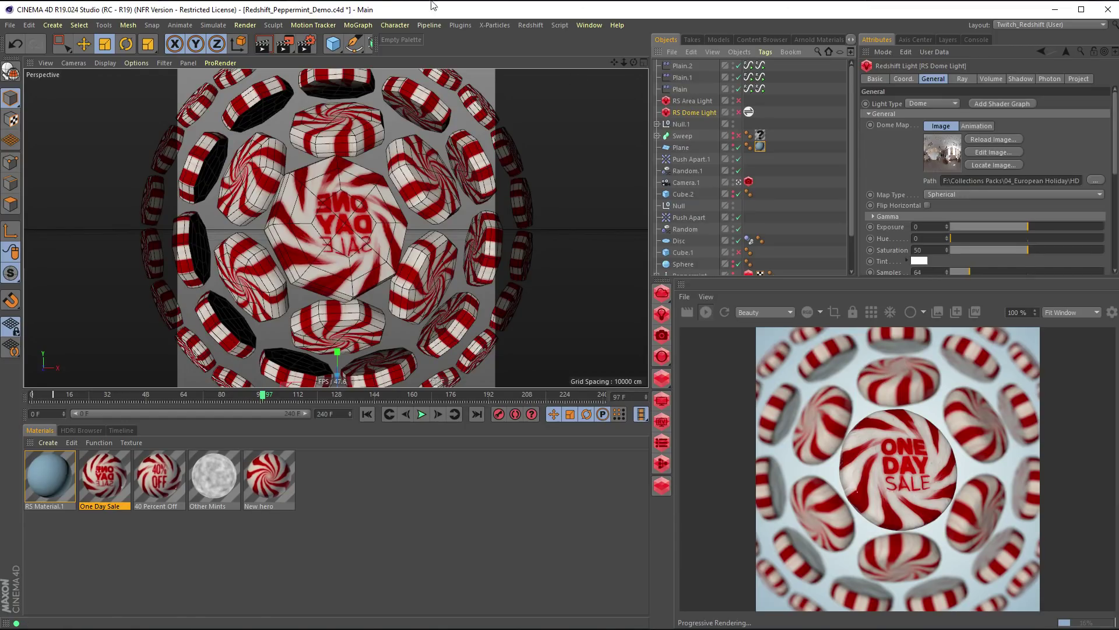
pyautogui.click(304, 44)
pyautogui.moveTo(452, 142); pyautogui.dragTo(403, 132)
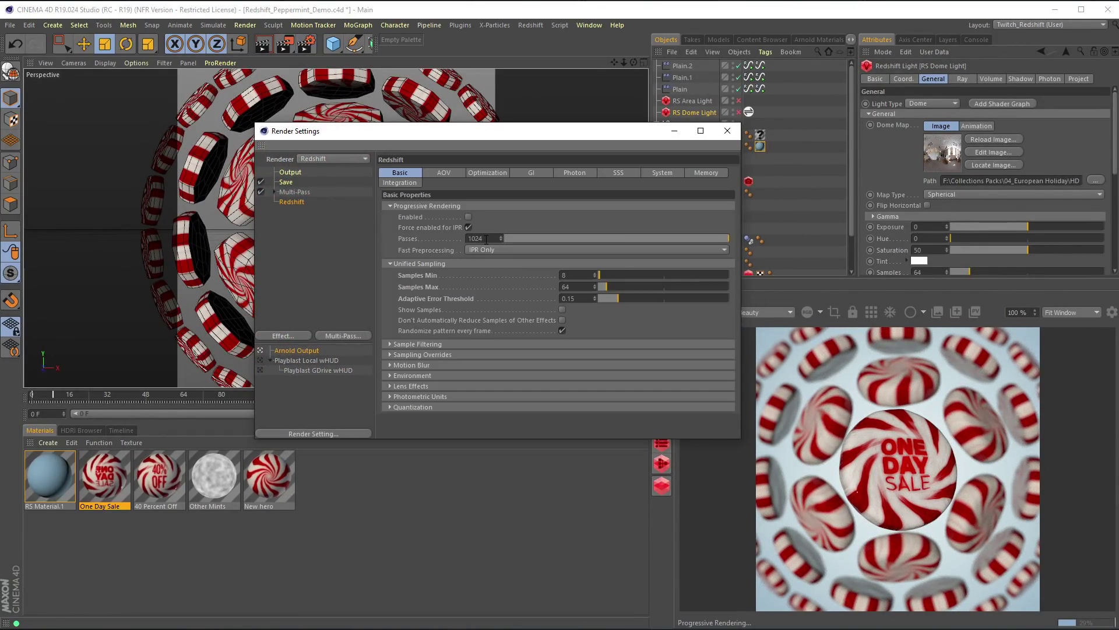
pyautogui.click(486, 239)
pyautogui.write('18')
pyautogui.press('Return')
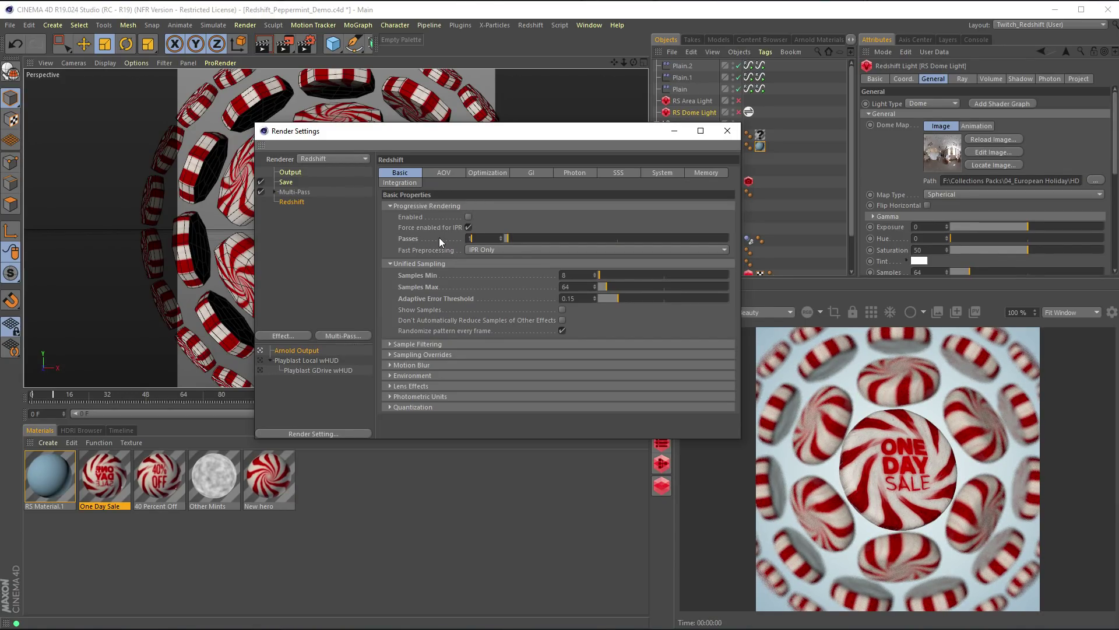
pyautogui.click(727, 130)
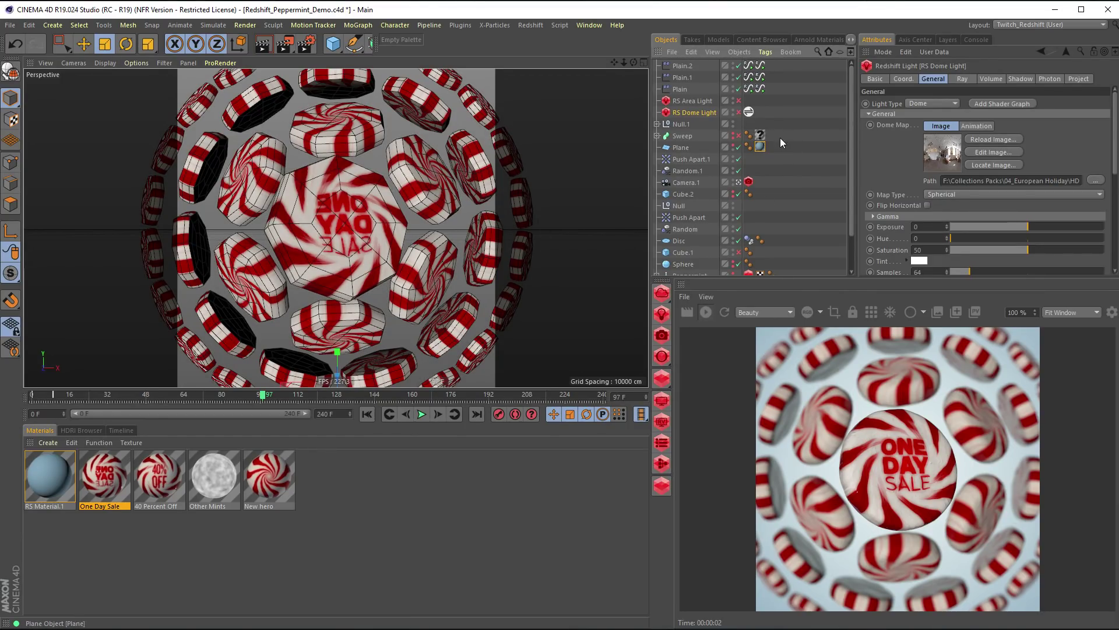
# - Disable the cloners that generate the peppermints around the central One Day Sale mint
pyautogui.moveTo(852, 206); pyautogui.dragTo(851, 255)
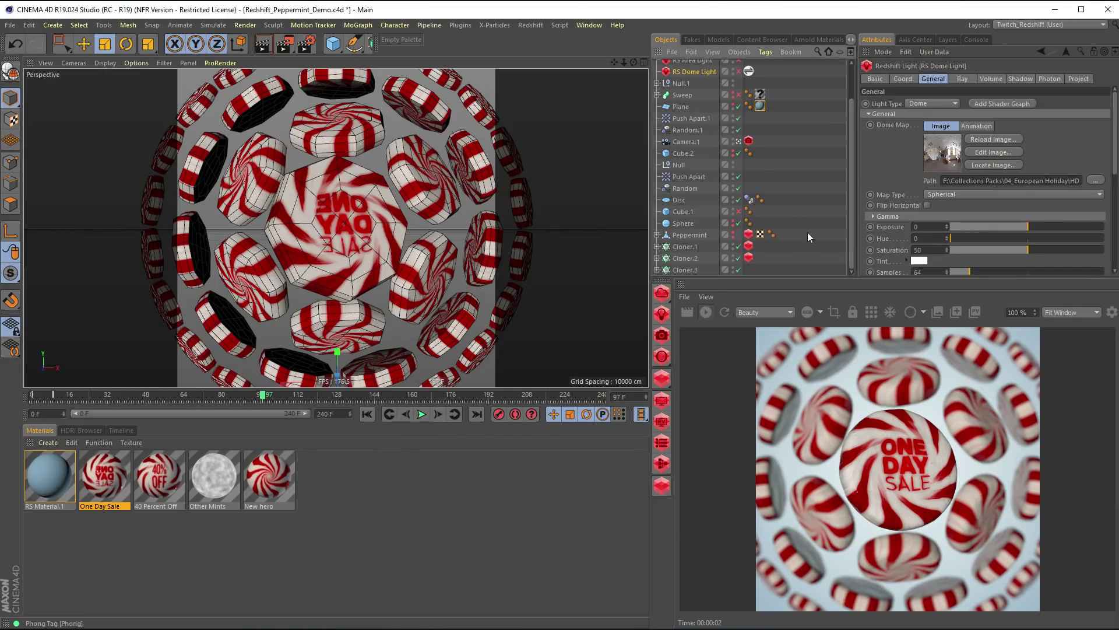
pyautogui.moveTo(851, 208); pyautogui.dragTo(846, 113)
pyautogui.scroll(-3, 704, 135)
pyautogui.click(738, 247)
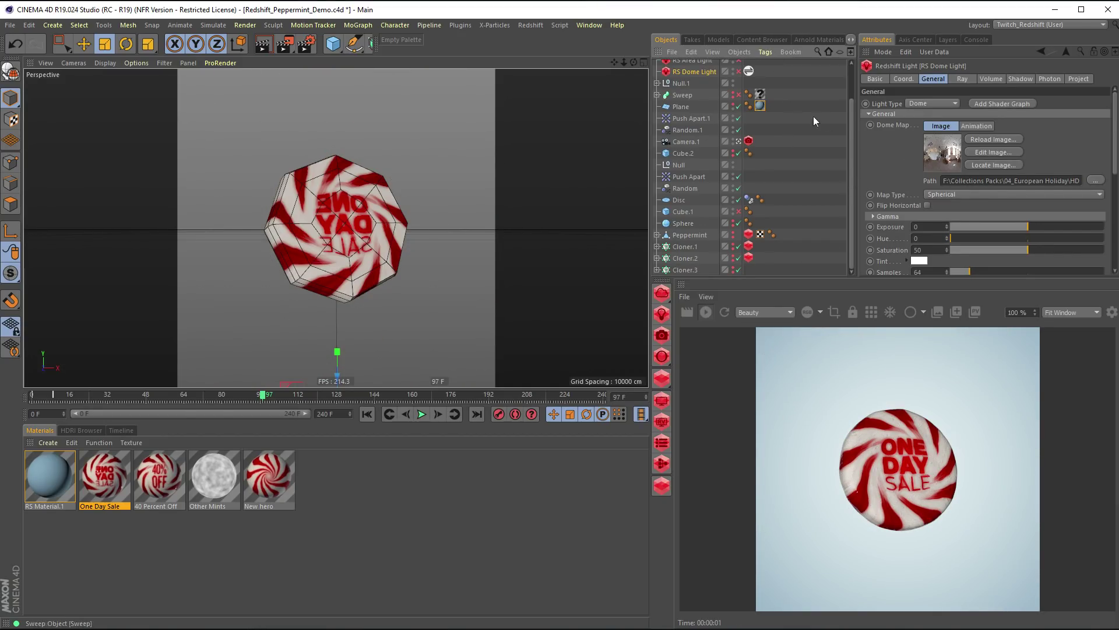
# - Examine the geometry tessellation and displacement settings in the Redshift Object tag of Peppermint.1 inside Null.1
pyautogui.scroll(3, 852, 87)
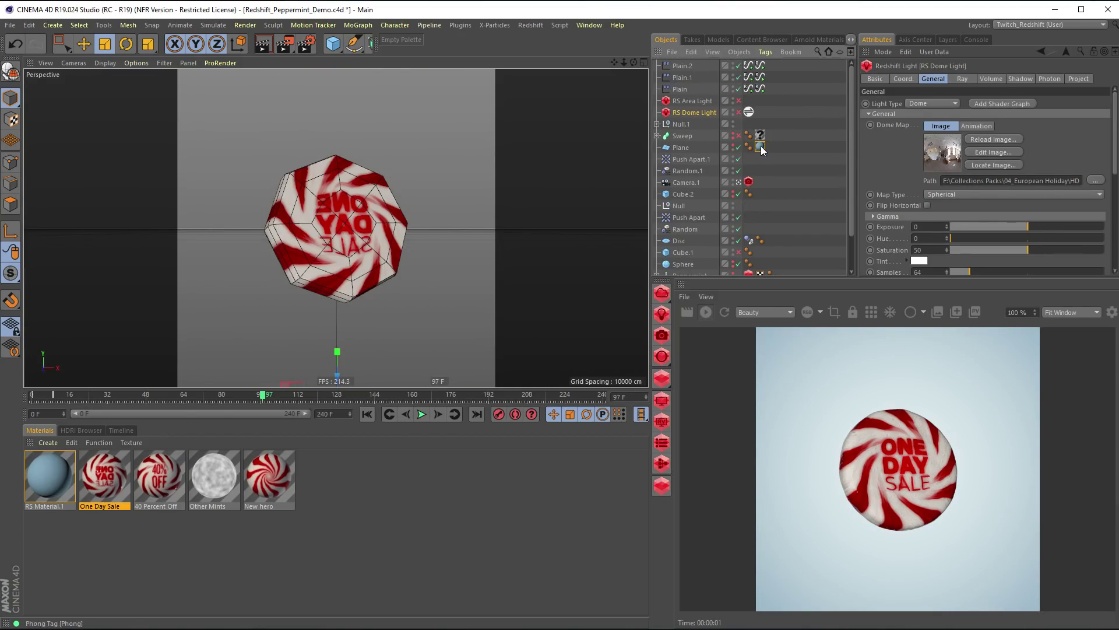
pyautogui.click(657, 124)
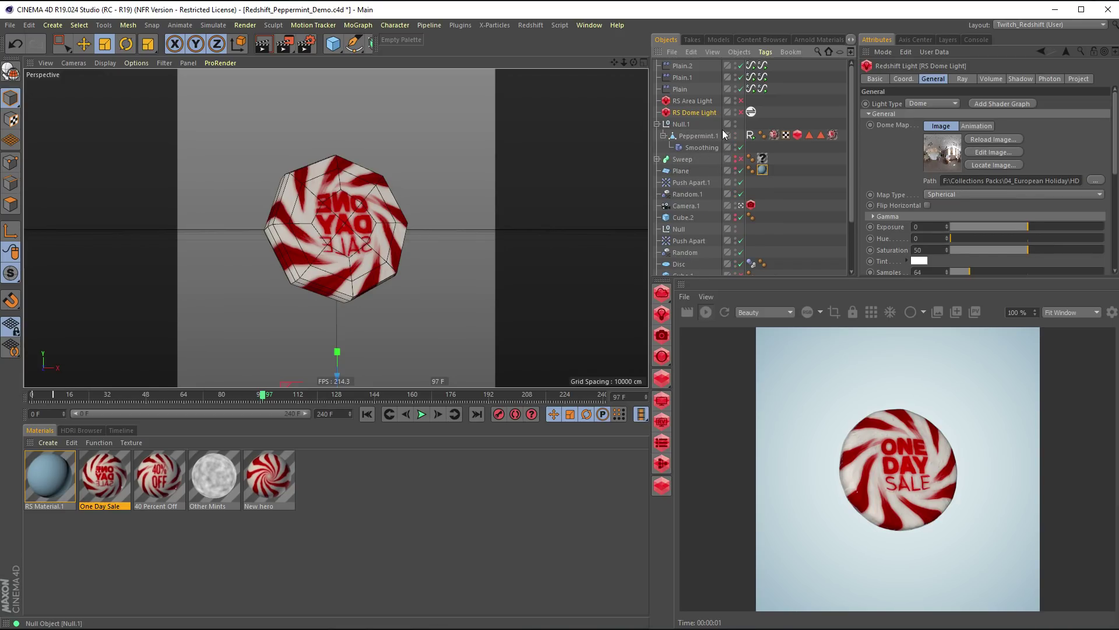
pyautogui.click(797, 135)
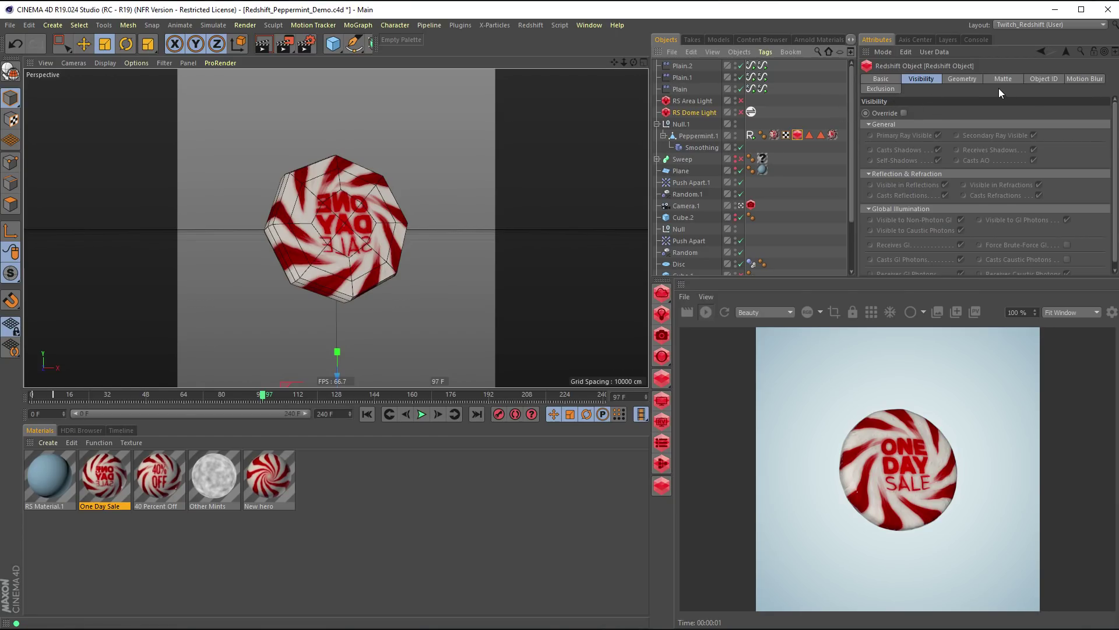
pyautogui.click(962, 80)
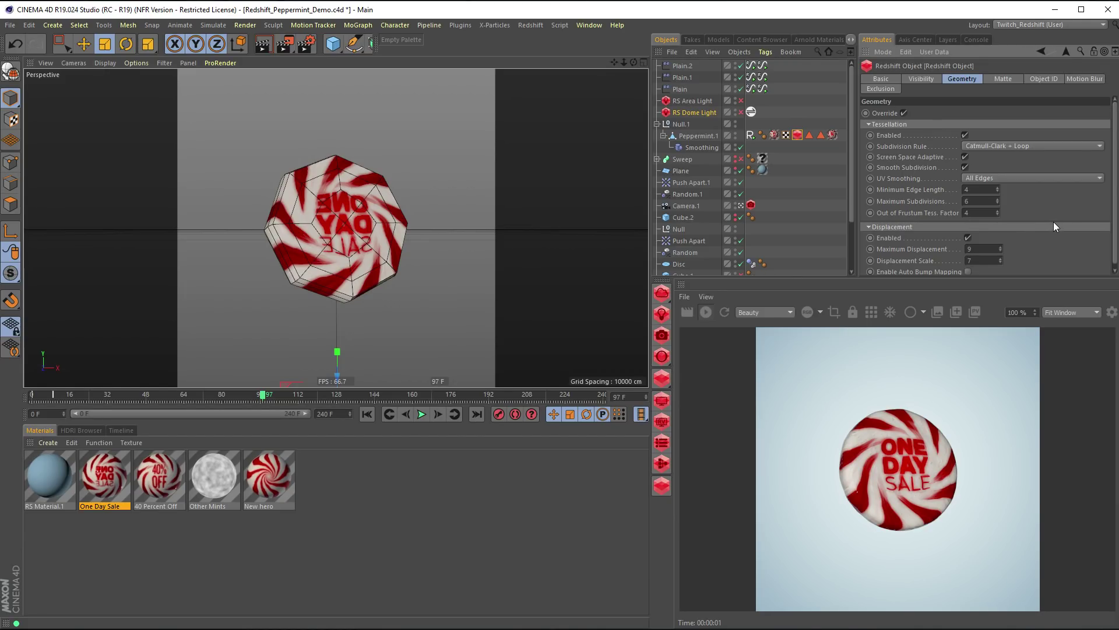
pyautogui.click(921, 125)
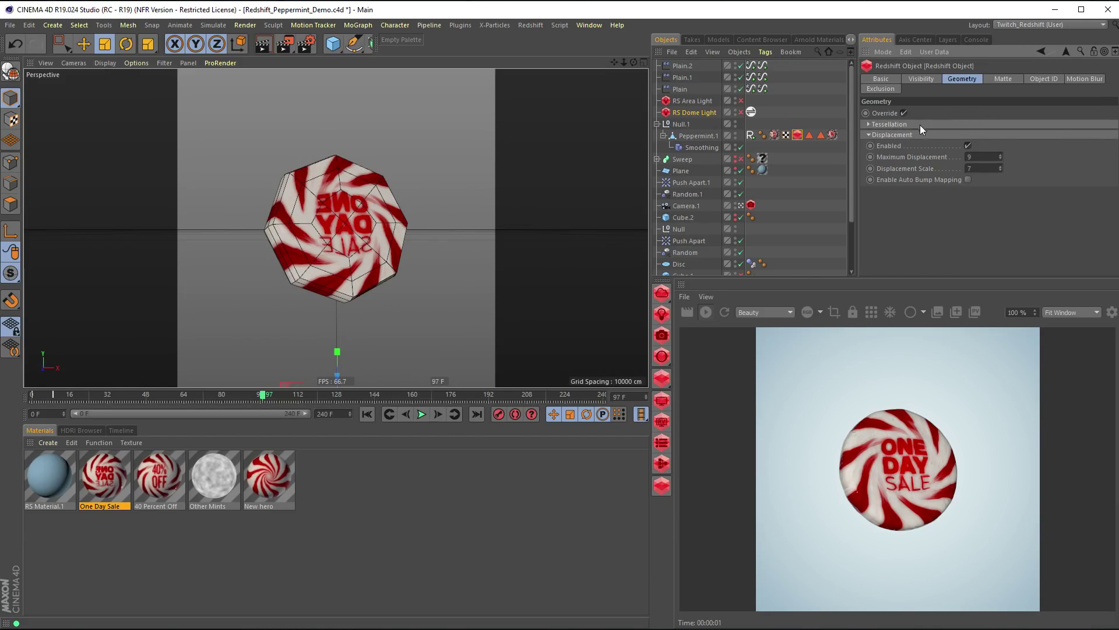
pyautogui.click(909, 135)
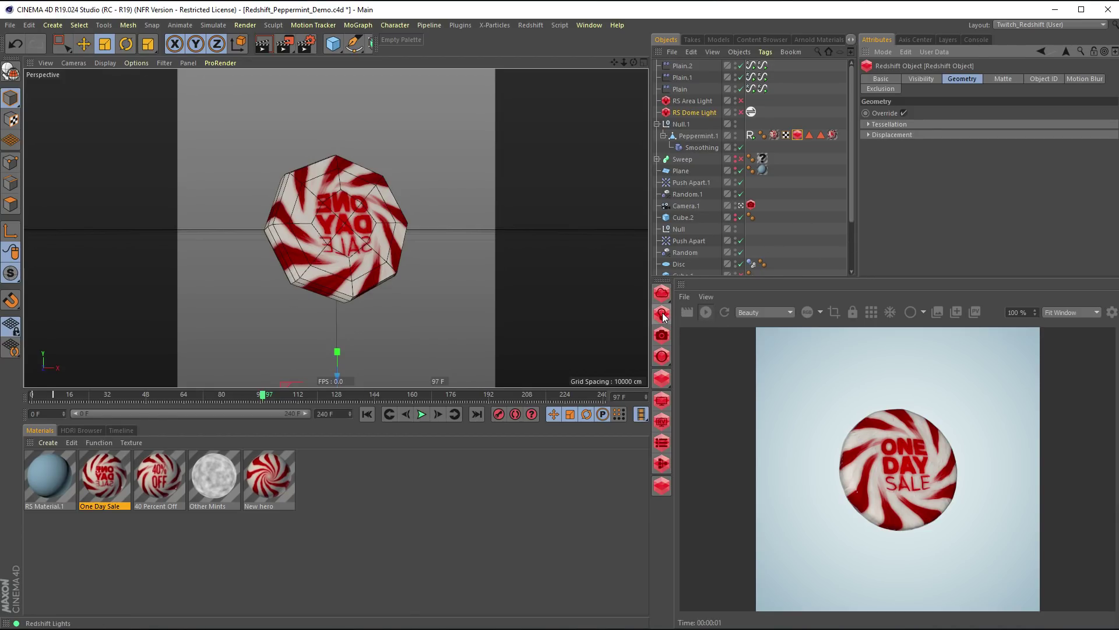
# - Add a new Redshift dome light to the scene and disable the background Plane
pyautogui.moveTo(676, 317)
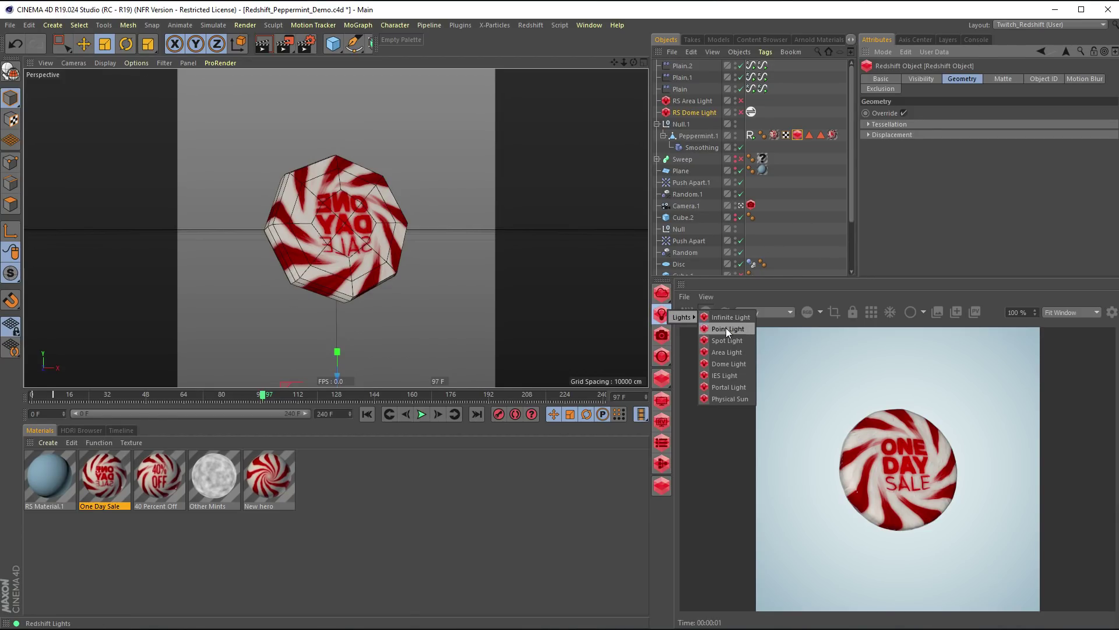
pyautogui.click(732, 364)
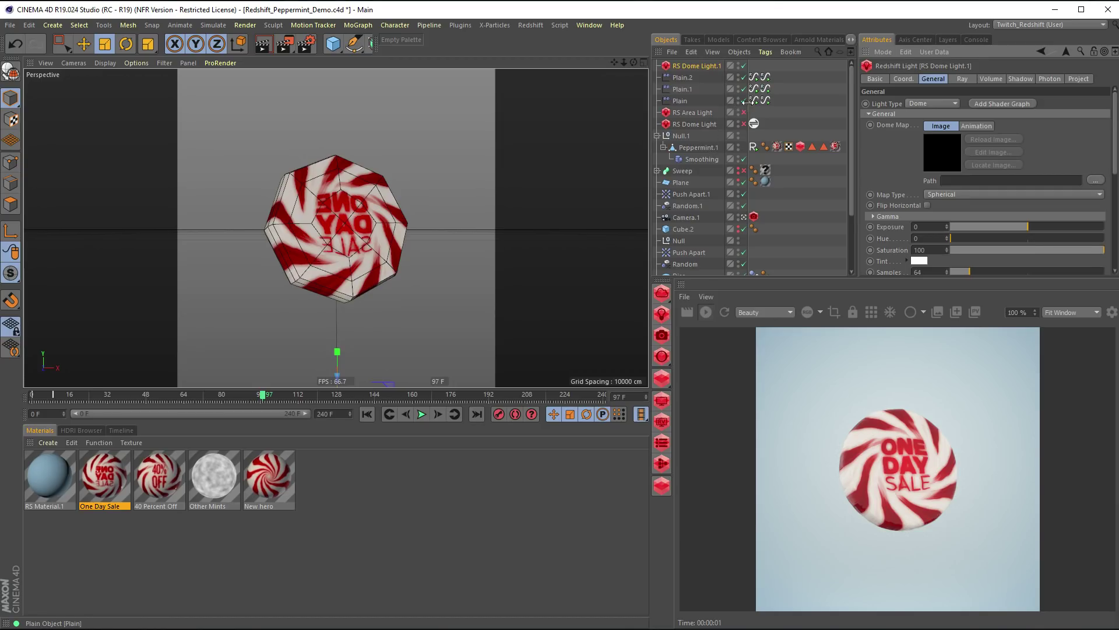
pyautogui.click(743, 183)
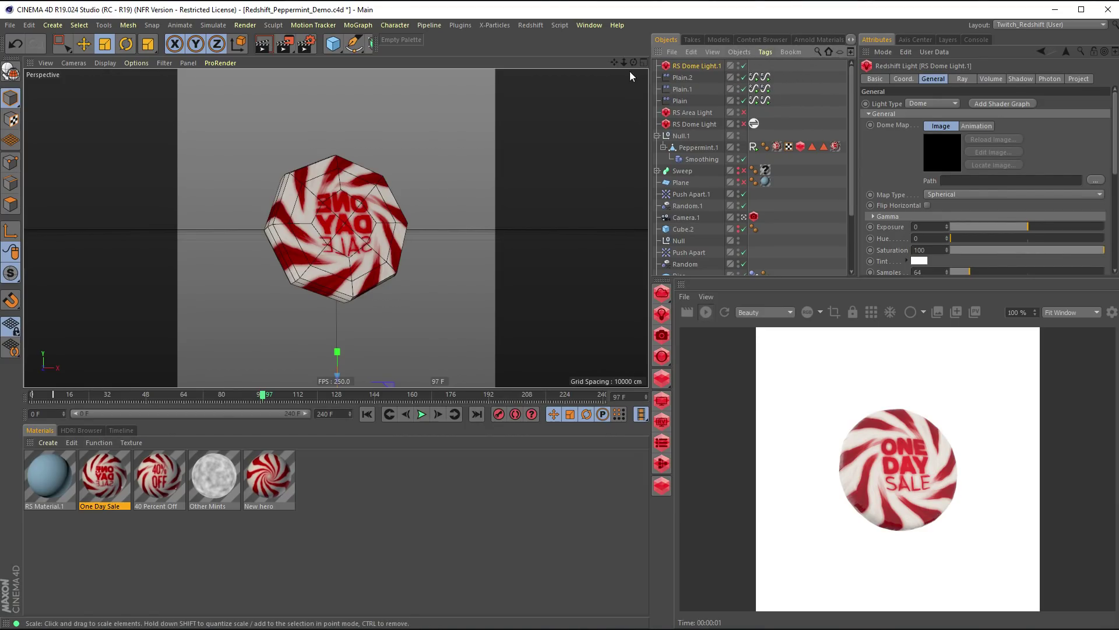
# - Add an HDRI Link tag to the new dome light and connect the light's Dome Map to it
pyautogui.click(765, 52)
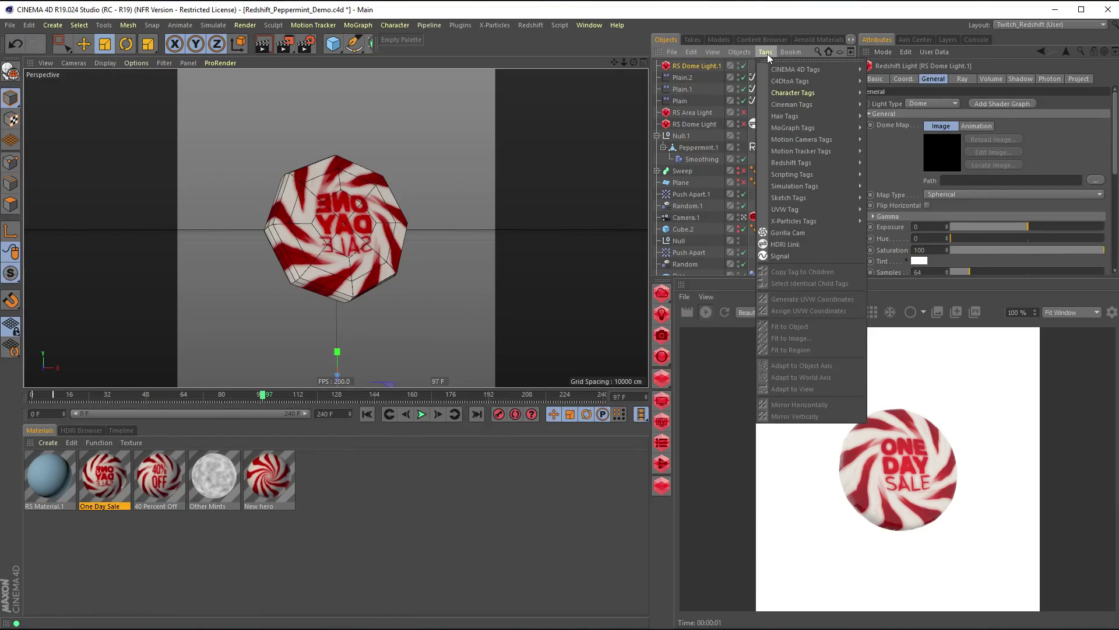
pyautogui.click(799, 243)
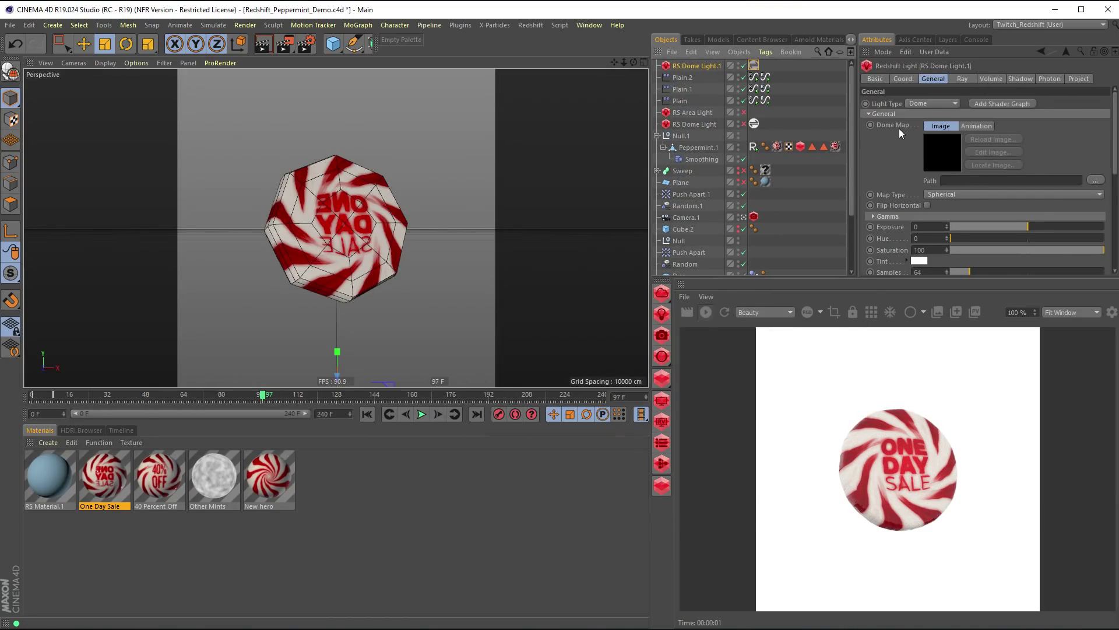
pyautogui.moveTo(893, 124); pyautogui.dragTo(753, 64)
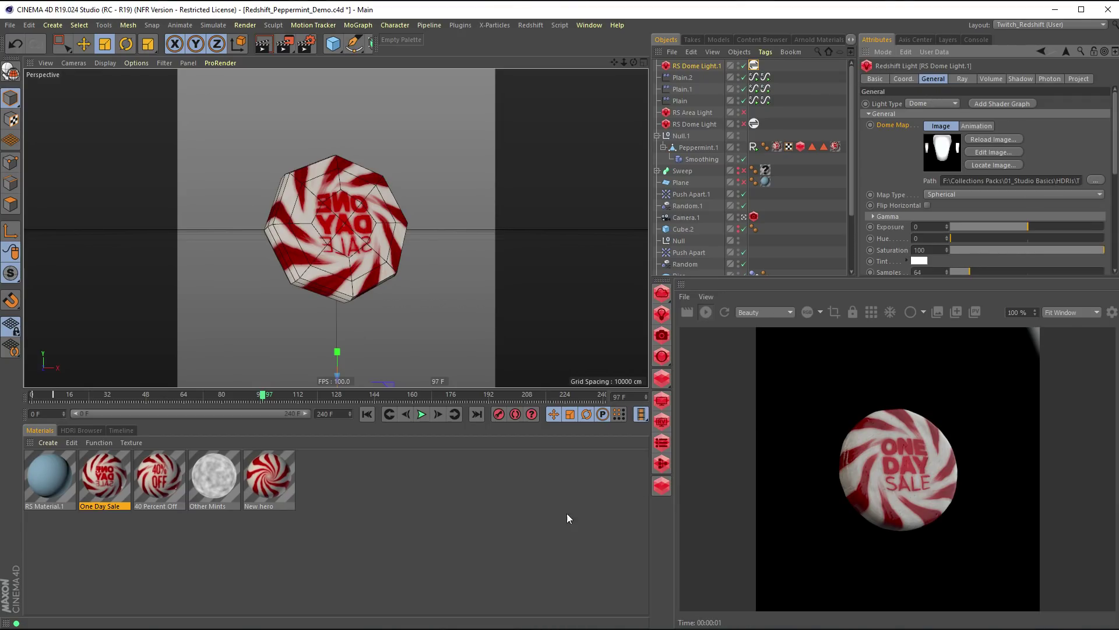
# - Set the resolution of the new dome light's HDRI Link tag to Preview
pyautogui.click(754, 65)
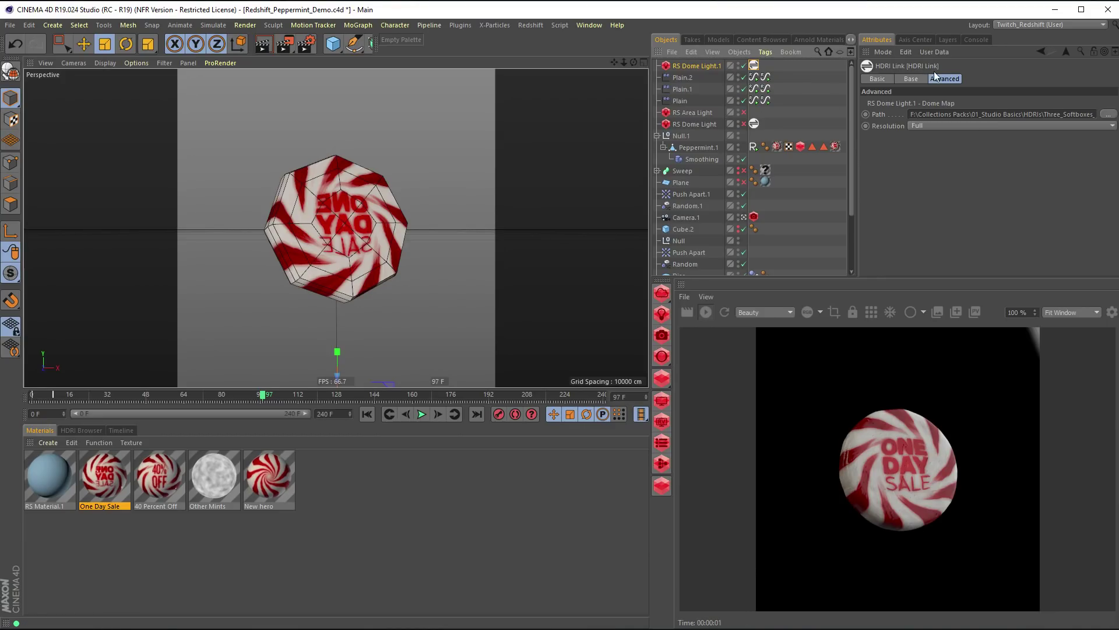
pyautogui.click(931, 125)
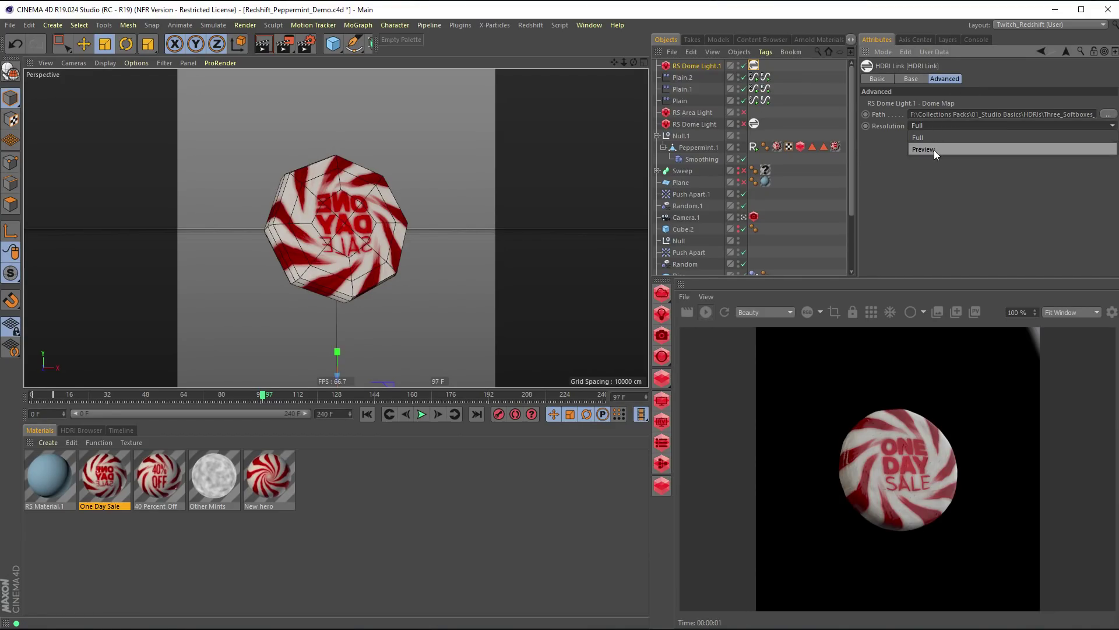
pyautogui.click(934, 150)
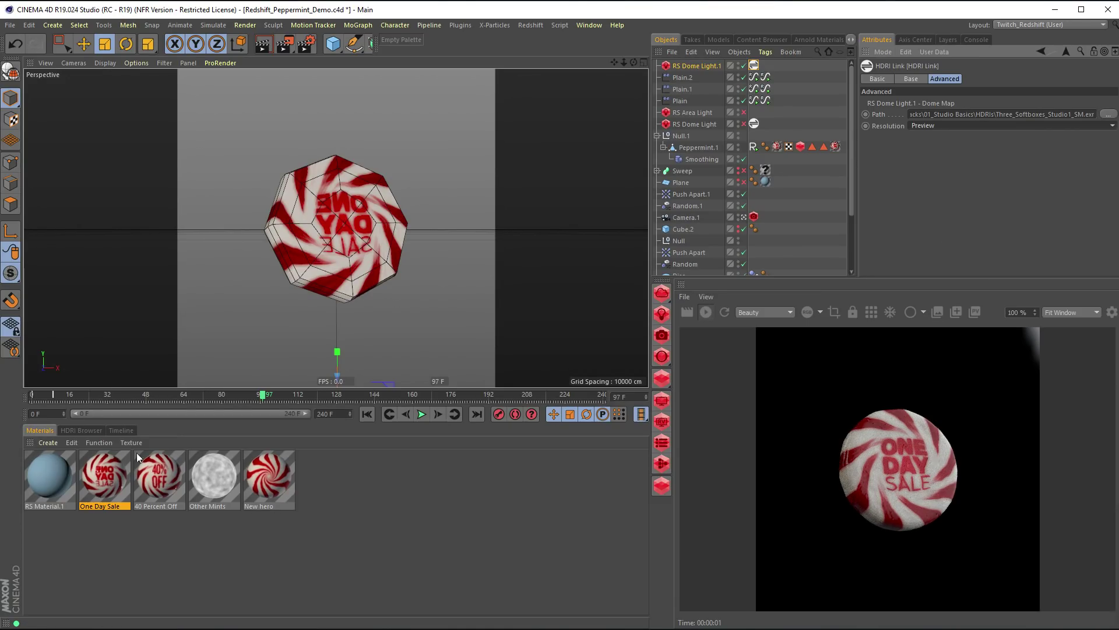
# - Show the HDRI Browser with small thumbnails and enlarge its area below the viewport
pyautogui.click(85, 430)
pyautogui.click(205, 458)
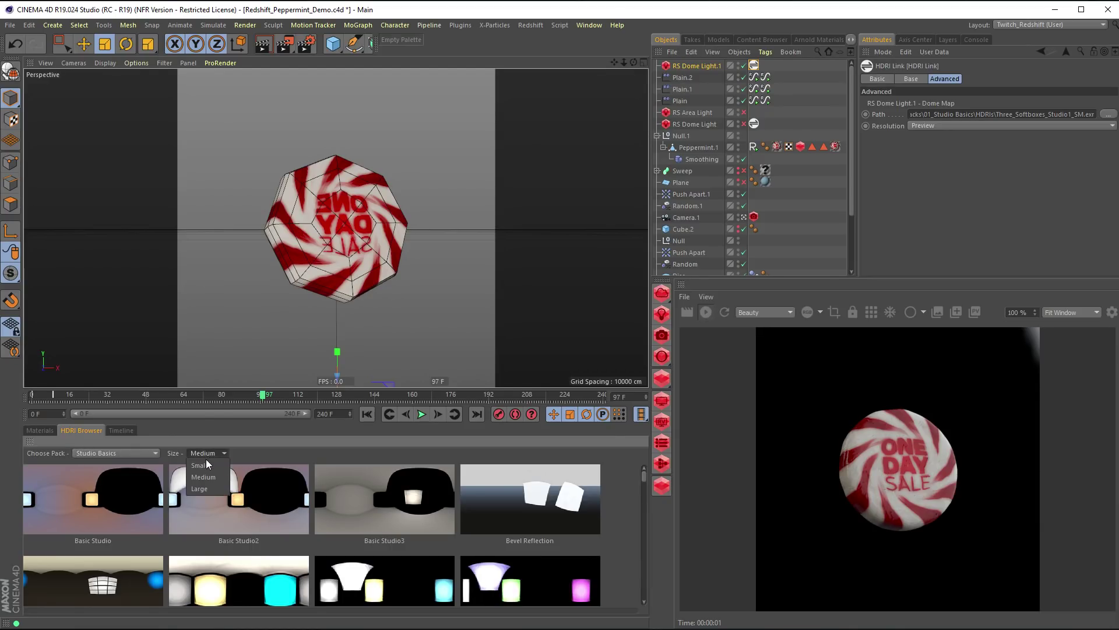
pyautogui.click(204, 465)
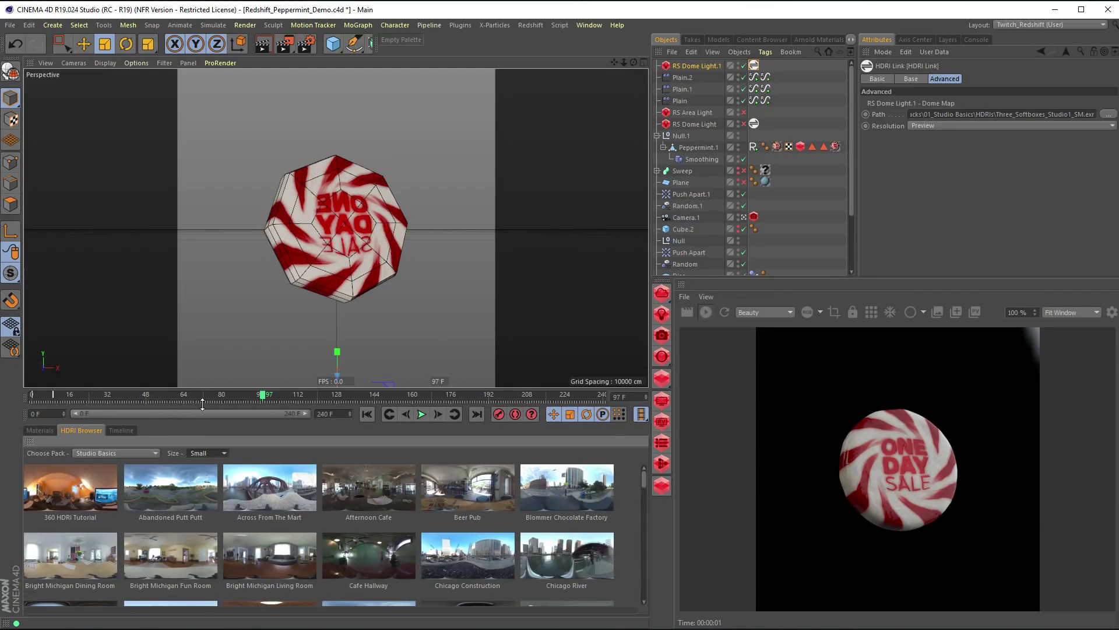
pyautogui.moveTo(202, 404); pyautogui.dragTo(202, 266)
pyautogui.click(207, 315)
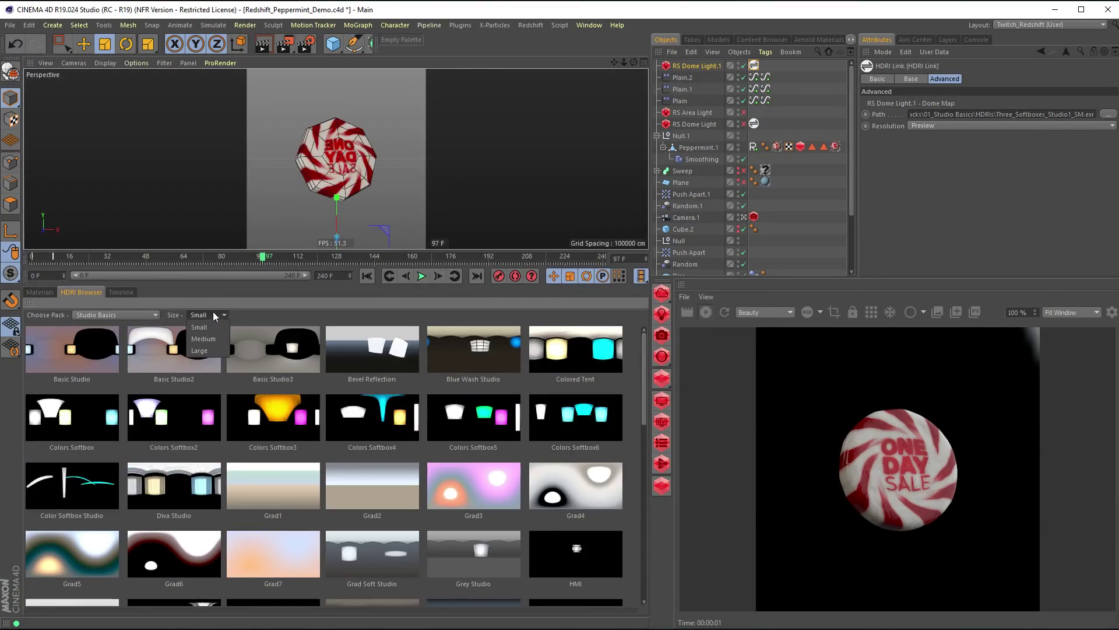
pyautogui.click(211, 312)
# - Show the HDRIs of all packs together and look through the whole collection
pyautogui.click(145, 314)
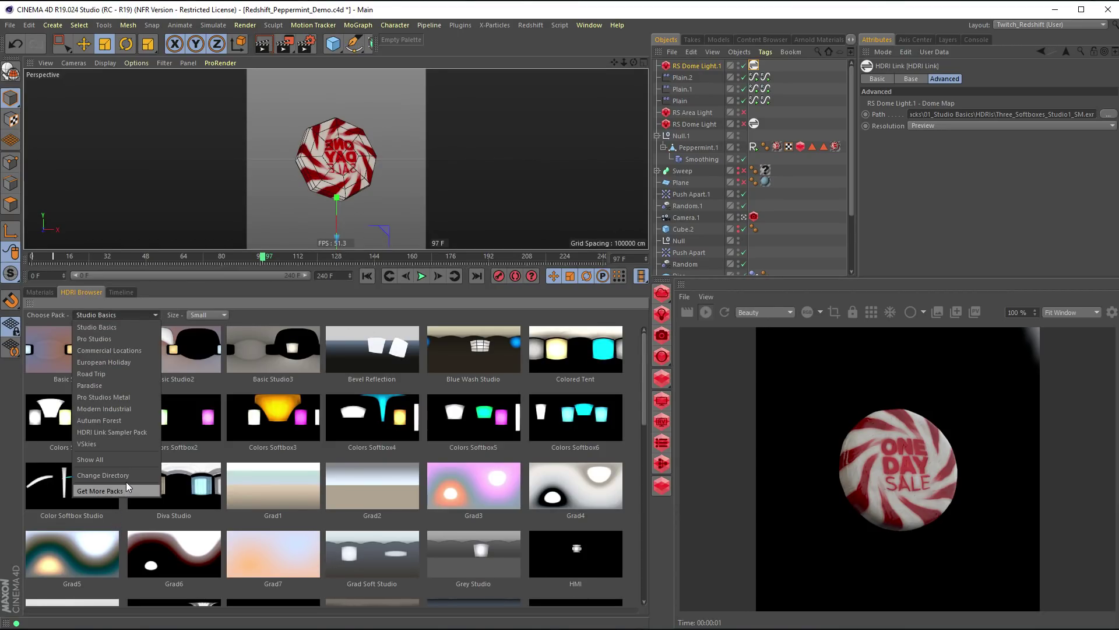
pyautogui.click(131, 459)
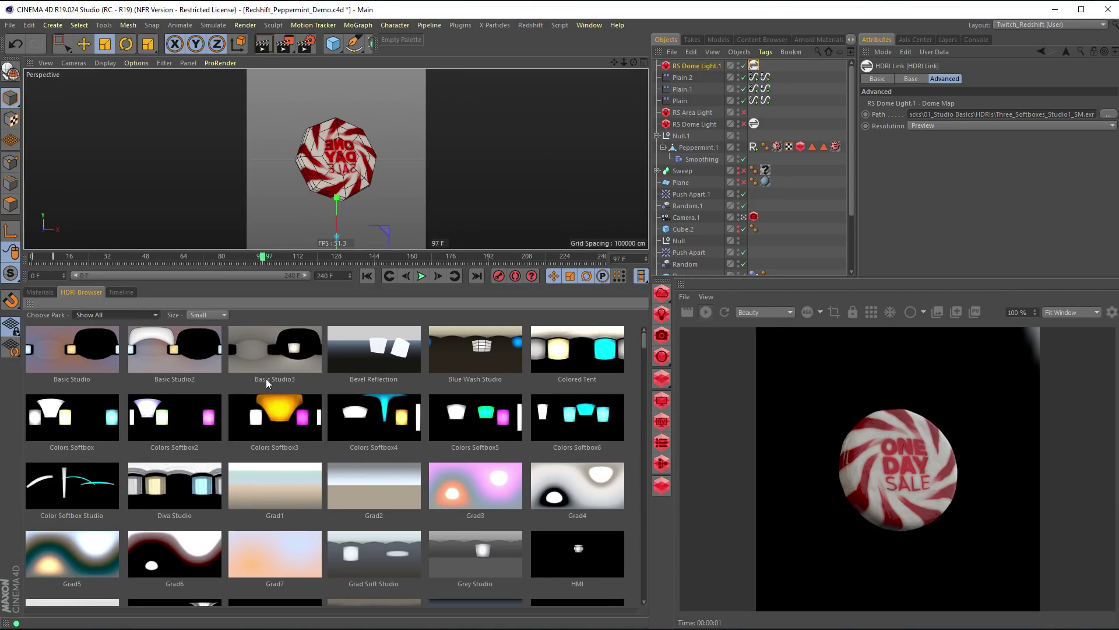
pyautogui.moveTo(644, 337); pyautogui.dragTo(647, 491)
pyautogui.click(138, 316)
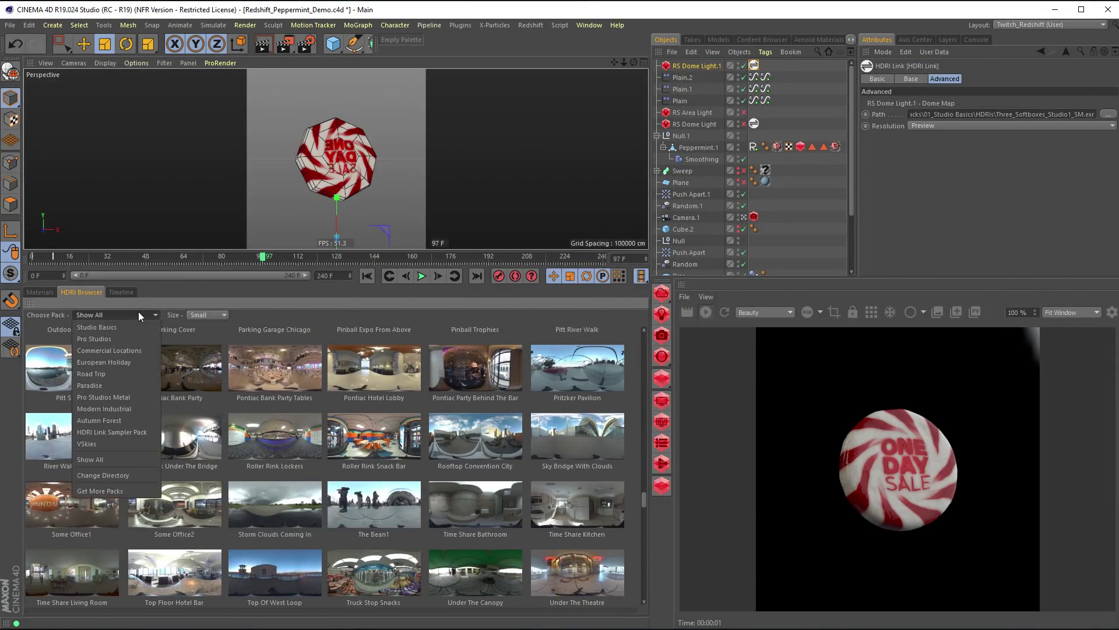
pyautogui.click(409, 319)
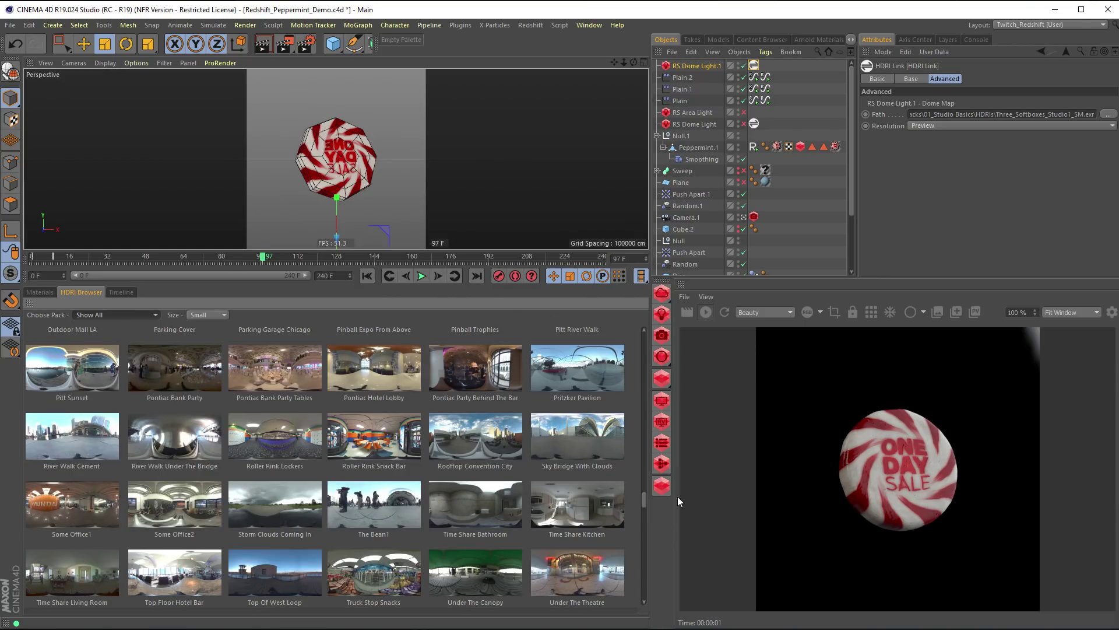
pyautogui.moveTo(644, 499); pyautogui.dragTo(654, 458)
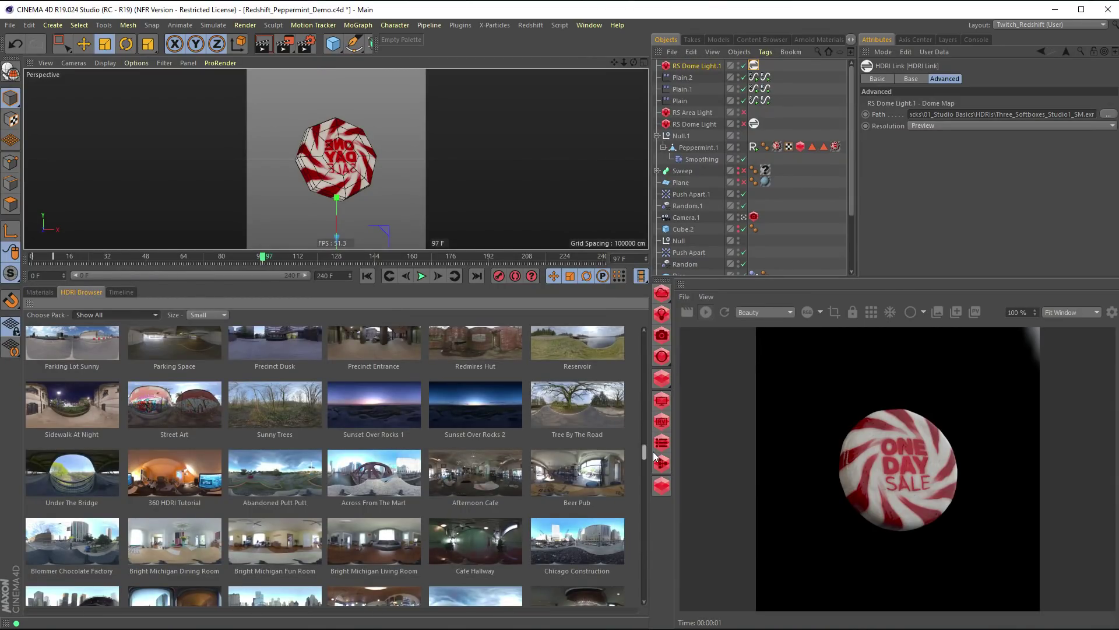
pyautogui.moveTo(654, 457); pyautogui.dragTo(646, 348)
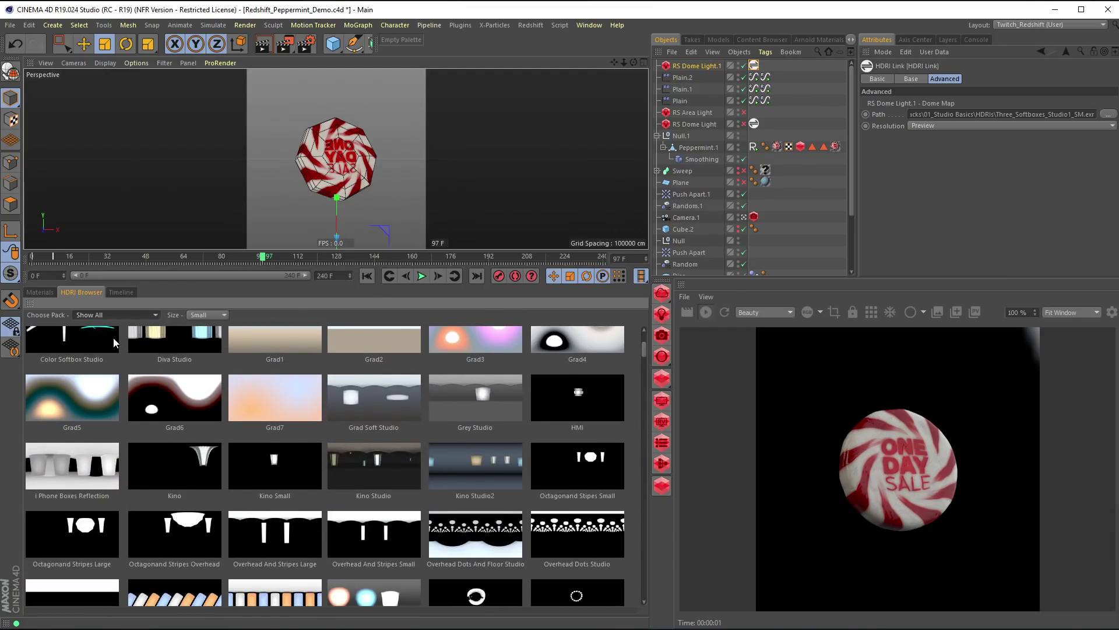
# - Limit the HDRI Browser to the European Holiday pack
pyautogui.click(131, 315)
pyautogui.click(116, 365)
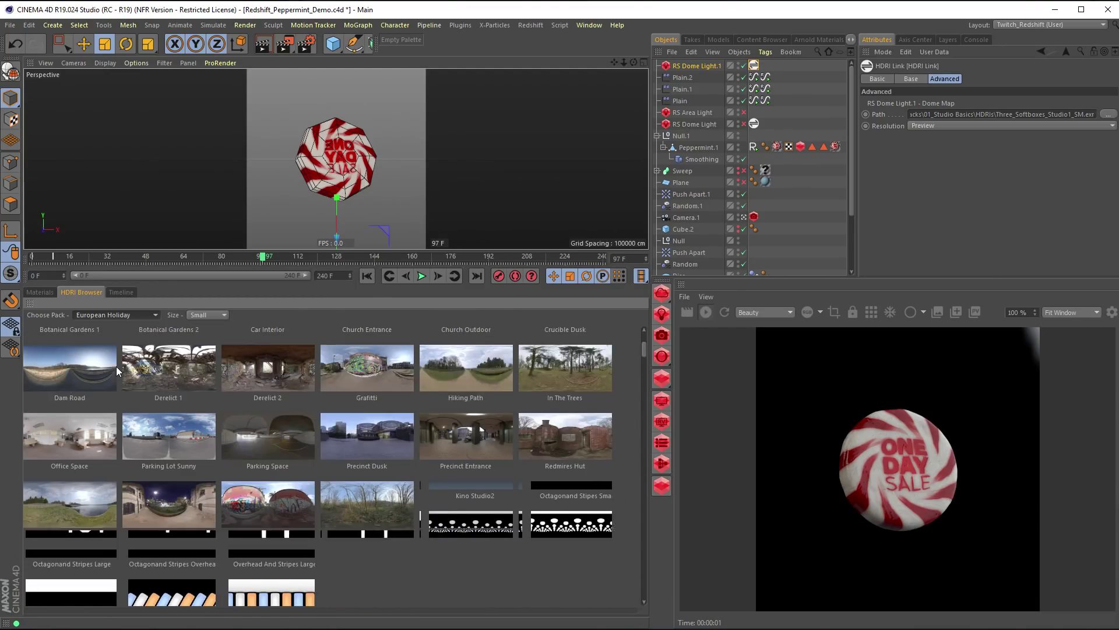
# - Limit the HDRI Browser to the Road Trip pack and apply the Fancy Wall For Breakfast HDRI to the new dome light
pyautogui.click(109, 316)
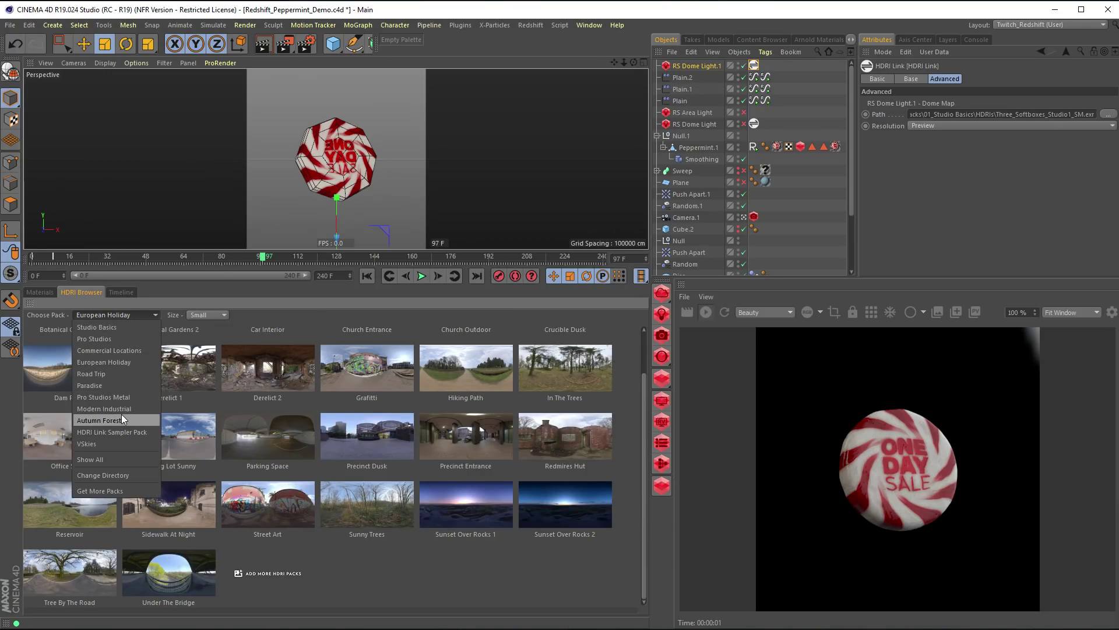
pyautogui.click(113, 373)
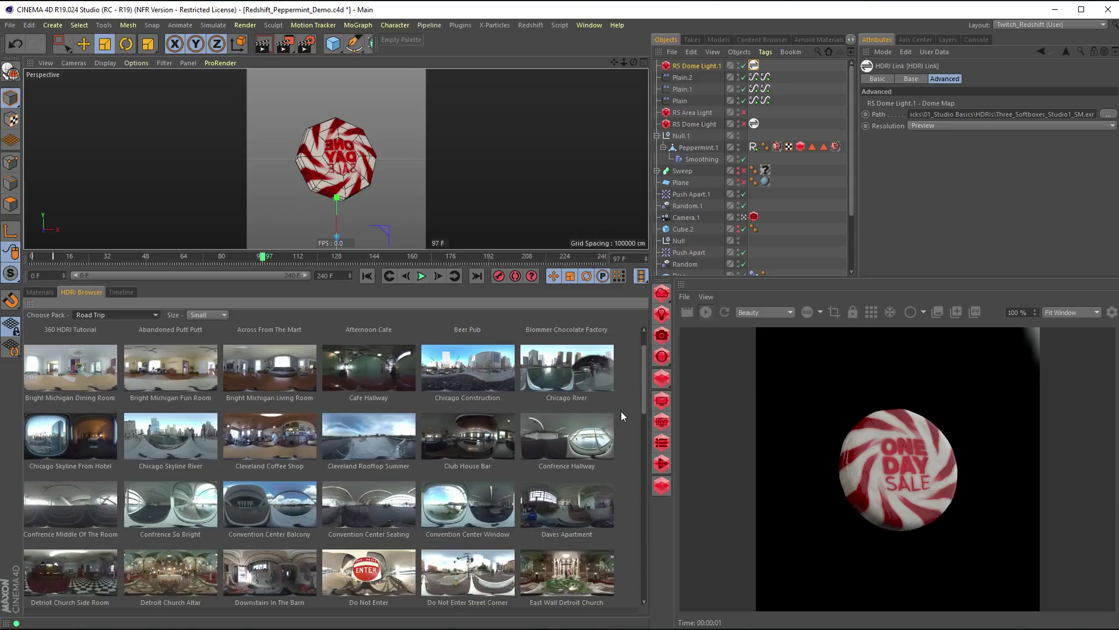
pyautogui.scroll(-5, 348, 405)
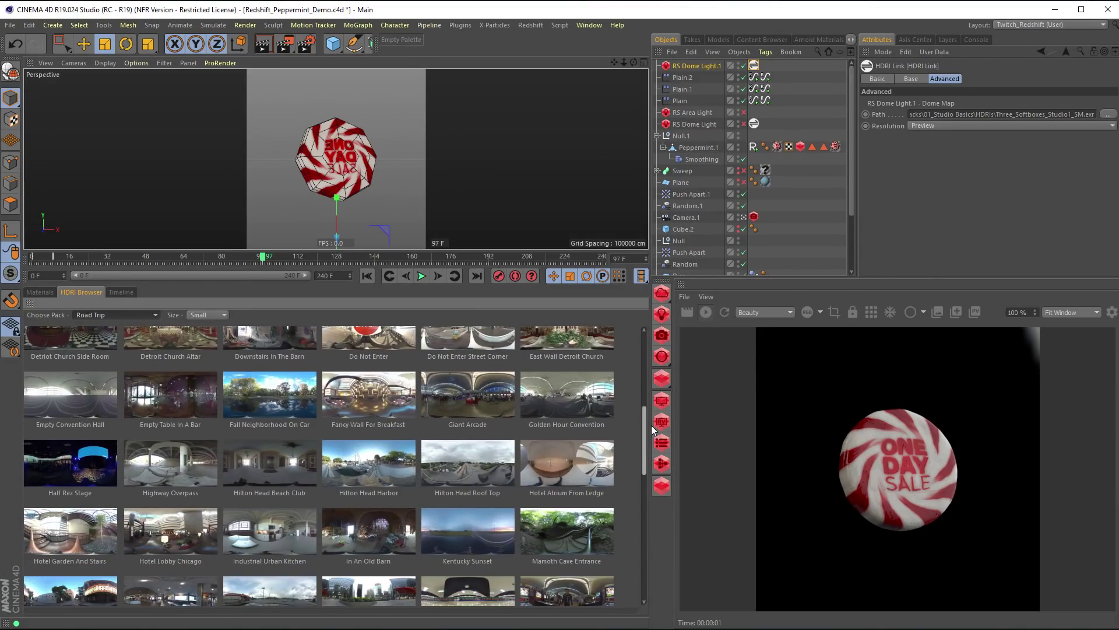
pyautogui.click(348, 402)
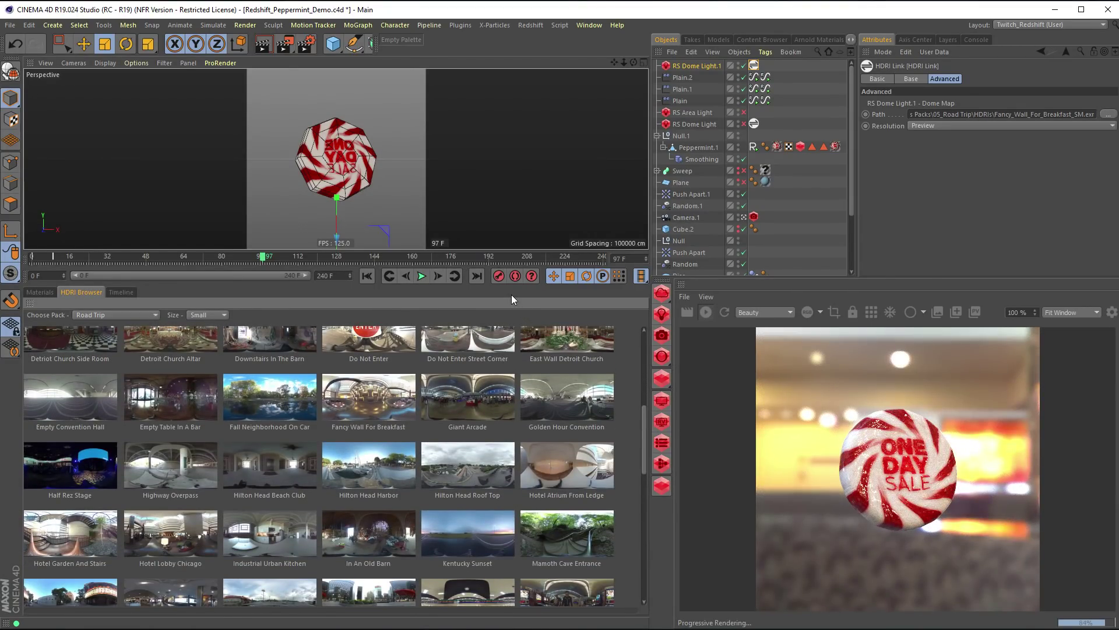
# - Enlarge the viewport area and rotate RS Dome Light.1 to a heading of 58°
pyautogui.click(697, 65)
pyautogui.moveTo(499, 258); pyautogui.dragTo(499, 382)
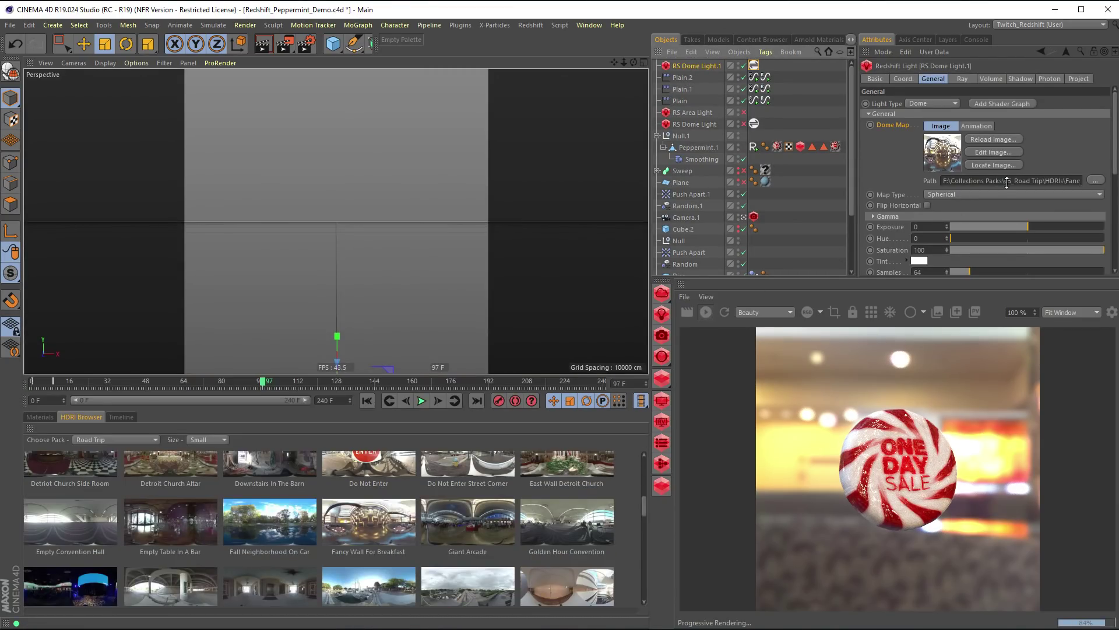
pyautogui.click(916, 79)
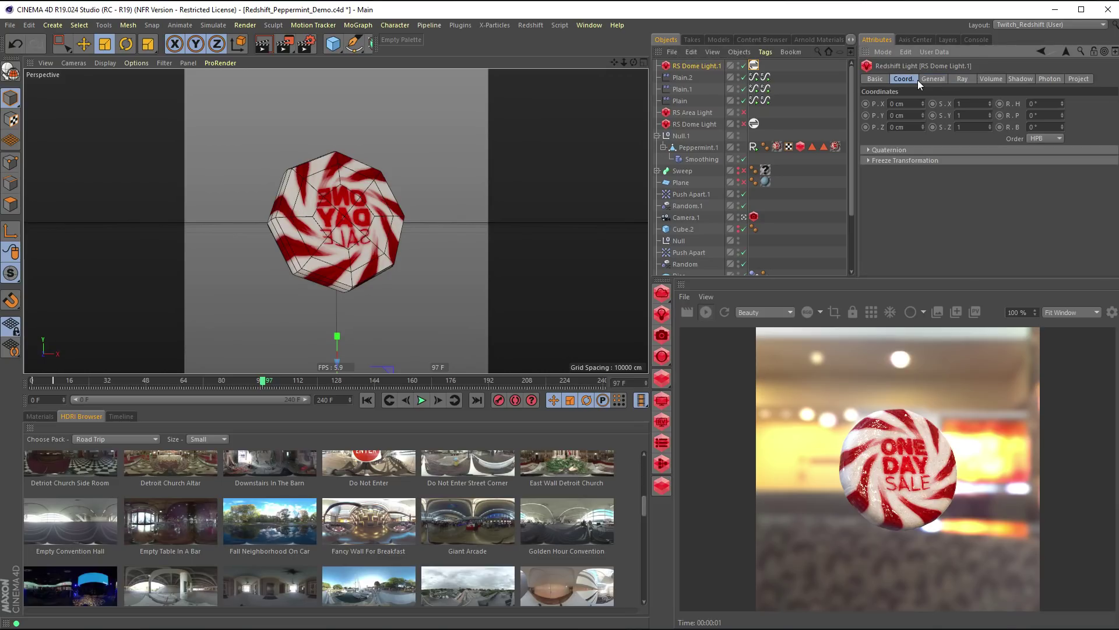
pyautogui.moveTo(1064, 103); pyautogui.dragTo(1070, 129)
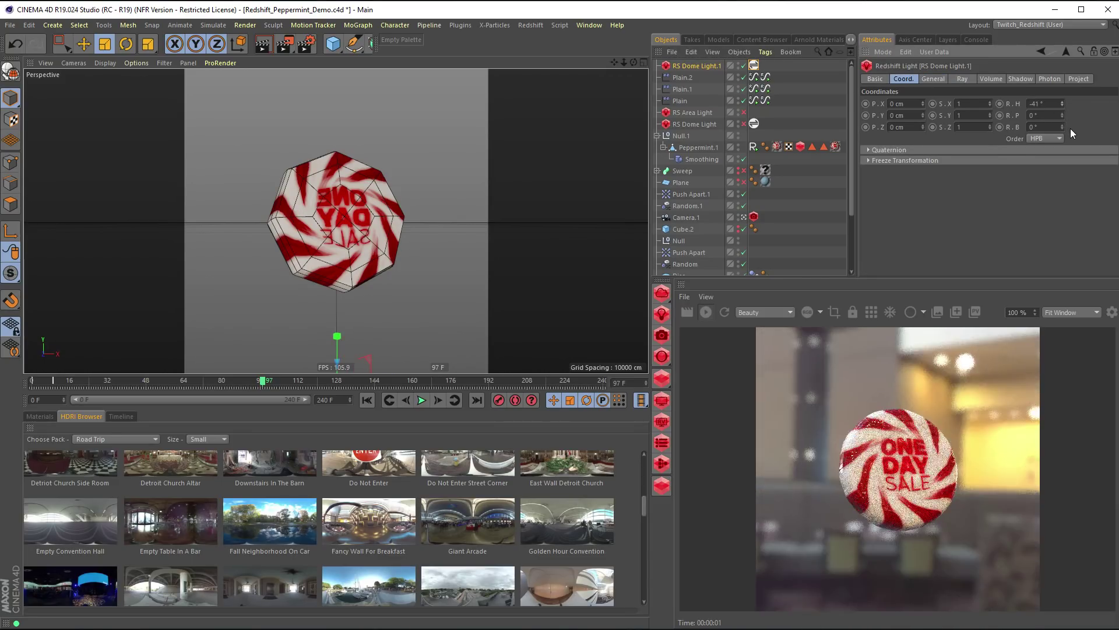
pyautogui.moveTo(1062, 78)
pyautogui.mouseDown()
pyautogui.moveTo(1055, 51)
pyautogui.moveTo(1055, 71)
pyautogui.mouseUp()
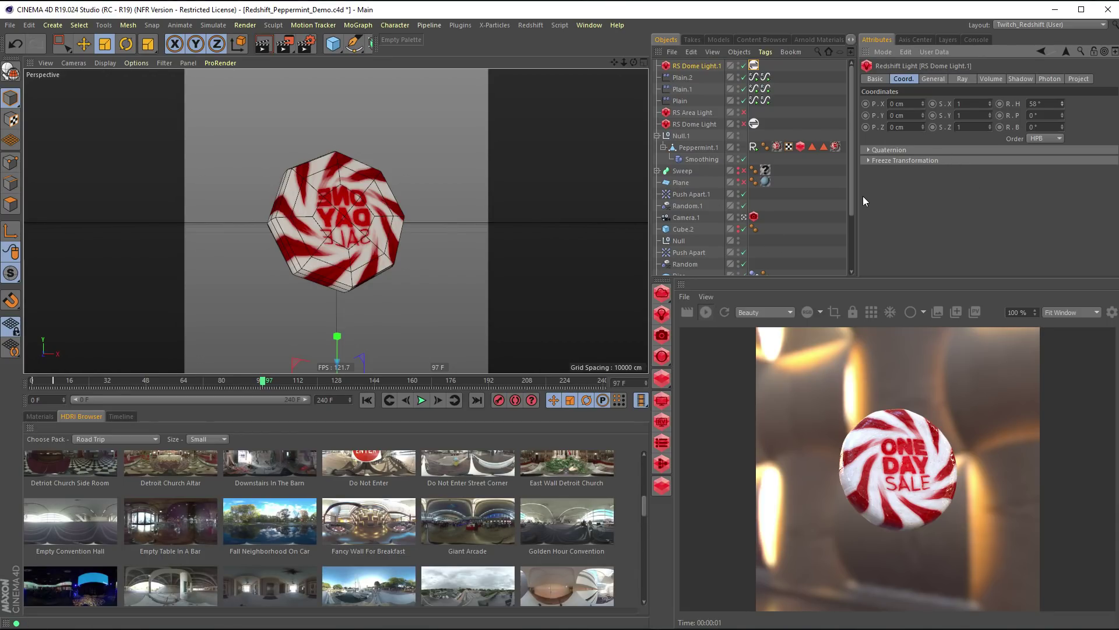
# - Enable the cloned peppermints around the main candy and the backdrop Plane in the scene
pyautogui.moveTo(851, 196); pyautogui.dragTo(857, 288)
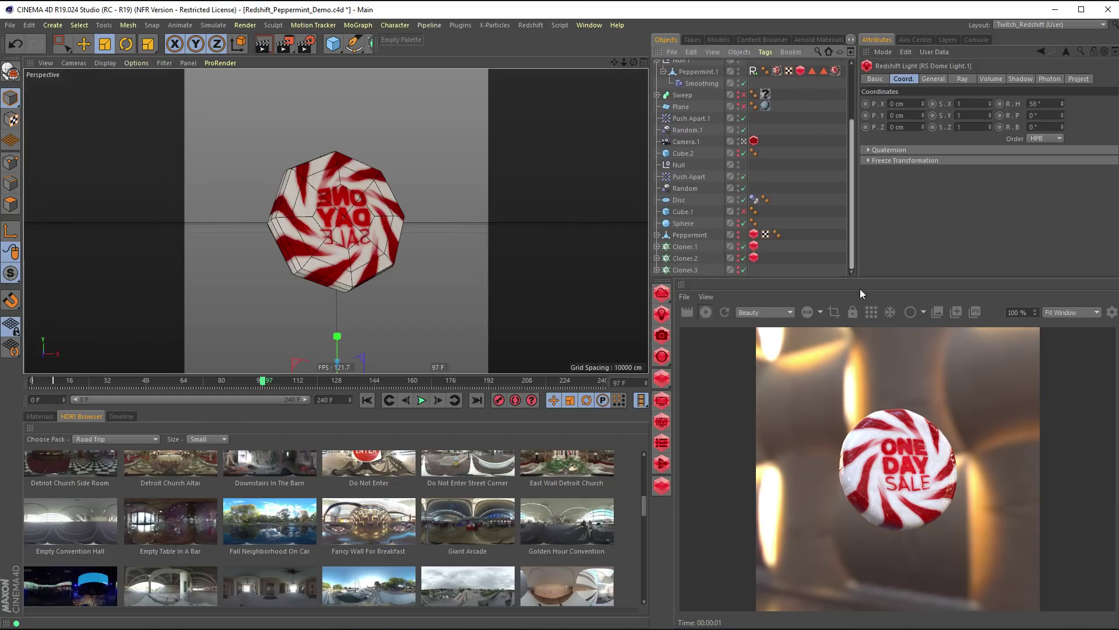
pyautogui.click(738, 244)
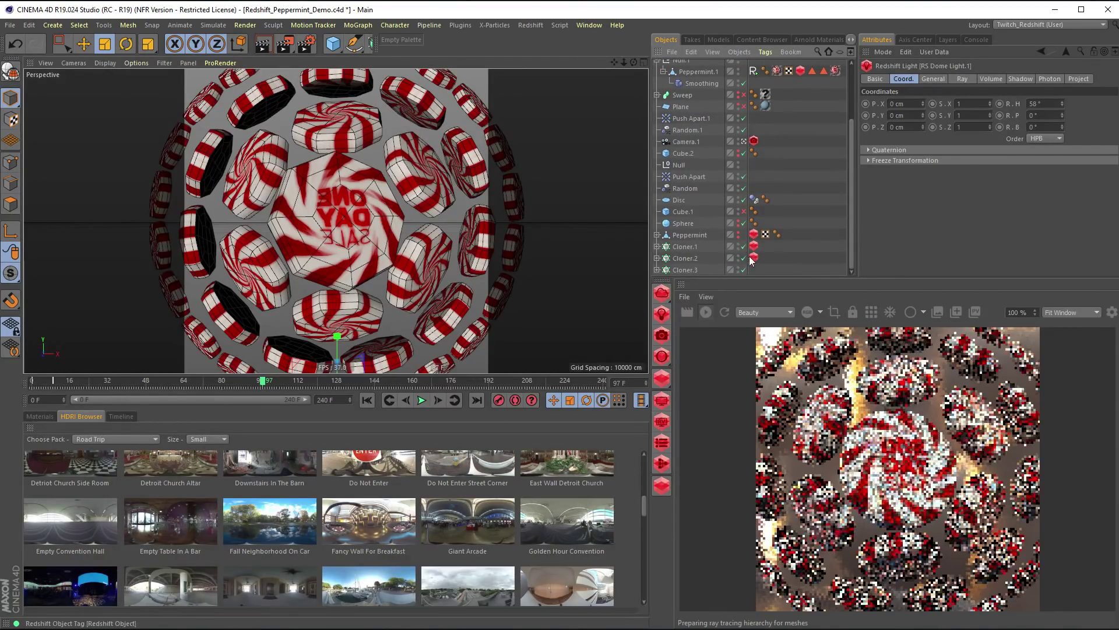
pyautogui.click(706, 297)
pyautogui.moveTo(751, 401)
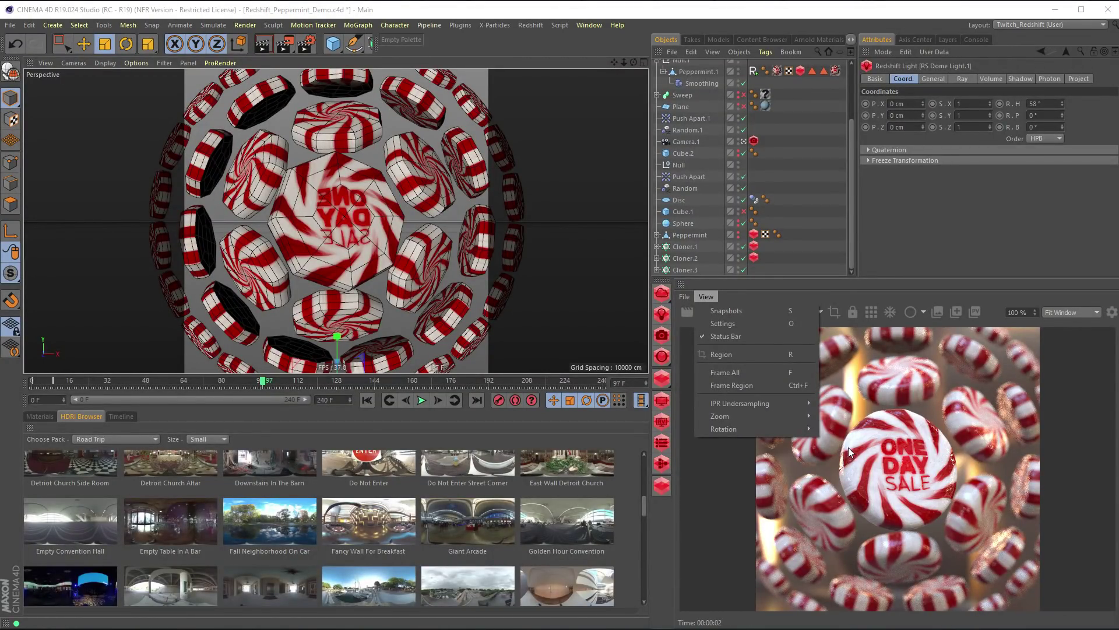
pyautogui.click(723, 480)
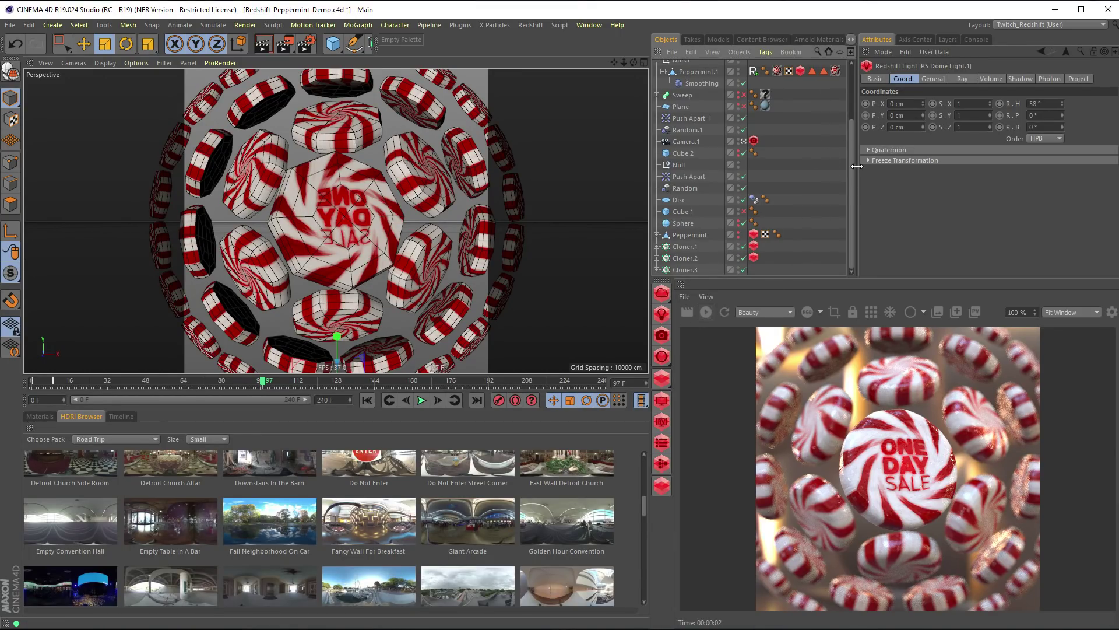
pyautogui.scroll(5, 852, 110)
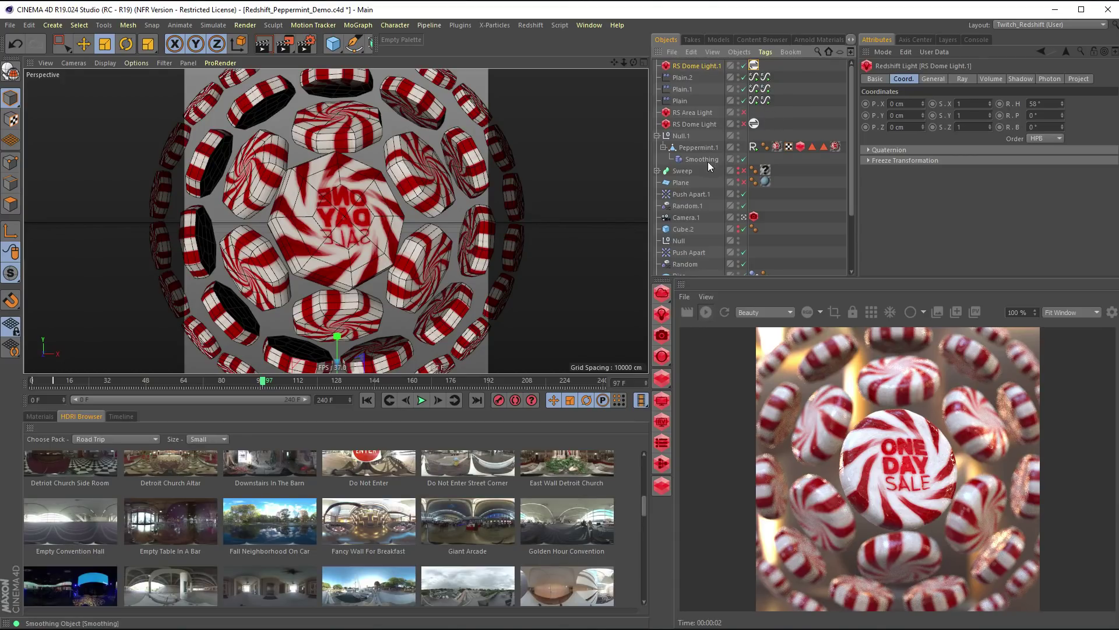
pyautogui.click(742, 183)
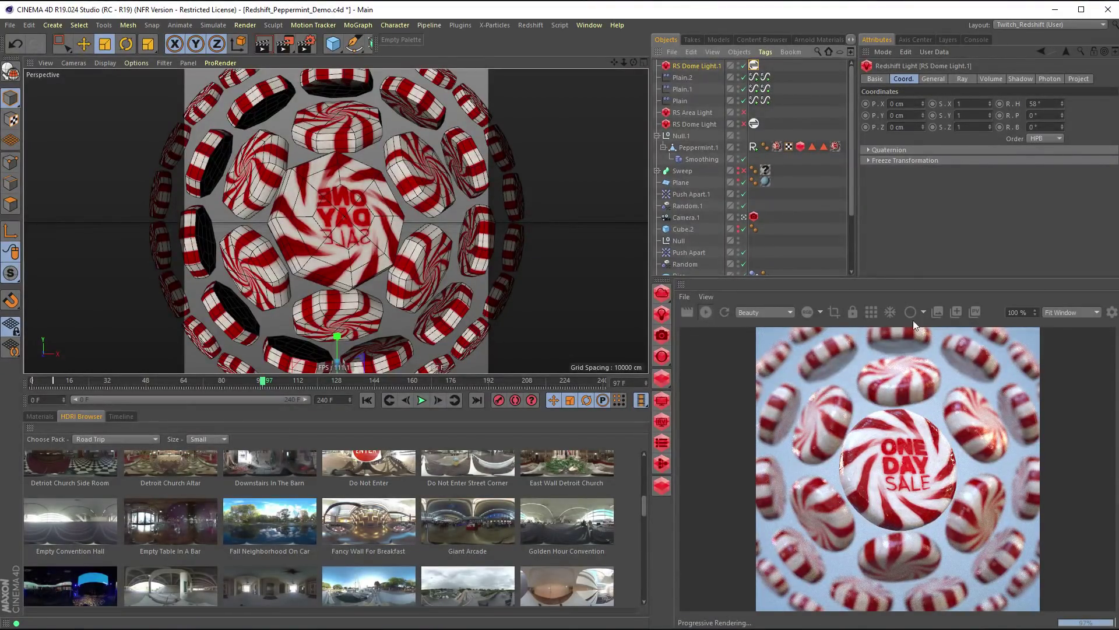
# - Play a short part of the animation, preview frame 139 and move the playhead to frame 174
pyautogui.click(870, 312)
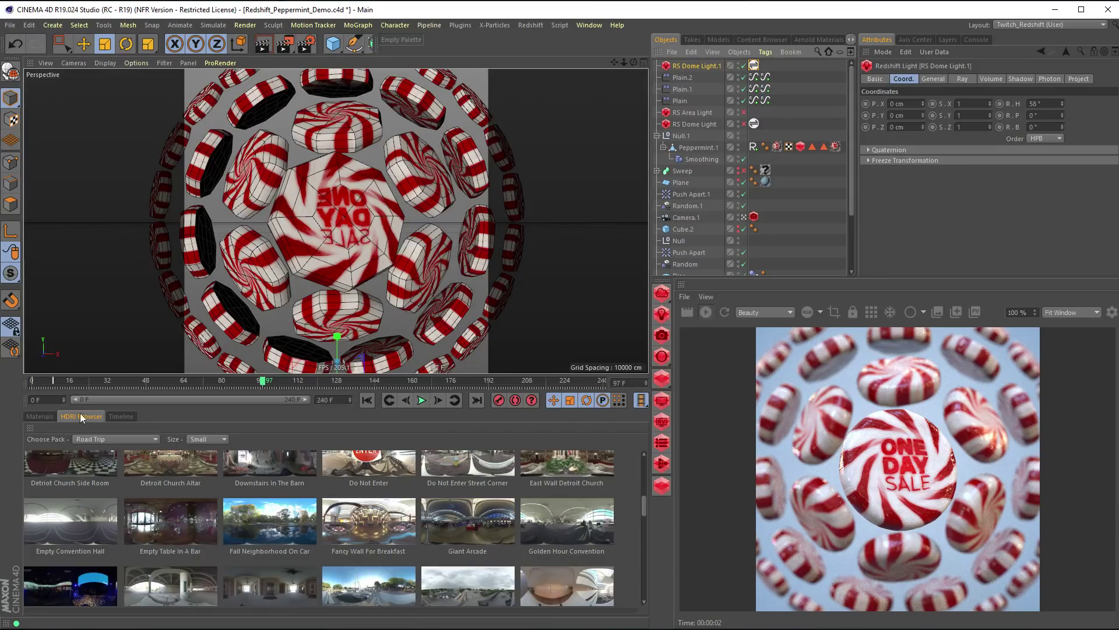
pyautogui.click(421, 400)
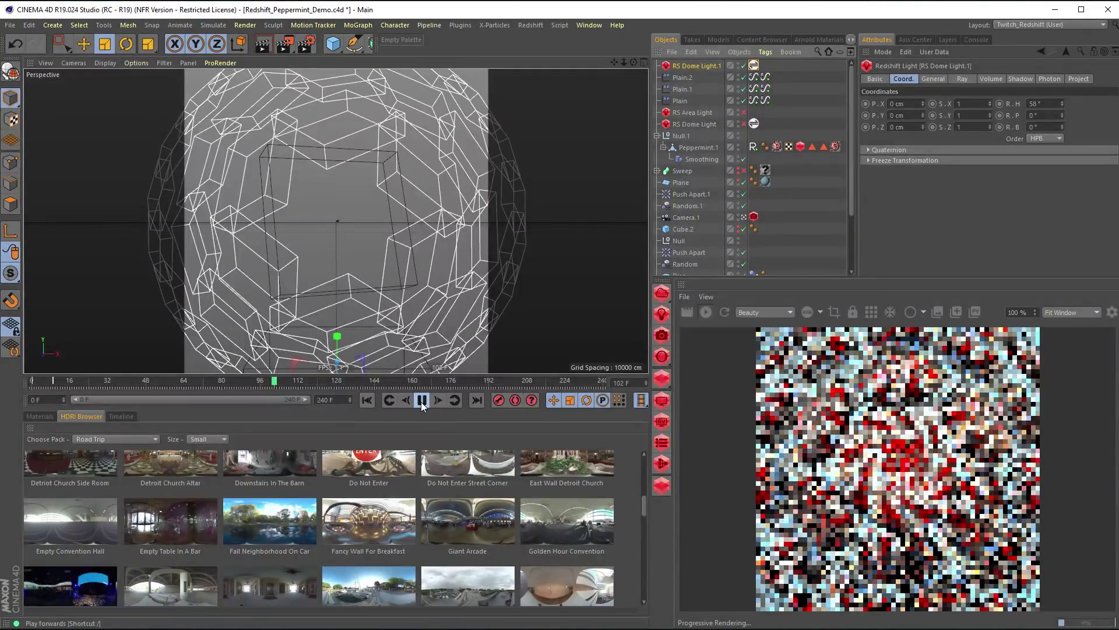
pyautogui.click(422, 401)
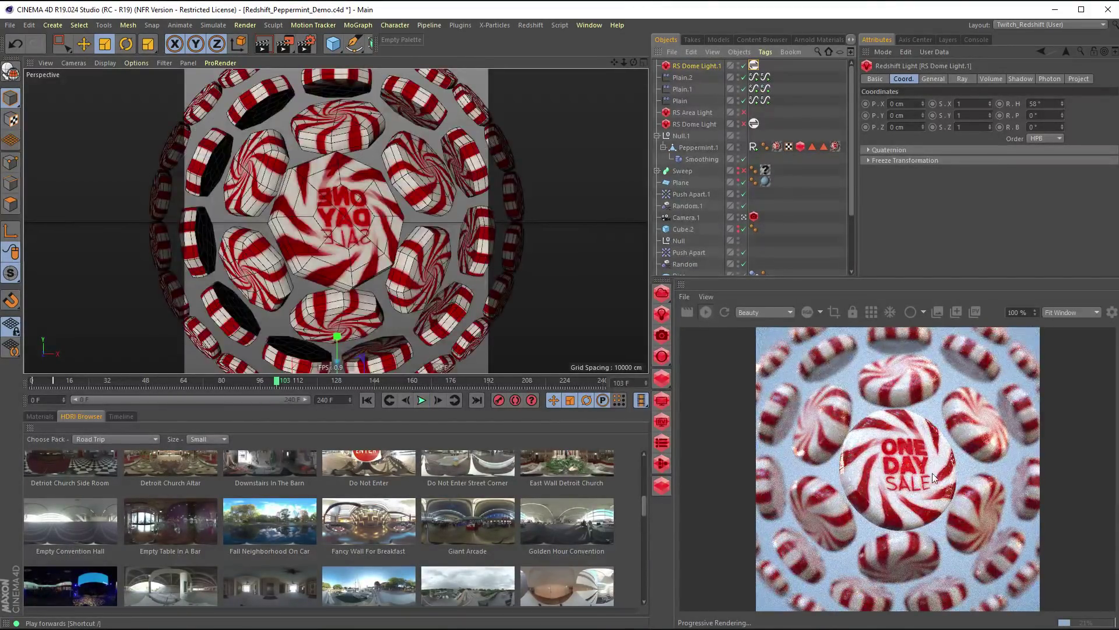
pyautogui.click(363, 380)
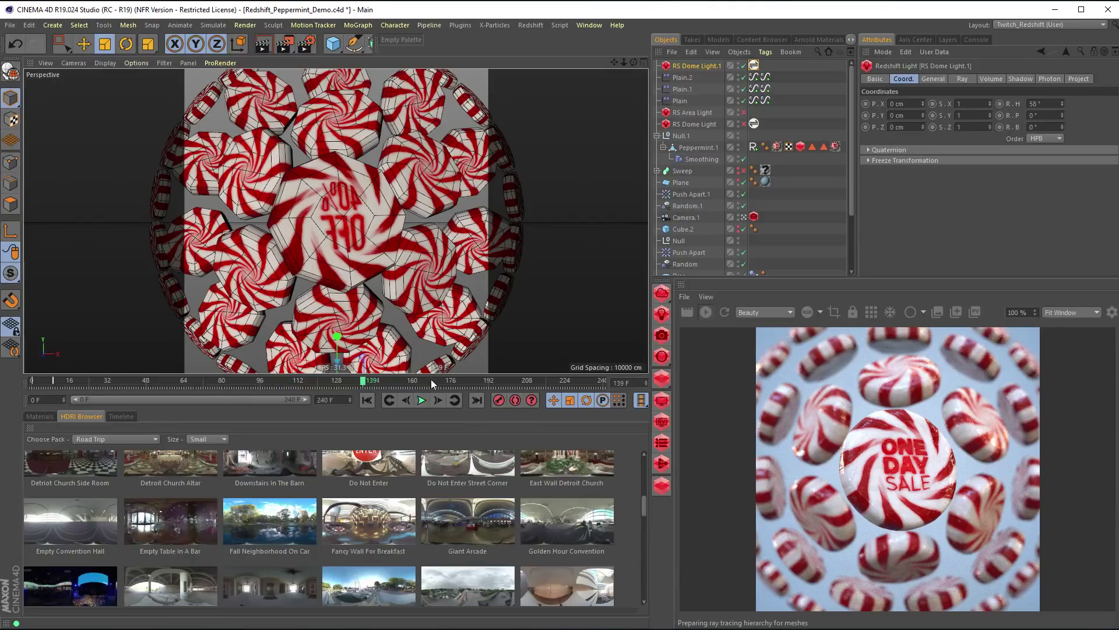
pyautogui.click(446, 380)
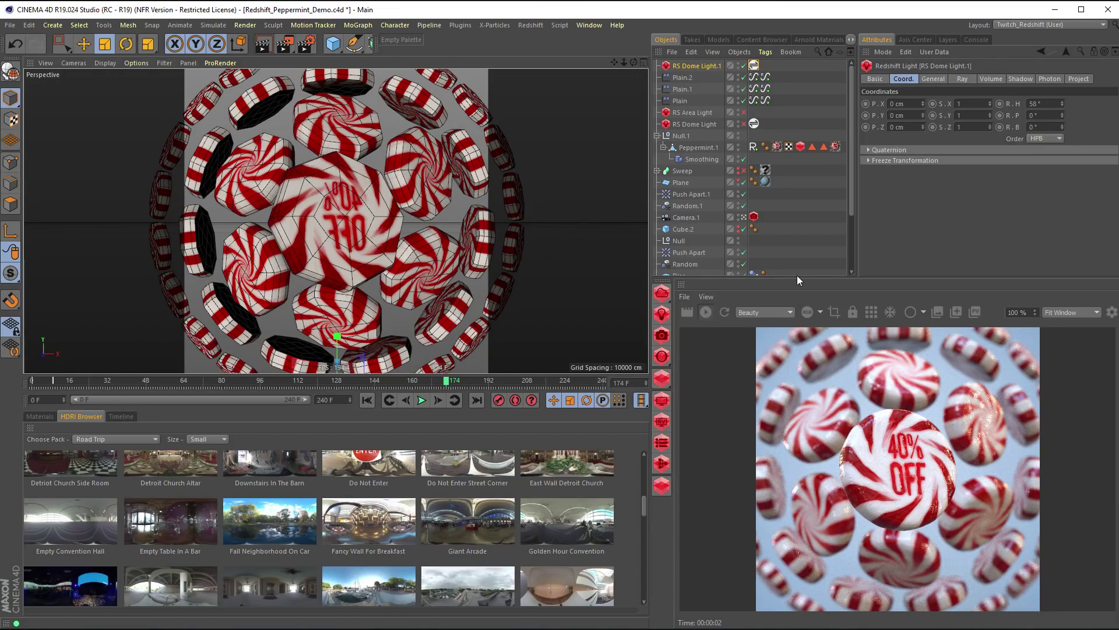
# - Remove the existing Redshift Camera tag from Camera.1 and add a new Redshift Camera tag to it
pyautogui.moveTo(805, 272); pyautogui.dragTo(807, 272)
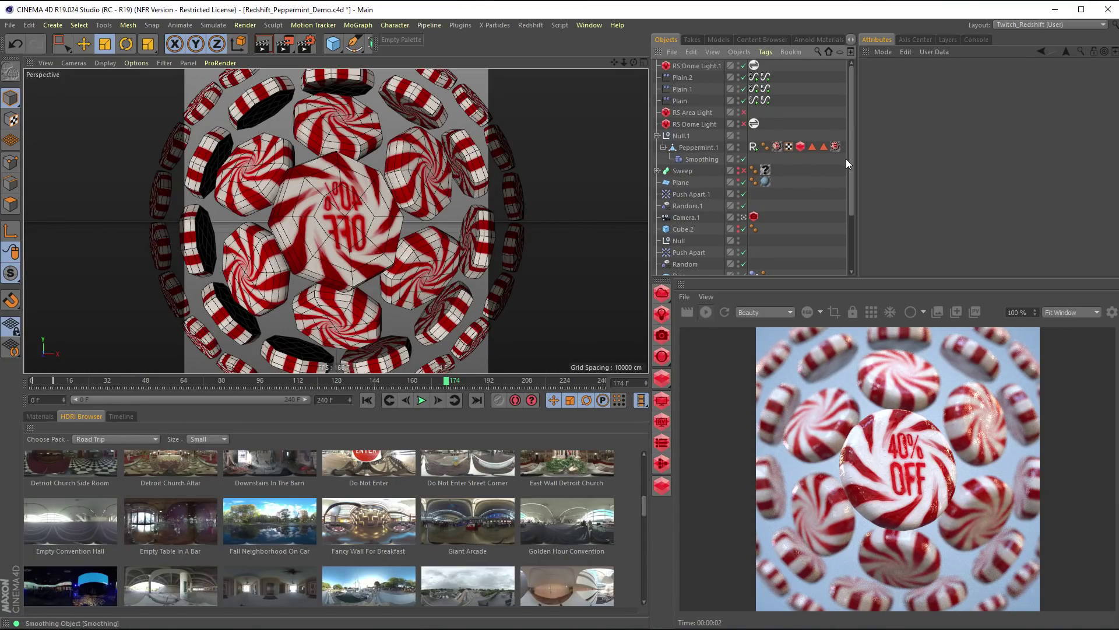
pyautogui.scroll(-3, 852, 165)
pyautogui.click(754, 159)
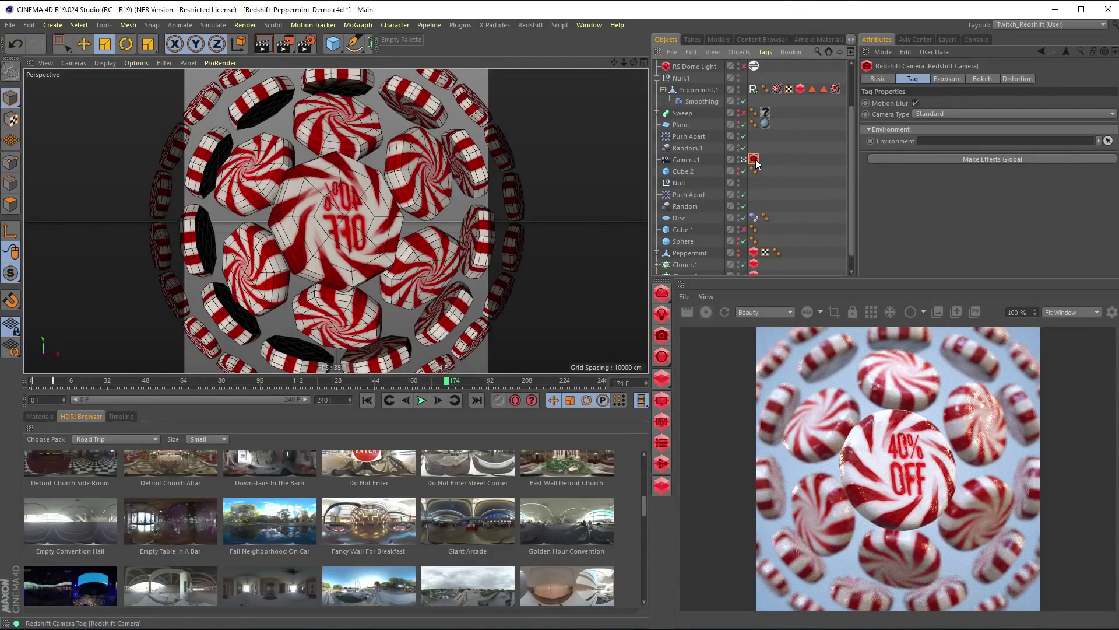
pyautogui.click(691, 159)
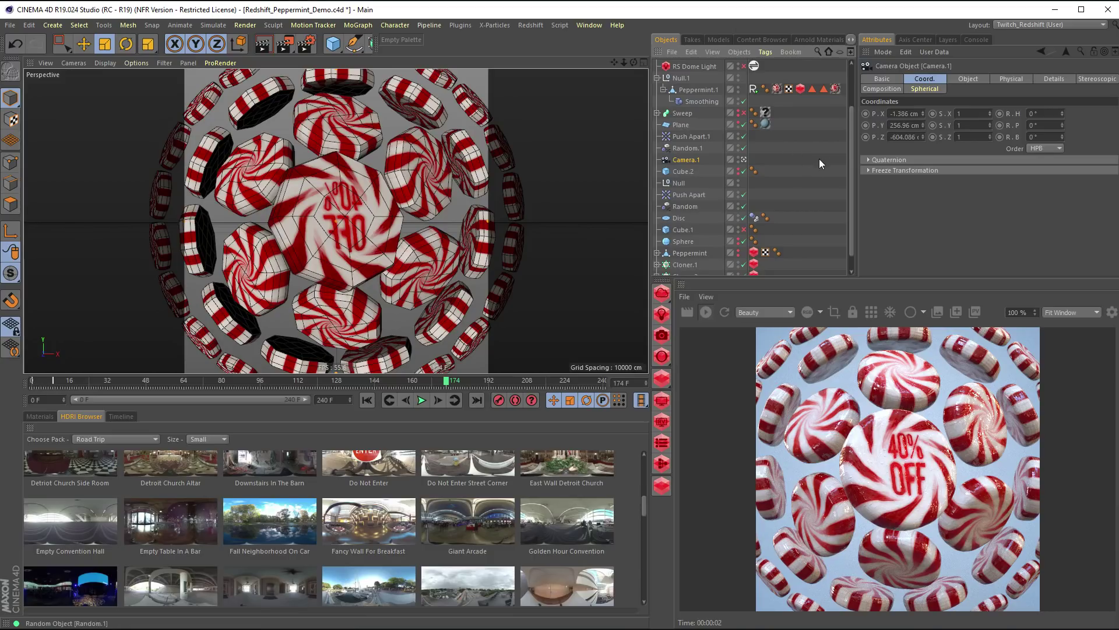
pyautogui.click(771, 51)
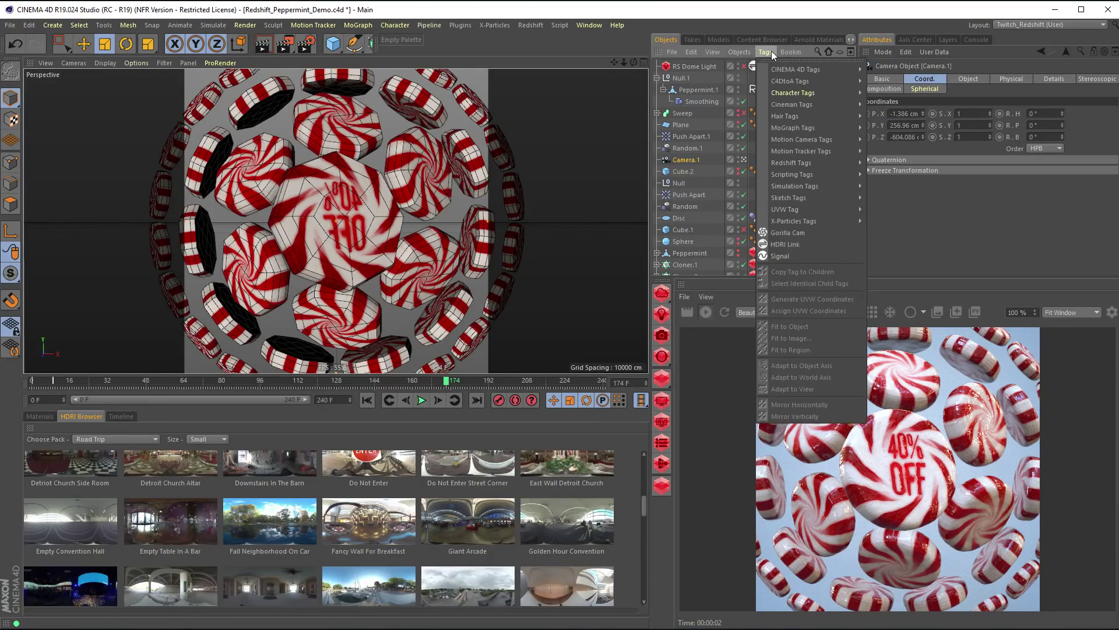
pyautogui.moveTo(824, 167)
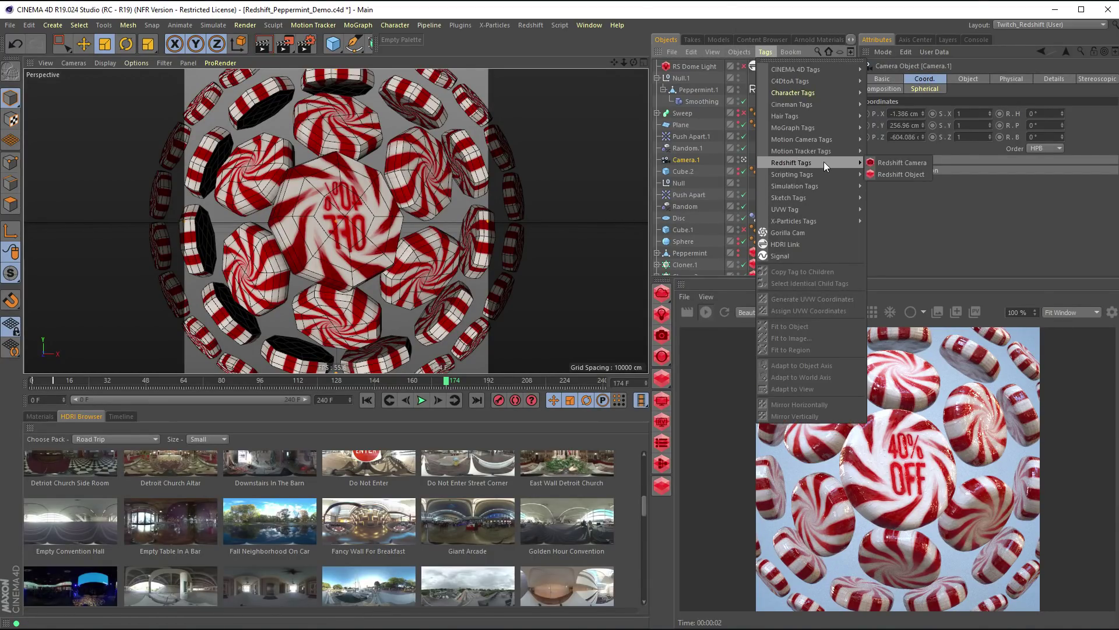
pyautogui.click(892, 162)
# - Enable Bokeh on the new Redshift Camera tag, try a CoC Radius of 3 and settle on 4
pyautogui.click(984, 78)
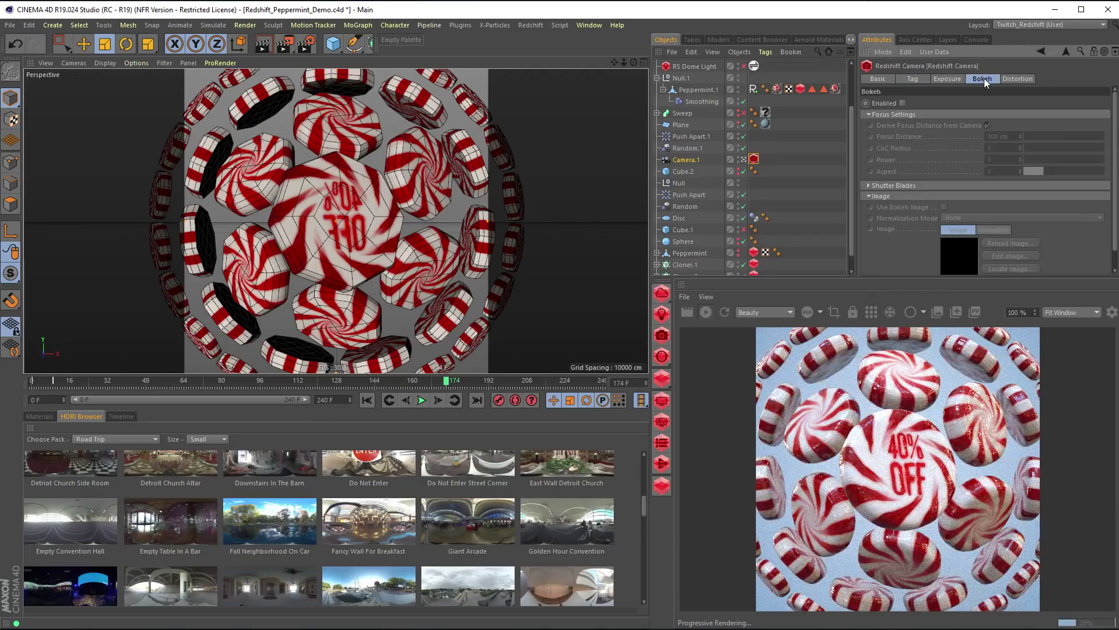
pyautogui.click(902, 103)
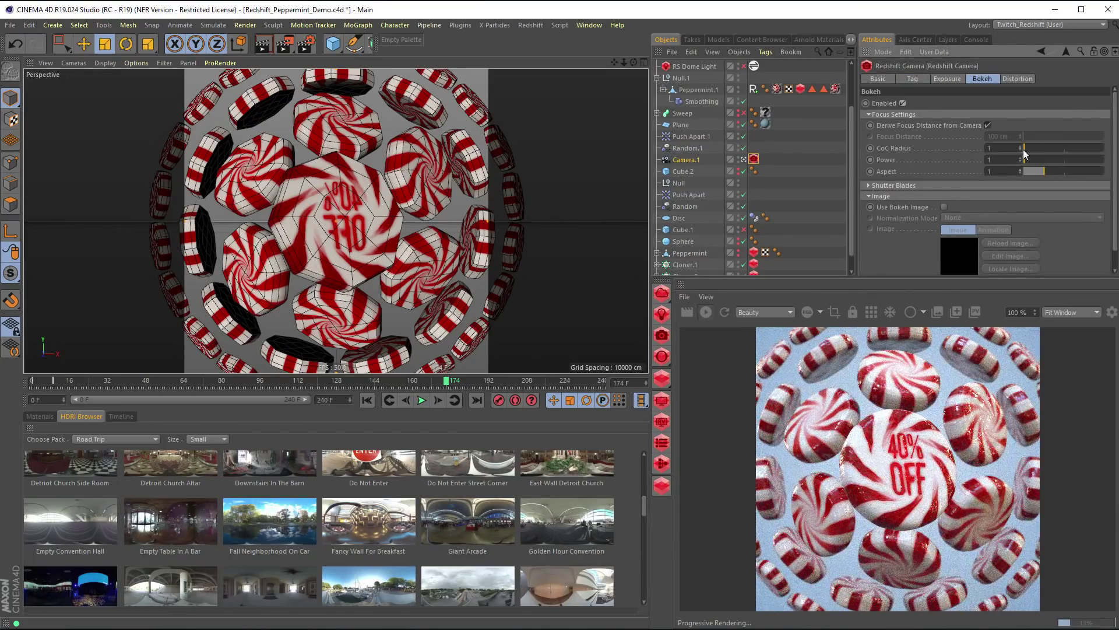
pyautogui.click(1001, 148)
pyautogui.write('3')
pyautogui.press('Return')
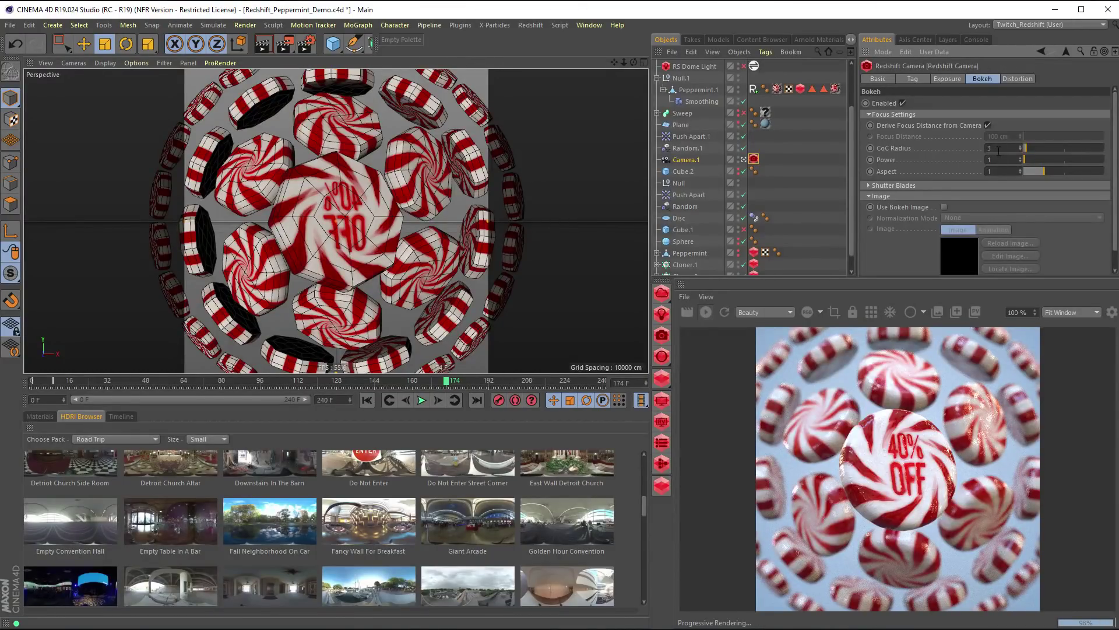
pyautogui.write('4')
pyautogui.press('Return')
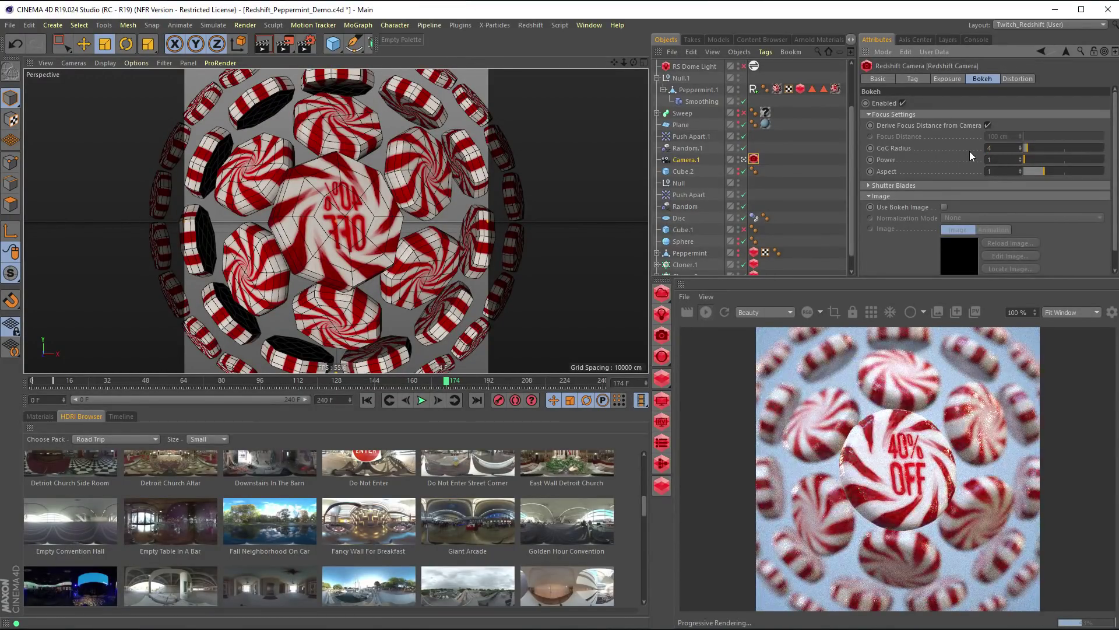
# - Enlarge the Redshift render view in height and width to inspect the depth of field on the candies
pyautogui.moveTo(849, 276); pyautogui.dragTo(849, 240)
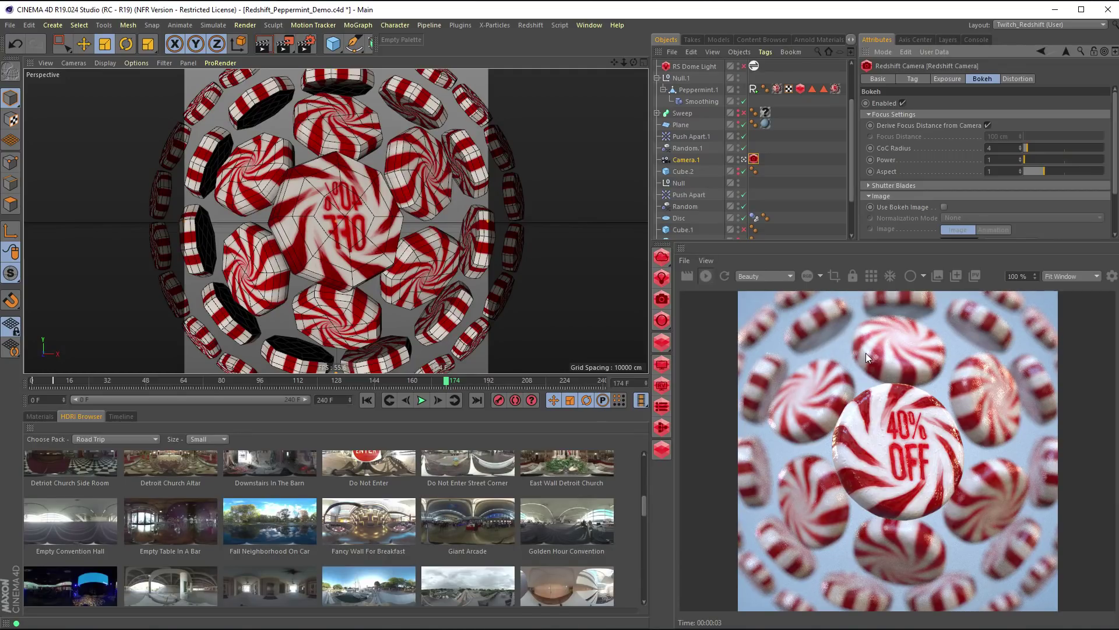
pyautogui.click(871, 276)
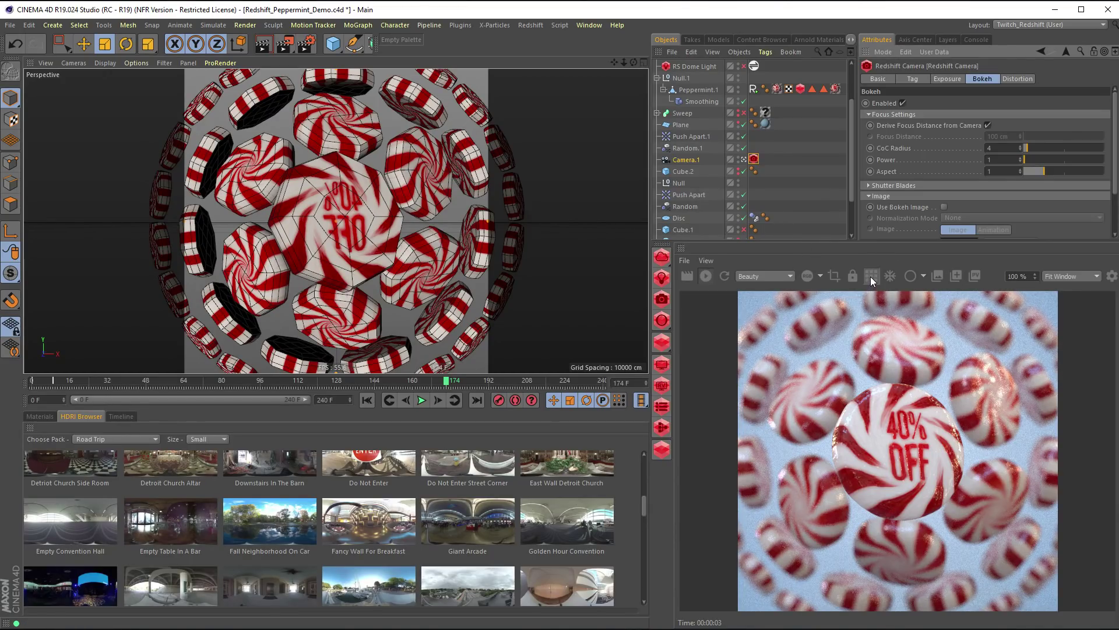
pyautogui.click(909, 276)
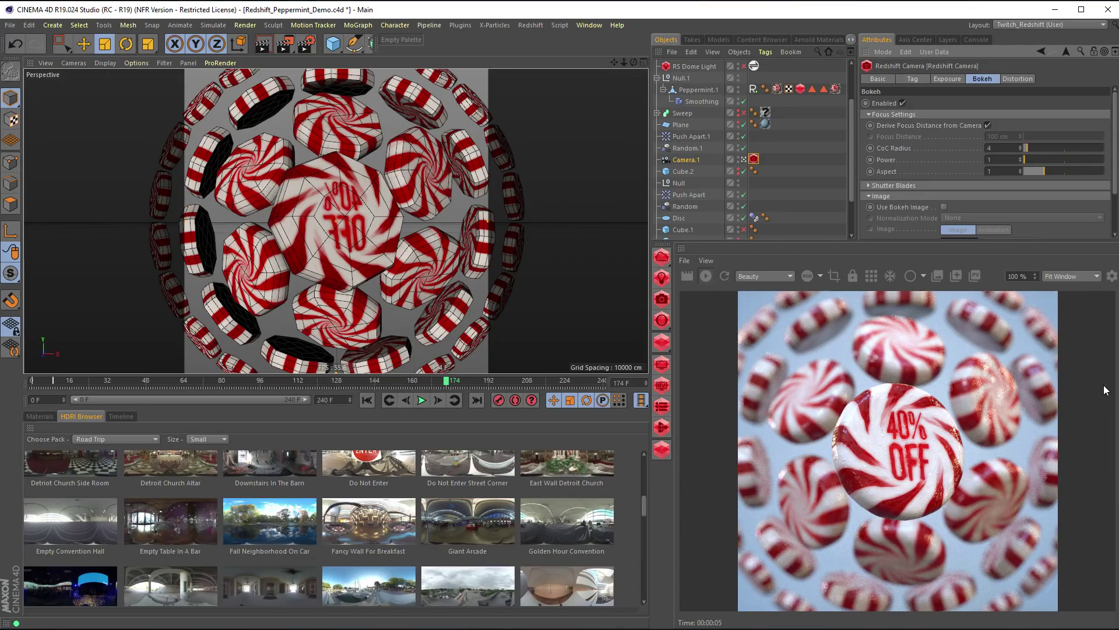
pyautogui.moveTo(781, 242); pyautogui.dragTo(780, 207)
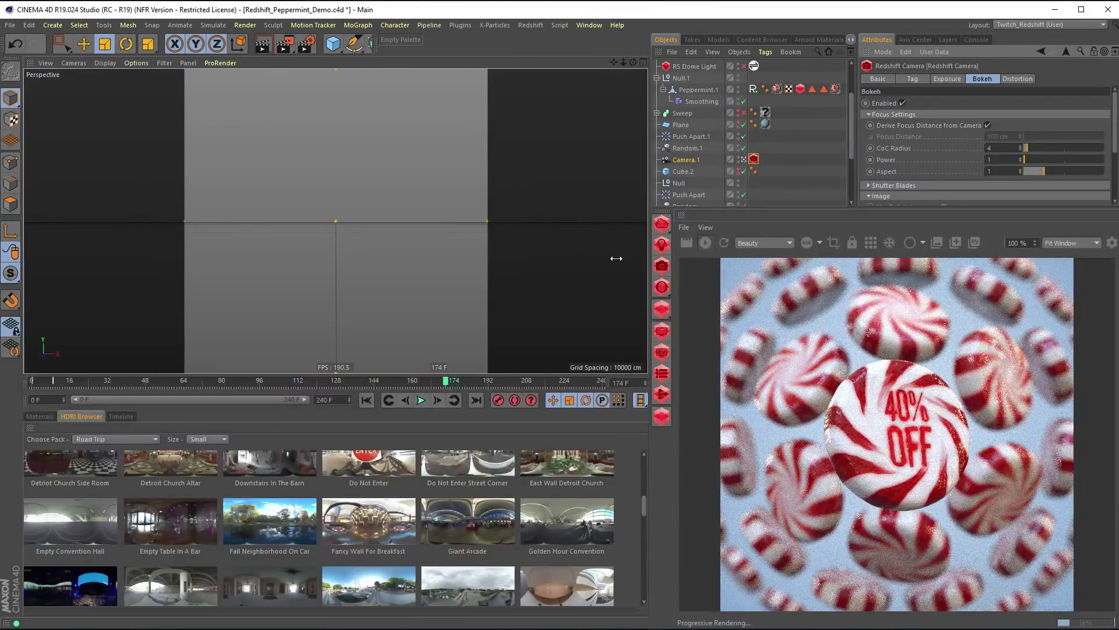
pyautogui.moveTo(616, 259); pyautogui.dragTo(583, 259)
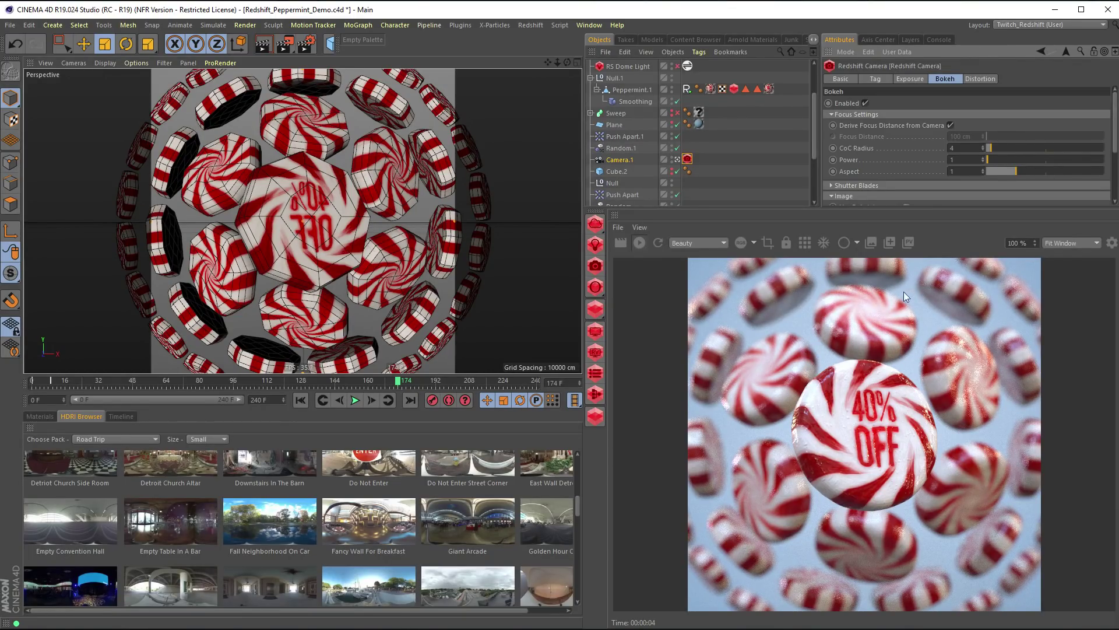
# - Set the render view's color management to the LUT (.cube, .3dl) display mode with a gamma of 2.2
pyautogui.click(805, 243)
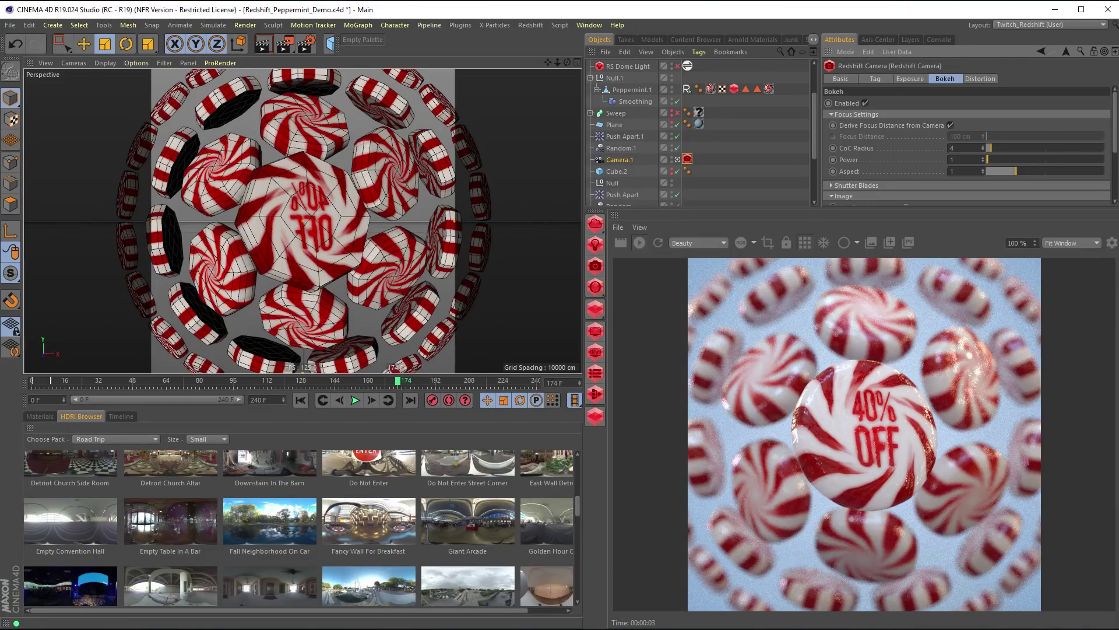
pyautogui.click(1111, 243)
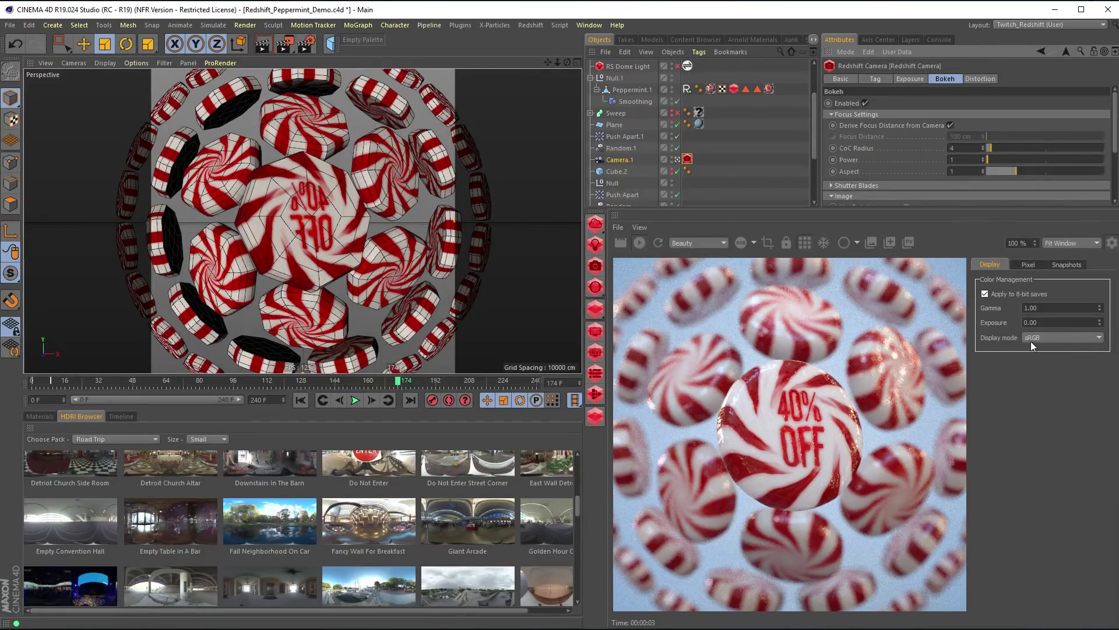
pyautogui.click(1029, 265)
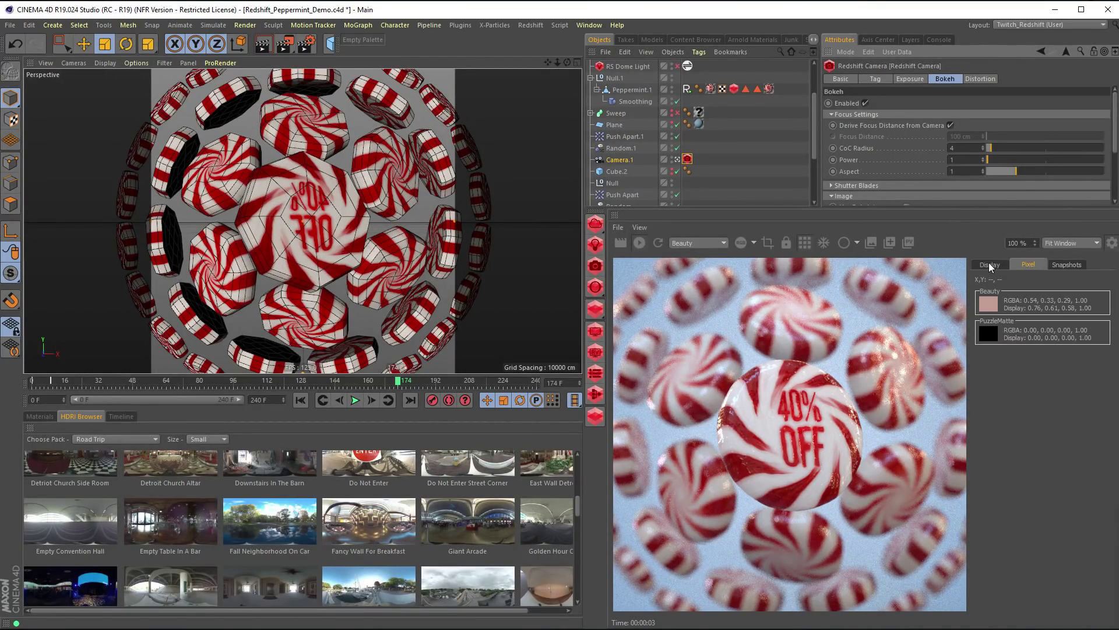
pyautogui.click(991, 264)
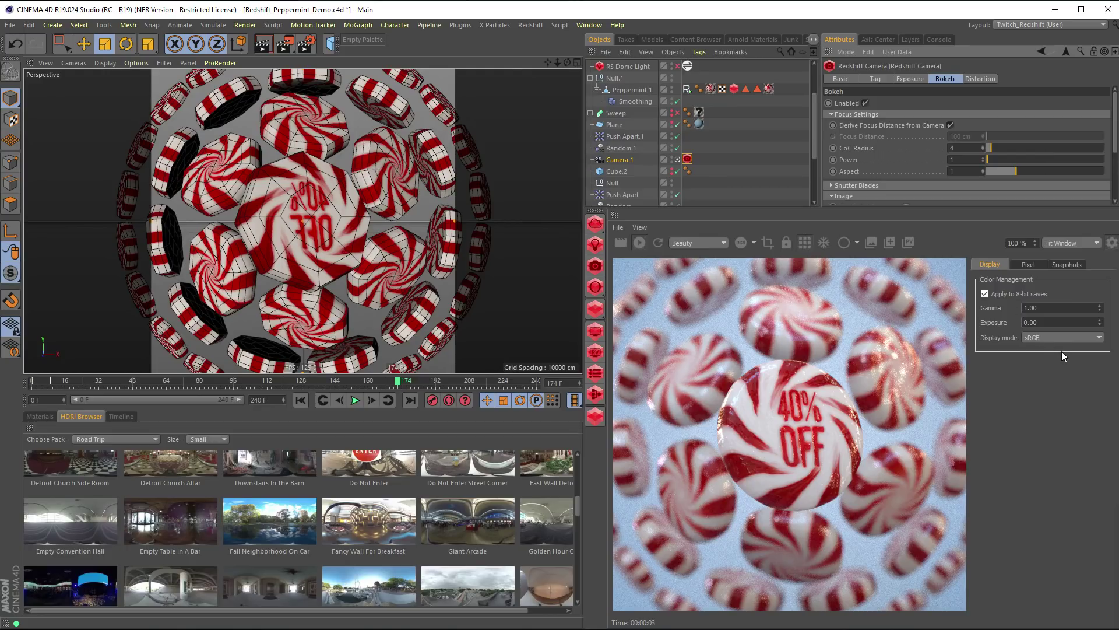
pyautogui.click(1044, 336)
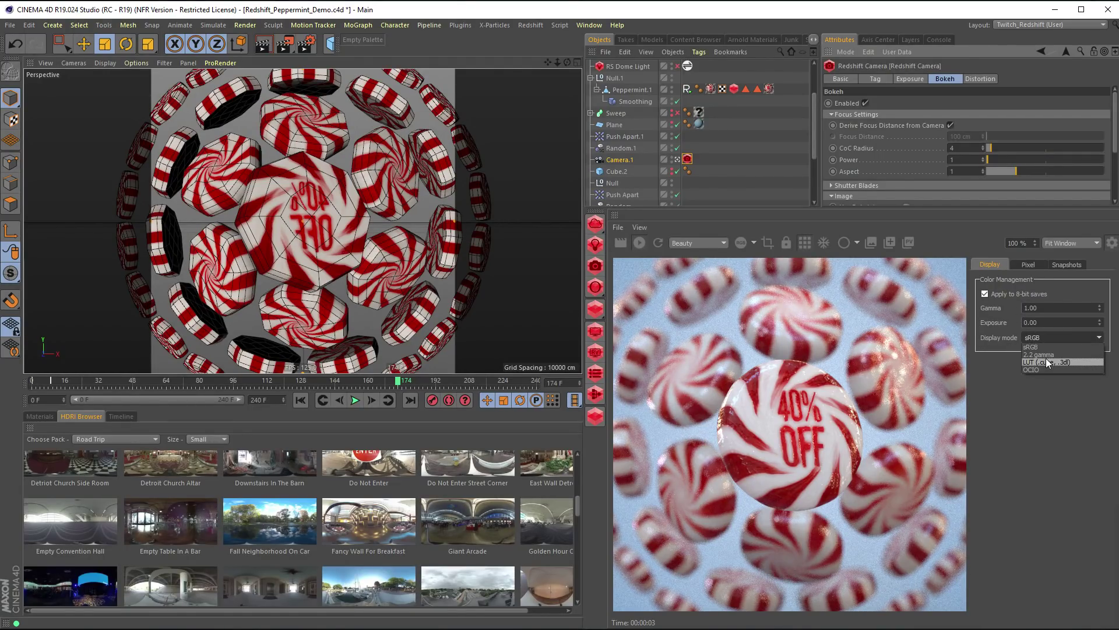
pyautogui.click(1044, 362)
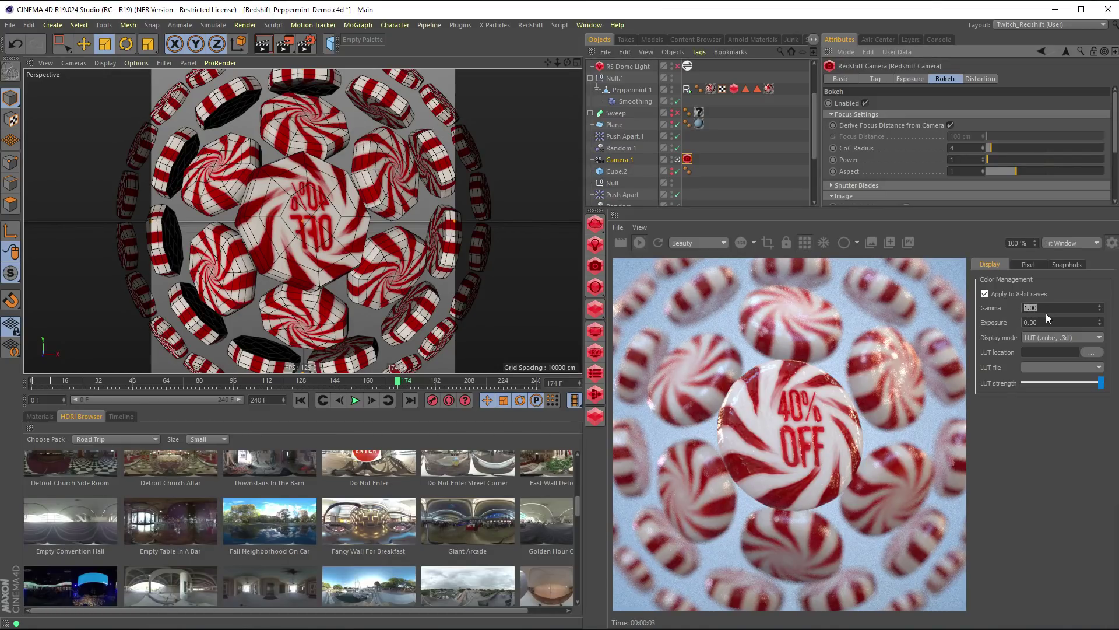
pyautogui.write('2.2')
pyautogui.press('Return')
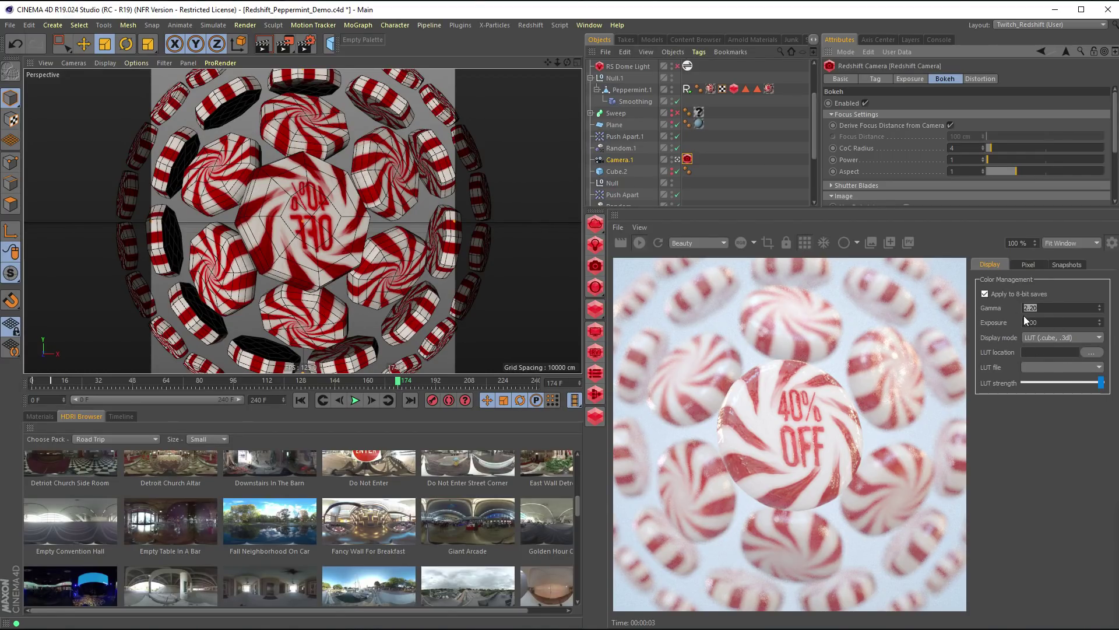
# - Load the GSG_LUT_Everyday_AgeofAquarius.cube file as the render view's LUT
pyautogui.click(1093, 353)
pyautogui.moveTo(322, 34); pyautogui.dragTo(723, 148)
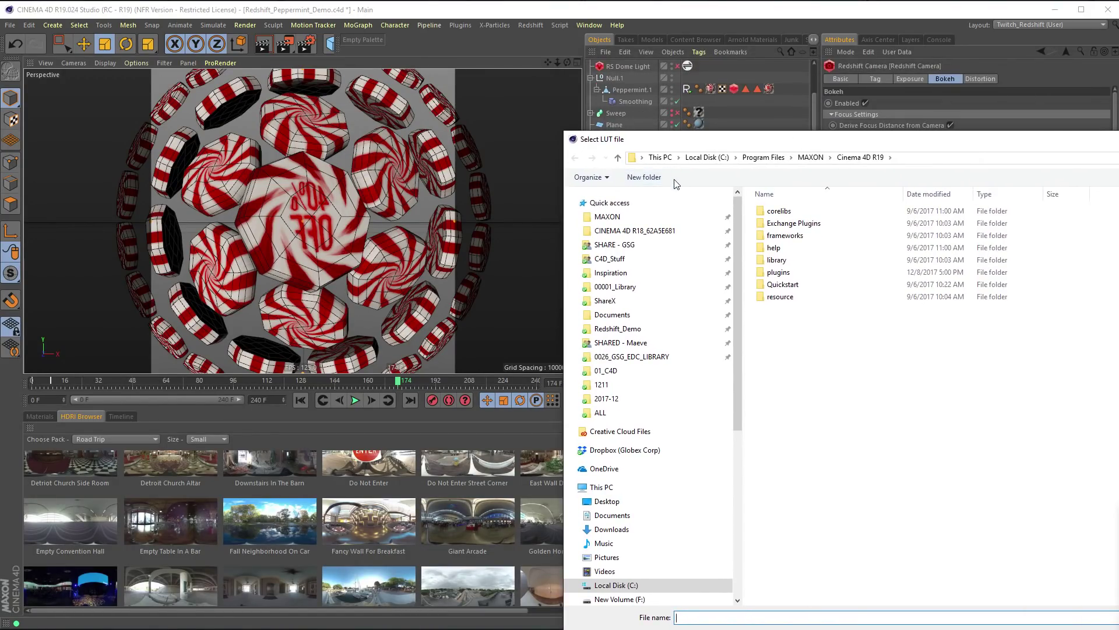
pyautogui.press('Escape')
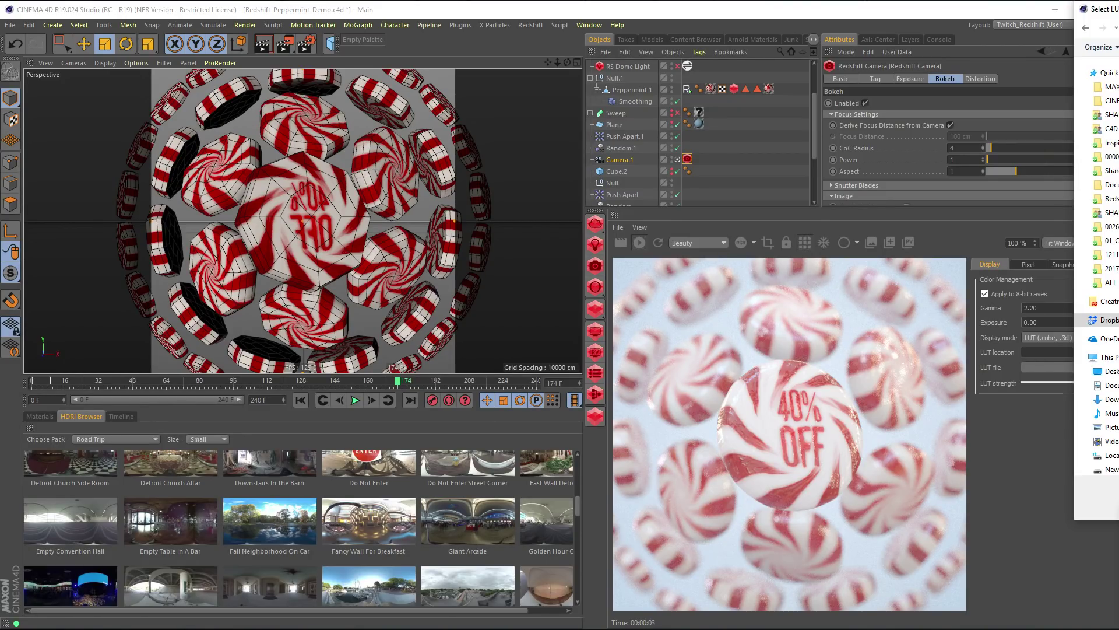
pyautogui.press('Return')
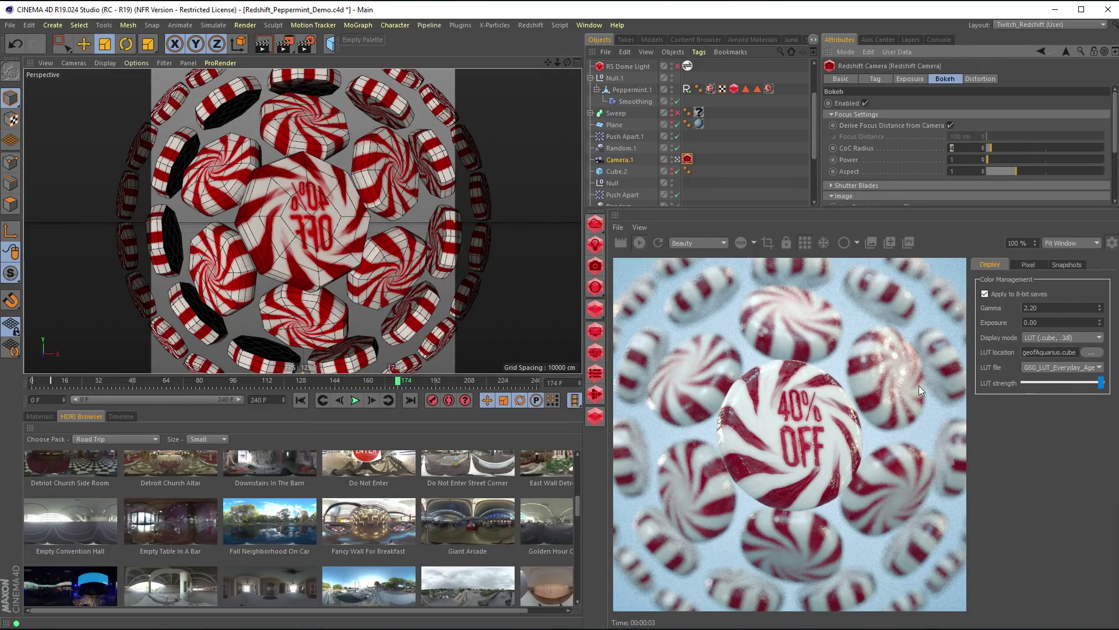
# - Preview Everyday LUTs such as CrunchedOut, BlueGreen, ContrastyCool and CoolMids on the render, going back to ContrastyCool
pyautogui.click(1065, 368)
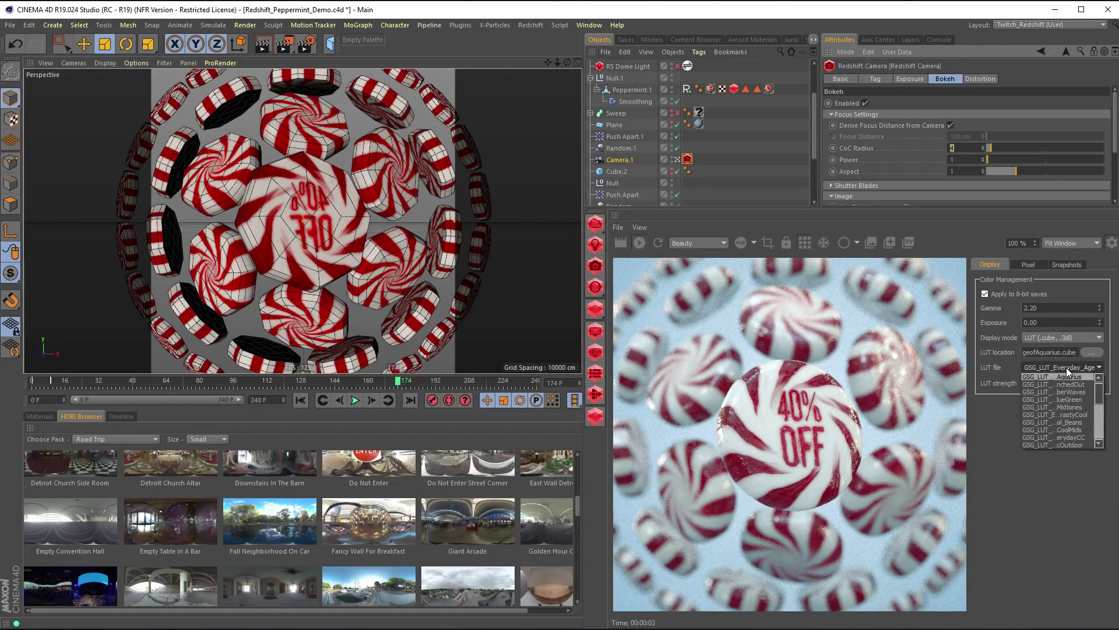
pyautogui.moveTo(1099, 386)
pyautogui.mouseDown()
pyautogui.moveTo(1103, 441)
pyautogui.moveTo(1102, 386)
pyautogui.mouseUp()
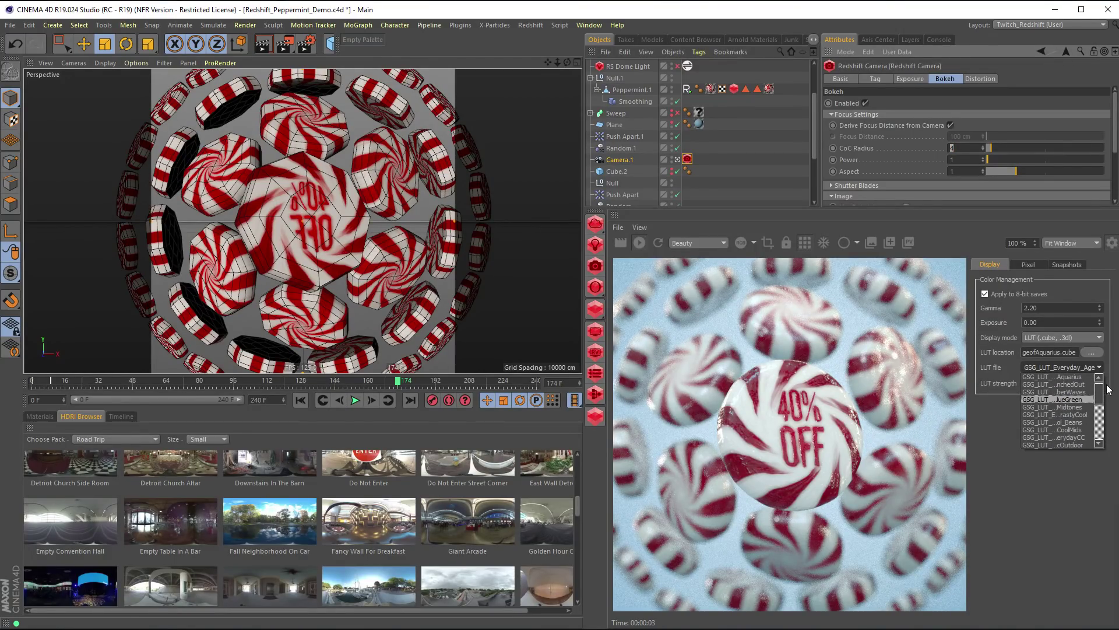
pyautogui.click(1048, 370)
pyautogui.click(1048, 366)
pyautogui.click(1048, 366)
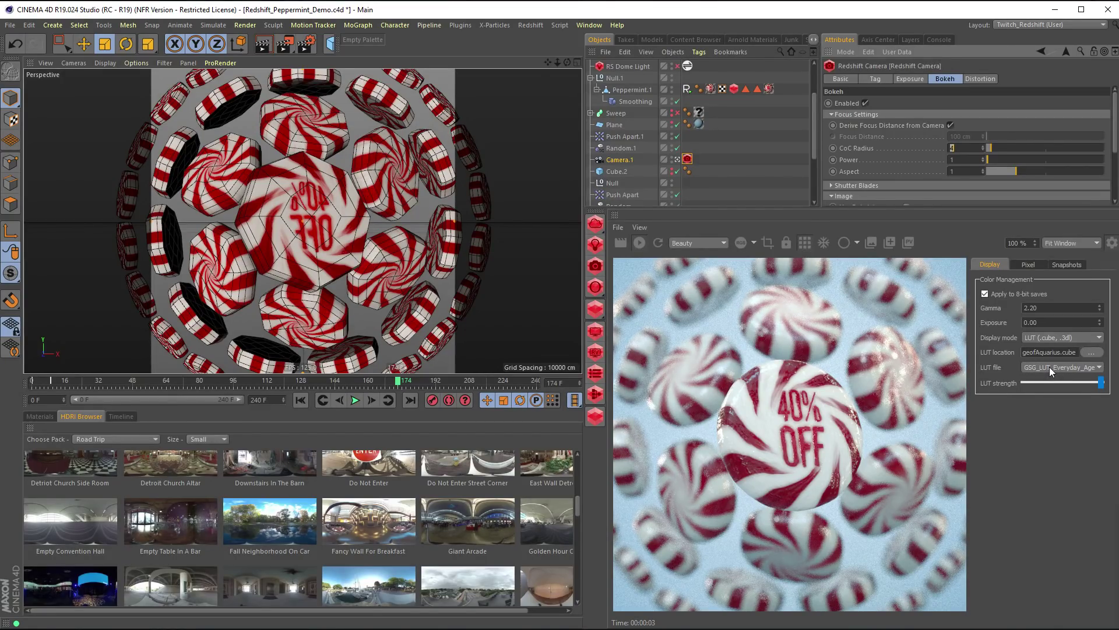
pyautogui.scroll(-1, 1049, 366)
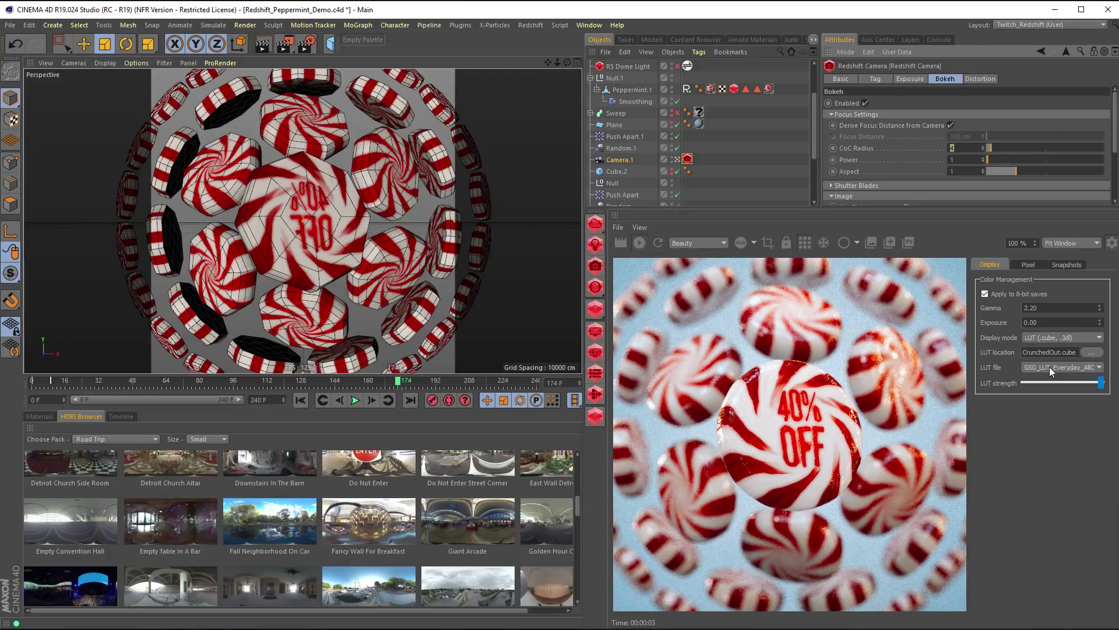
pyautogui.scroll(-1, 1050, 366)
pyautogui.scroll(-1, 1049, 366)
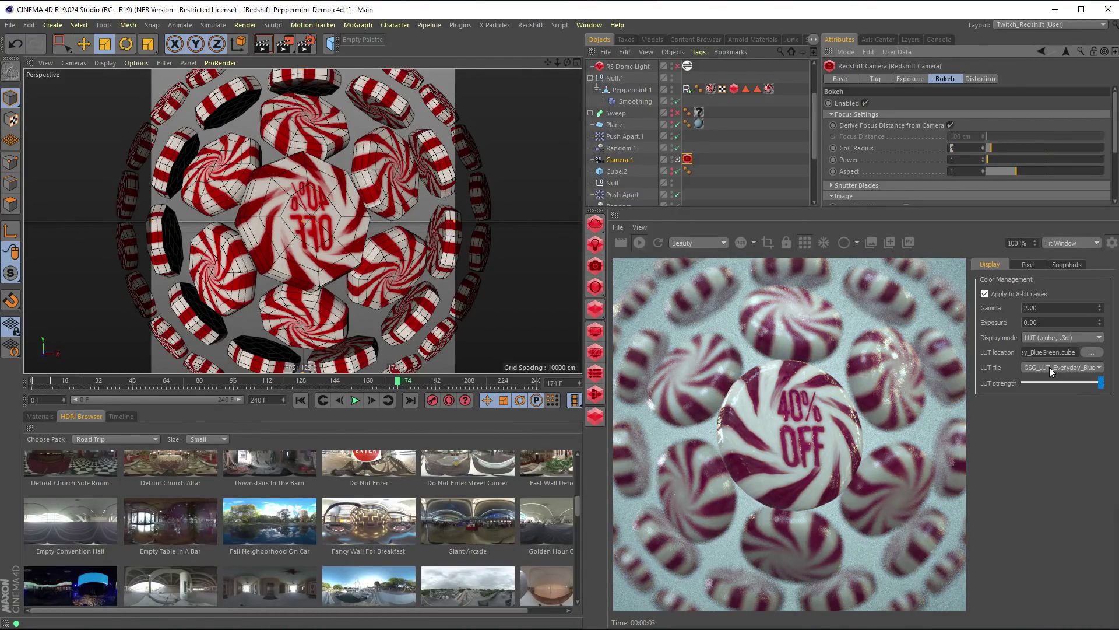
pyautogui.scroll(-1, 1050, 366)
pyautogui.scroll(-1, 1049, 366)
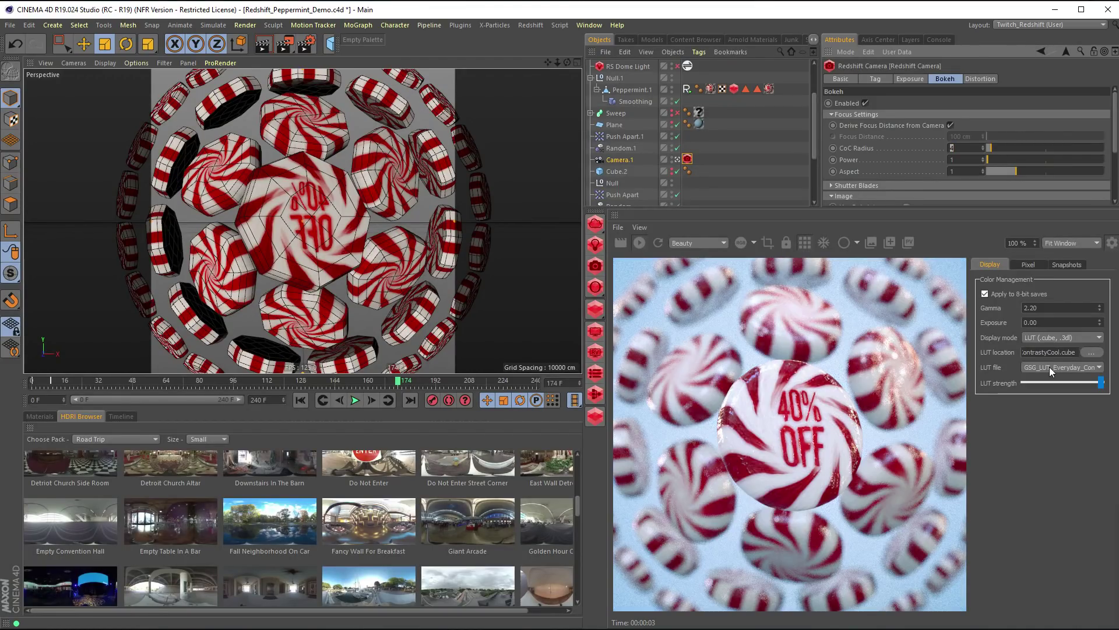
pyautogui.scroll(-1, 1049, 366)
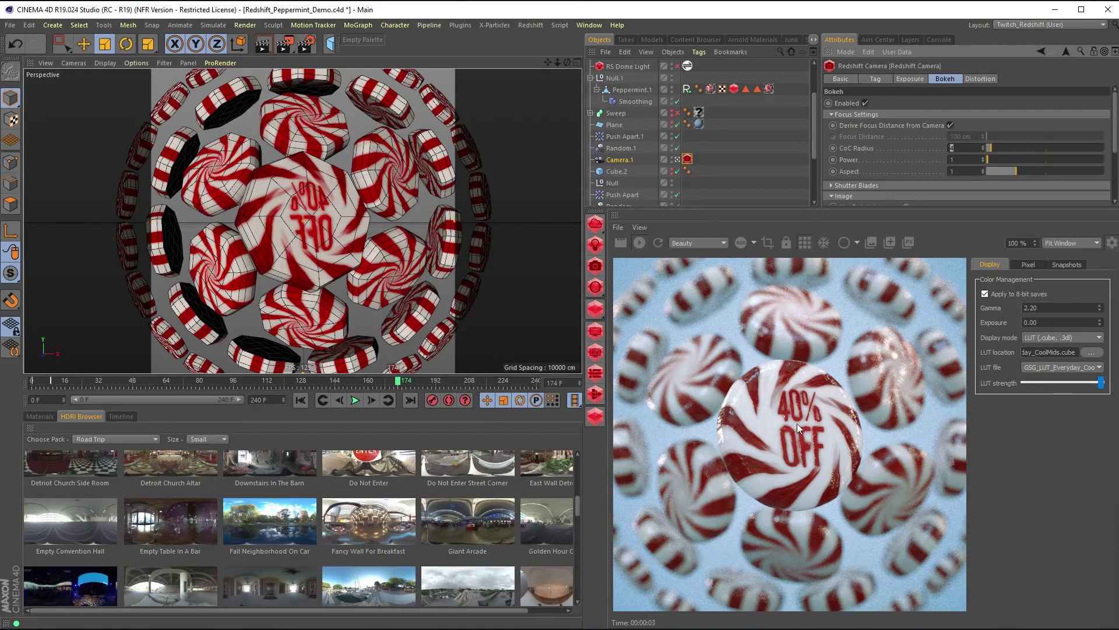
pyautogui.scroll(2, 1066, 365)
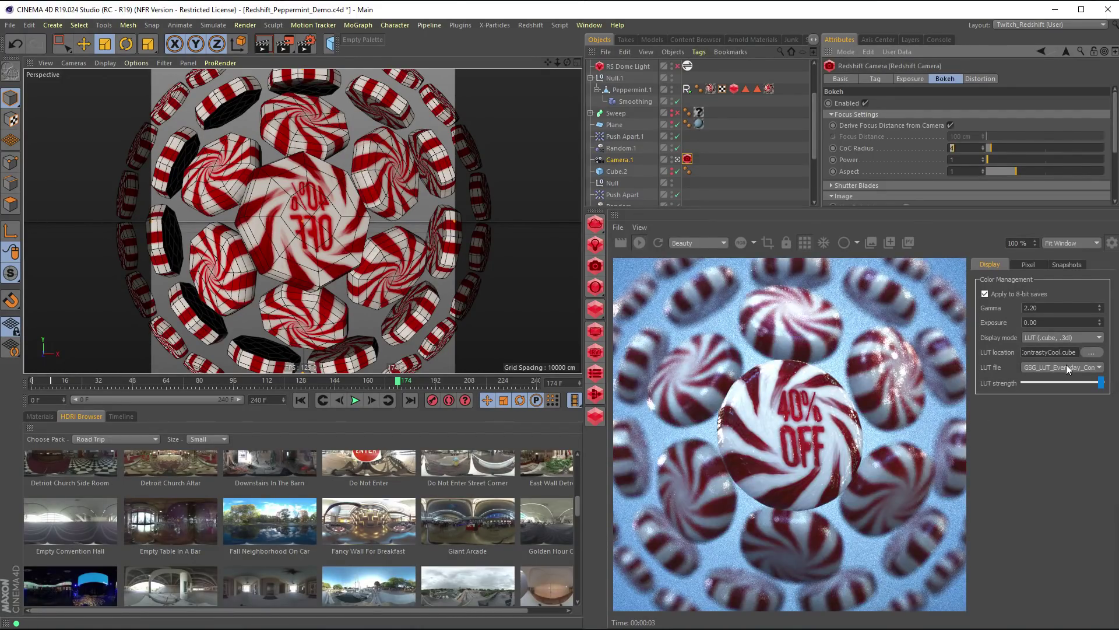
# - Reduce the LUT strength to a little over half while comparing the ContrastyCool, EverydayCC and Heroic_Warmth LUTs
pyautogui.moveTo(1101, 382); pyautogui.dragTo(1059, 383)
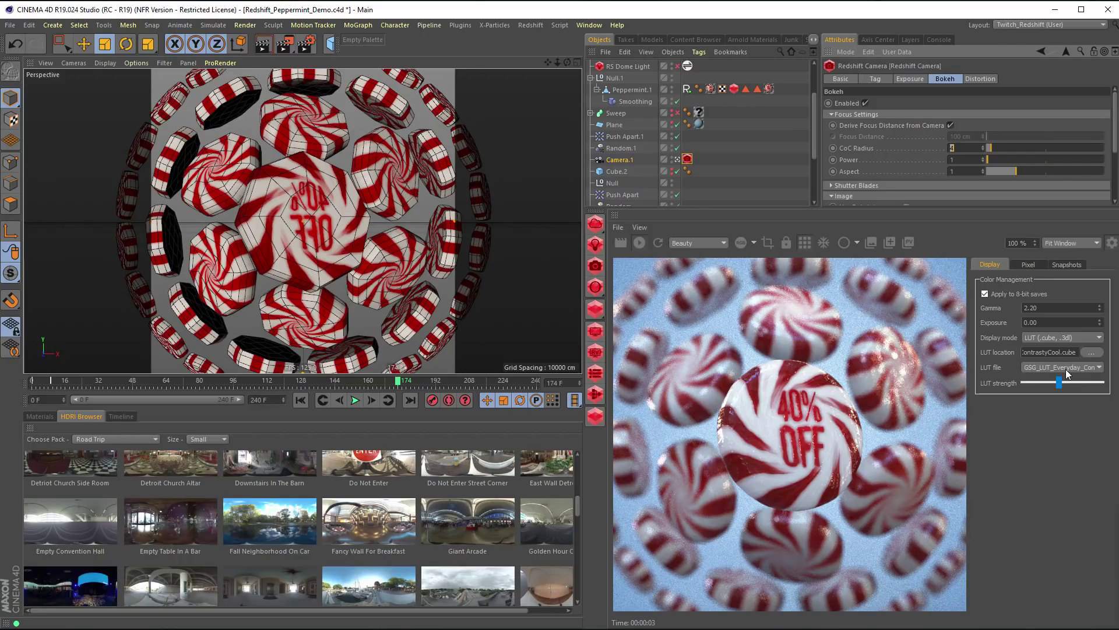
pyautogui.scroll(-2, 1068, 373)
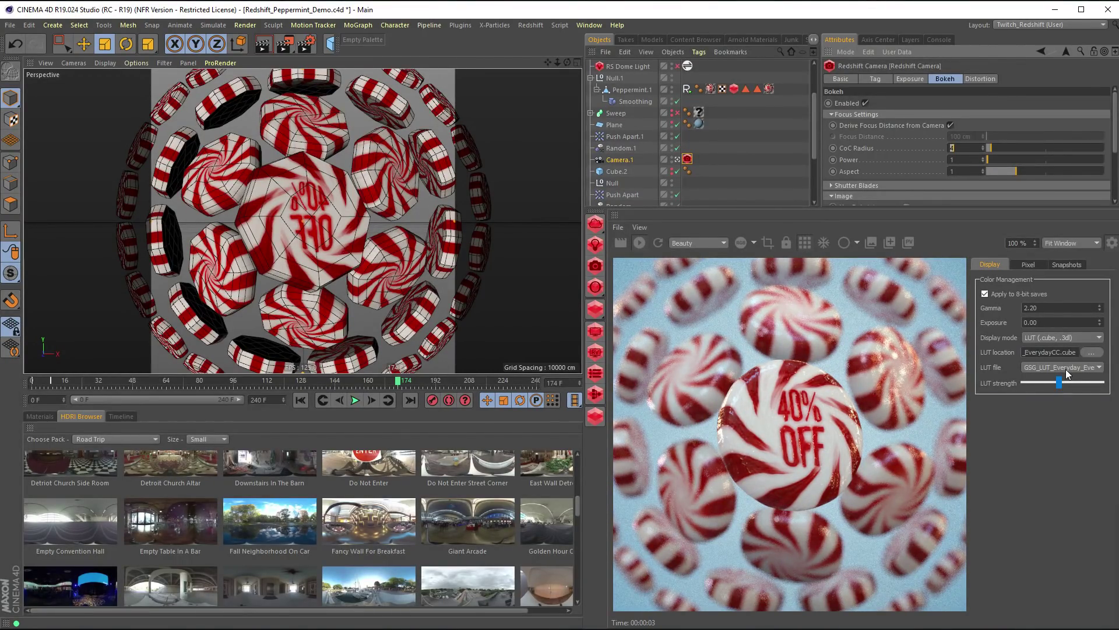
pyautogui.click(1066, 370)
pyautogui.click(1066, 370)
pyautogui.click(1056, 369)
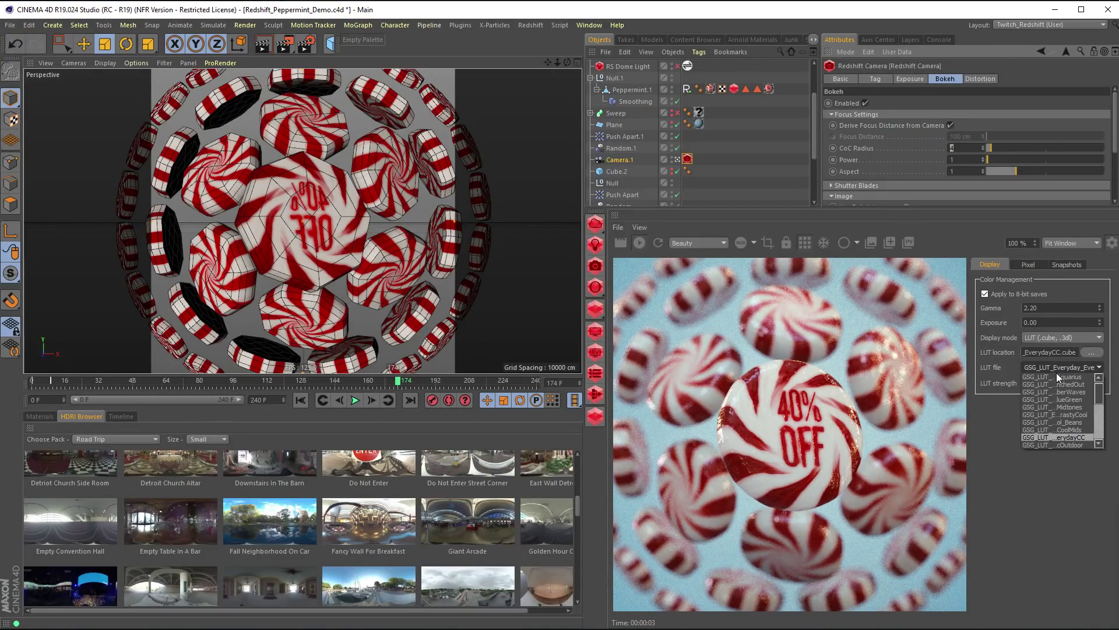
pyautogui.click(1066, 384)
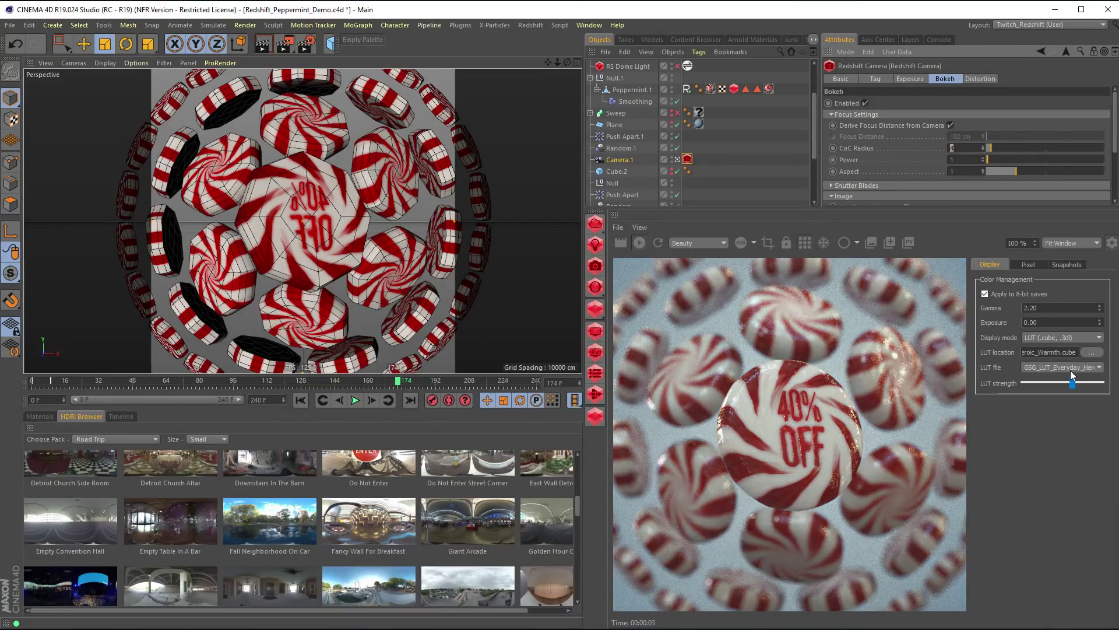
# - Preview the MagazineCover, MutedWarmth and SimpleMilky LUTs on the render
pyautogui.scroll(-1, 1070, 370)
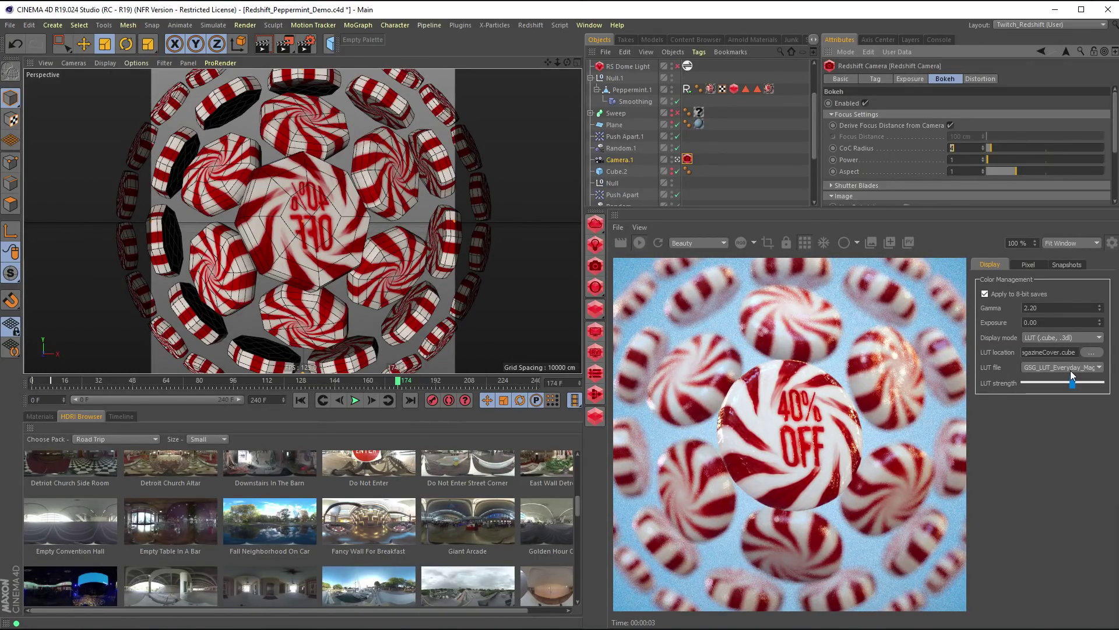
pyautogui.scroll(-1, 1070, 369)
pyautogui.scroll(-1, 1070, 370)
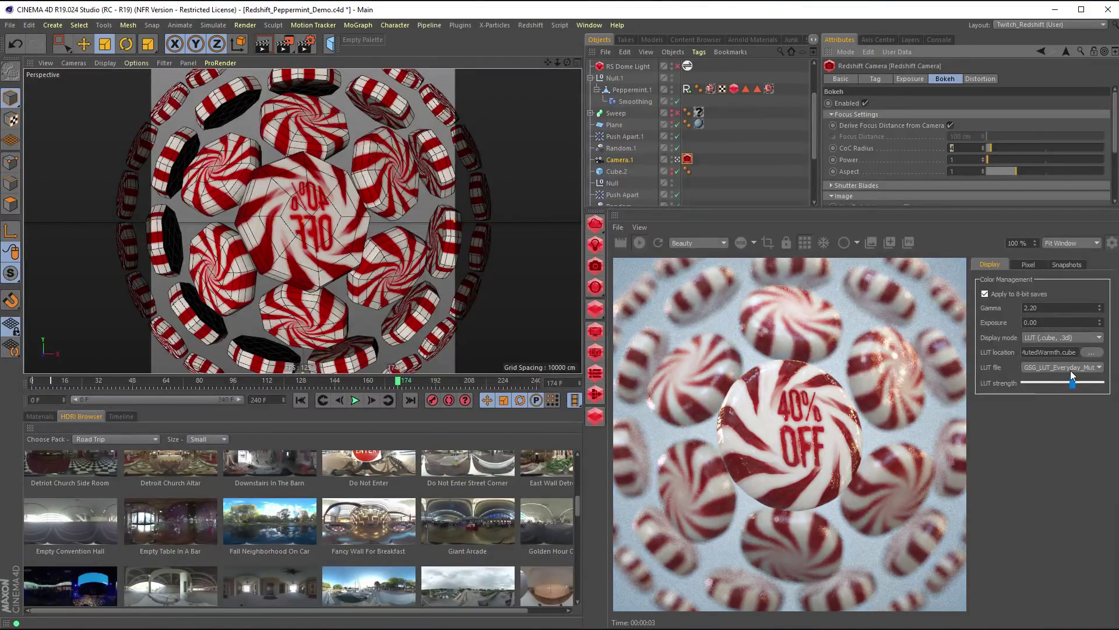
pyautogui.scroll(-1, 1071, 370)
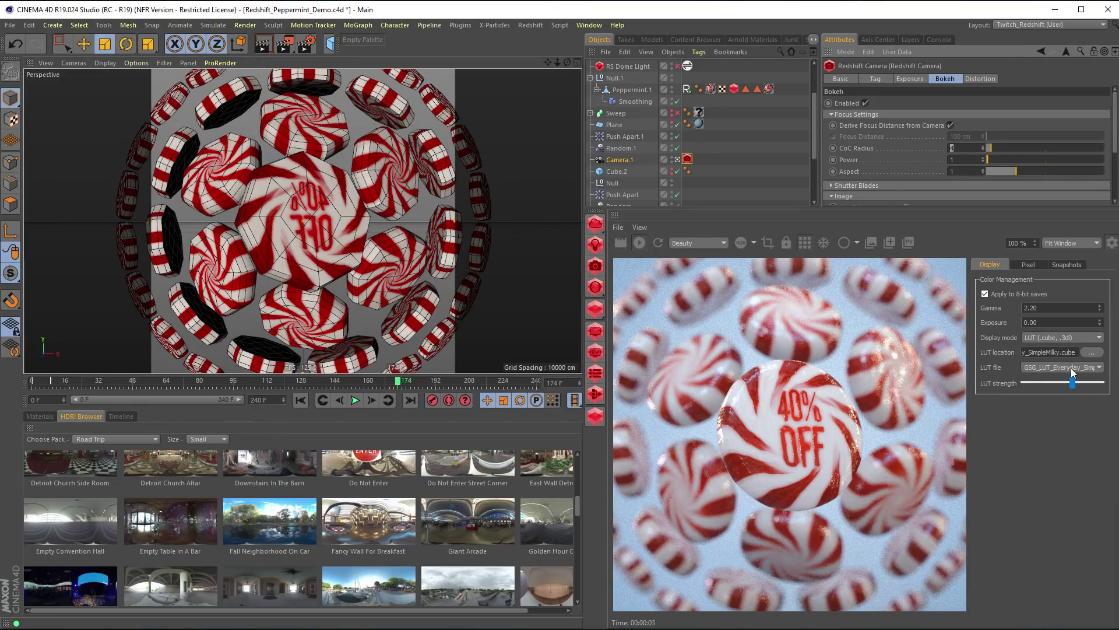
pyautogui.click(1070, 366)
pyautogui.click(936, 402)
# - Load the GSG_LUT_Cinematic SciFi_Horror LUT file and switch to the AlienMovie LUT from the same set
pyautogui.click(1091, 353)
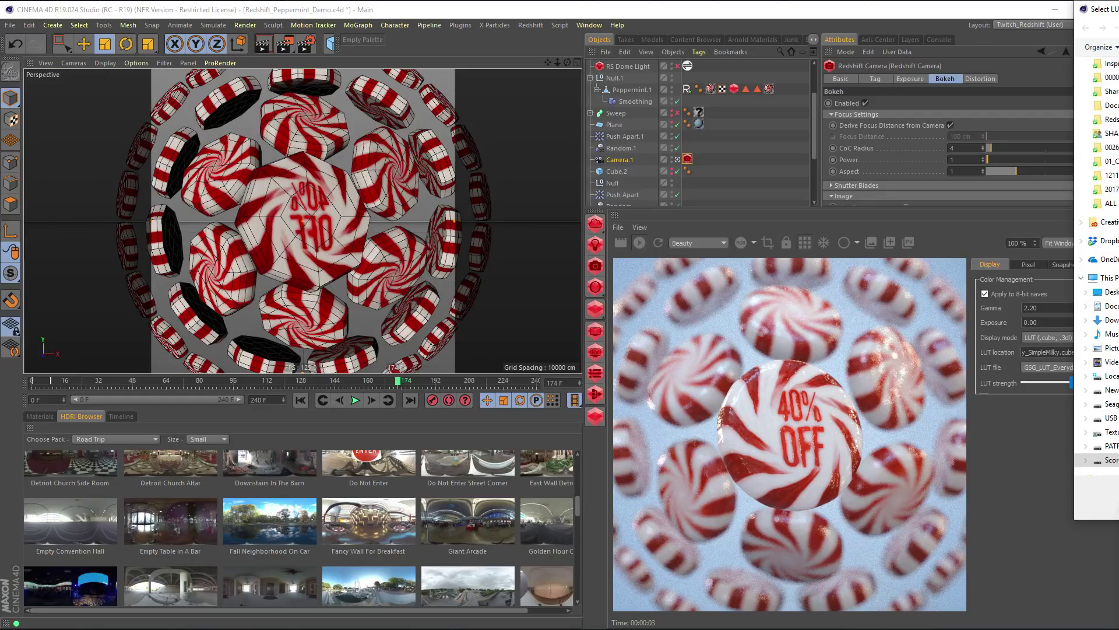
pyautogui.press('Escape')
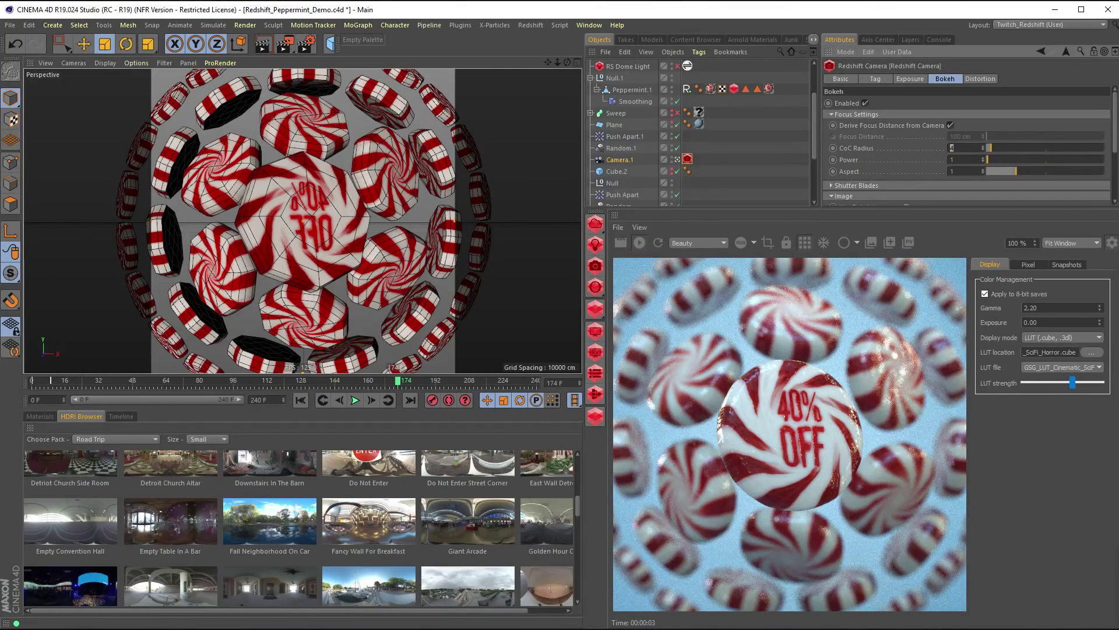
pyautogui.click(1058, 369)
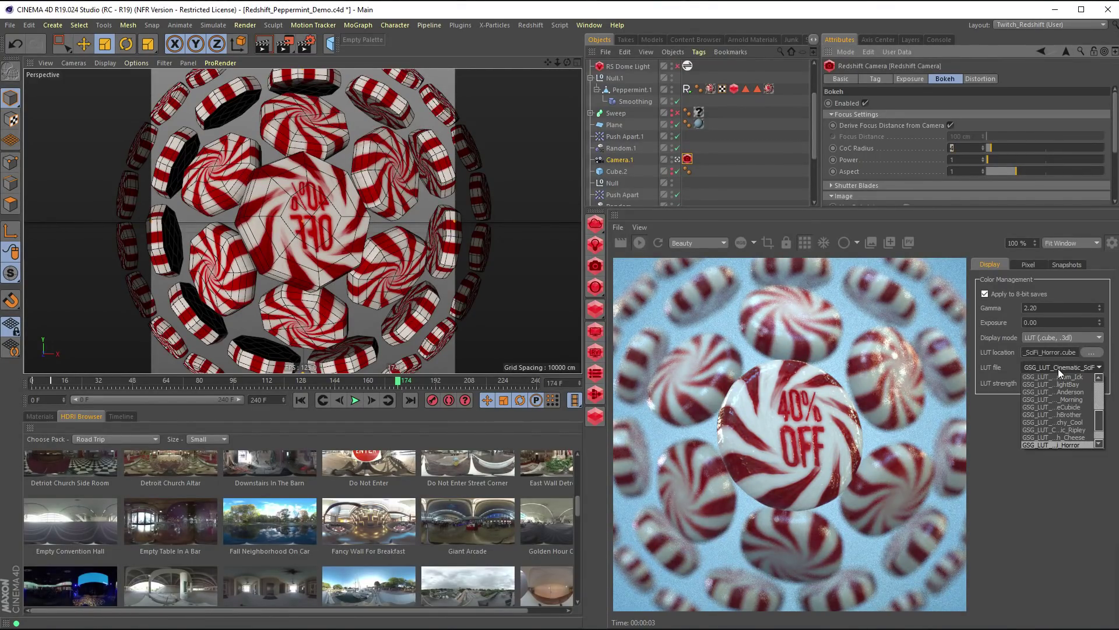
pyautogui.click(1072, 376)
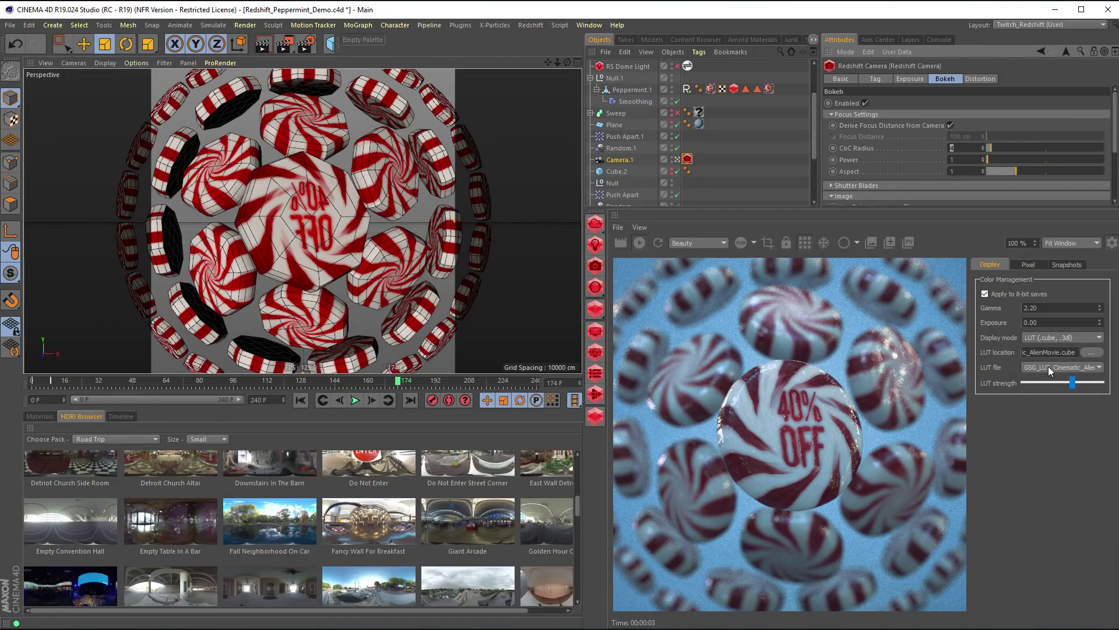
# - Preview the ArcticSplendor LUT, switch to BigDeep and raise the LUT strength to full
pyautogui.click(1048, 366)
pyautogui.click(1048, 366)
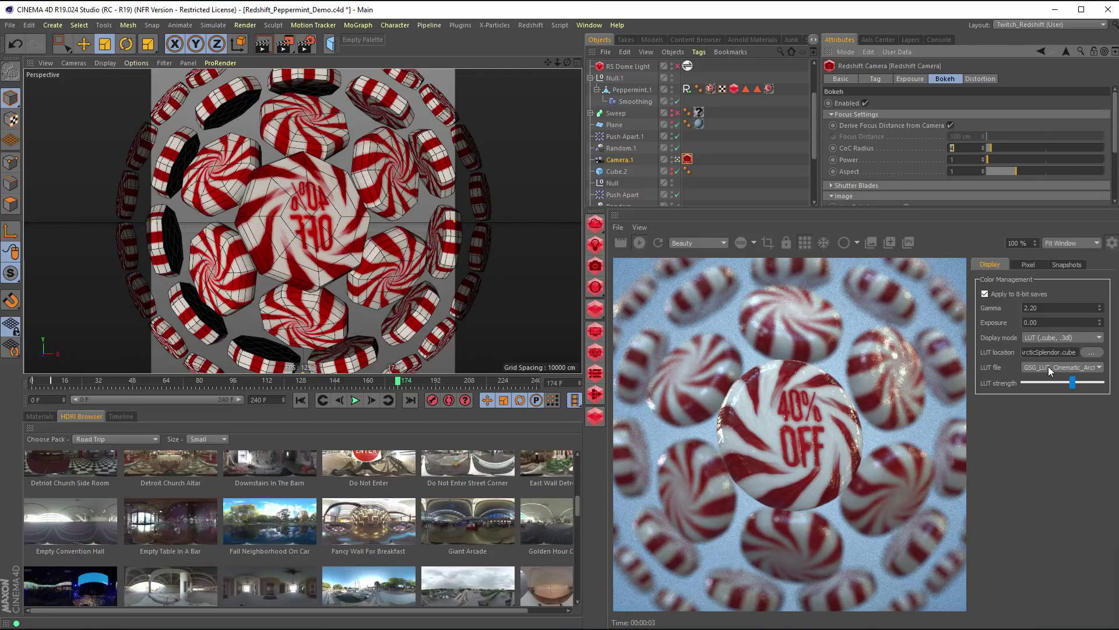
pyautogui.click(1048, 366)
pyautogui.click(1048, 366)
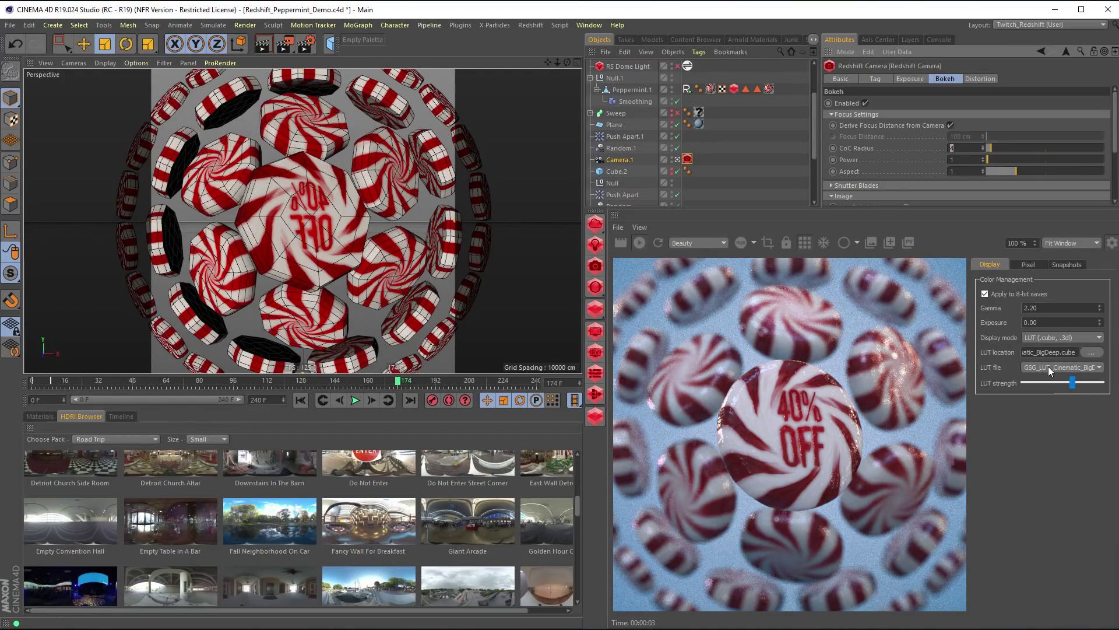
pyautogui.click(1048, 366)
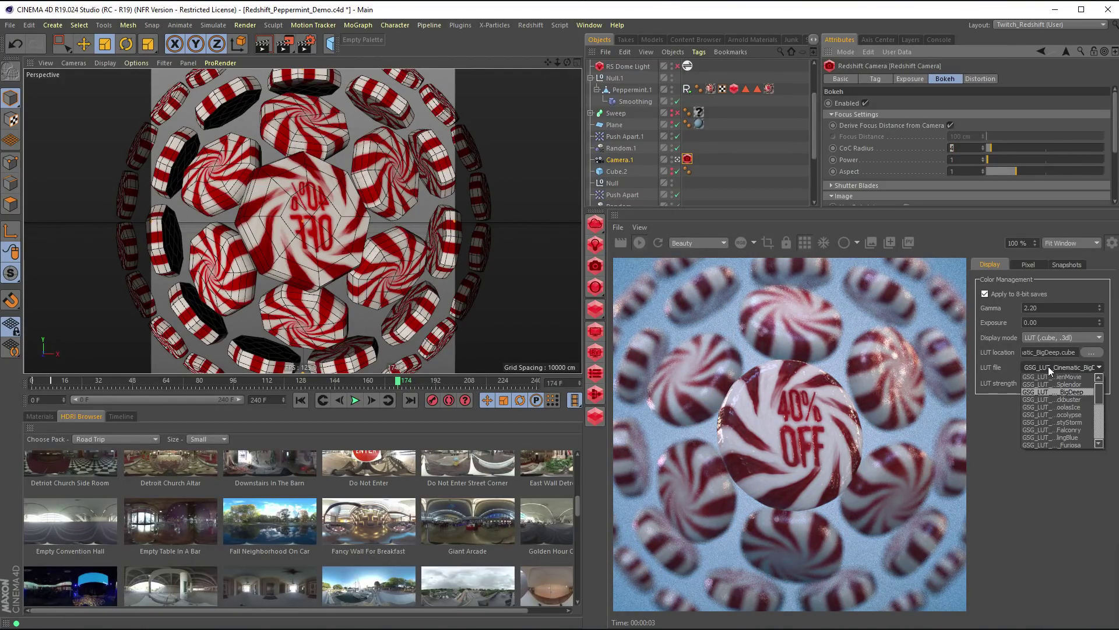
pyautogui.click(1048, 366)
pyautogui.moveTo(1073, 382); pyautogui.dragTo(1102, 383)
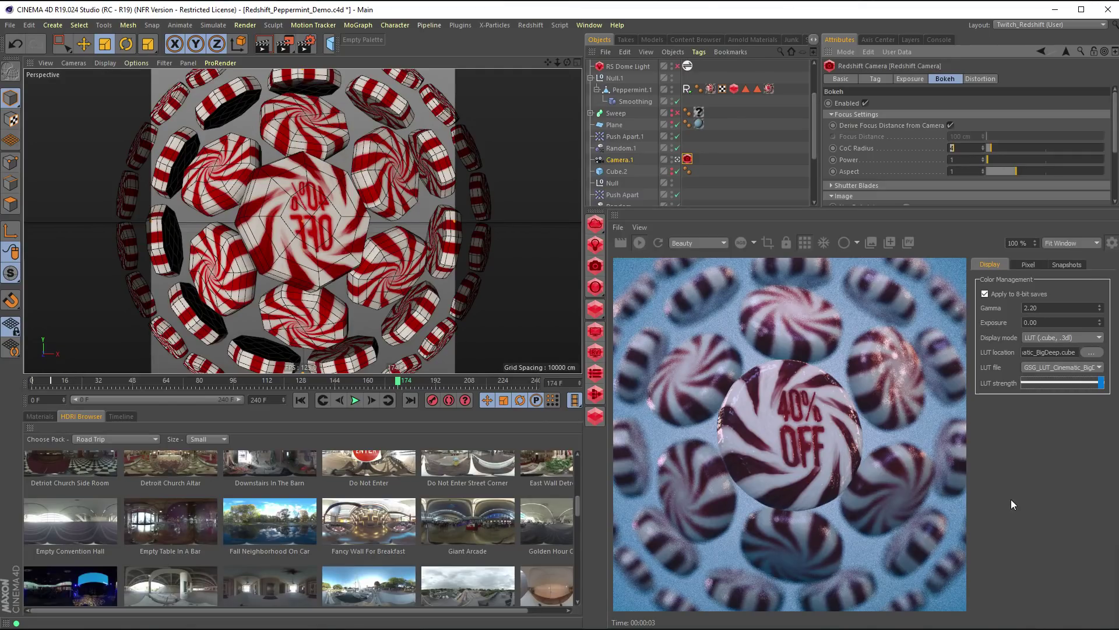
# - Preview the Cinematic Desert_Apocolypse LUT on the render and lower the LUT strength to a little over a third
pyautogui.click(1068, 368)
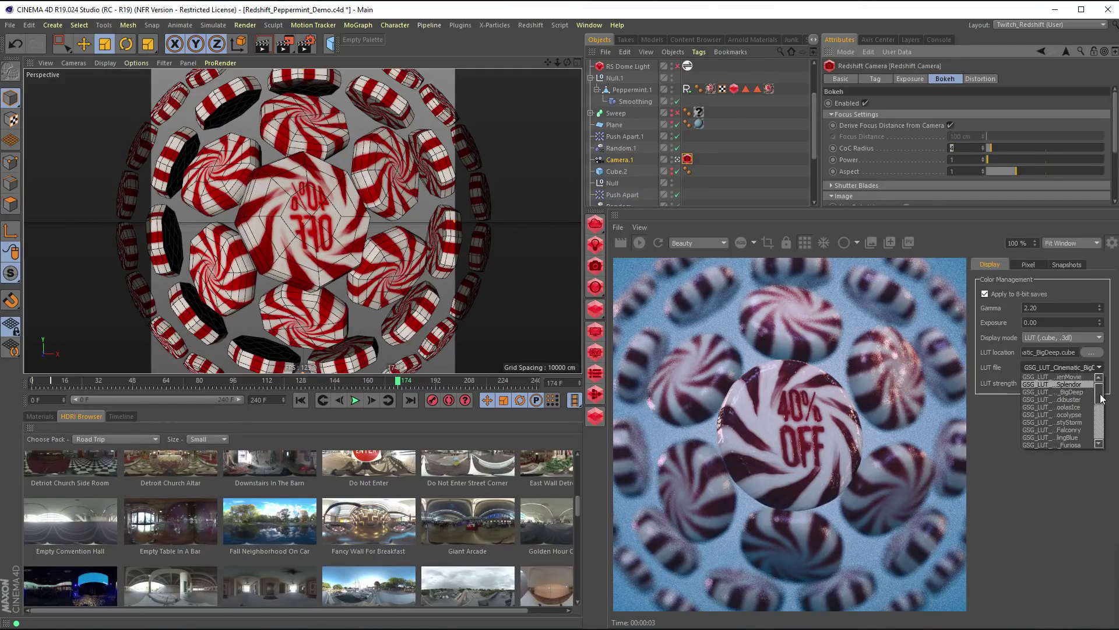
pyautogui.moveTo(1101, 398); pyautogui.dragTo(1103, 432)
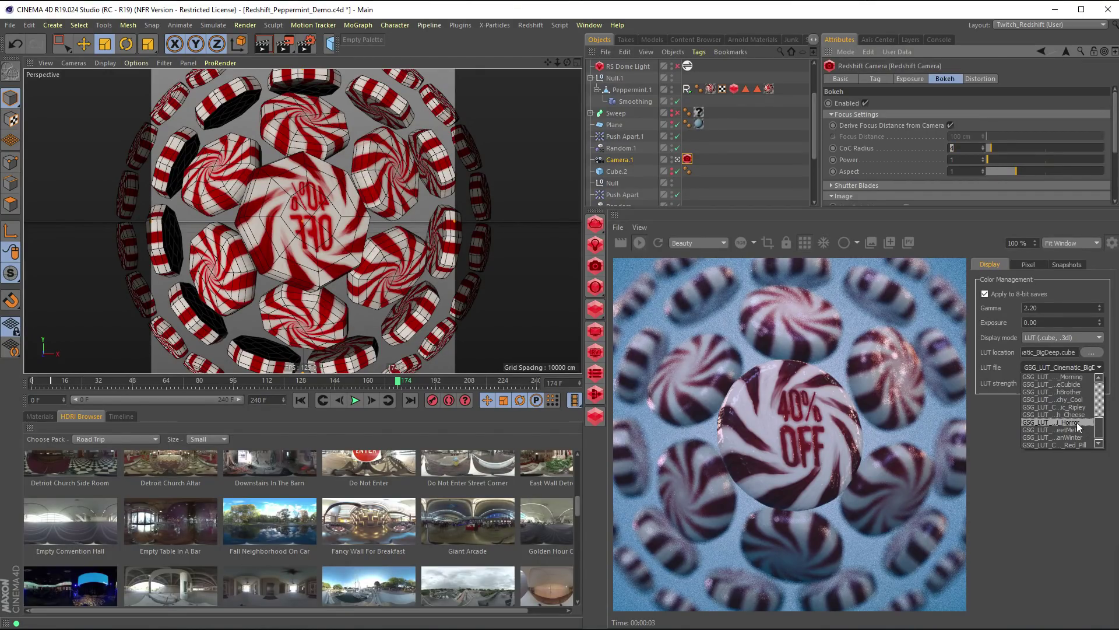
pyautogui.moveTo(1102, 432); pyautogui.dragTo(1103, 401)
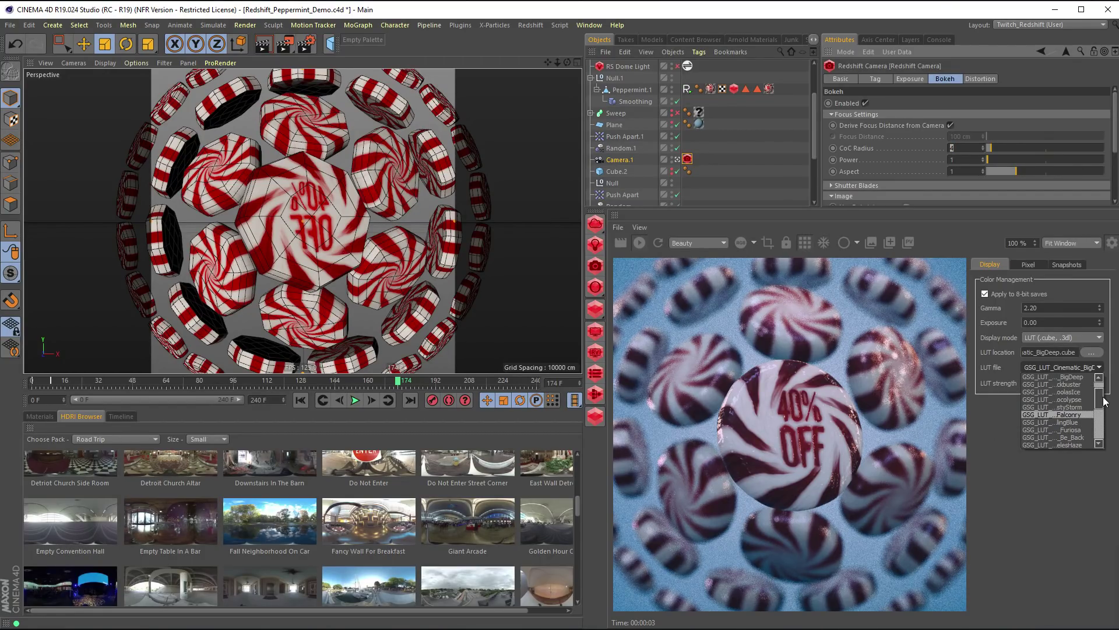
pyautogui.click(1056, 400)
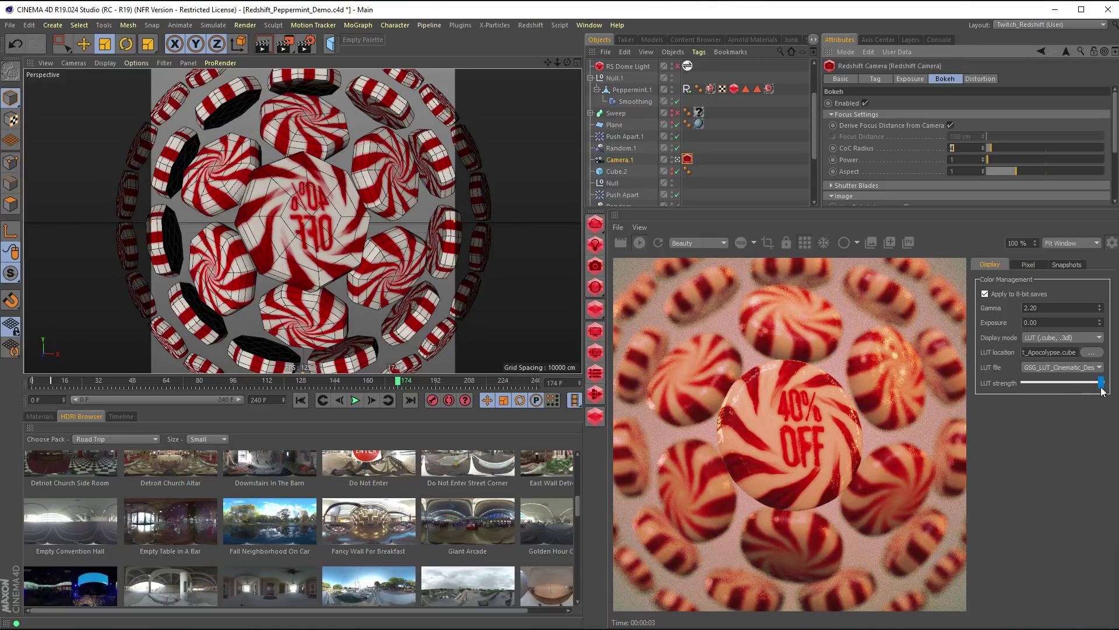
pyautogui.moveTo(1097, 383); pyautogui.dragTo(1056, 384)
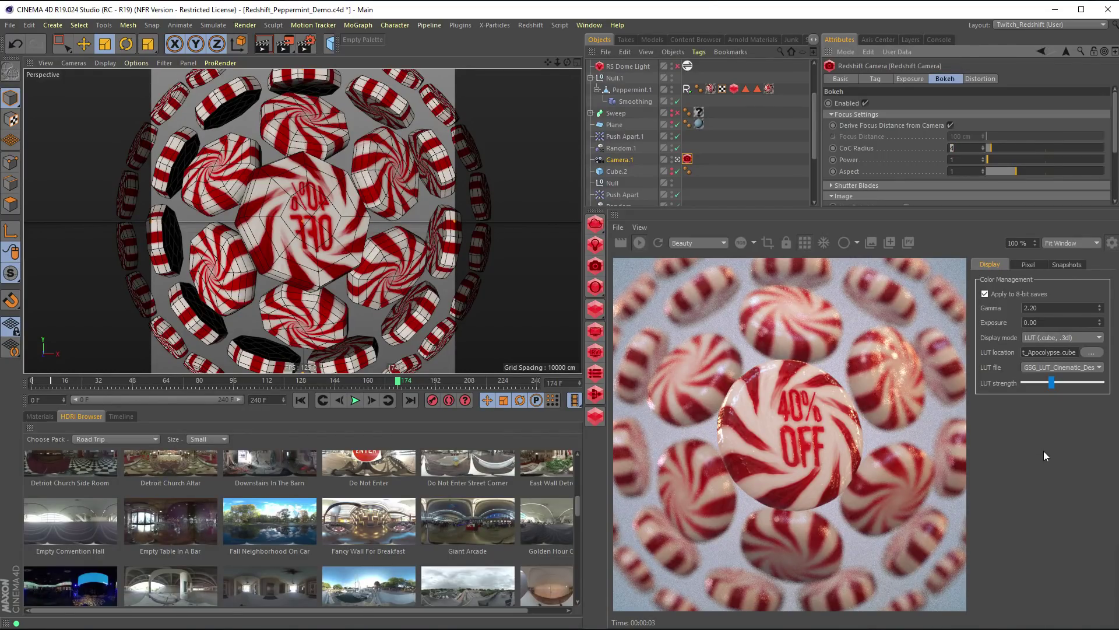
# - Switch the render back to the Cinematic BigDeep LUT and set the LUT strength to about a third
pyautogui.click(1082, 365)
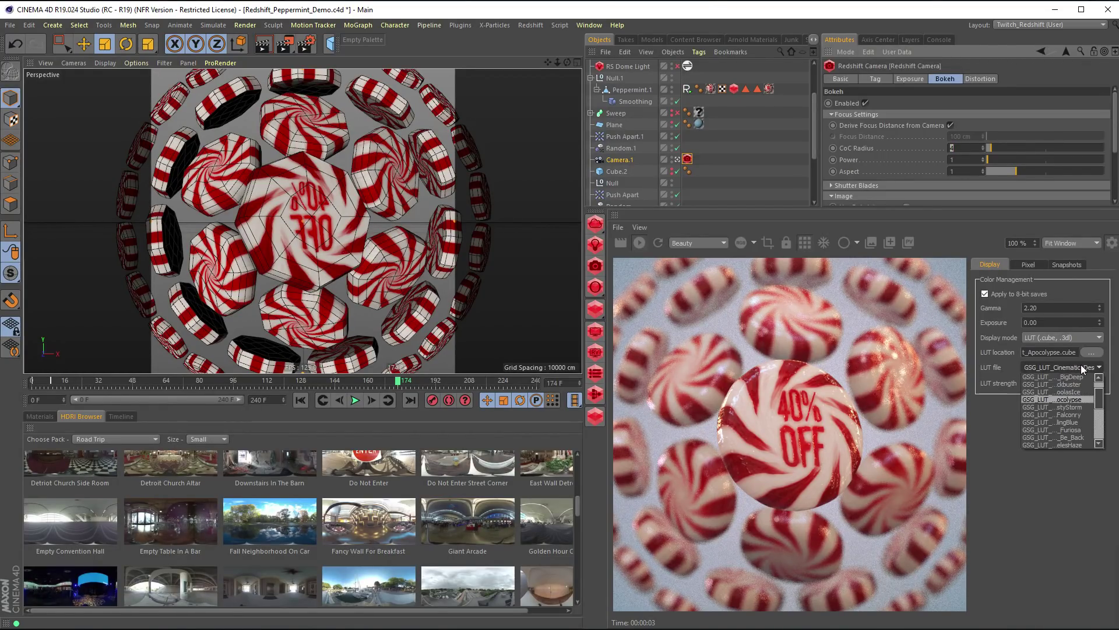
pyautogui.click(1078, 377)
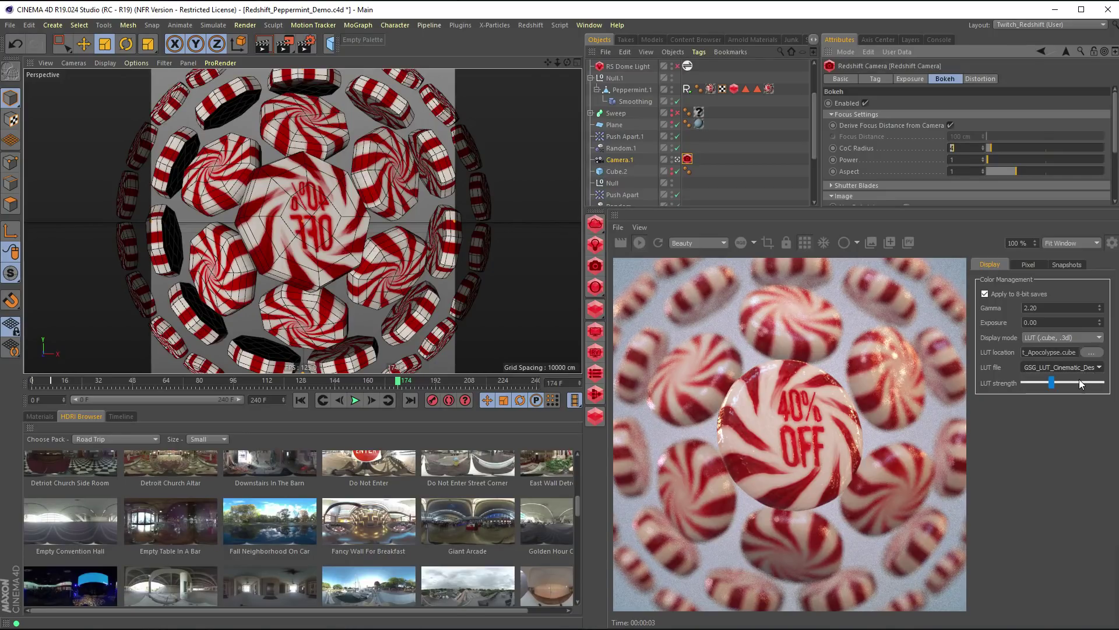
pyautogui.moveTo(1060, 381); pyautogui.dragTo(1108, 394)
pyautogui.moveTo(1092, 389); pyautogui.dragTo(1053, 389)
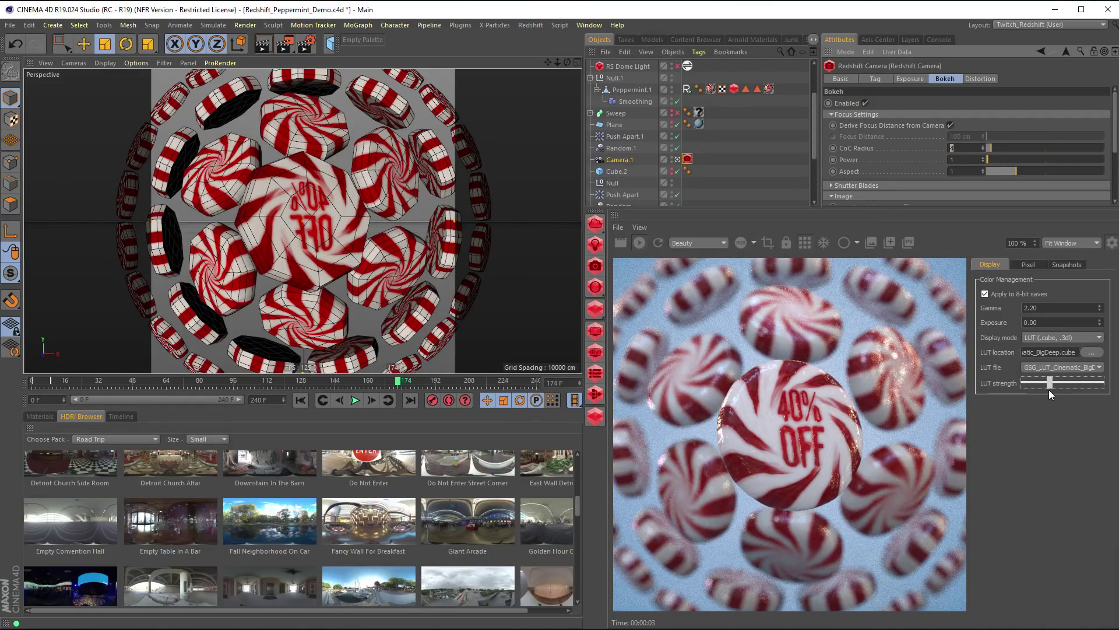
# - Check the graded render at earlier points of the animation, at frame 61 and frame 31
pyautogui.click(160, 382)
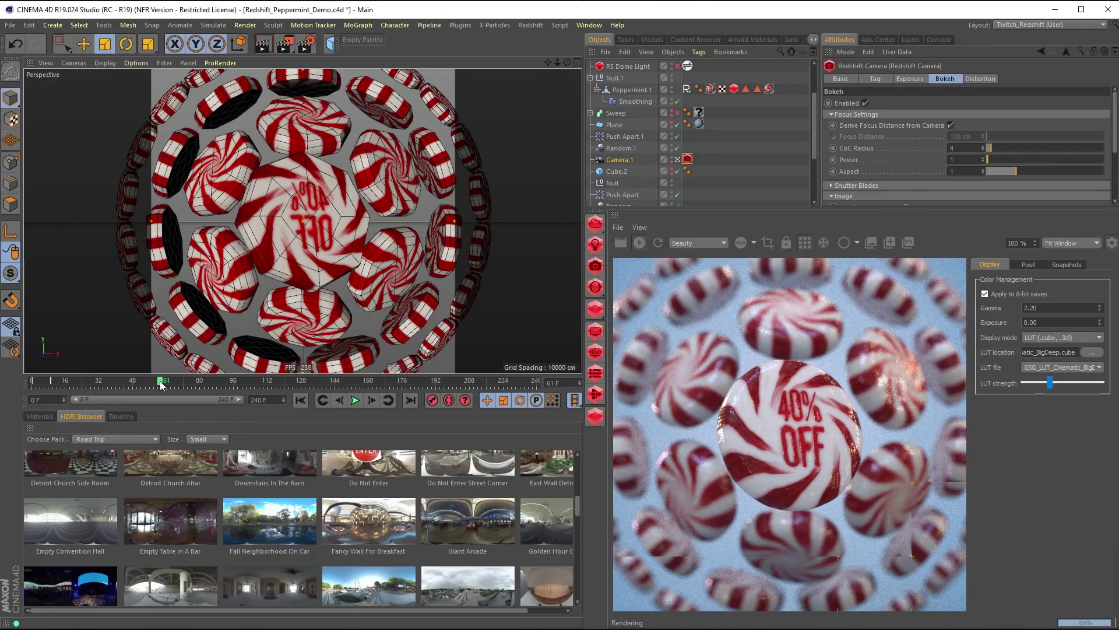
pyautogui.click(97, 382)
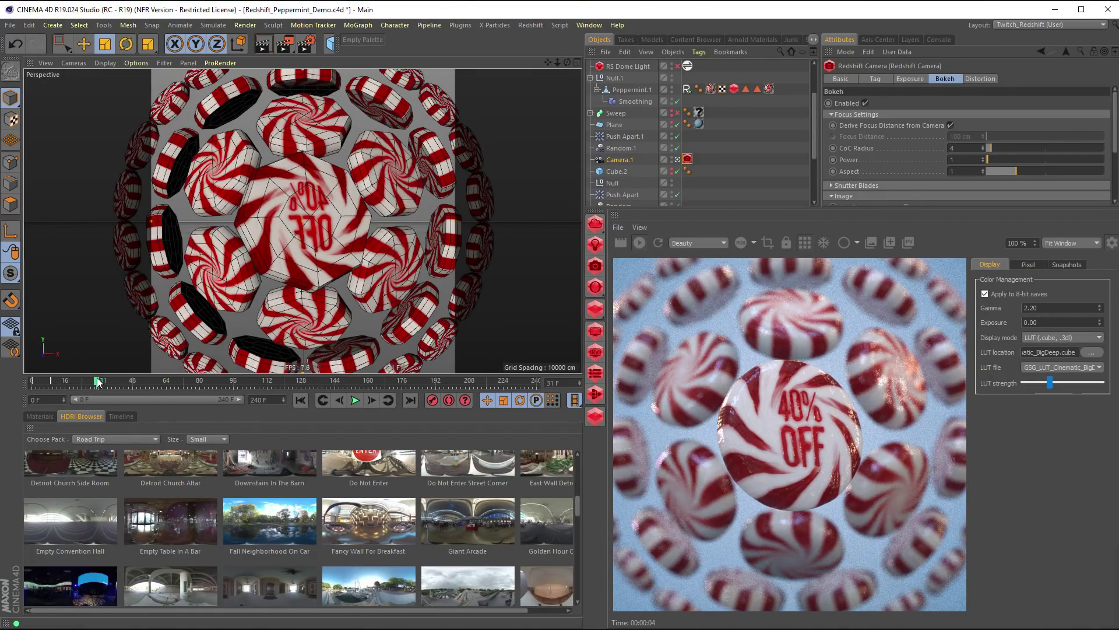